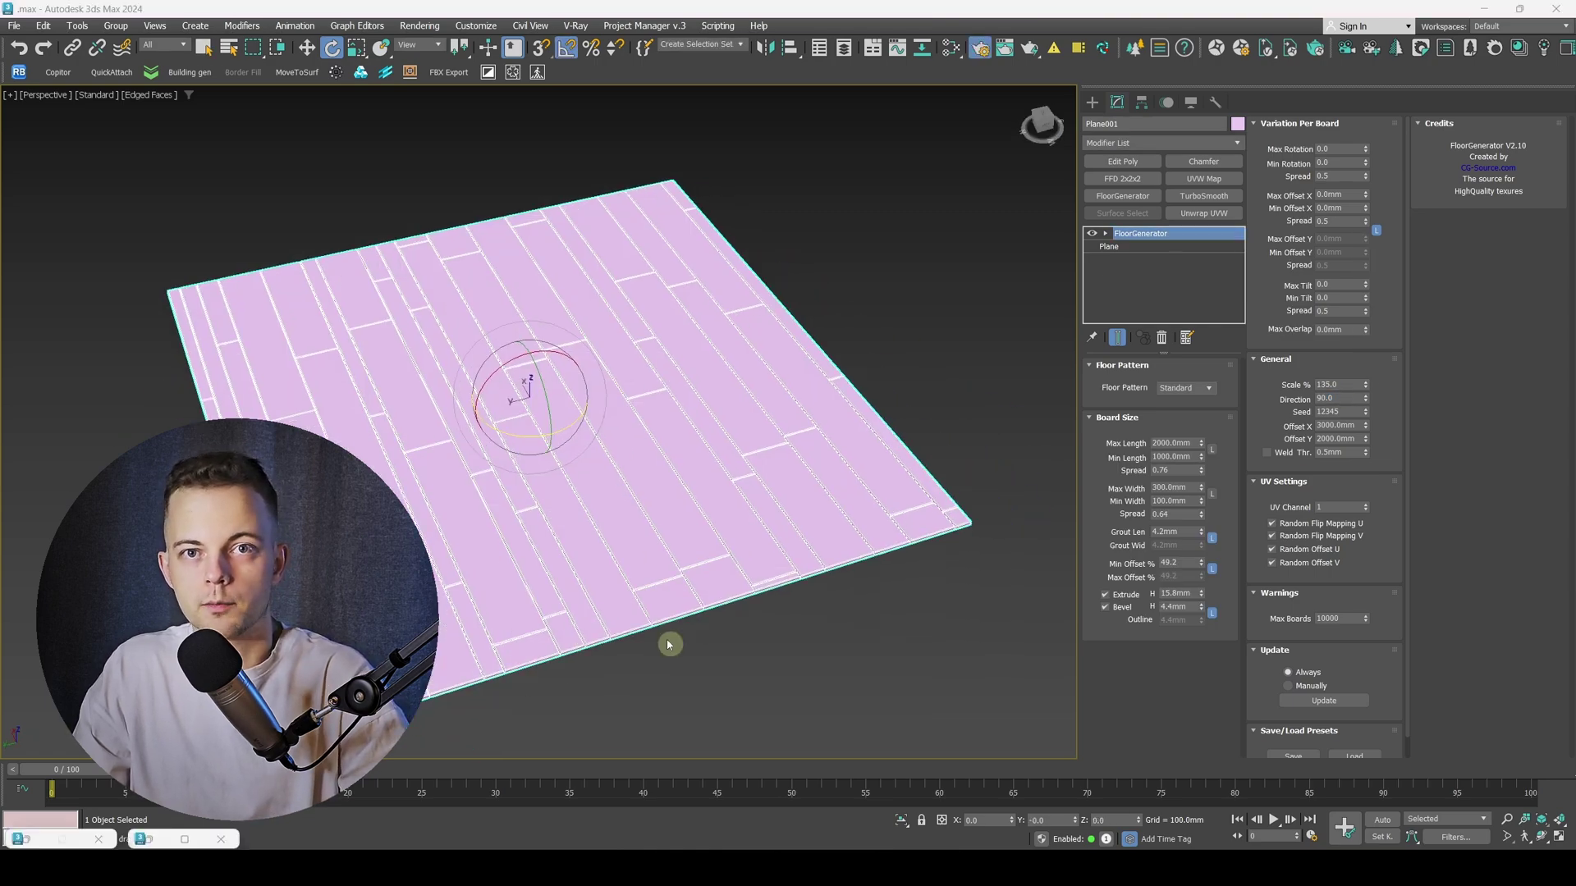
- Open the Slate Material Editor and bring up the node creation options in the empty View1
{"action": "middle_click_drag", "start_coordinate": [668, 644], "coordinate": [674, 540]}
{"action": "key", "text": "m"}
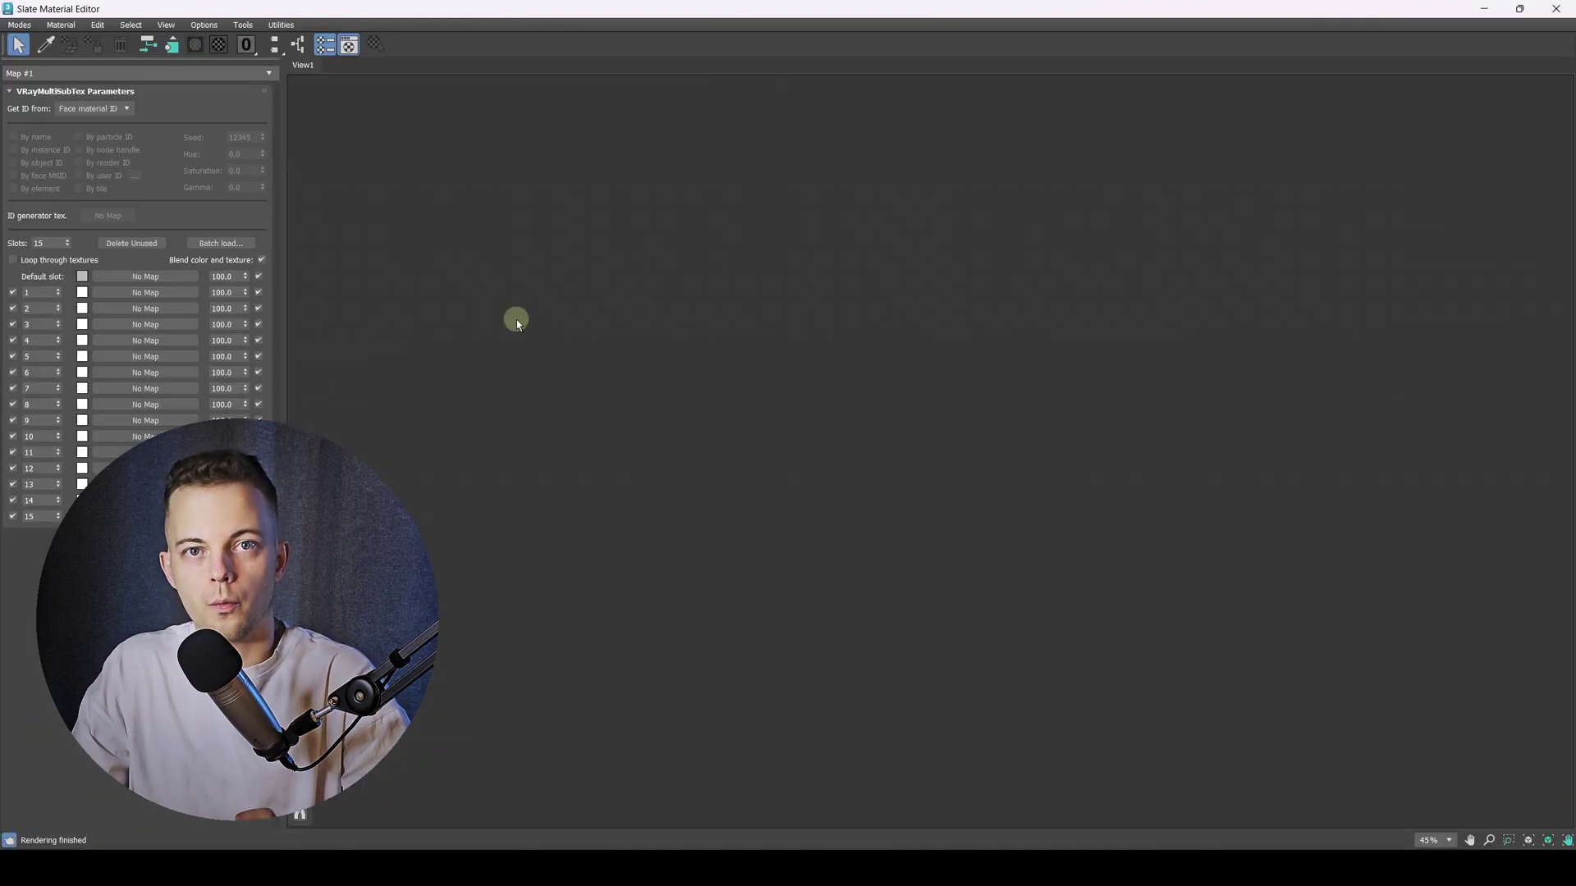
{"action": "left_click", "coordinate": [839, 562]}
{"action": "right_click", "coordinate": [774, 482]}
{"action": "left_click", "coordinate": [1039, 710]}
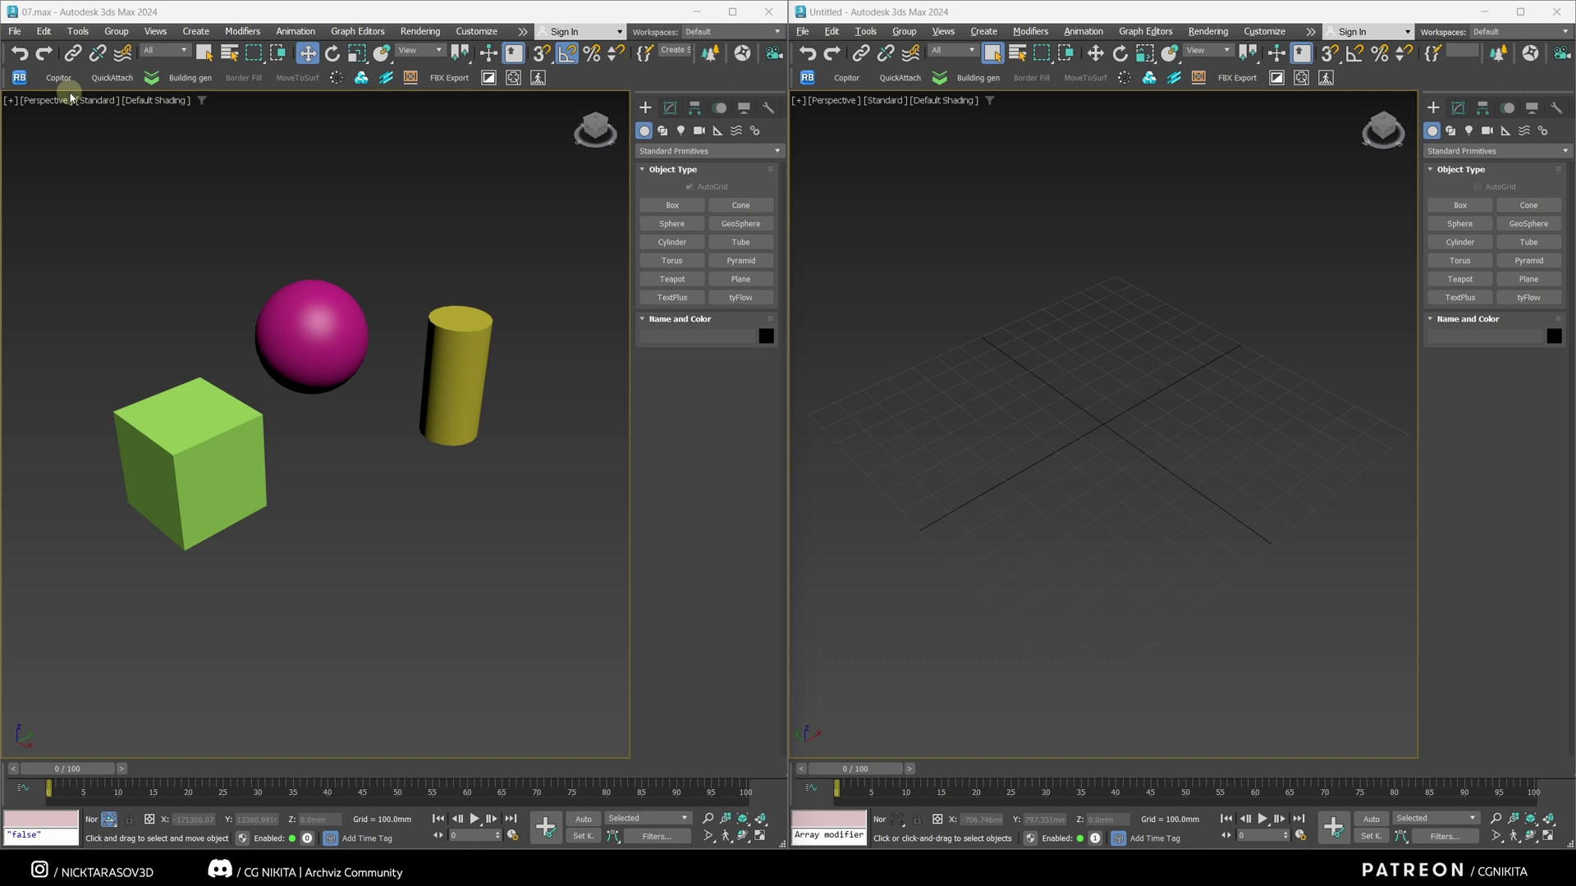
- Open Copitor in the 07.max scene and copy the green box into slot 1
{"action": "left_click", "coordinate": [58, 77]}
{"action": "left_click_drag", "start_coordinate": [570, 111], "coordinate": [577, 80]}
{"action": "left_click", "coordinate": [209, 445]}
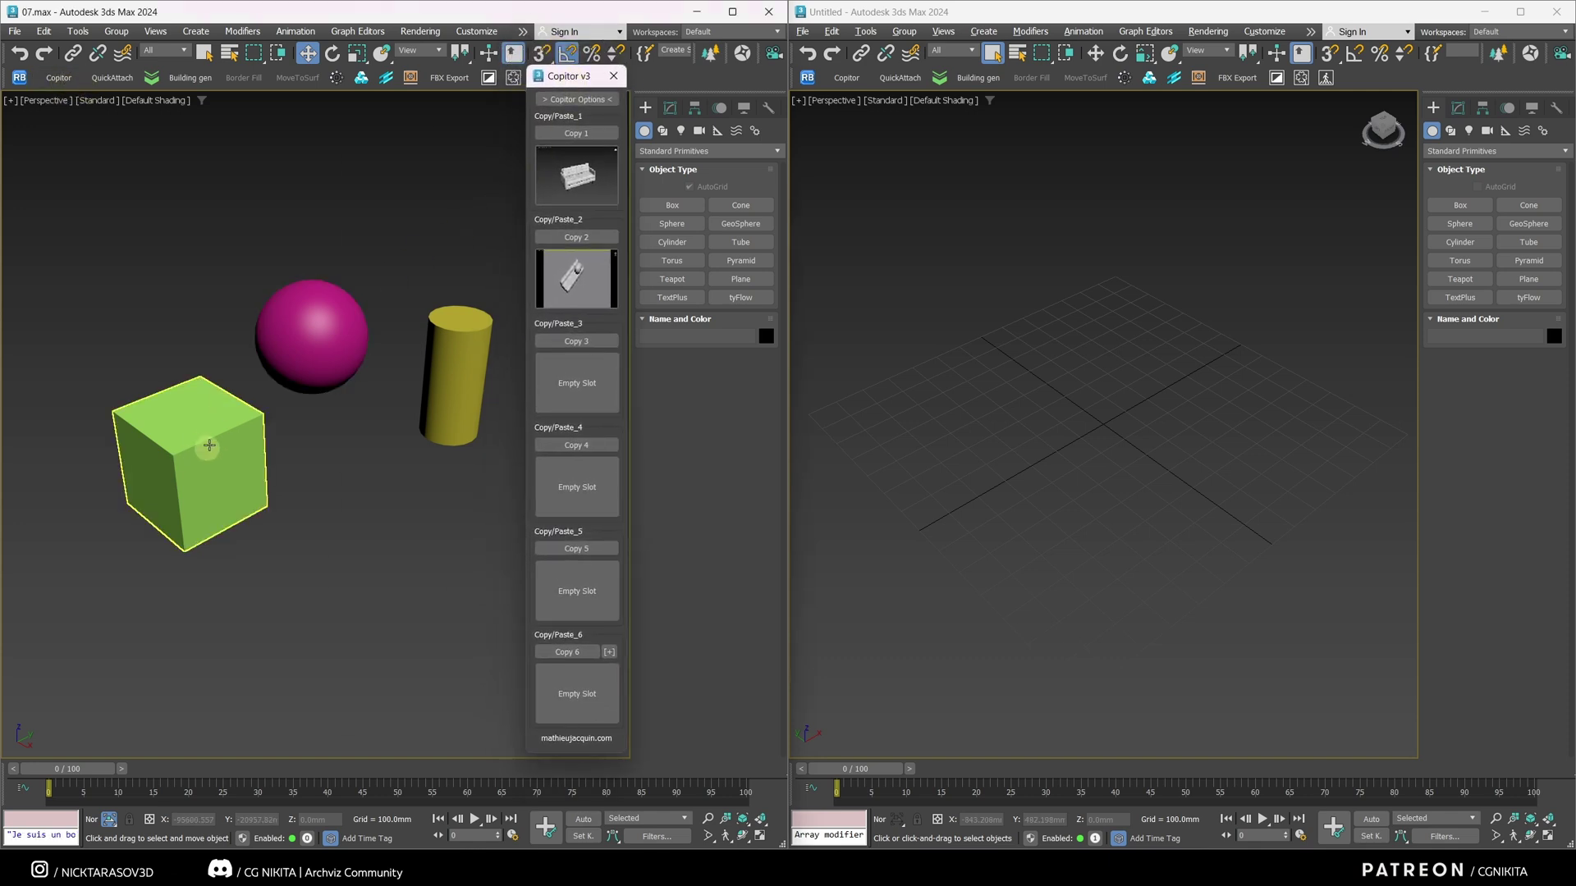
{"action": "left_click", "coordinate": [220, 428]}
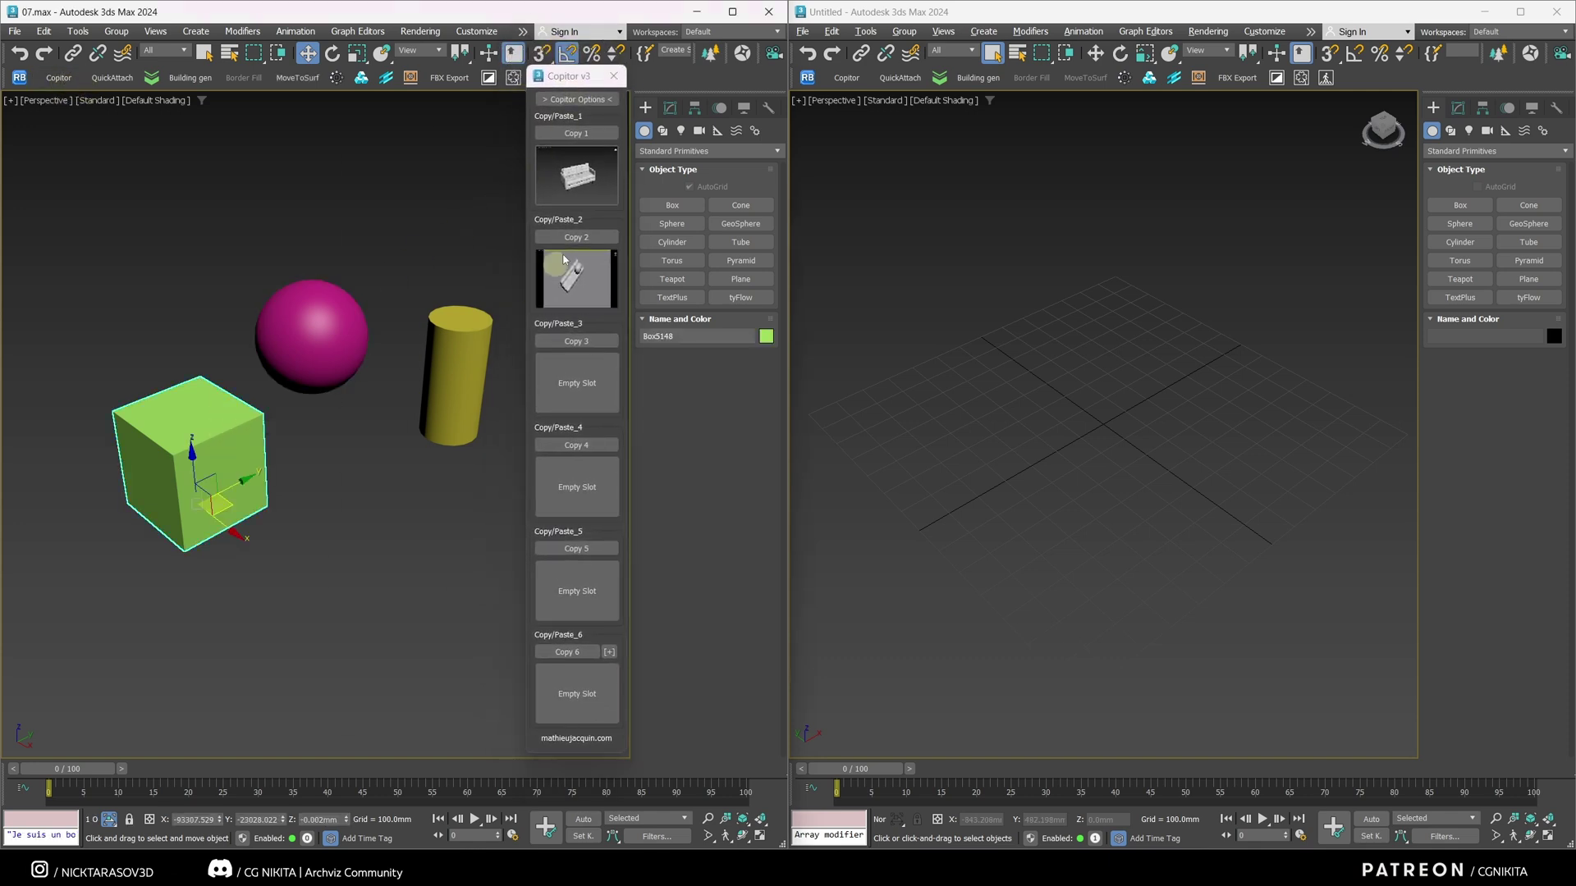
{"action": "left_click", "coordinate": [588, 135]}
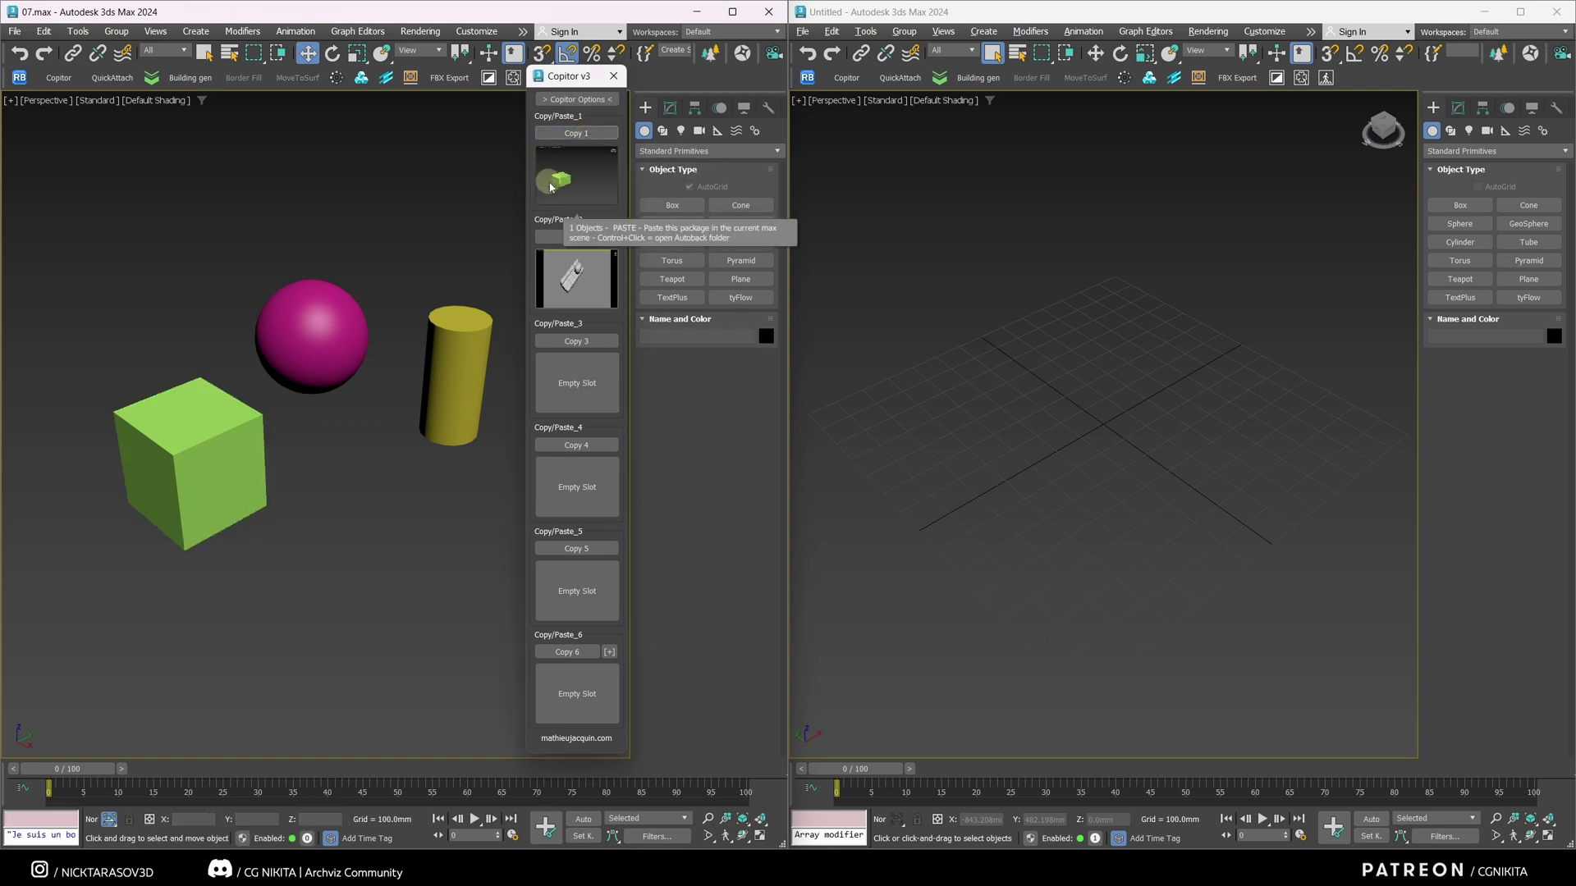
- Switch to the Untitled scene, open Copitor there and paste the green box from slot 1, framing it in the viewport
{"action": "left_click", "coordinate": [1112, 18]}
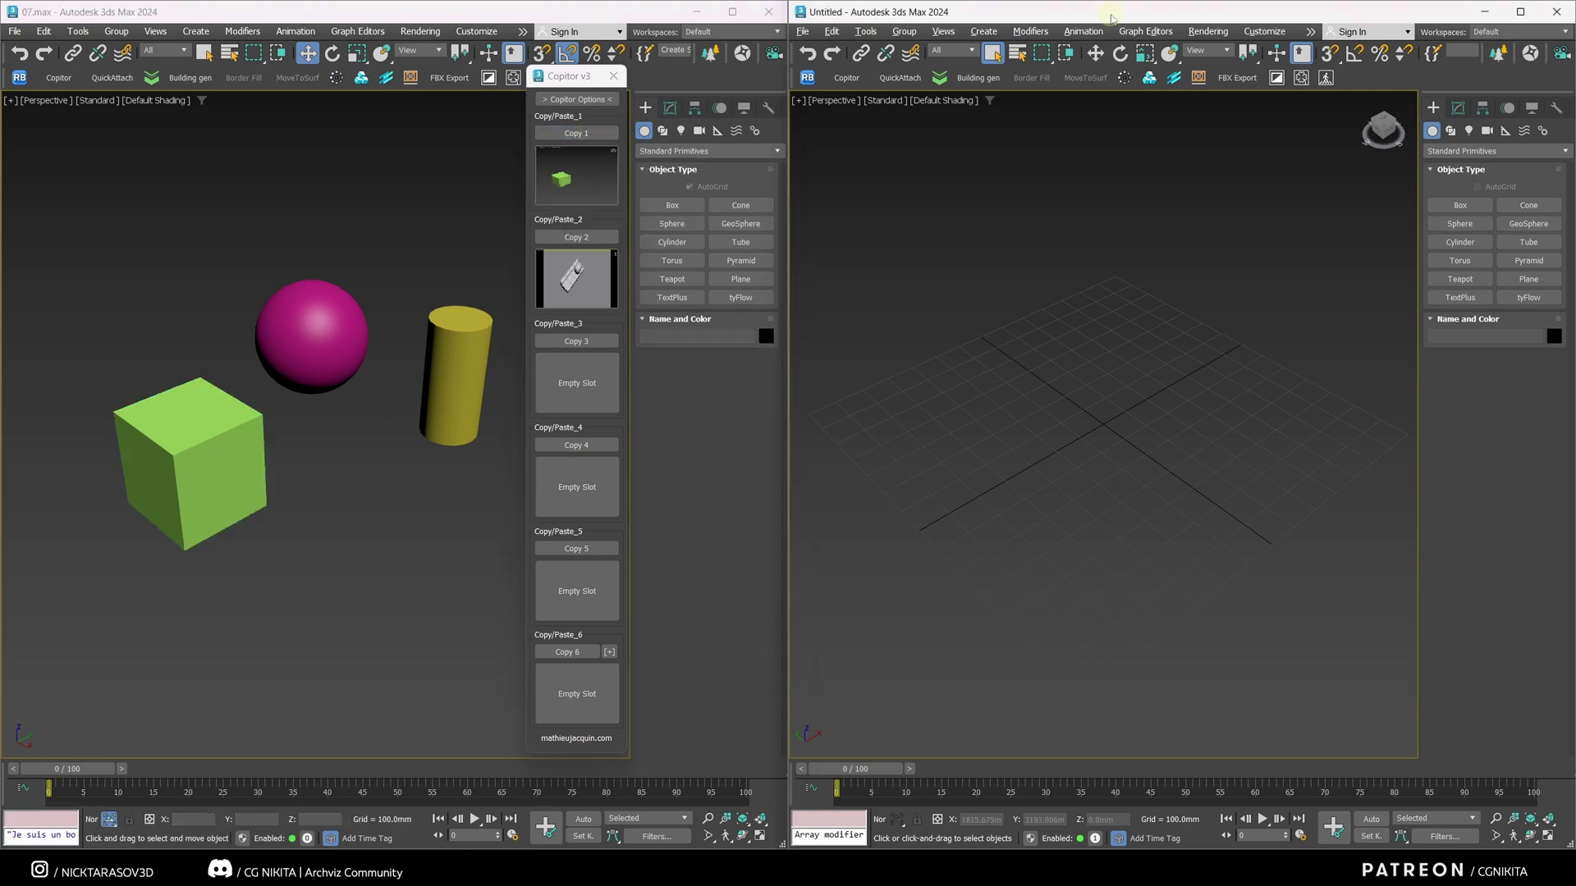
{"action": "left_click", "coordinate": [848, 79]}
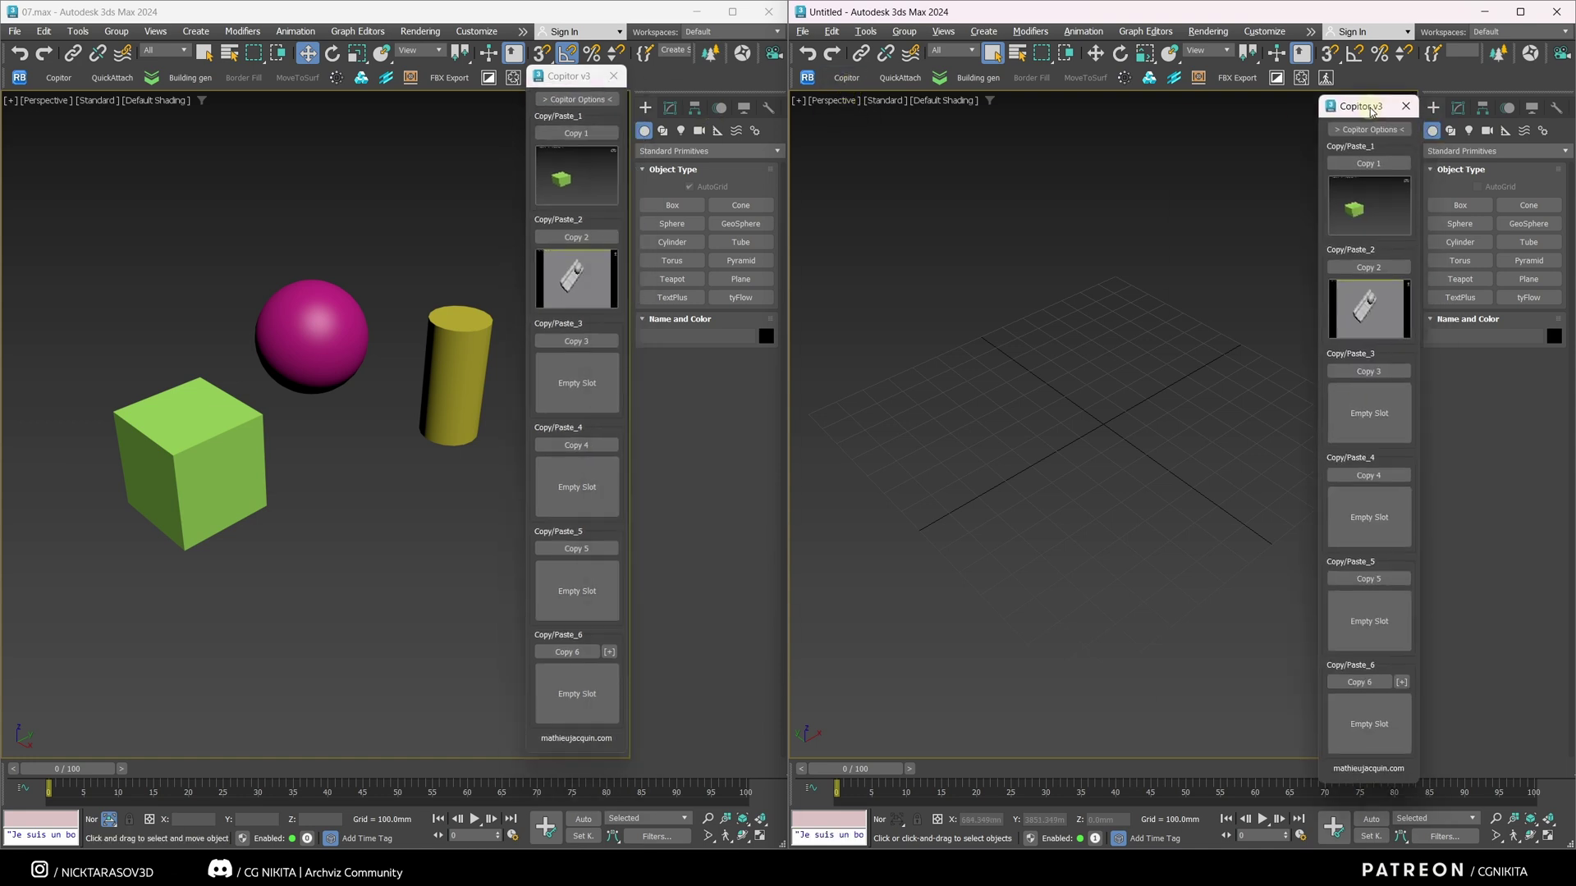
{"action": "left_click", "coordinate": [1364, 216]}
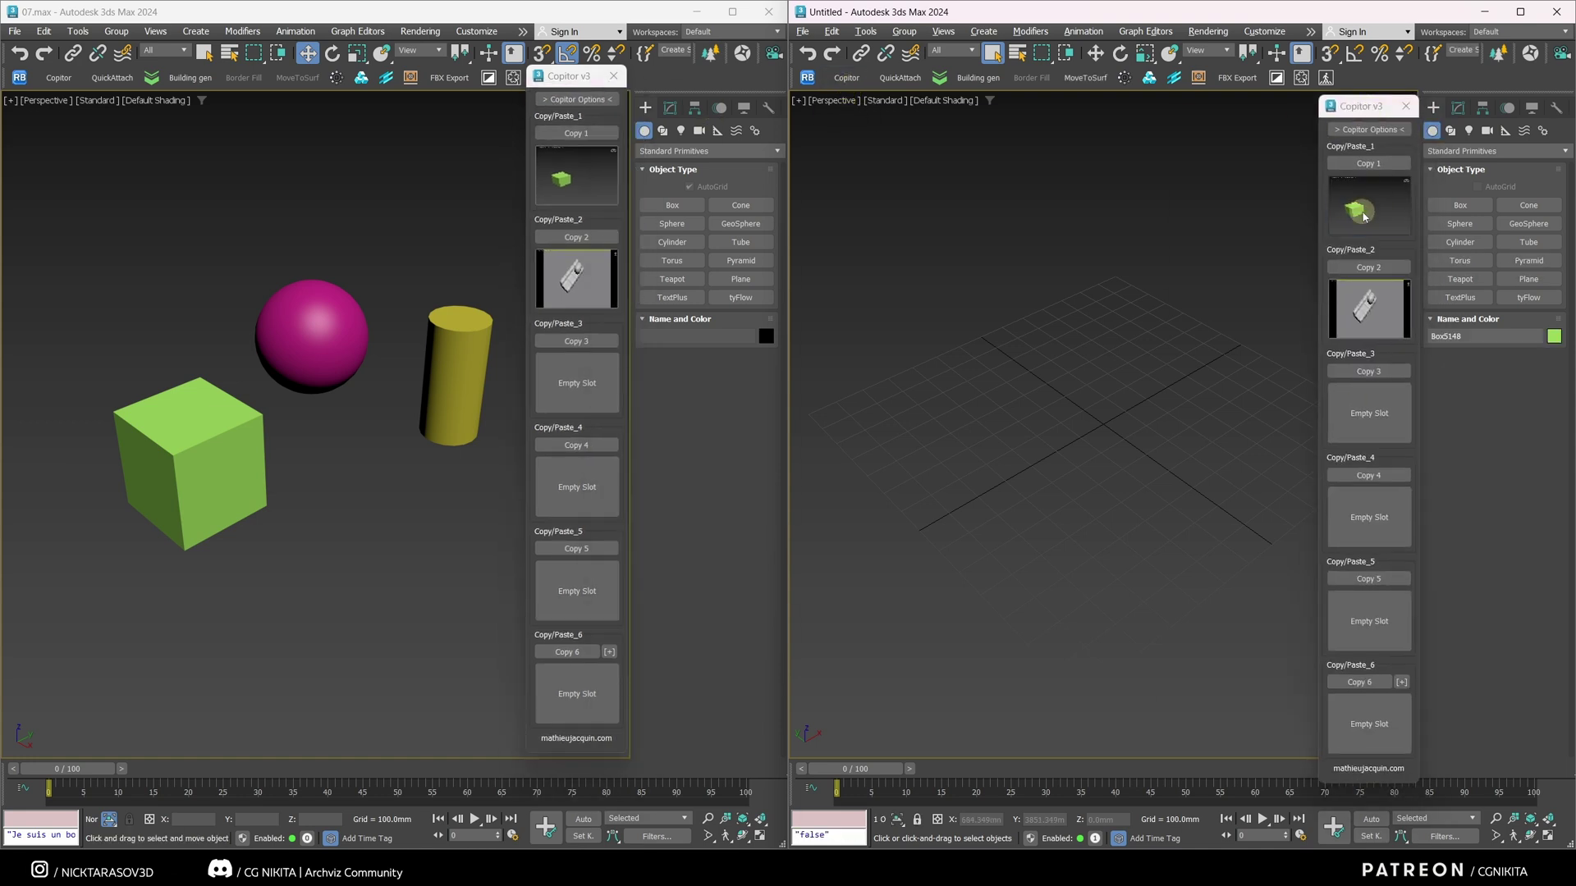
{"action": "key", "text": "z"}
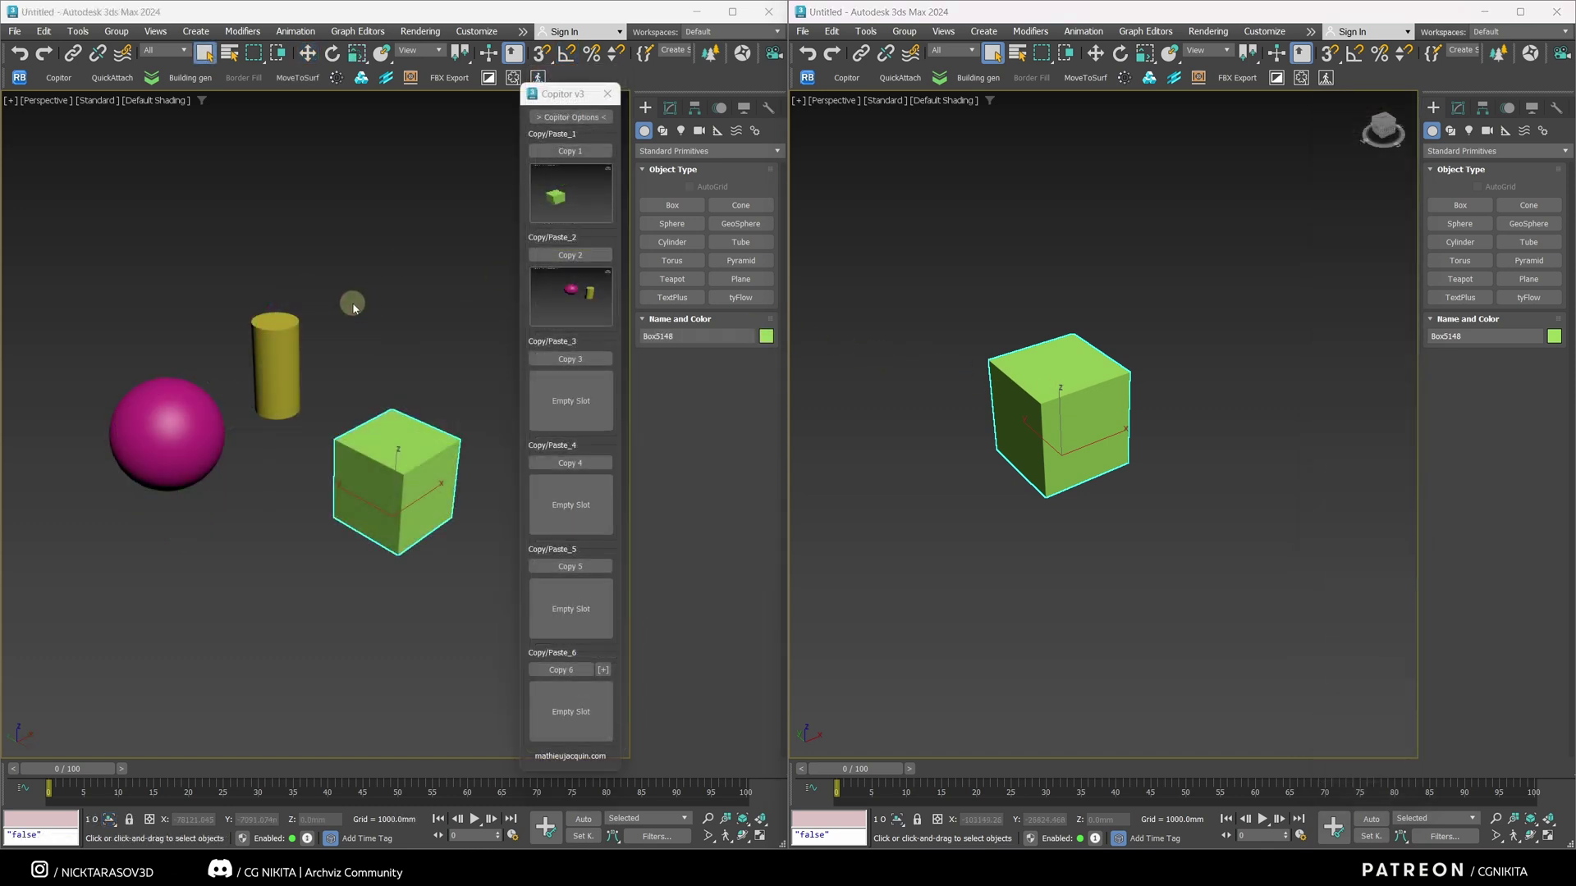
- Copy the magenta sphere and yellow cylinder into Copitor slot 2 and paste them into the scene holding only the green box
{"action": "left_click", "coordinate": [338, 307]}
{"action": "left_click_drag", "start_coordinate": [144, 436], "coordinate": [153, 432]}
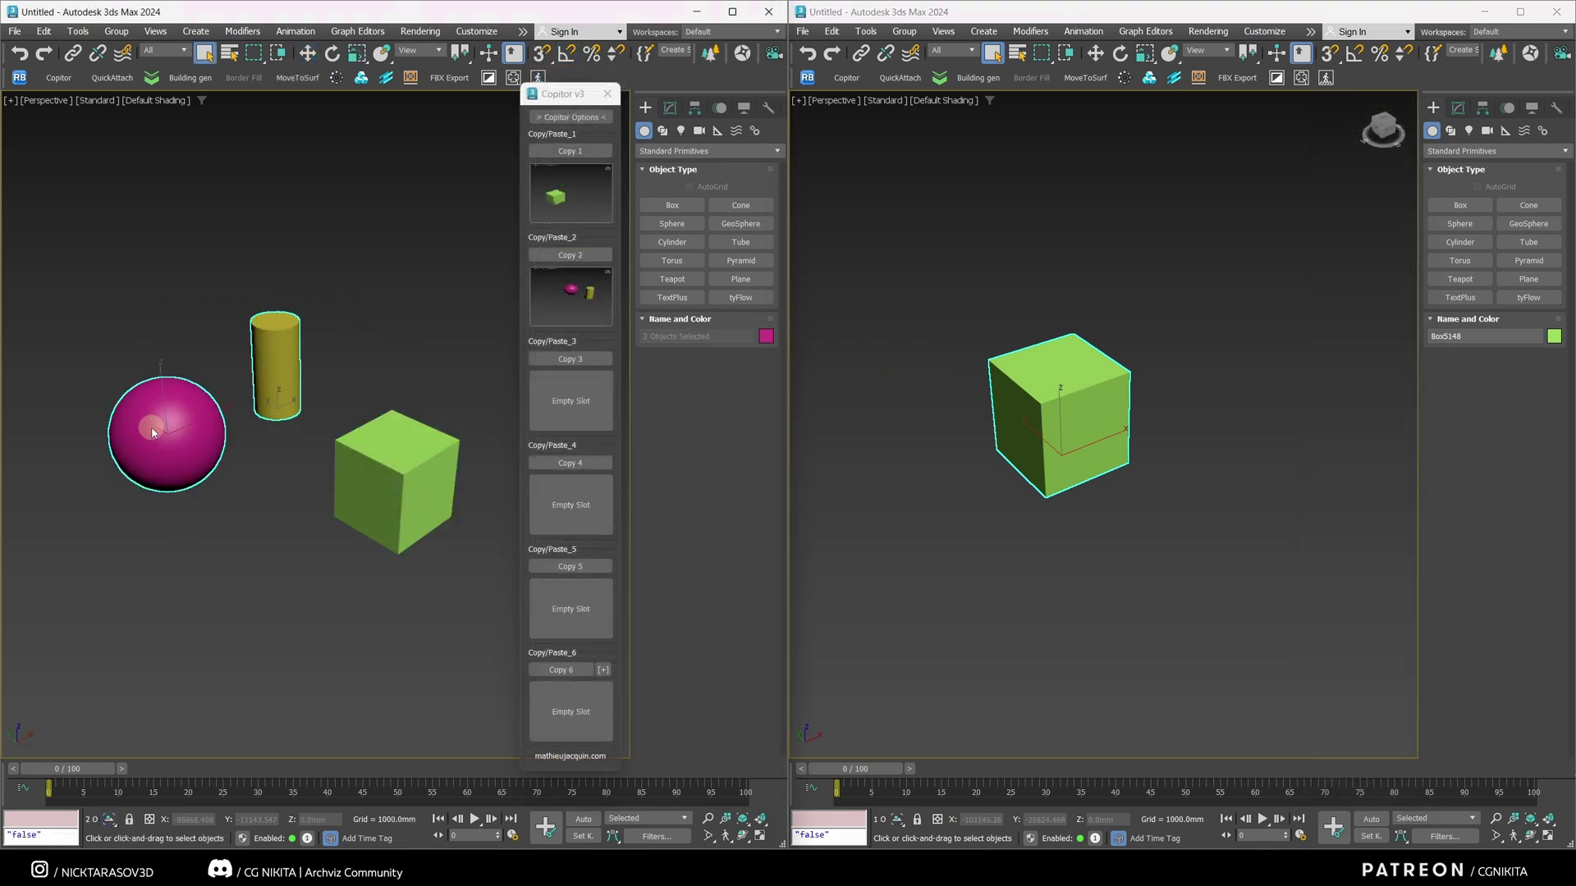
{"action": "left_click", "coordinate": [577, 255]}
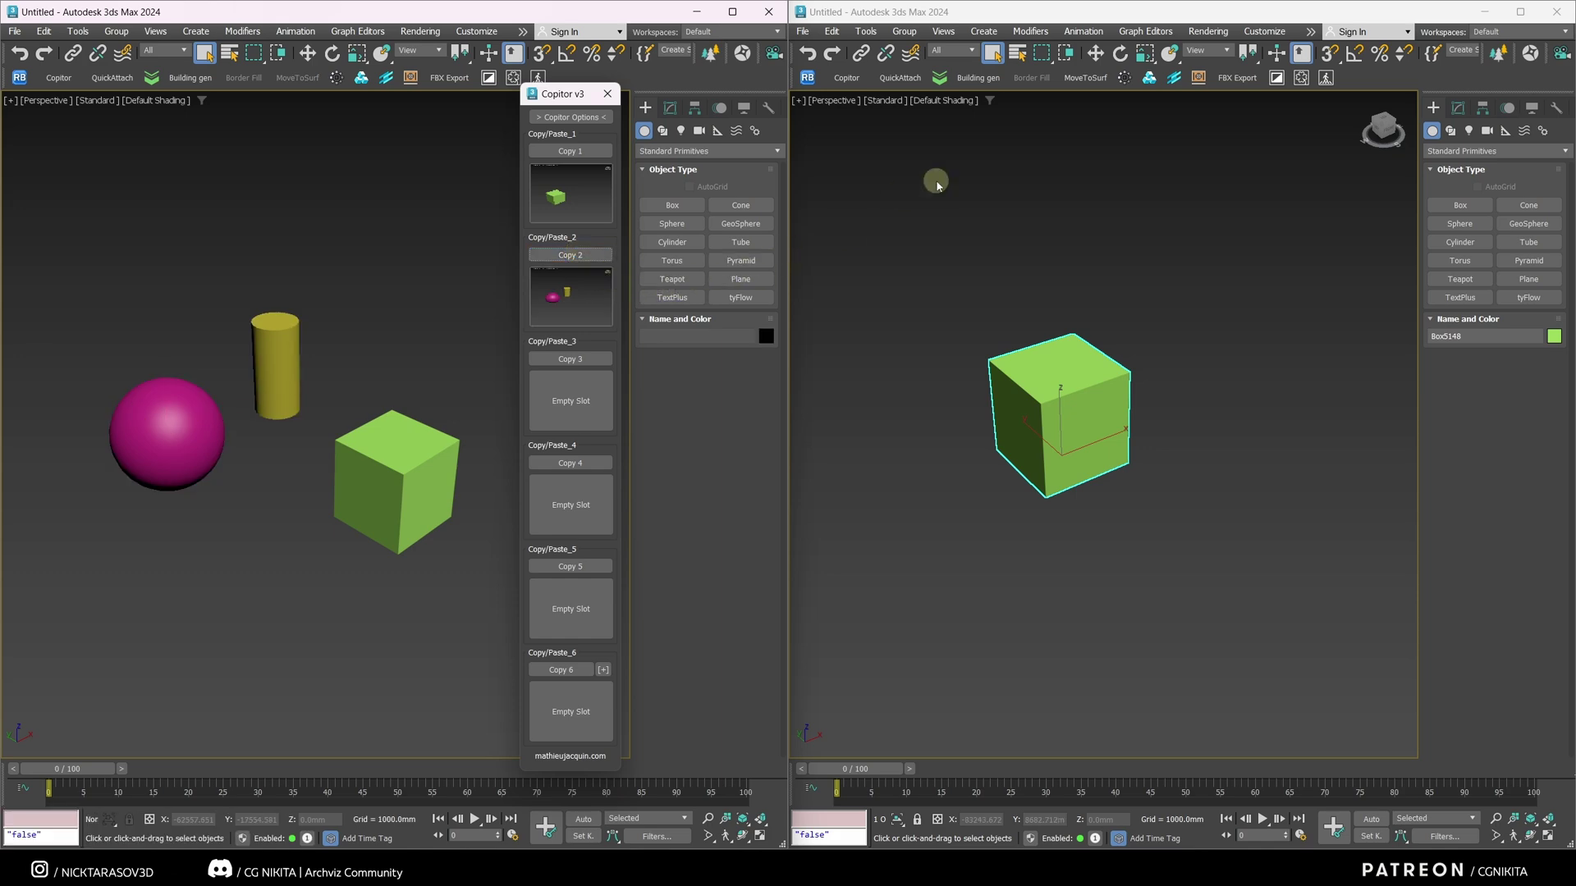
{"action": "left_click", "coordinate": [846, 77]}
{"action": "left_click", "coordinate": [1386, 316]}
{"action": "scroll", "coordinate": [1058, 423], "scroll_direction": "down", "scroll_amount": 4}
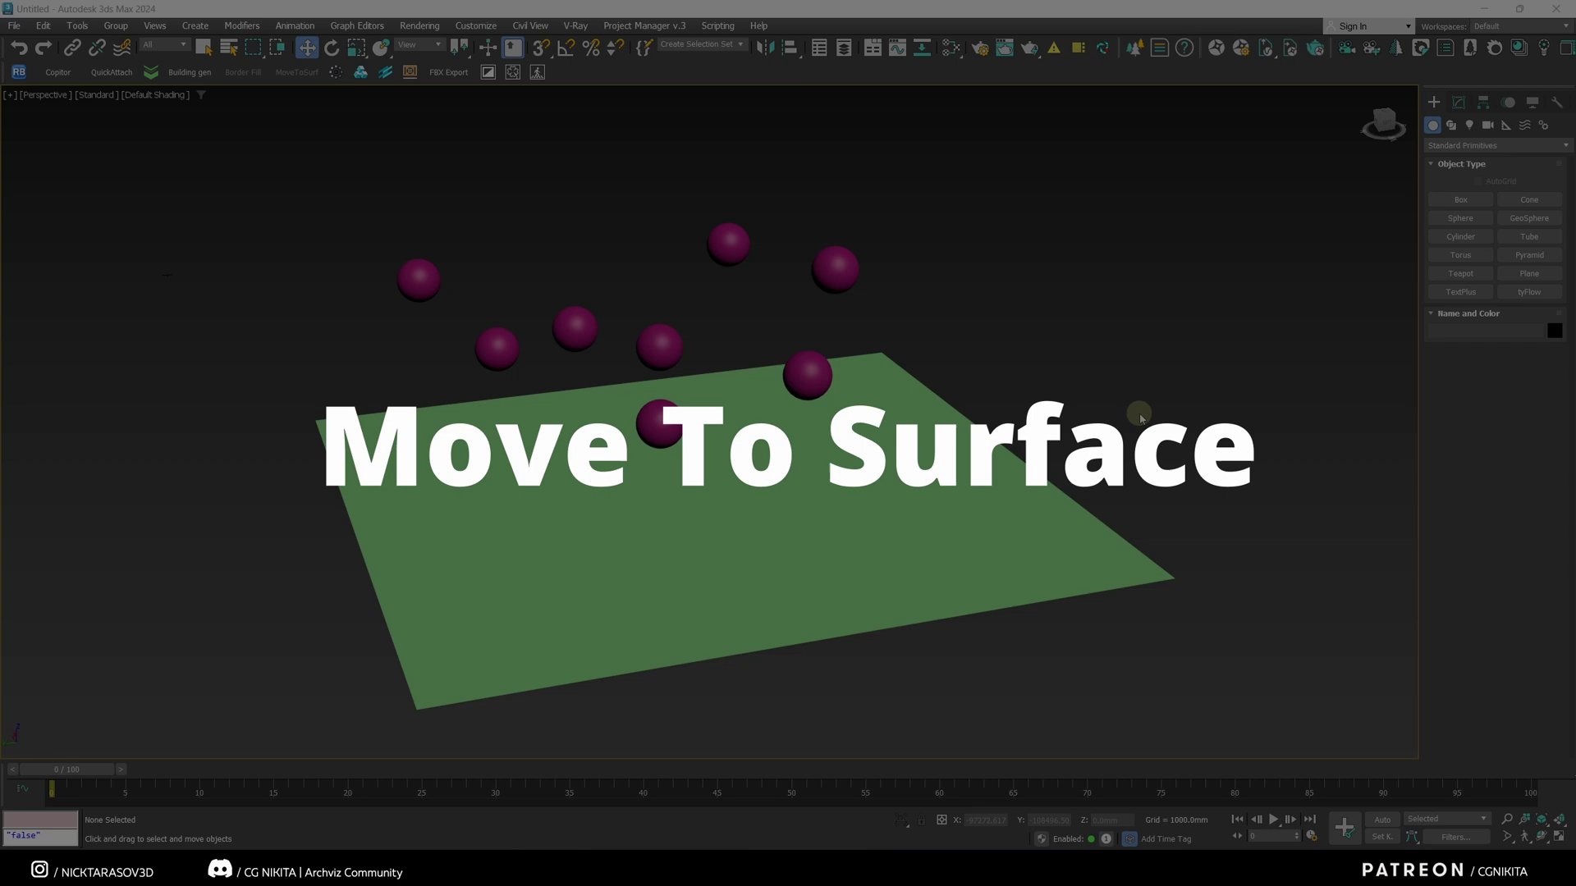
- Drop the leftmost sphere onto the green plane with MoveToSurf and check its contact with the plane in the Front view
{"action": "middle_click_drag", "start_coordinate": [439, 308], "coordinate": [484, 301], "text": "alt"}
{"action": "middle_click_drag", "start_coordinate": [484, 300], "coordinate": [640, 277]}
{"action": "left_click", "coordinate": [562, 290]}
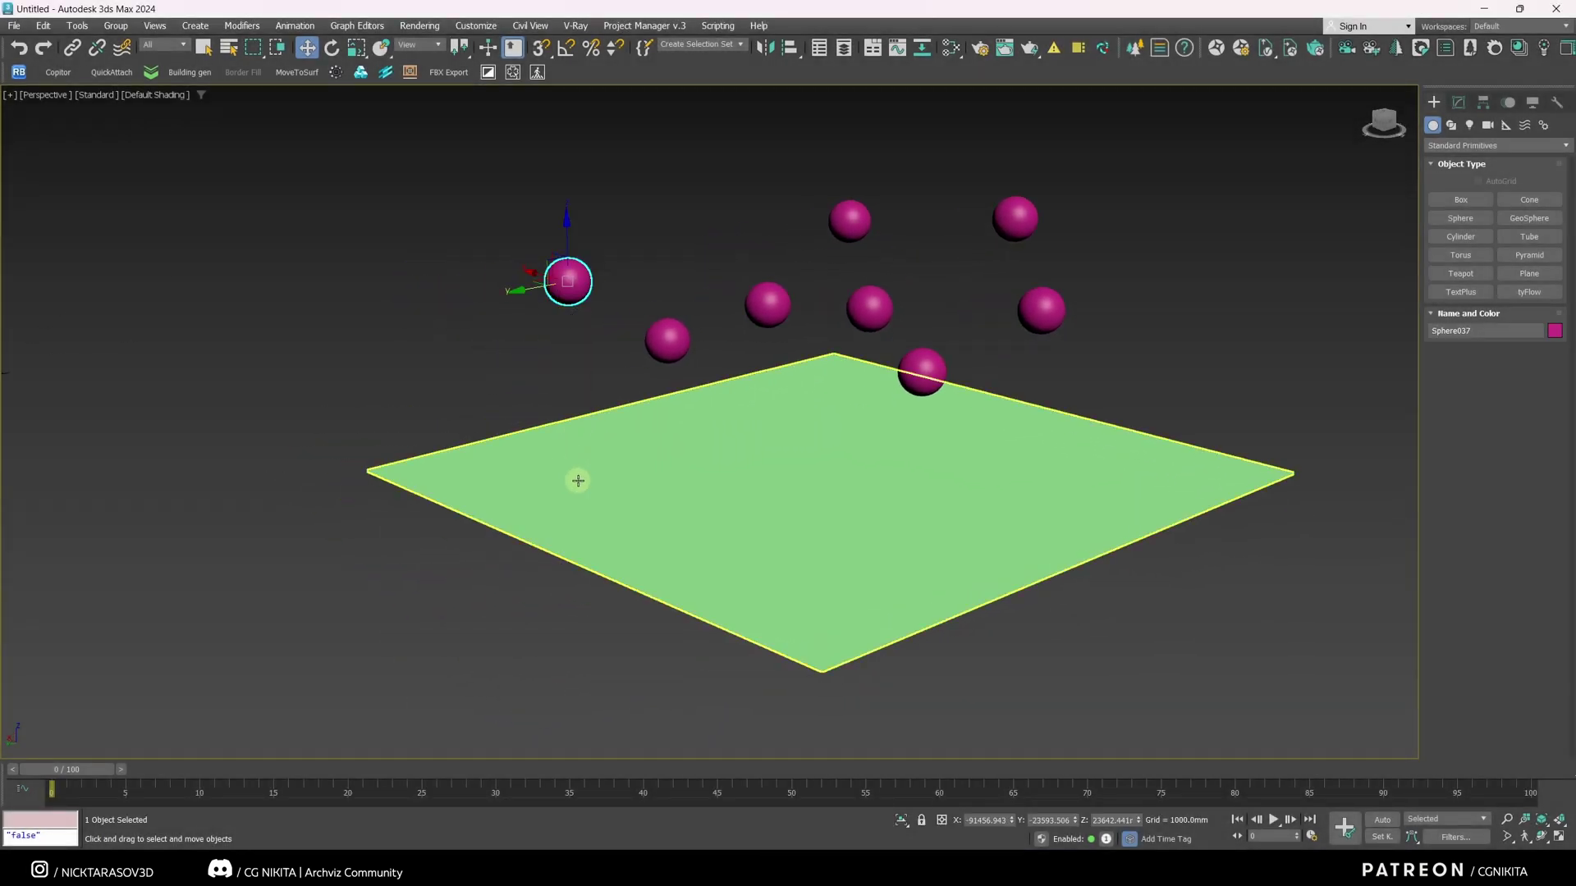
{"action": "left_click", "coordinate": [520, 353]}
{"action": "left_click", "coordinate": [570, 283]}
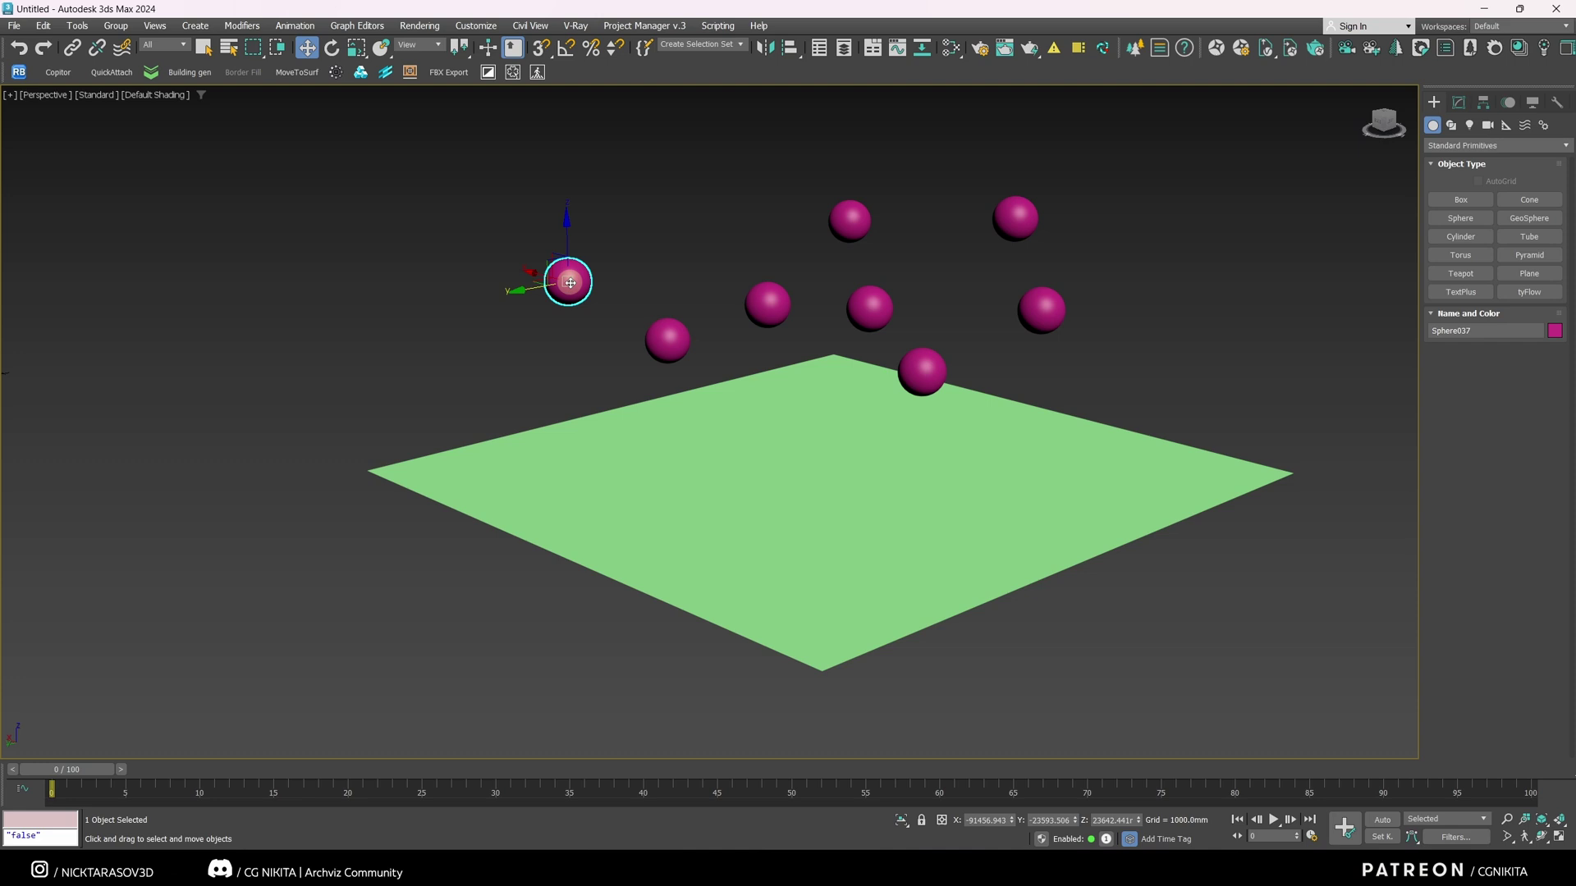
{"action": "left_click", "coordinate": [293, 76]}
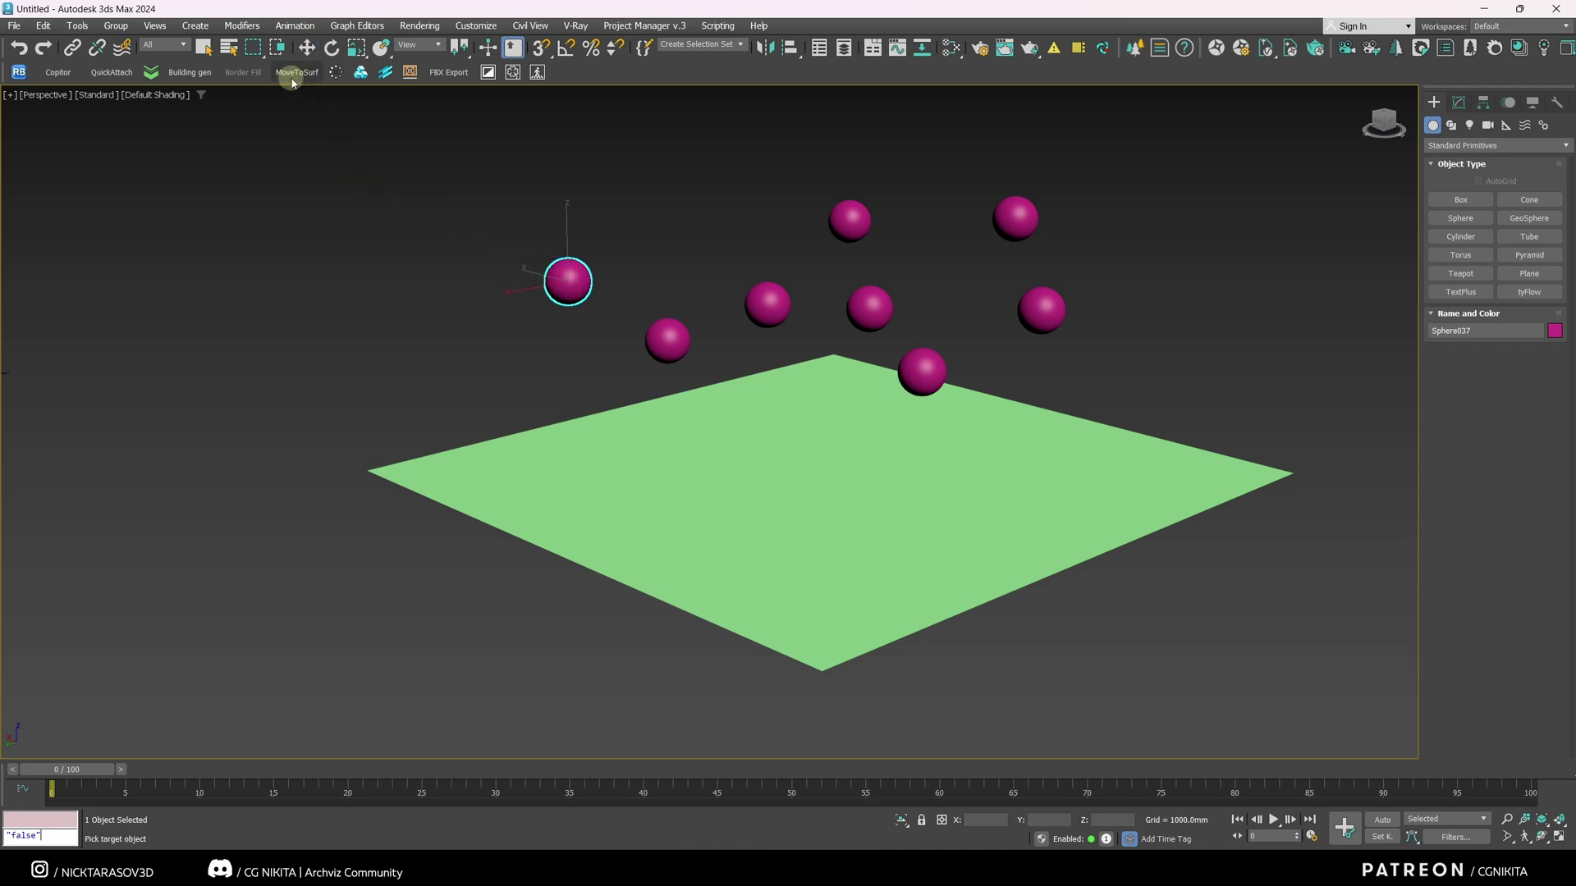
{"action": "left_click", "coordinate": [572, 455]}
{"action": "key", "text": "f"}
{"action": "scroll", "coordinate": [654, 509], "scroll_direction": "down", "scroll_amount": 3}
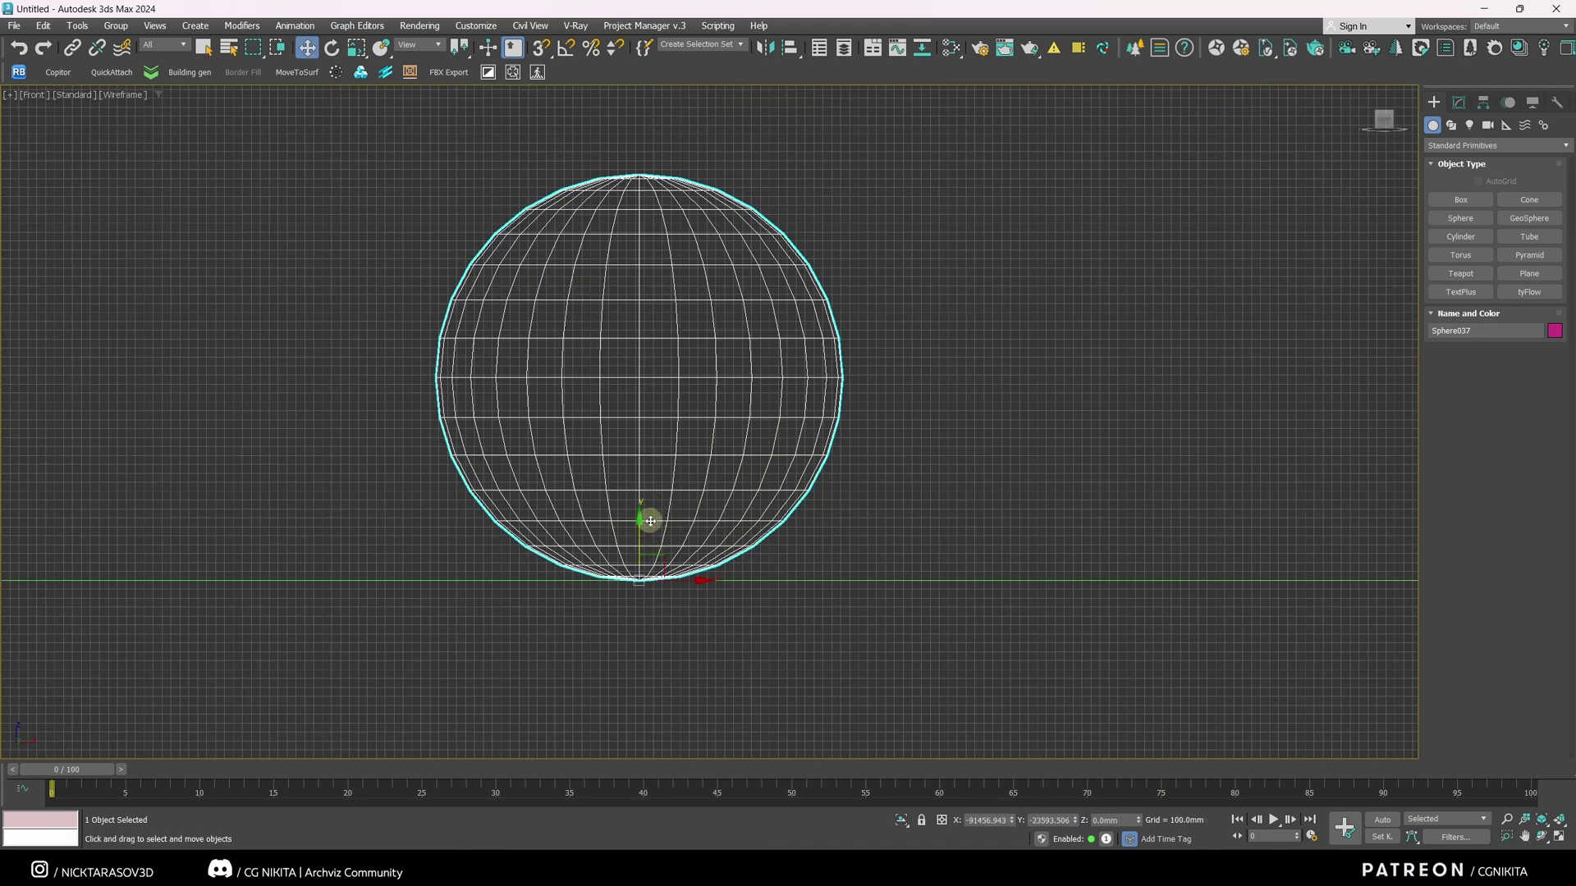
- Return to the Perspective view and drop the seven remaining floating spheres onto the green plane with MoveToSurf
{"action": "key", "text": "p"}
{"action": "scroll", "coordinate": [610, 502], "scroll_direction": "down", "scroll_amount": 12}
{"action": "middle_click_drag", "start_coordinate": [606, 502], "coordinate": [558, 483], "text": "alt"}
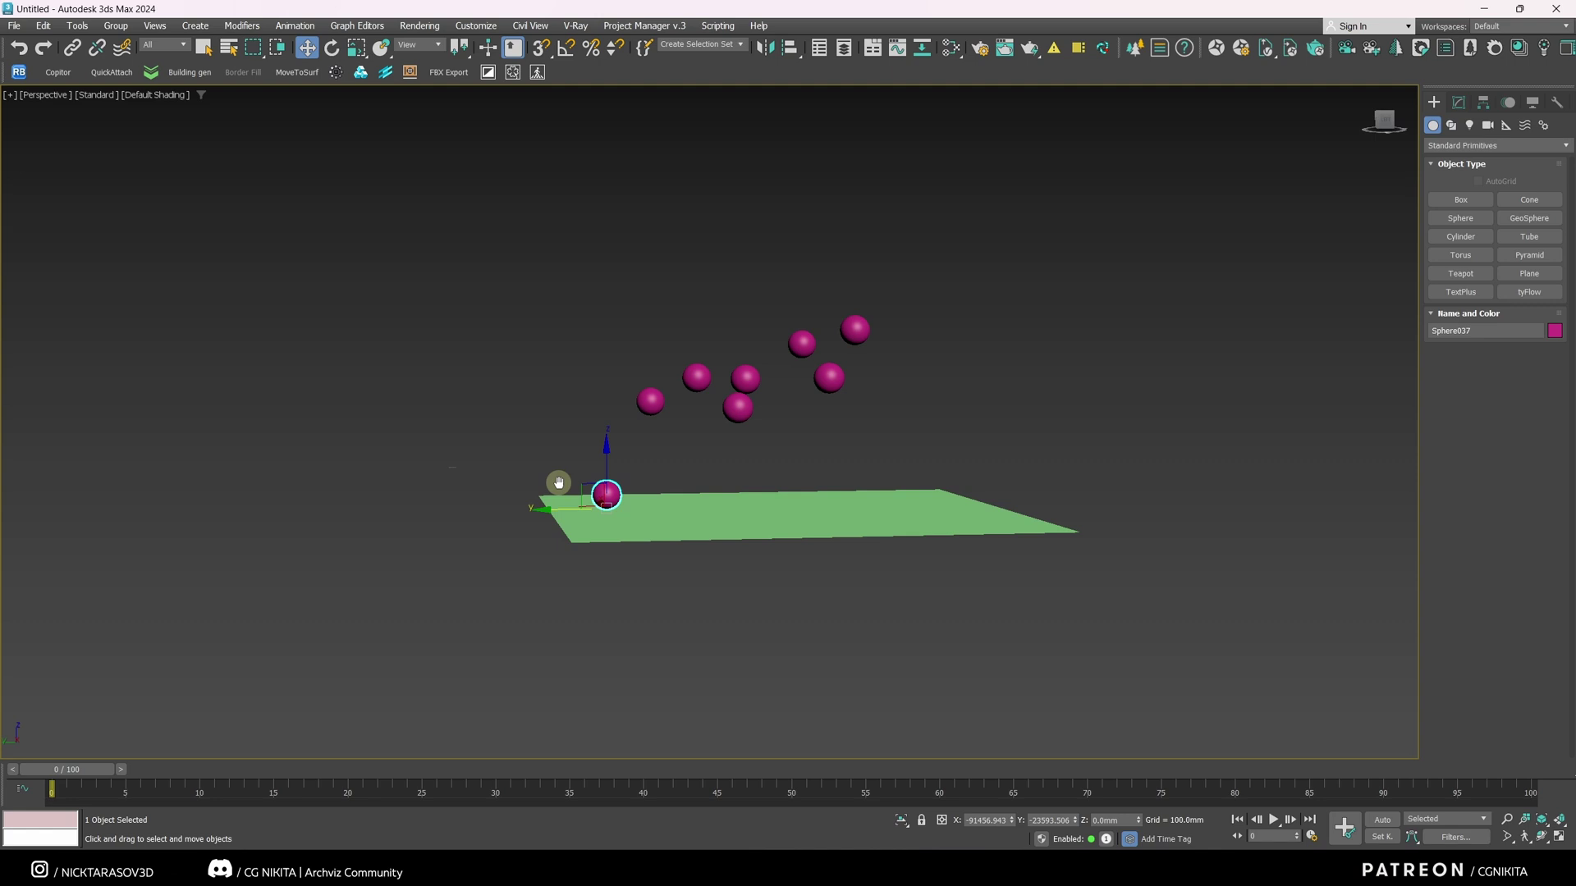
{"action": "left_click_drag", "start_coordinate": [970, 277], "coordinate": [617, 431]}
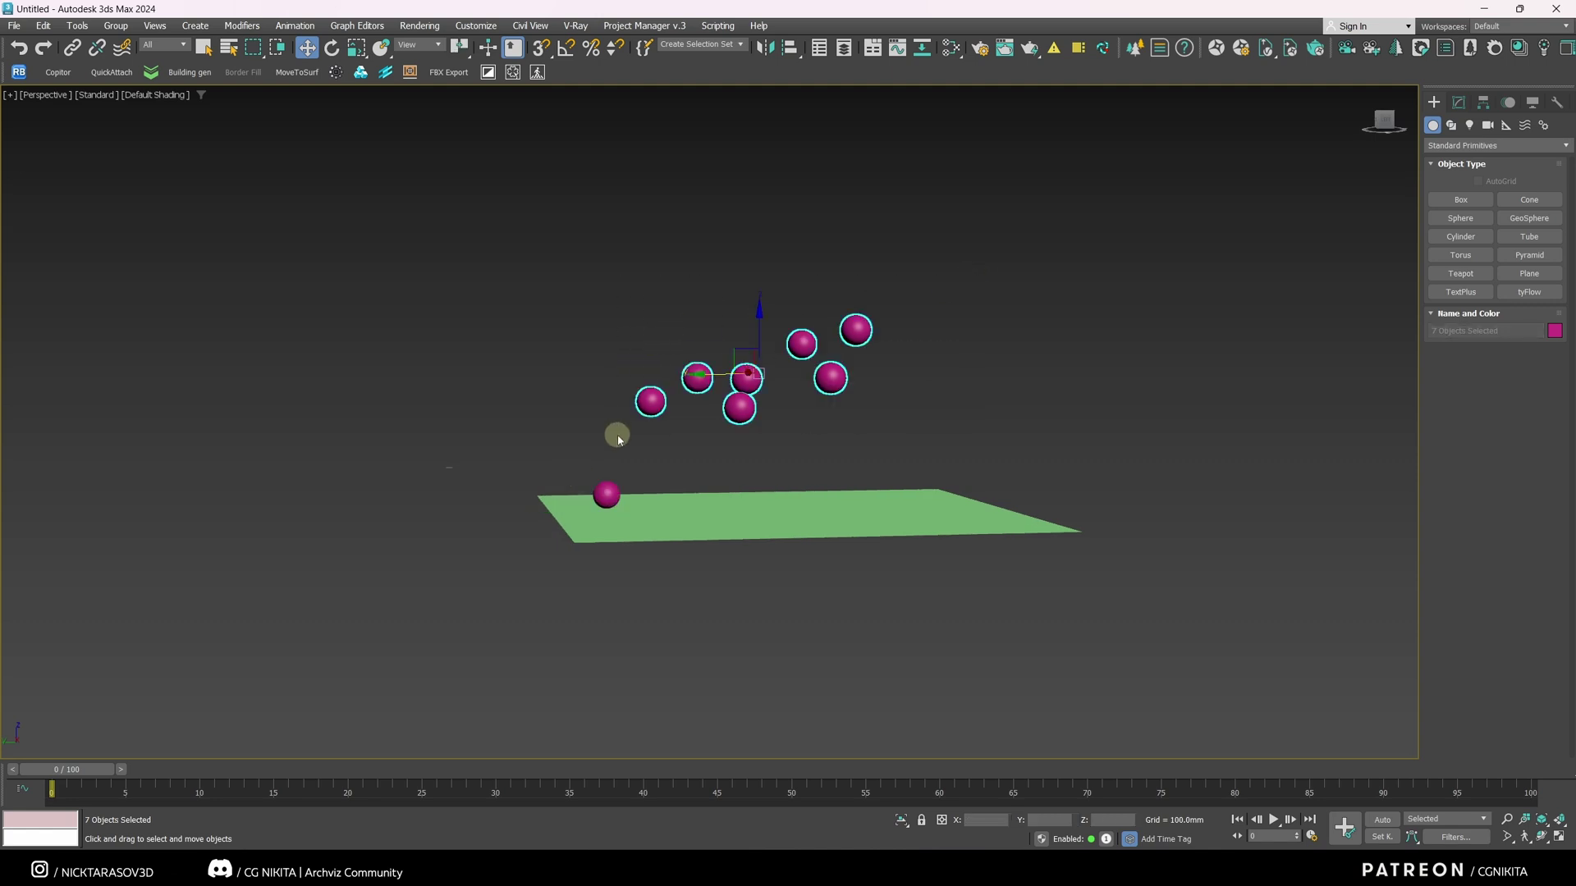
{"action": "left_click", "coordinate": [297, 72]}
{"action": "left_click", "coordinate": [752, 506]}
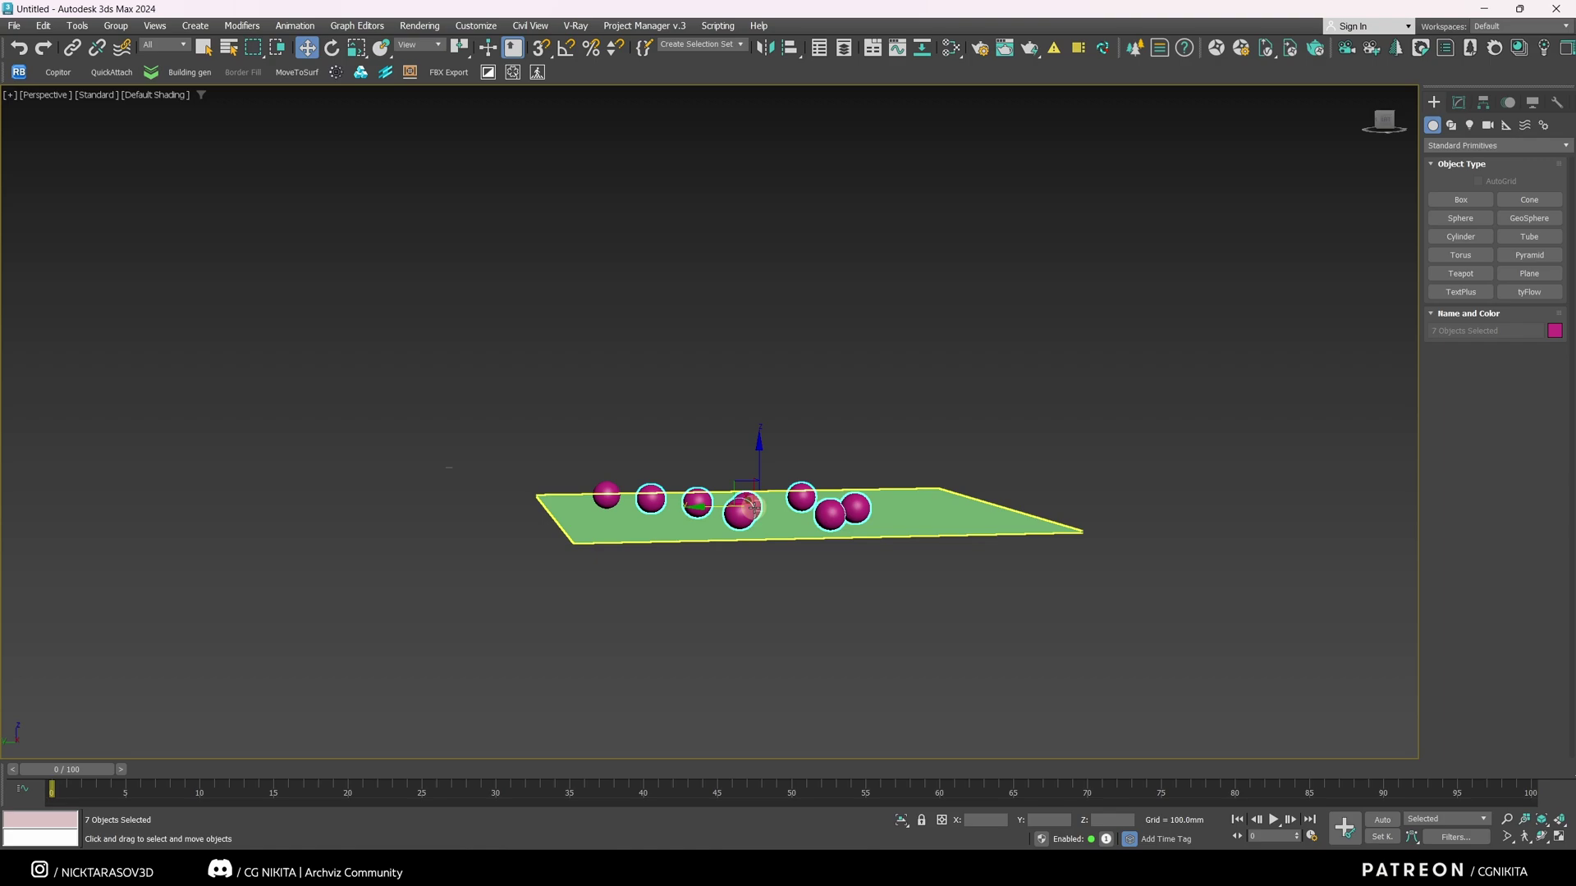
{"action": "middle_click_drag", "start_coordinate": [745, 440], "coordinate": [771, 485], "text": "alt"}
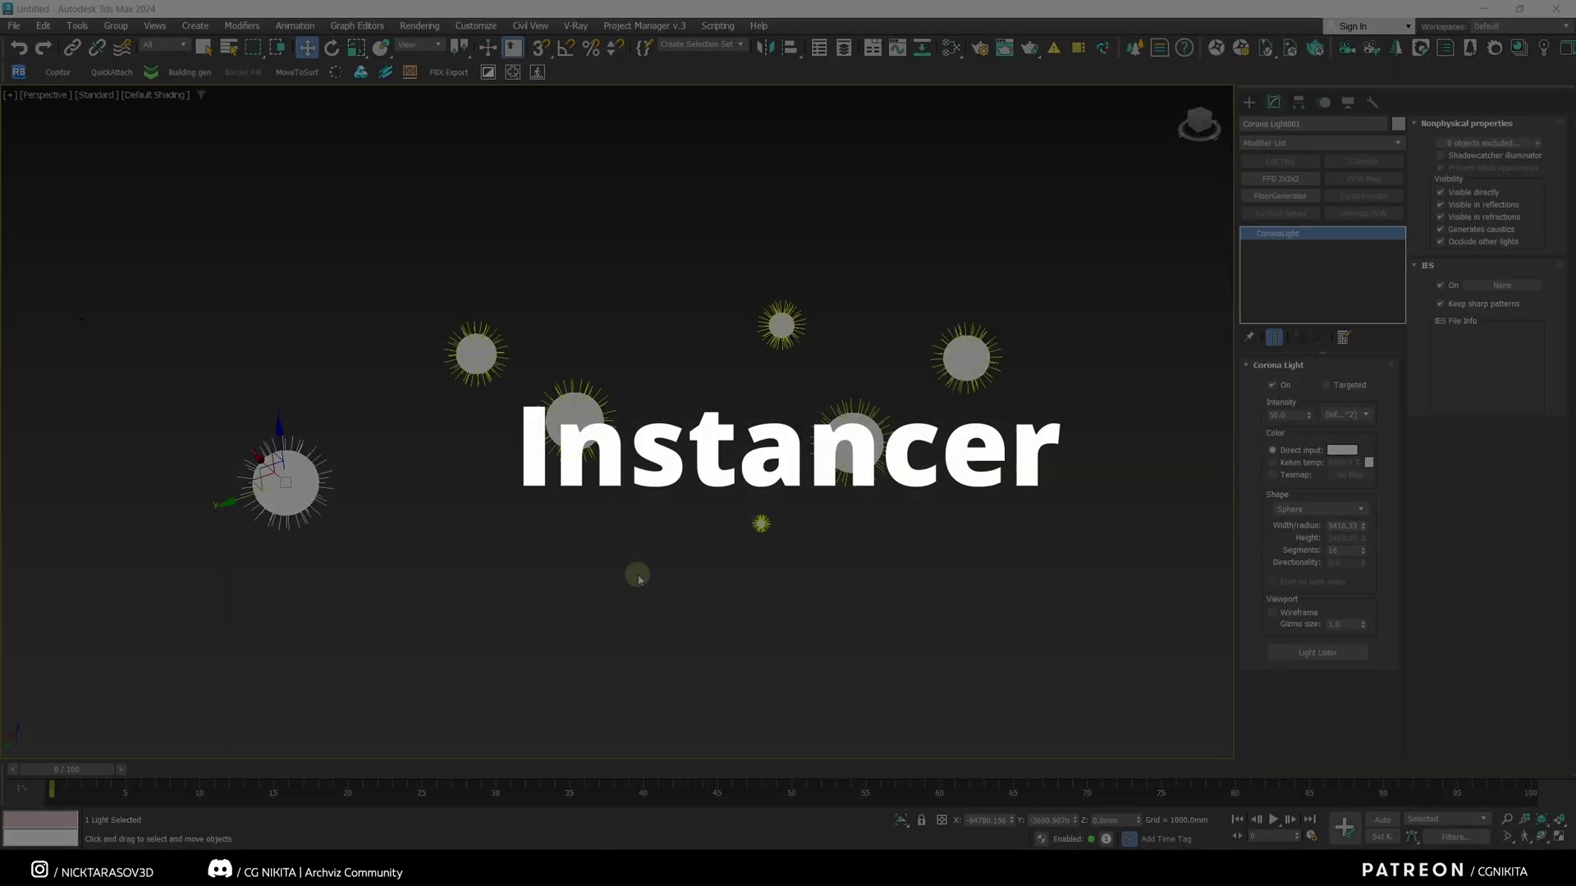
- Set the intensity of the leftmost Corona light to 62.5
{"action": "left_click", "coordinate": [635, 572]}
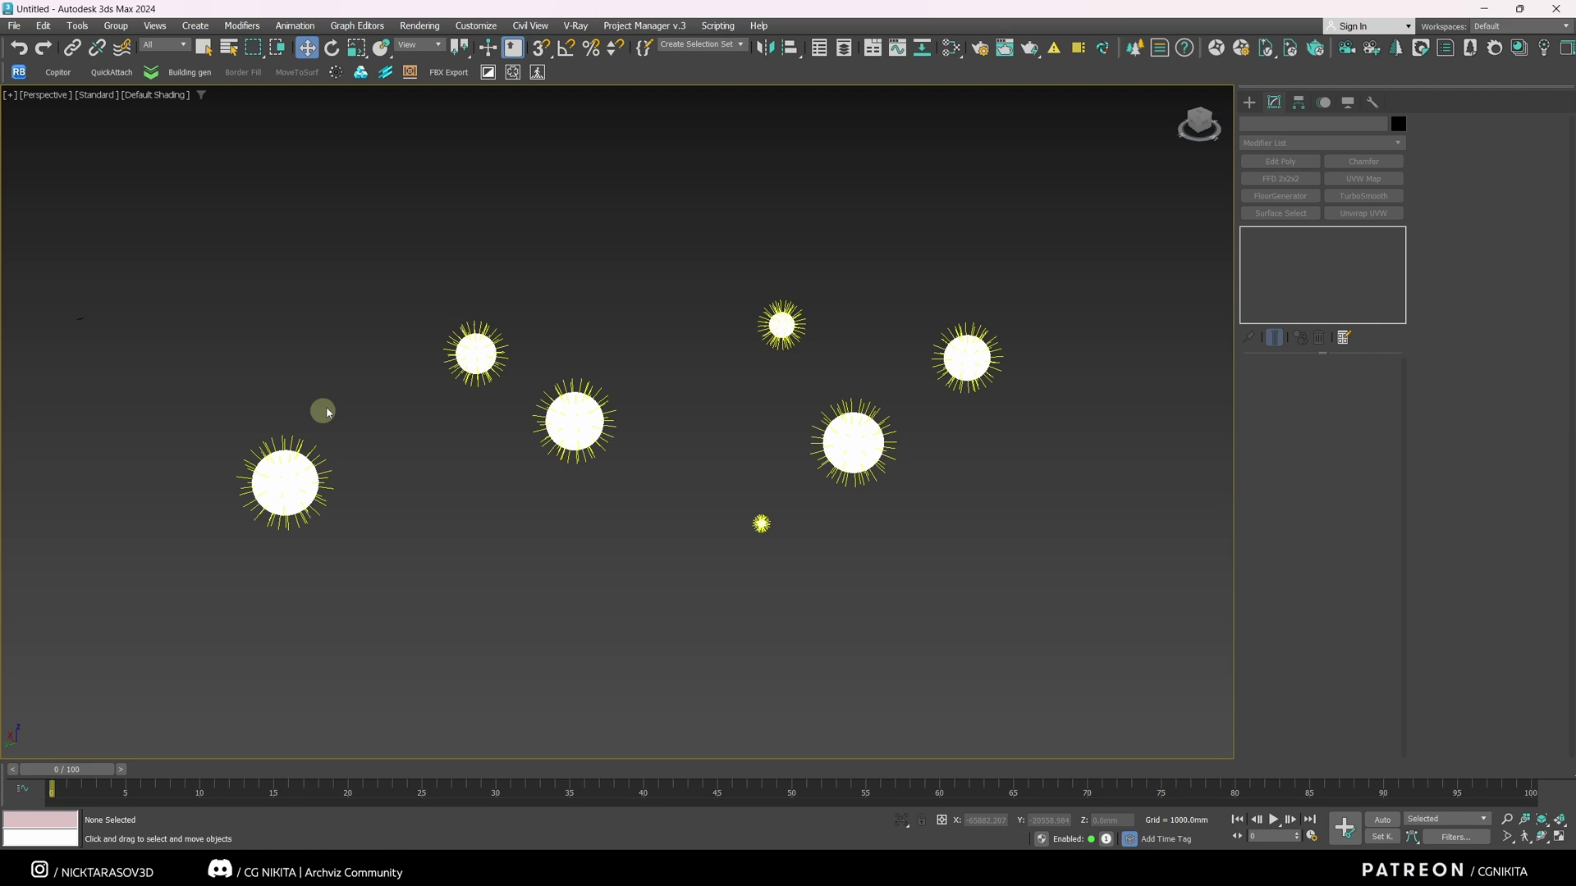
{"action": "left_click", "coordinate": [310, 483]}
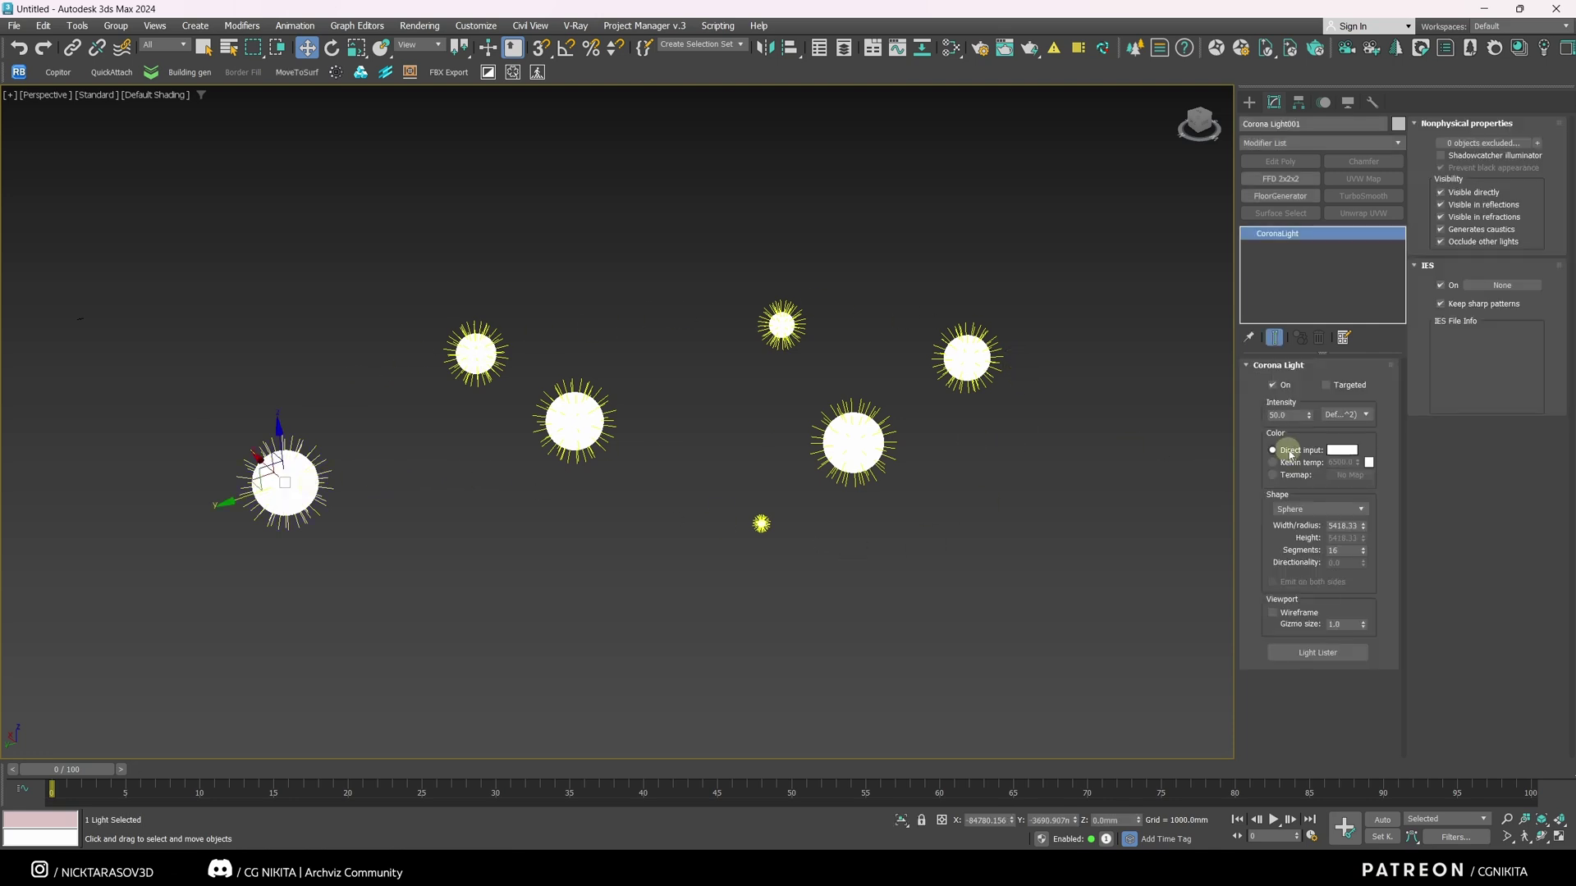
{"action": "double_click", "coordinate": [1277, 415]}
{"action": "type", "text": "62.5"}
{"action": "key", "text": "Return"}
- Open the Instancer script and pick the leftmost Corona light as the main object, keeping the dialog clear of the lights
{"action": "left_click", "coordinate": [477, 565]}
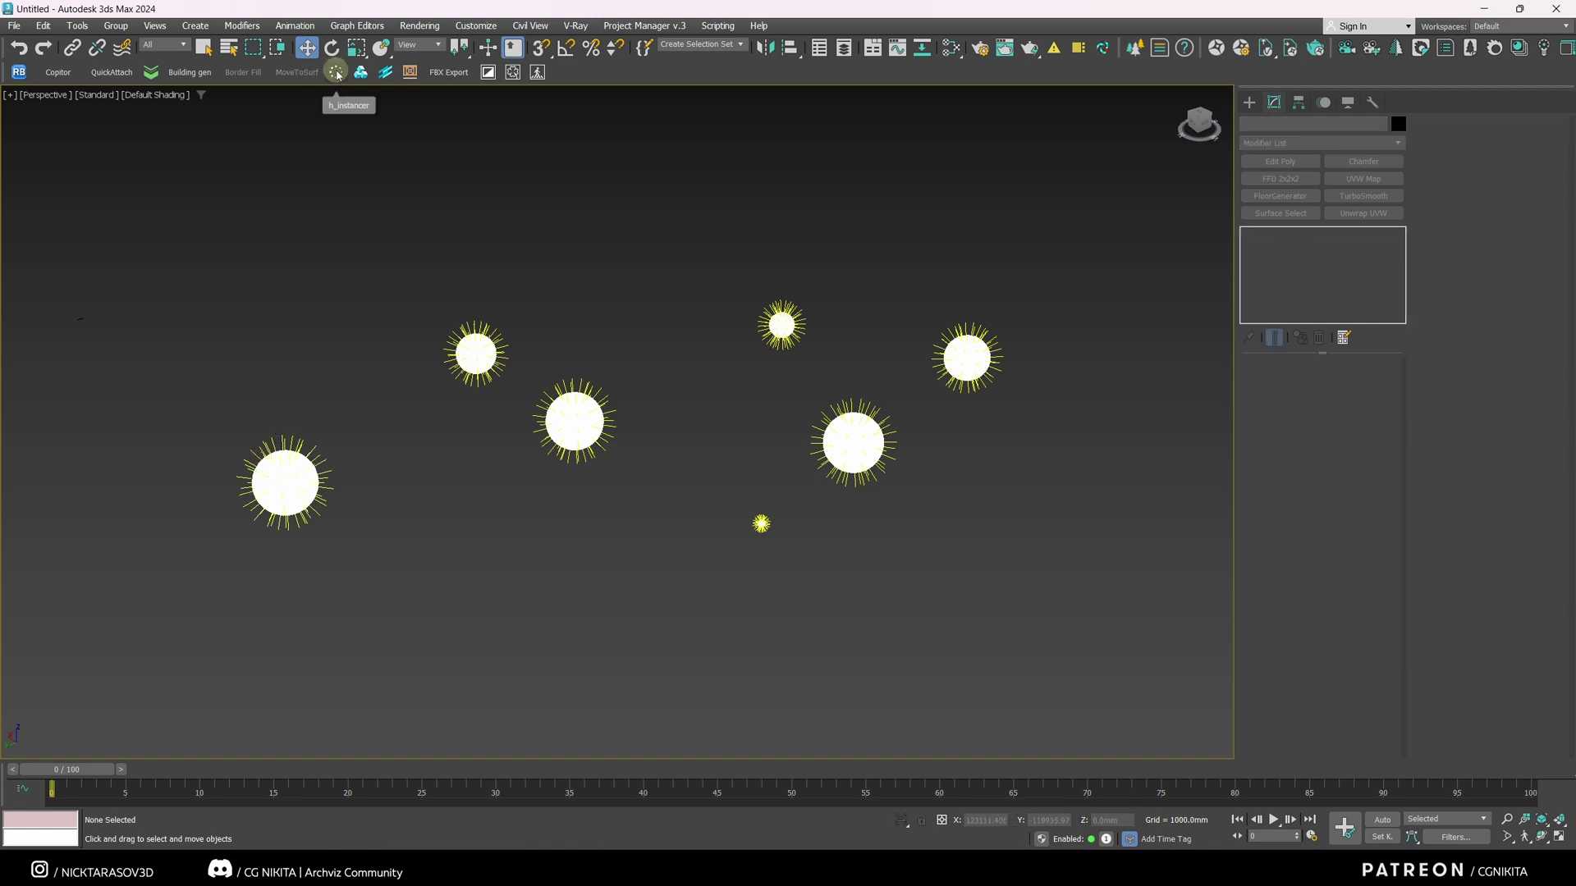
{"action": "left_click", "coordinate": [336, 72]}
{"action": "left_click", "coordinate": [754, 392]}
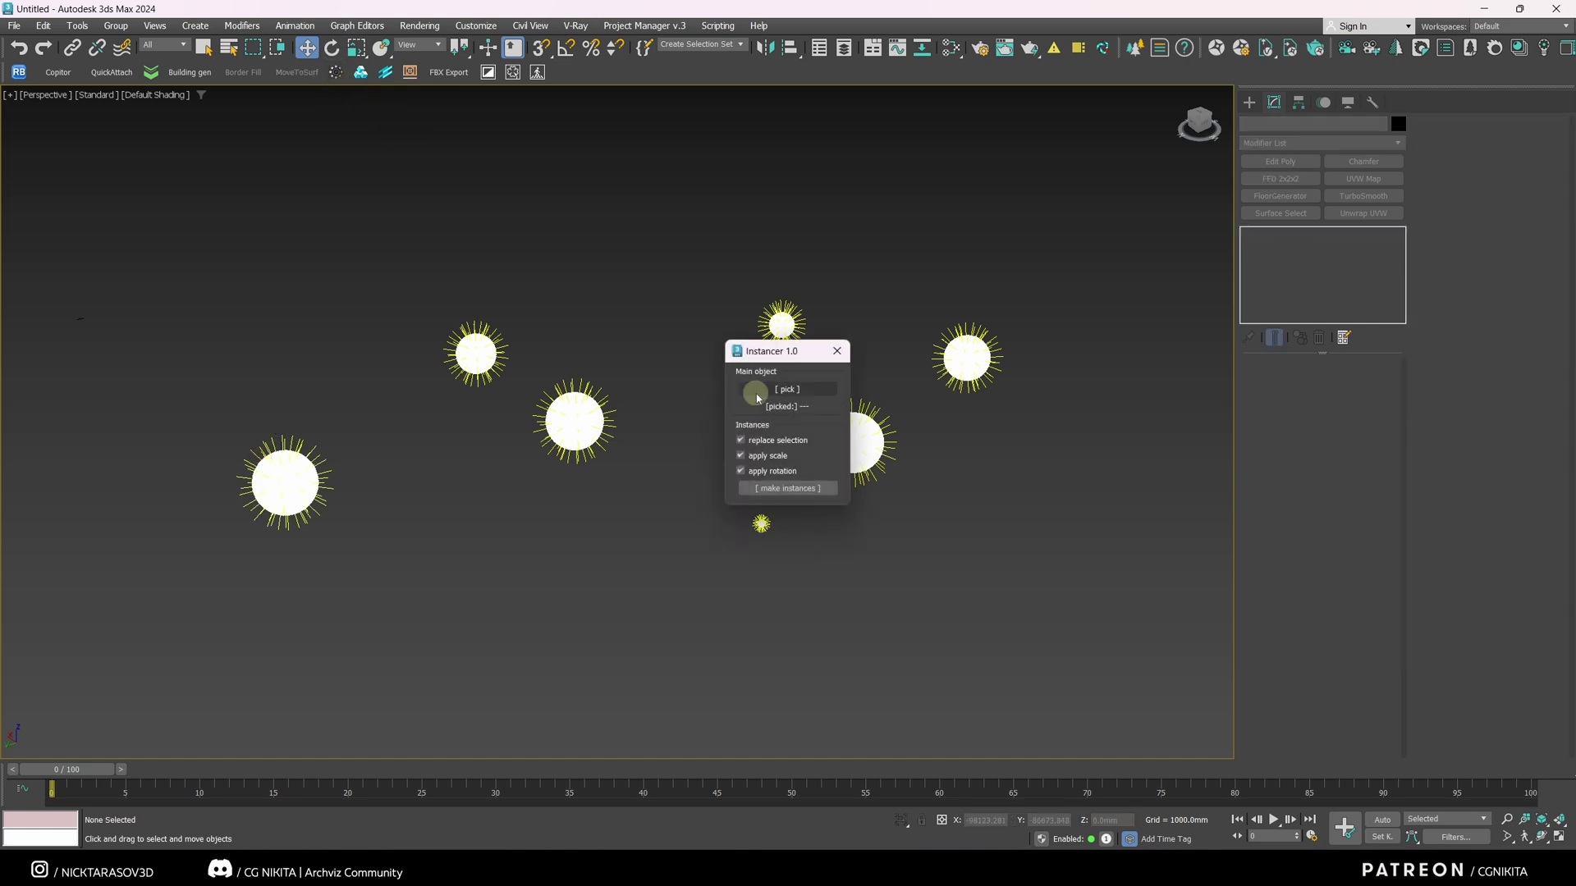
{"action": "left_click", "coordinate": [756, 395]}
{"action": "left_click", "coordinate": [298, 483]}
{"action": "left_click_drag", "start_coordinate": [760, 353], "coordinate": [1043, 541]}
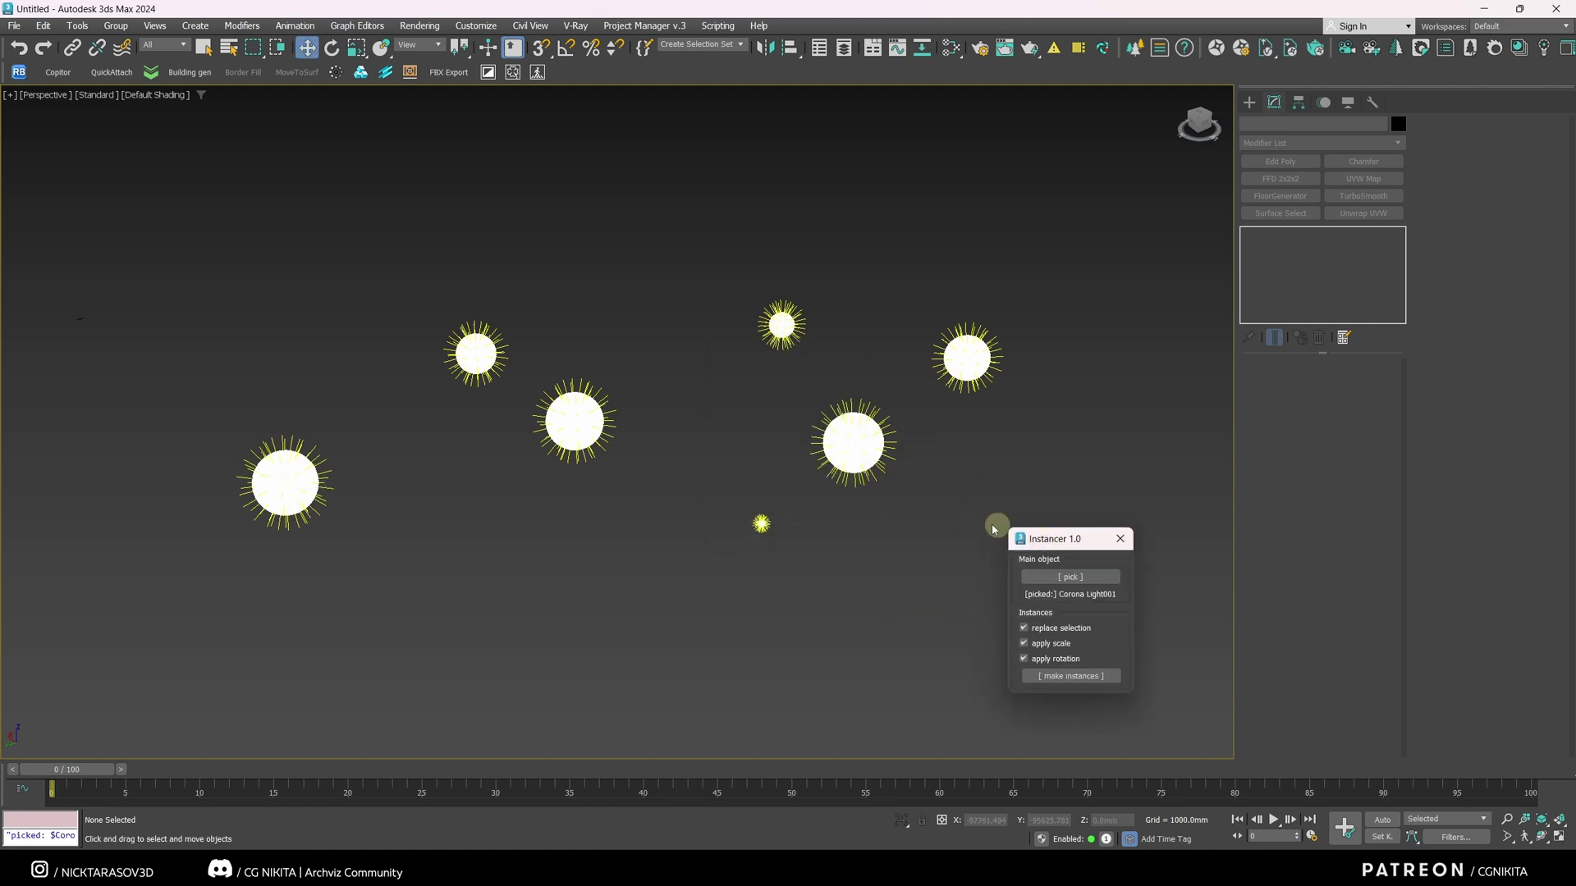
- Replace the six other lights with instances of the picked light, with replace selection, apply scale and apply rotation enabled
{"action": "middle_click_drag", "start_coordinate": [982, 511], "coordinate": [735, 503]}
{"action": "left_click_drag", "start_coordinate": [832, 519], "coordinate": [229, 219]}
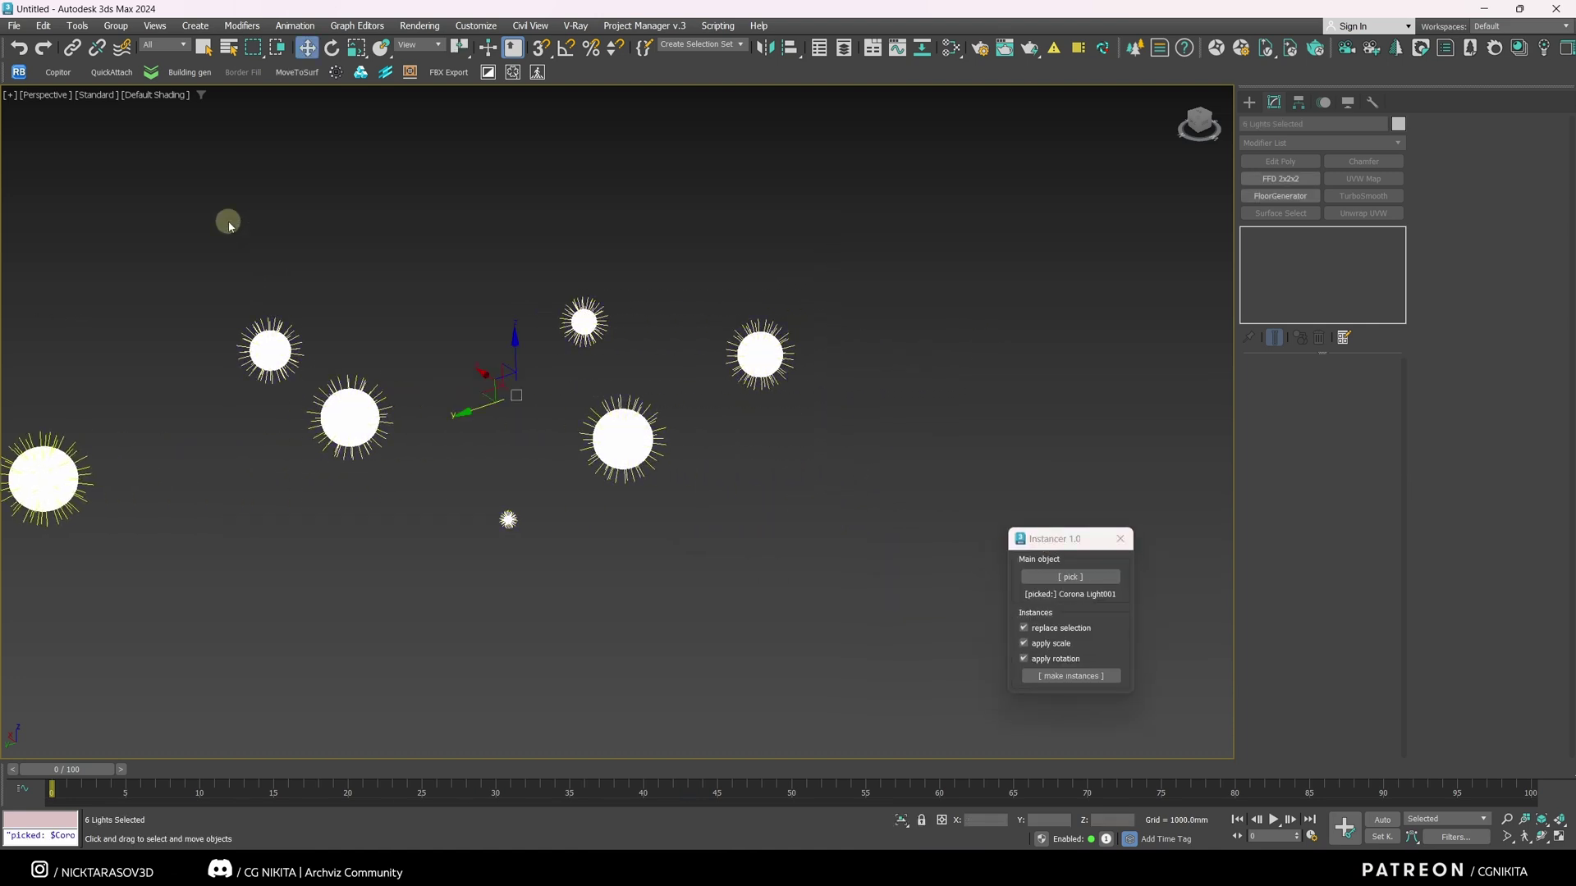
{"action": "left_click", "coordinate": [1051, 682]}
- Test the instanced lights by switching the leftmost light off and on twice
{"action": "middle_click_drag", "start_coordinate": [287, 597], "coordinate": [480, 576]}
{"action": "left_click", "coordinate": [242, 461]}
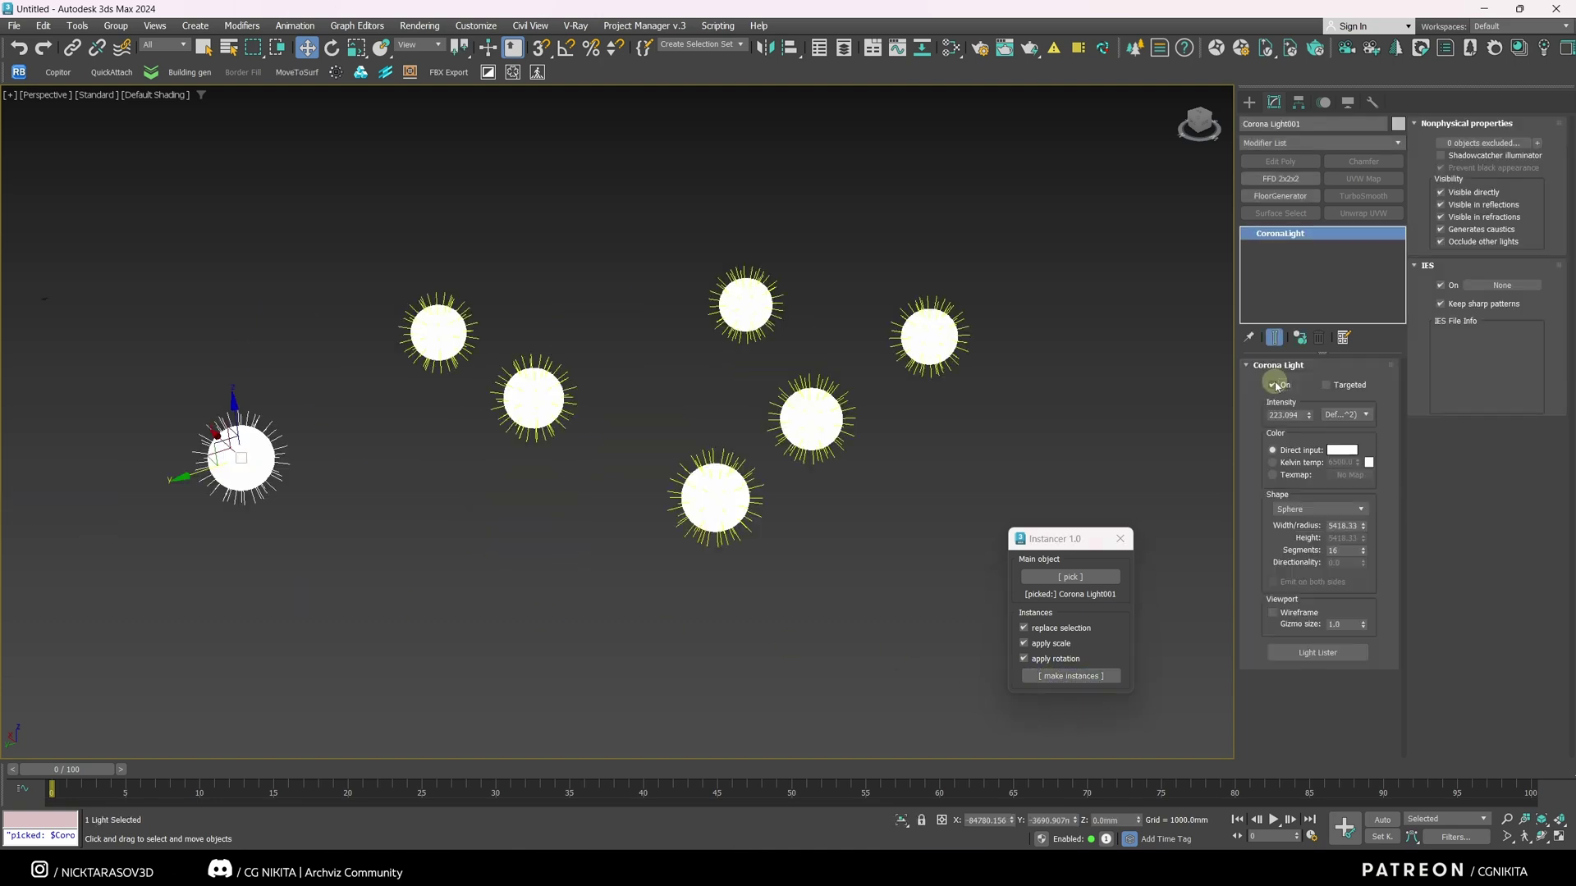
{"action": "left_click", "coordinate": [1275, 386]}
{"action": "left_click", "coordinate": [1275, 386]}
{"action": "left_click", "coordinate": [1275, 385]}
{"action": "left_click", "coordinate": [1275, 385]}
{"action": "left_click", "coordinate": [850, 565]}
{"action": "left_click_drag", "start_coordinate": [820, 541], "coordinate": [309, 337]}
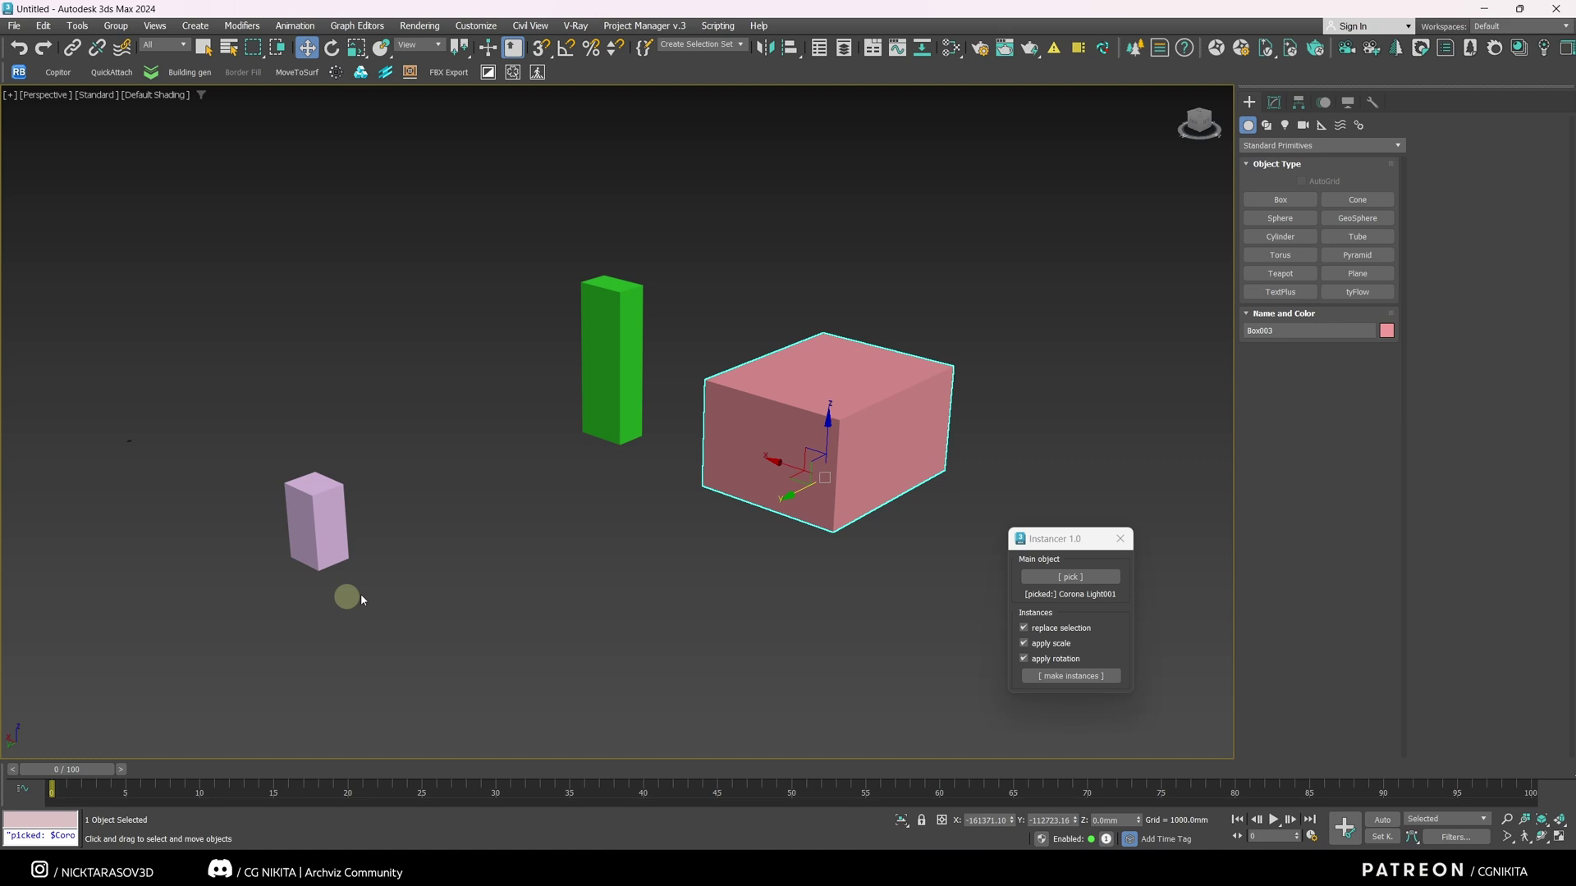
- Replace the green and pink boxes with instances of the small lavender box using Instancer
{"action": "left_click", "coordinate": [331, 523]}
{"action": "left_click_drag", "start_coordinate": [546, 267], "coordinate": [639, 317]}
{"action": "left_click_drag", "start_coordinate": [902, 484], "coordinate": [902, 484]}
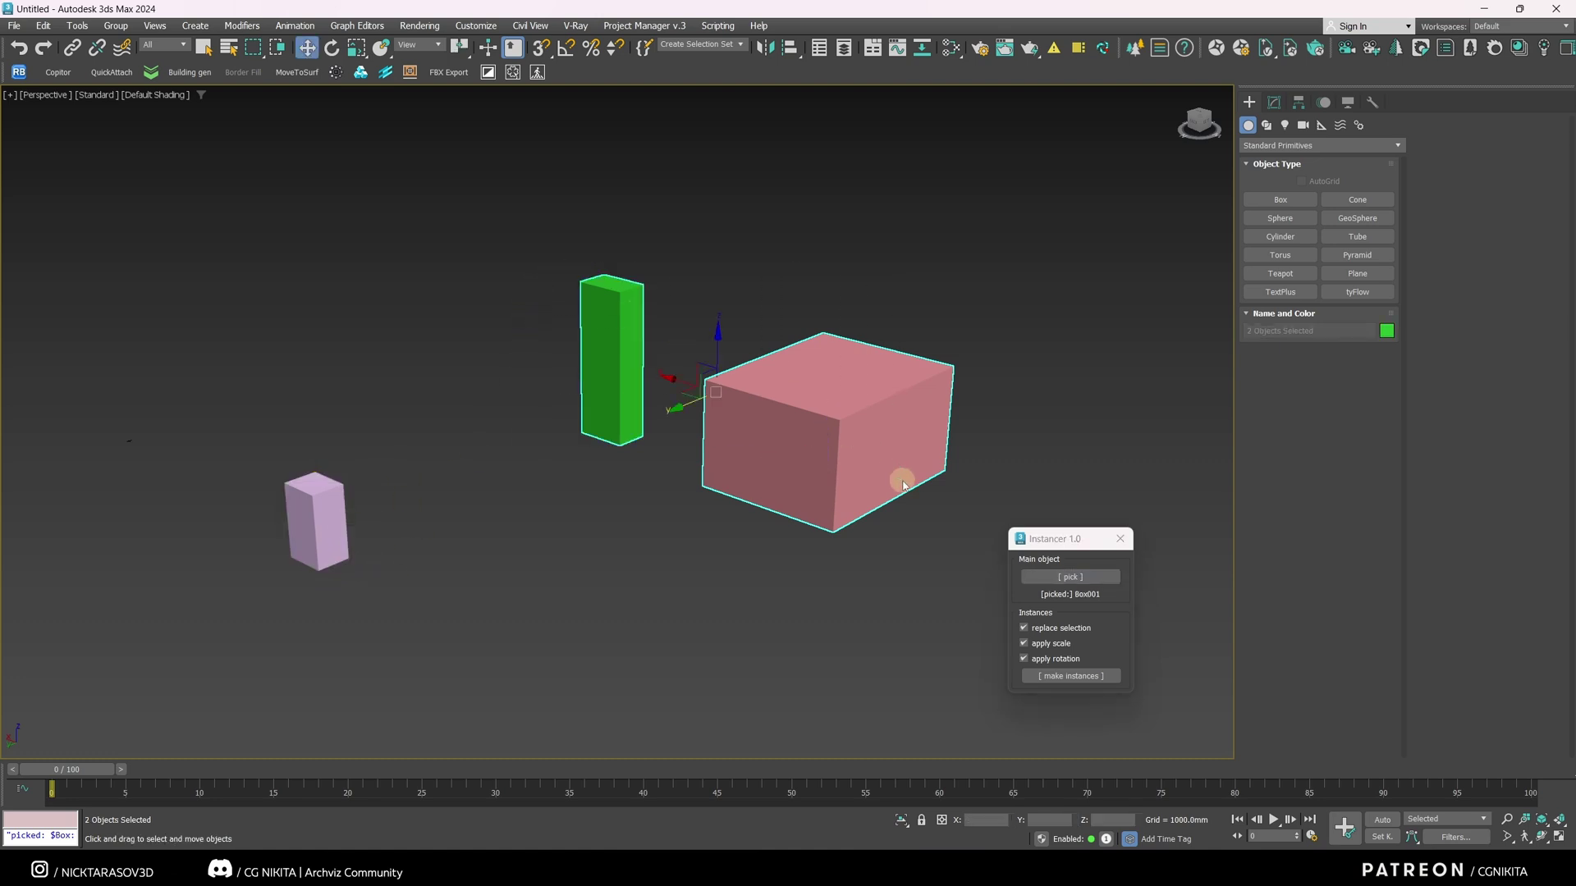
{"action": "left_click", "coordinate": [1073, 675]}
{"action": "left_click_drag", "start_coordinate": [1368, 417], "coordinate": [1371, 380]}
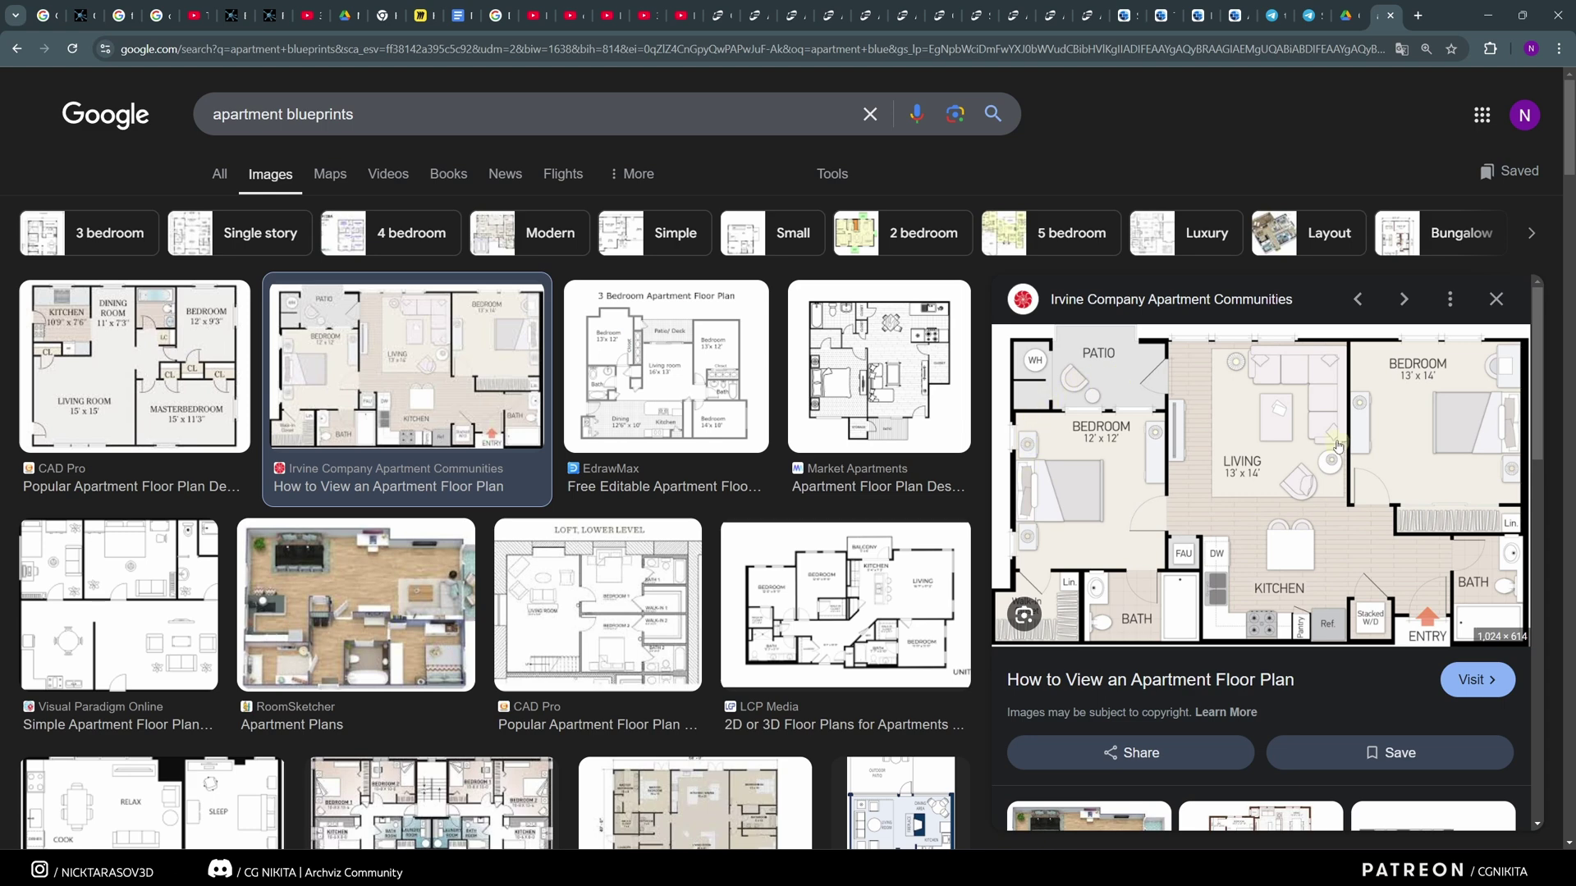
- Copy the previewed two-bedroom apartment floor plan image from the Google Images results and return to 3ds Max
{"action": "right_click", "coordinate": [1156, 448]}
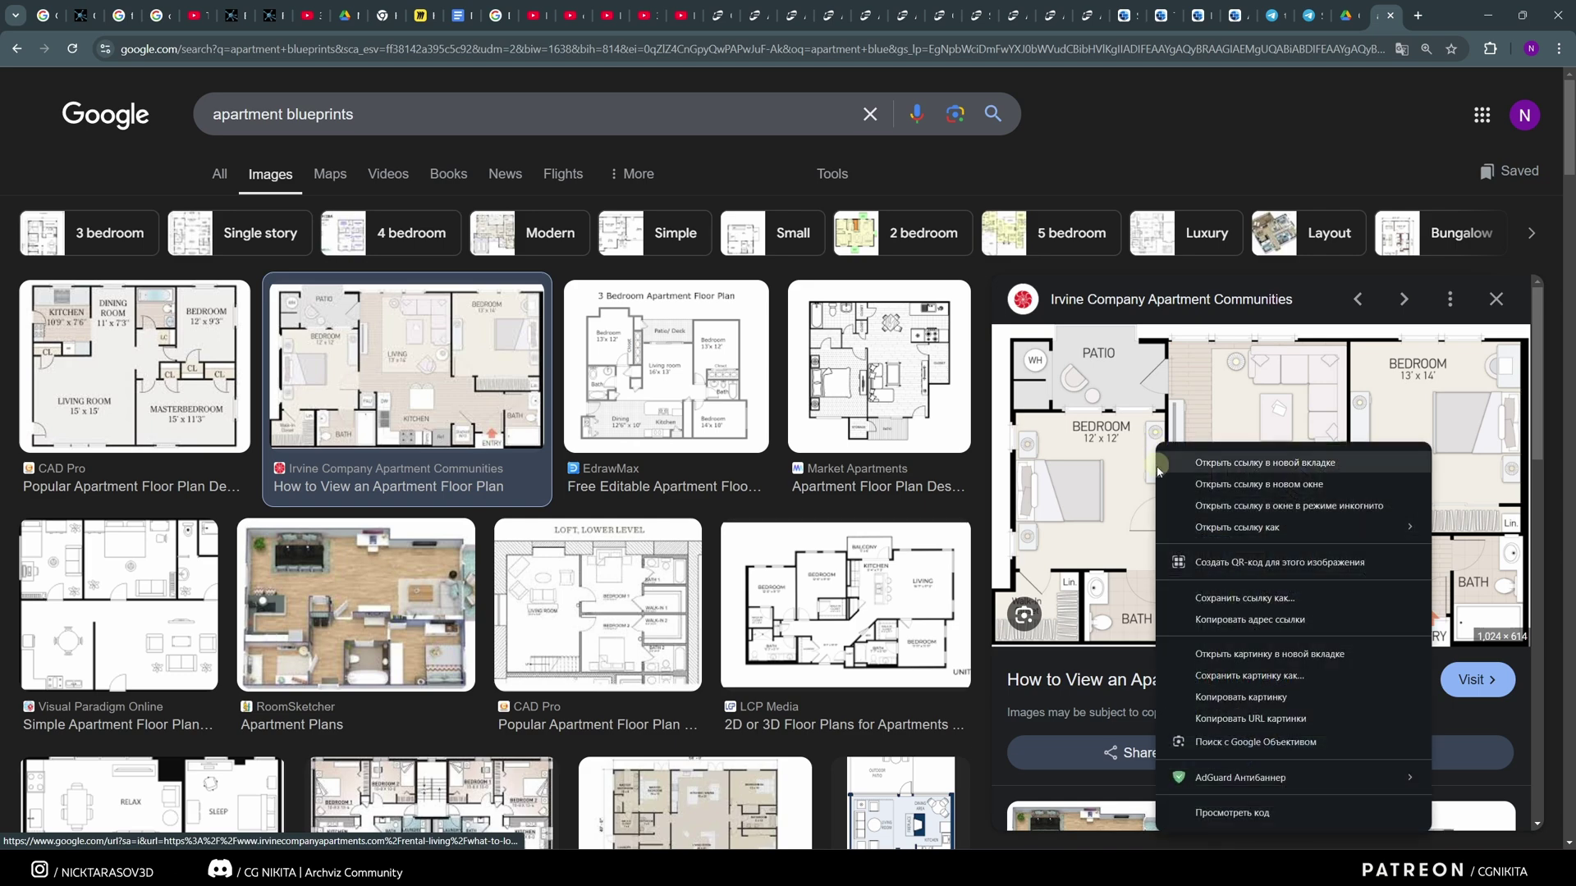
{"action": "left_click", "coordinate": [1187, 696]}
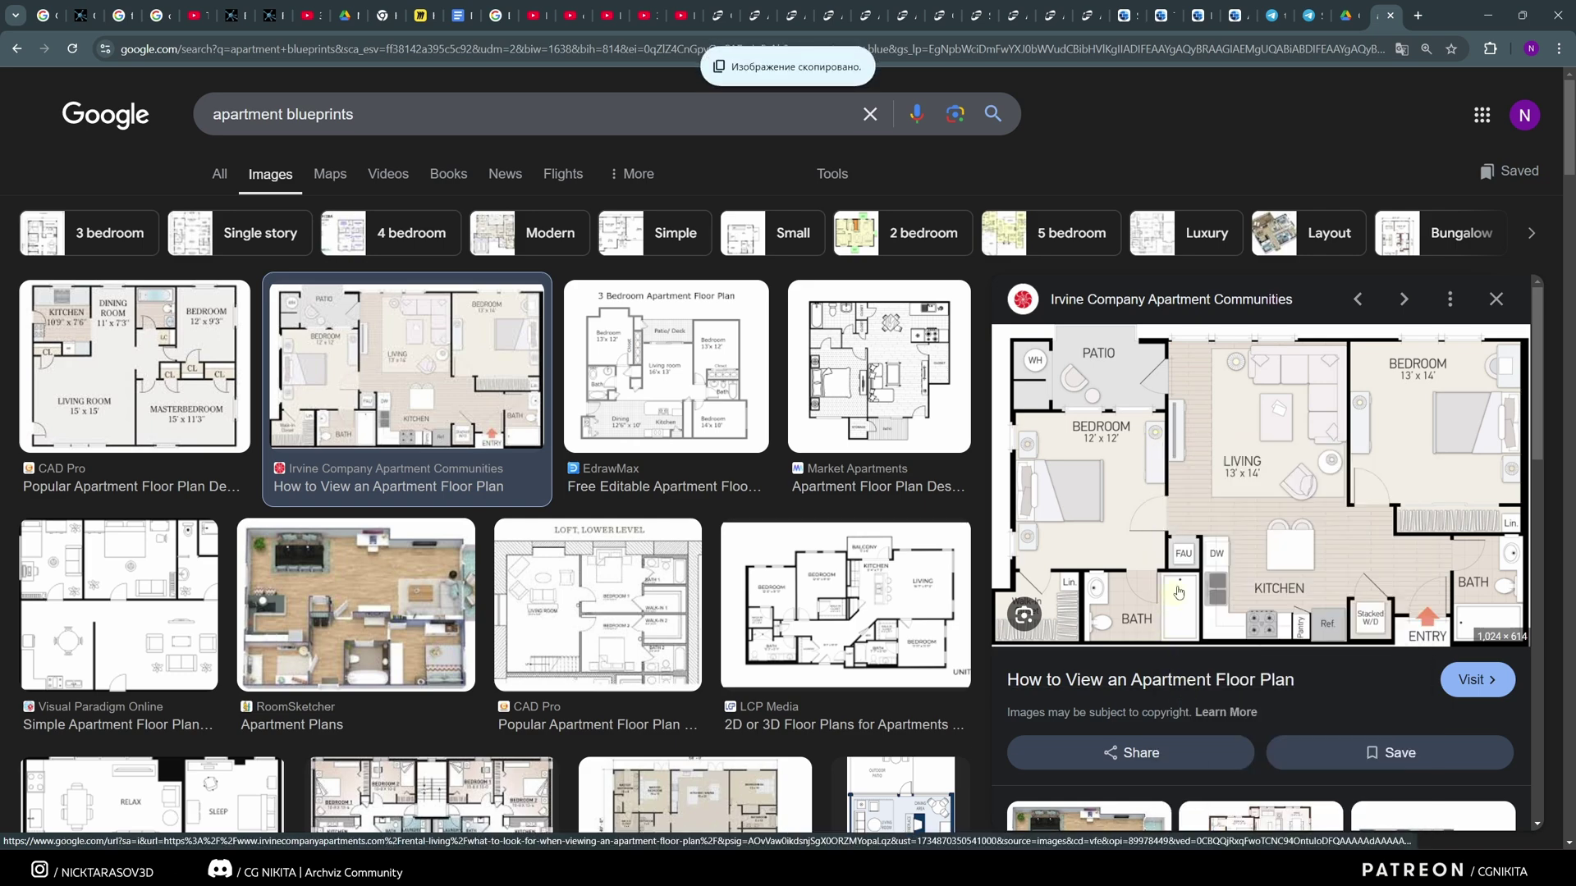
{"action": "left_click", "coordinate": [1486, 15]}
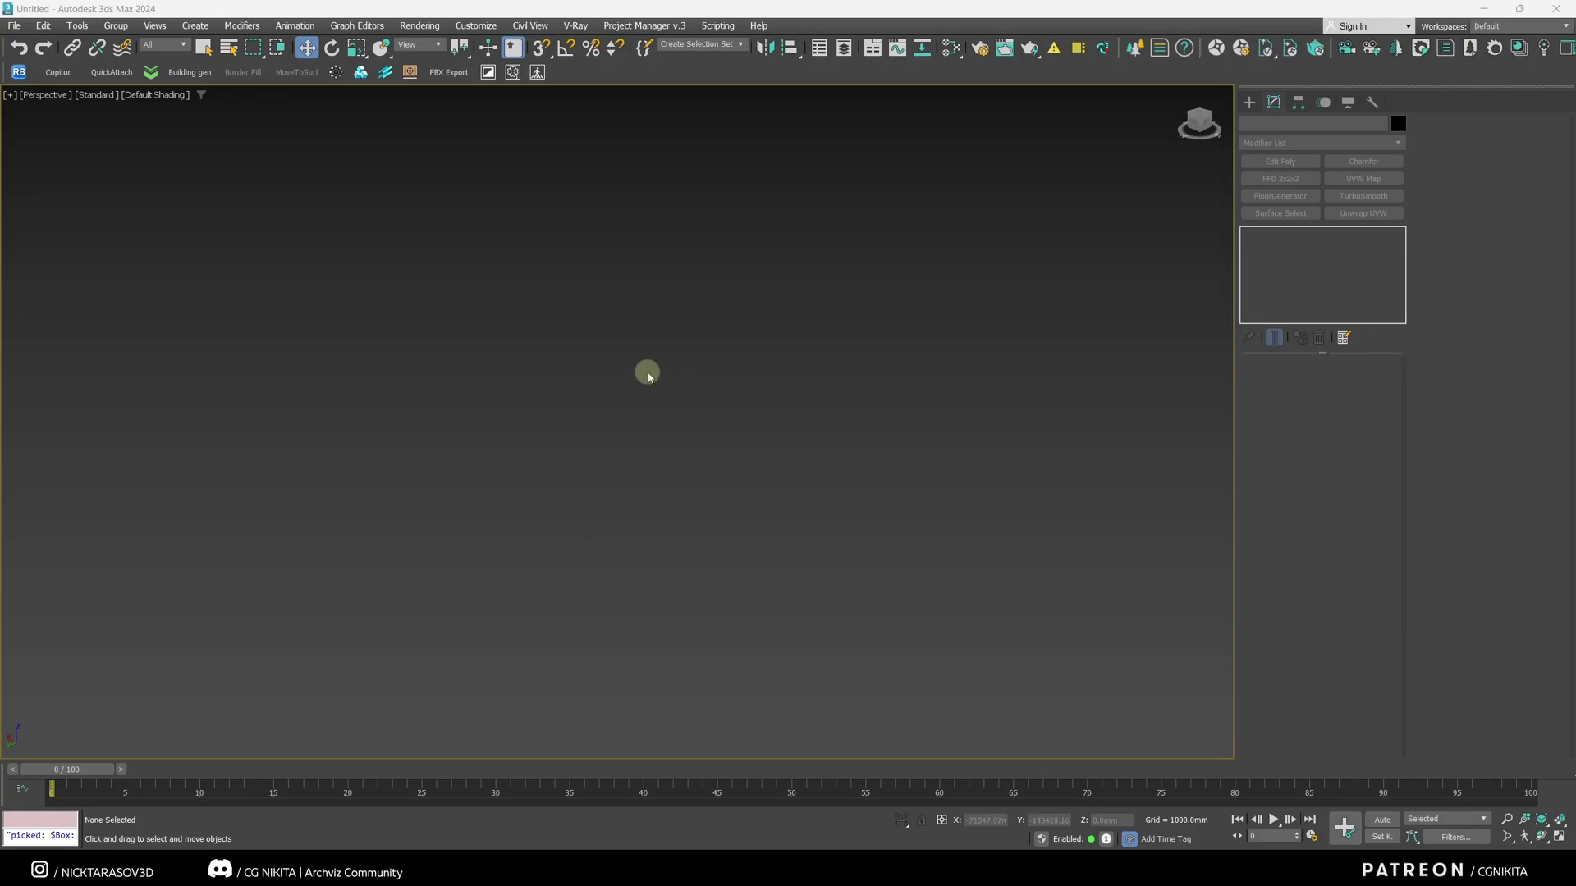
- Paste the copied floor plan into the scene as a reference image plane and show it in the Top view
{"action": "right_click", "coordinate": [629, 421]}
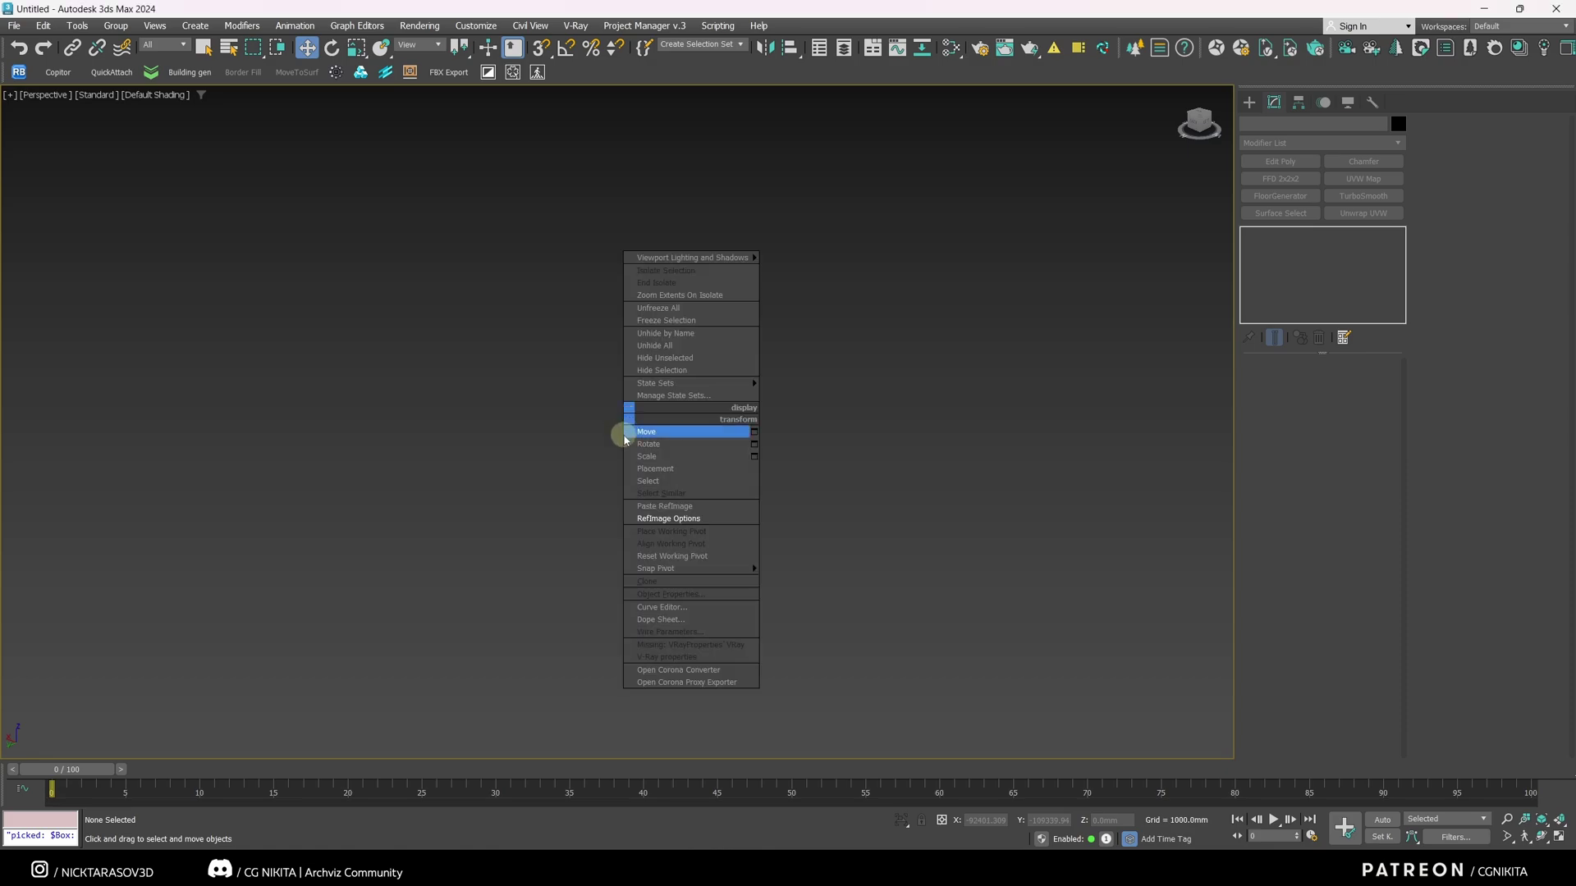
{"action": "left_click", "coordinate": [639, 507]}
{"action": "scroll", "coordinate": [637, 480], "scroll_direction": "down", "scroll_amount": 7}
{"action": "middle_click_drag", "start_coordinate": [608, 450], "coordinate": [451, 485], "text": "alt"}
{"action": "scroll", "coordinate": [640, 475], "scroll_direction": "up", "scroll_amount": 5}
{"action": "key", "text": "t"}
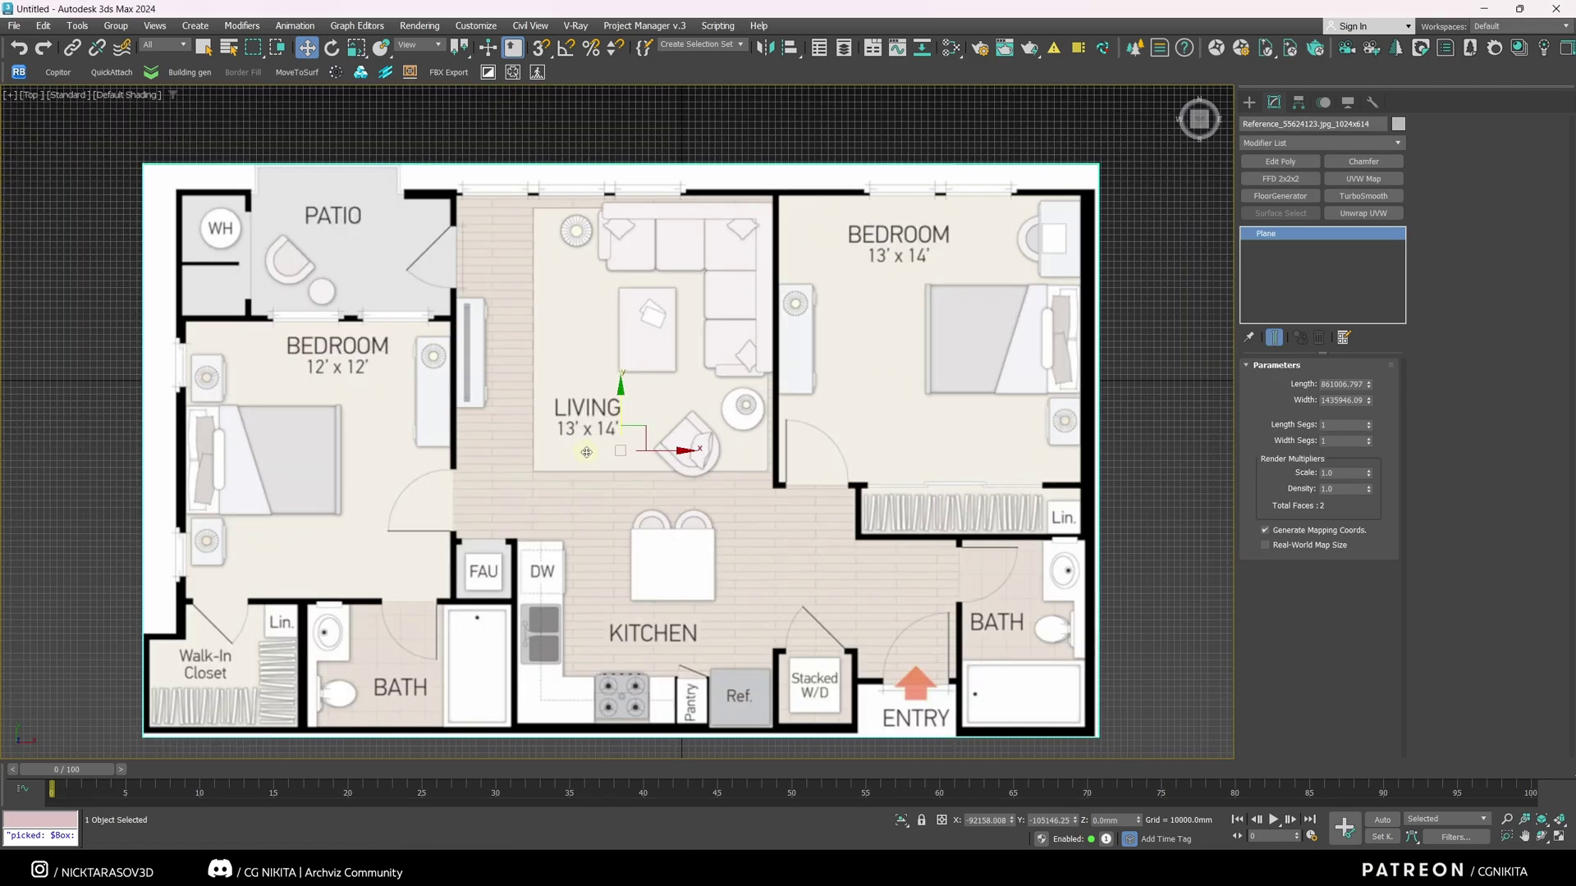
- Copy the Border-UVW-refl texture from the scene folder and return to the 3ds Max viewport with nothing selected
{"action": "mouse_move", "coordinate": [586, 453]}
{"action": "middle_mouse_down"}
{"action": "mouse_move", "coordinate": [616, 410]}
{"action": "mouse_move", "coordinate": [607, 436]}
{"action": "middle_mouse_up"}
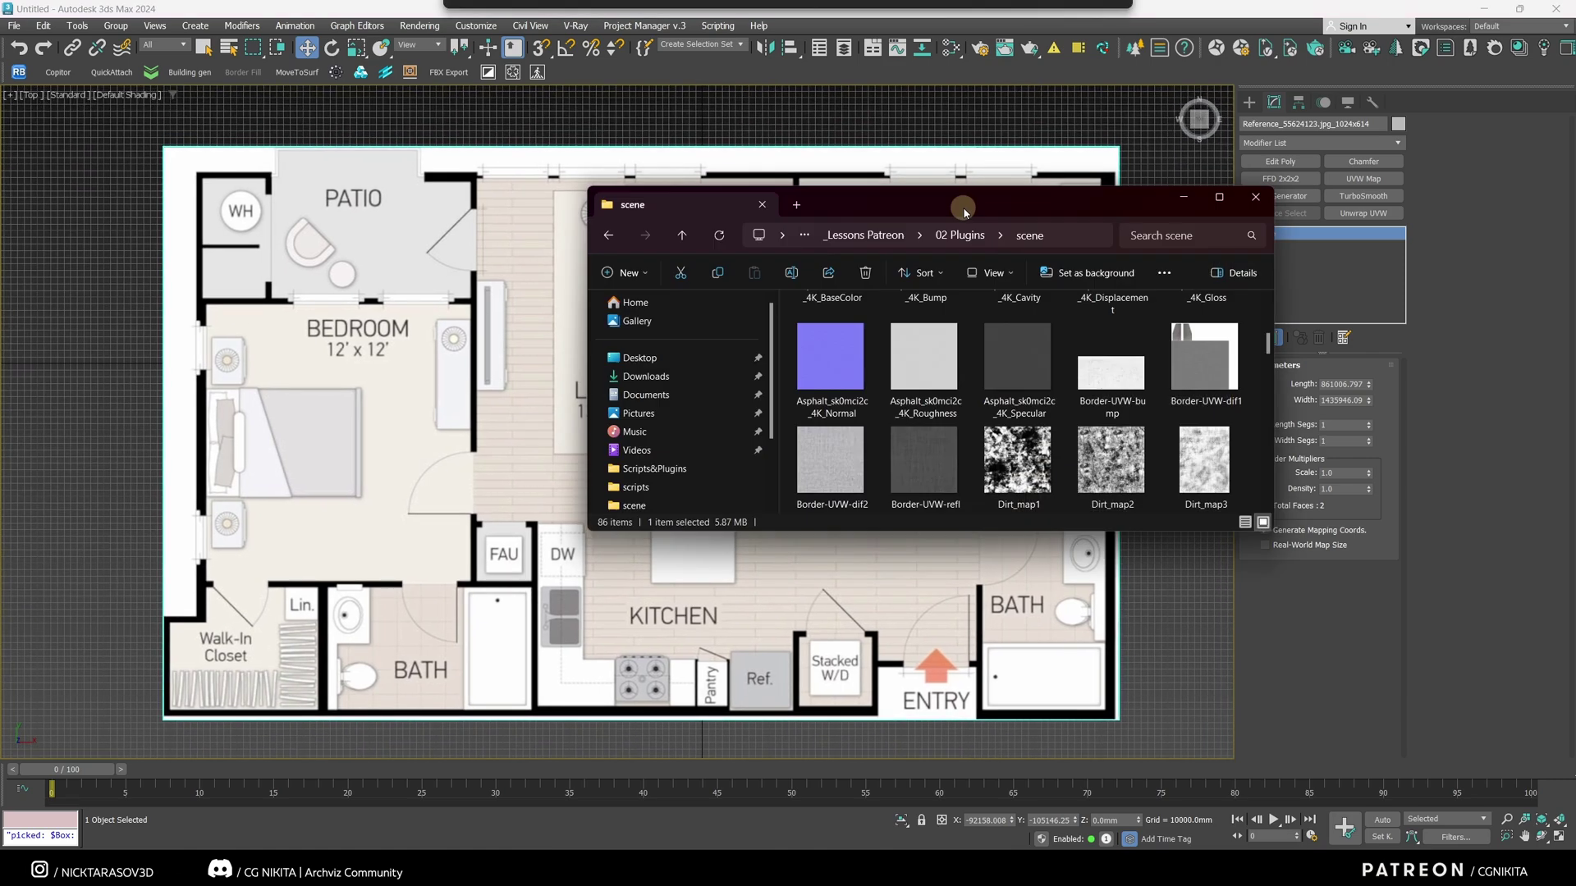
{"action": "left_click_drag", "start_coordinate": [963, 209], "coordinate": [909, 196]}
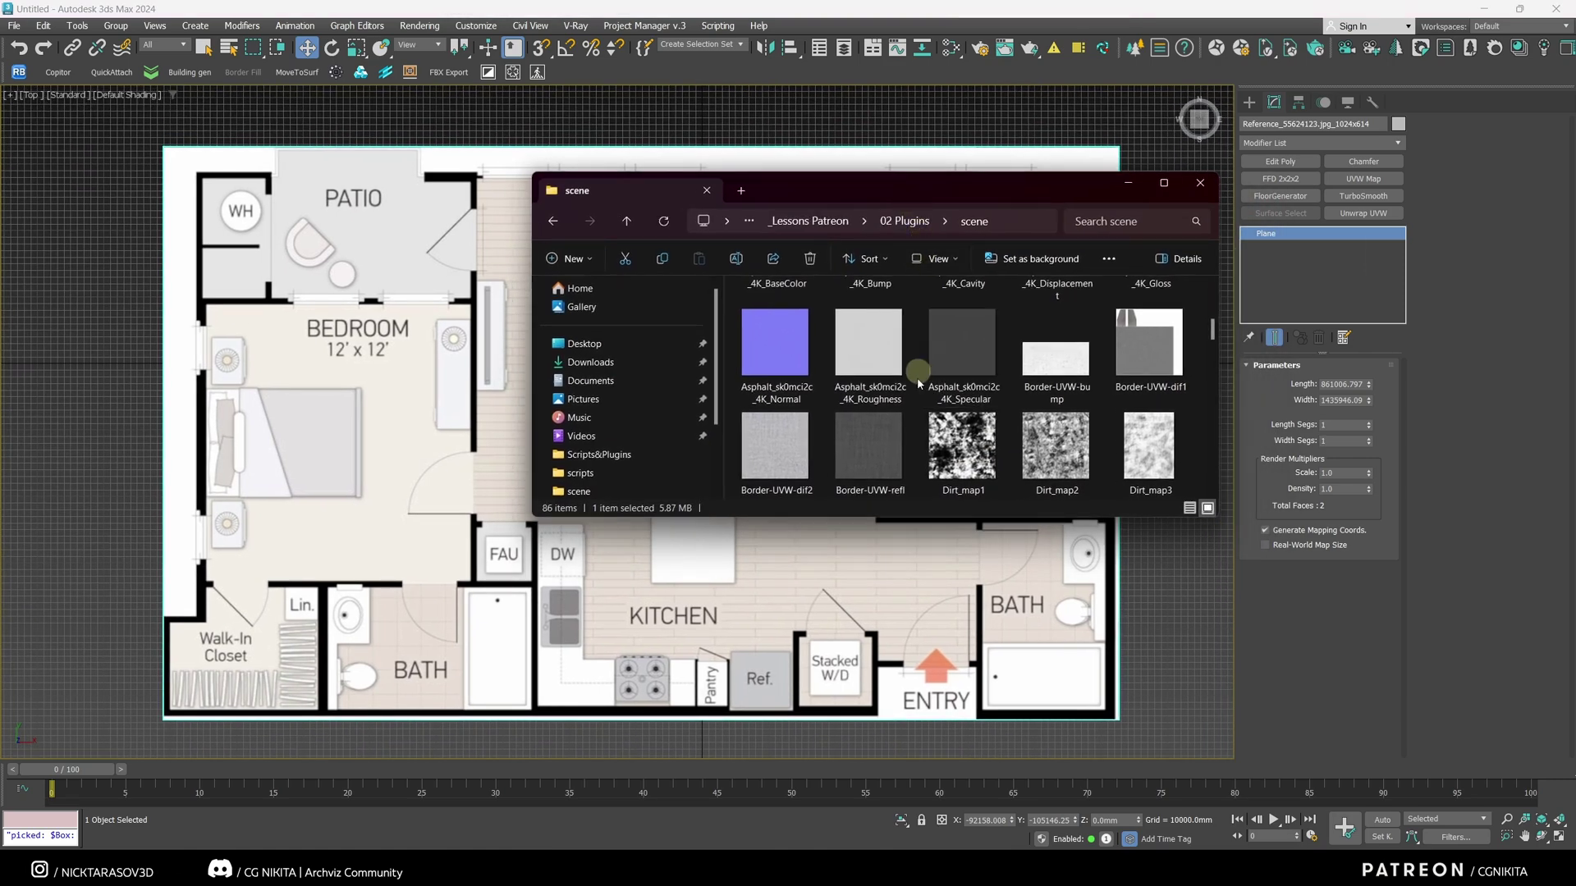
{"action": "left_click", "coordinate": [883, 439]}
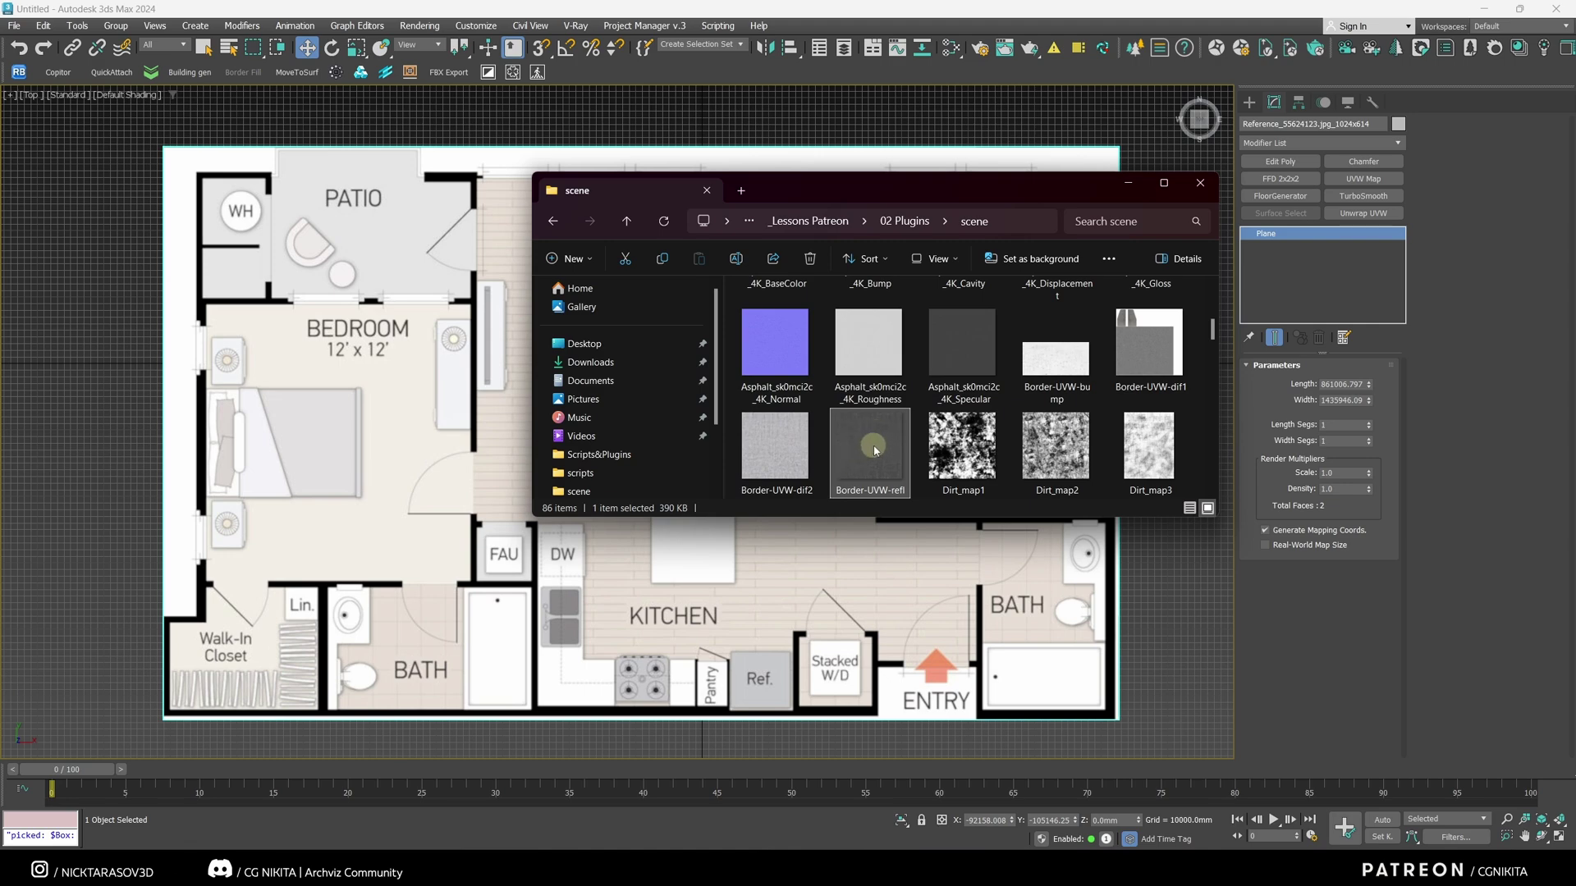
{"action": "key", "text": "ctrl+c"}
{"action": "left_click", "coordinate": [554, 450]}
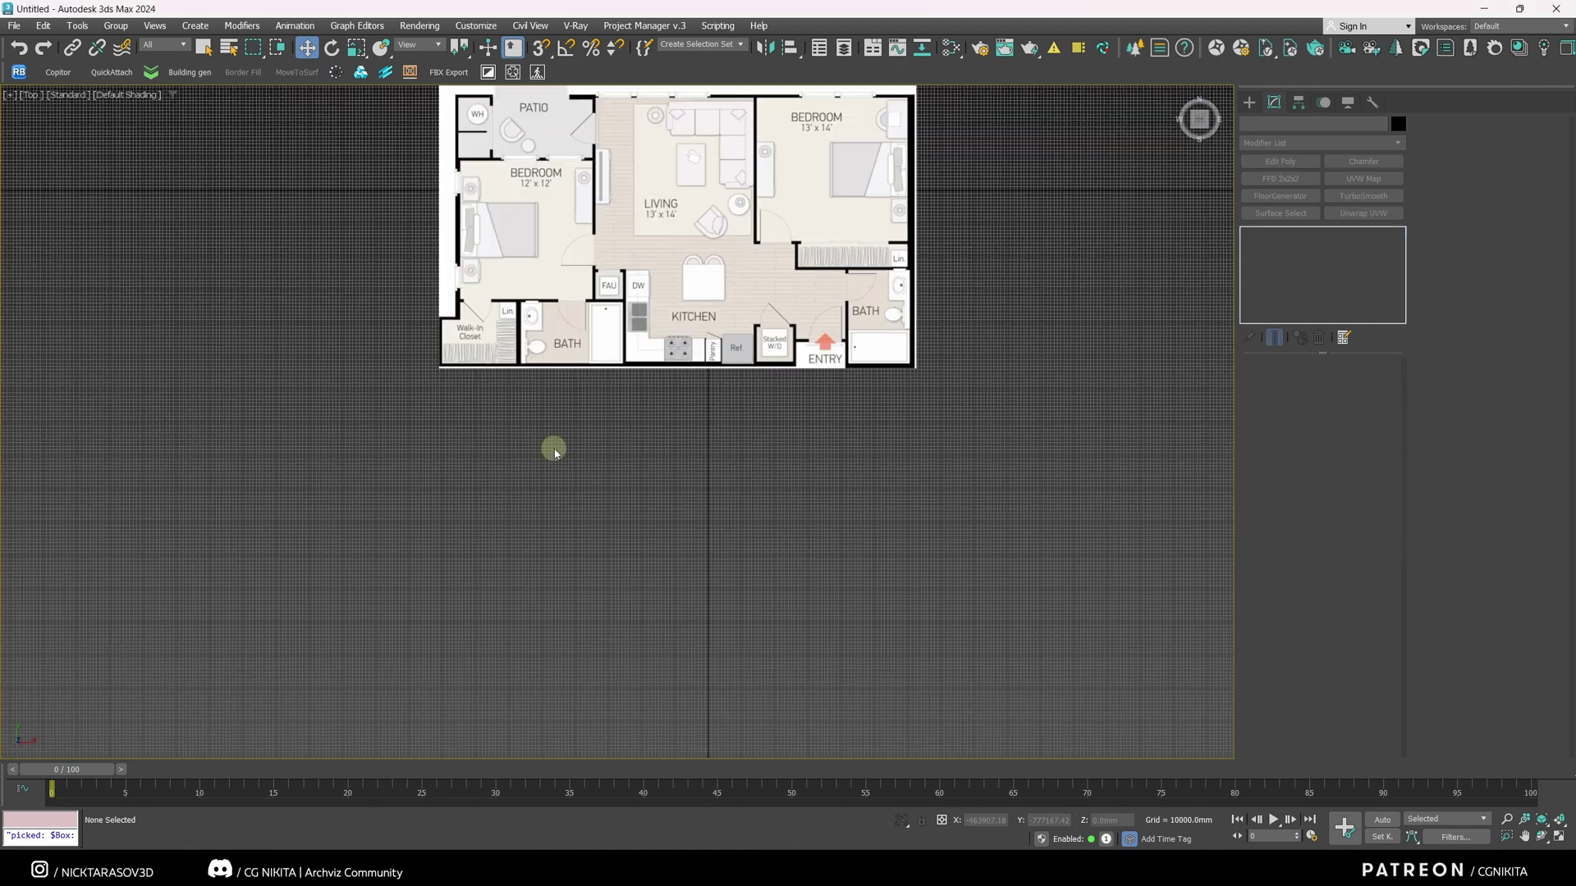
- Paste the copied Border-UVW-refl texture into the Top view as a reference image plane
{"action": "right_click", "coordinate": [581, 468]}
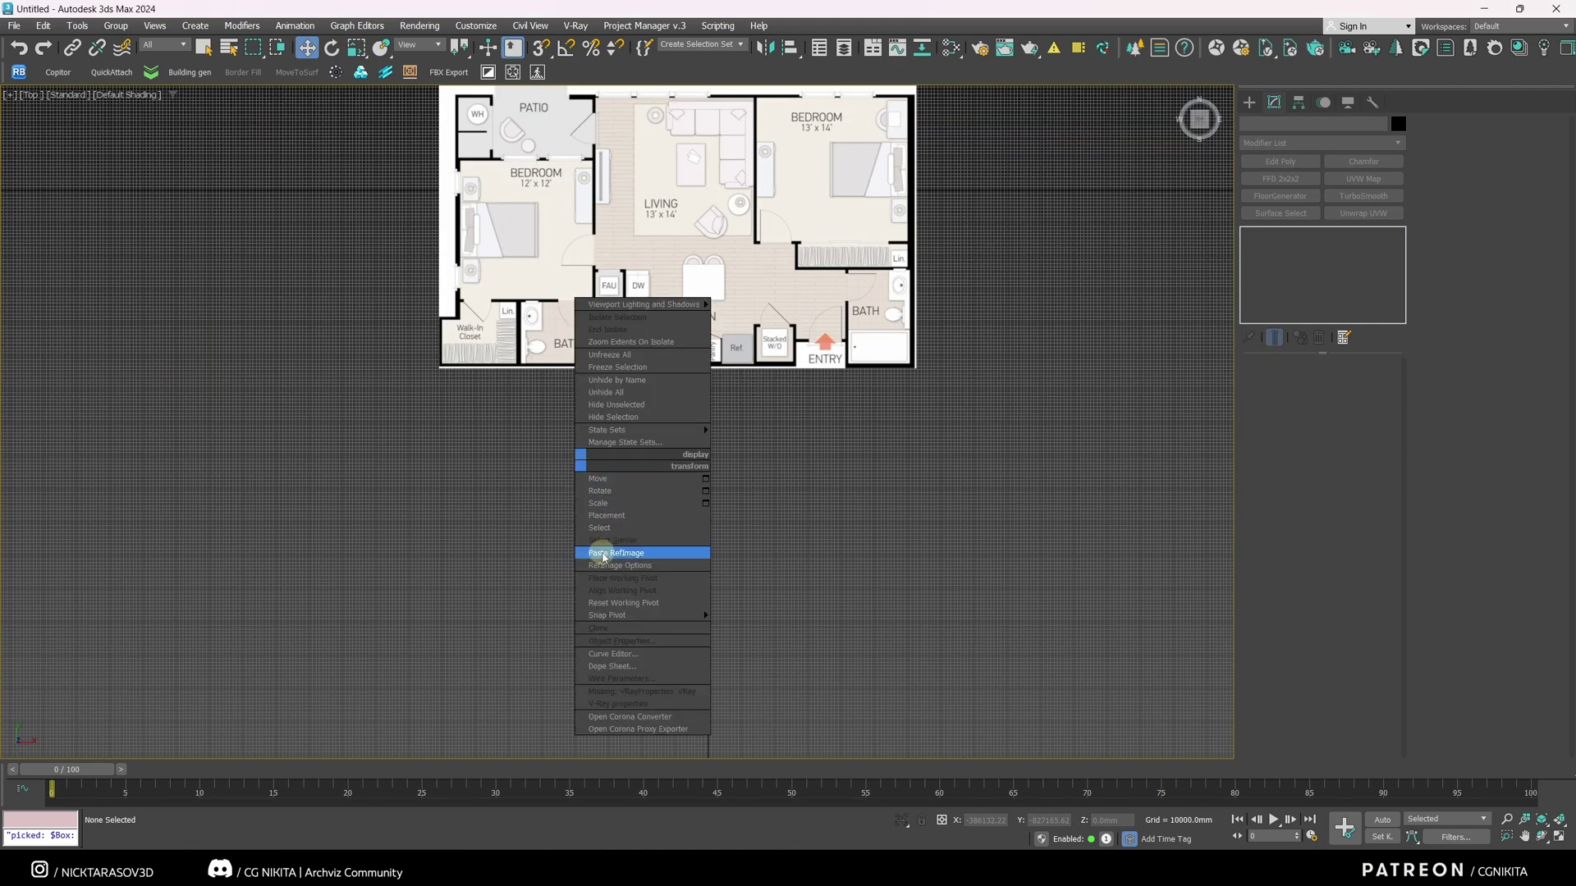
{"action": "left_click", "coordinate": [602, 553]}
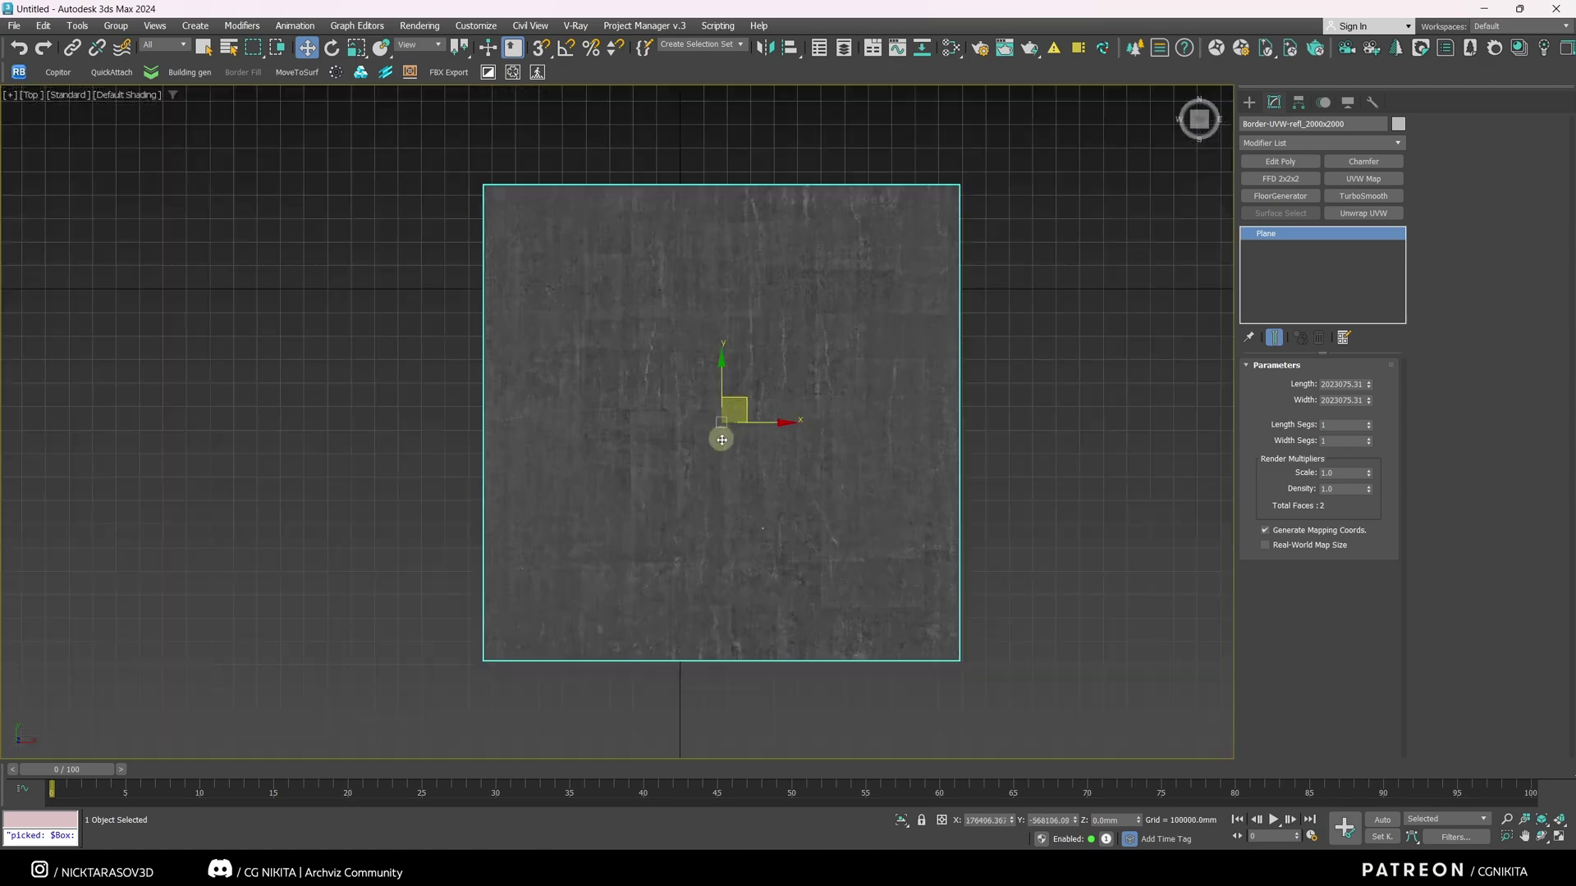
{"action": "scroll", "coordinate": [722, 441], "scroll_direction": "down", "scroll_amount": 2}
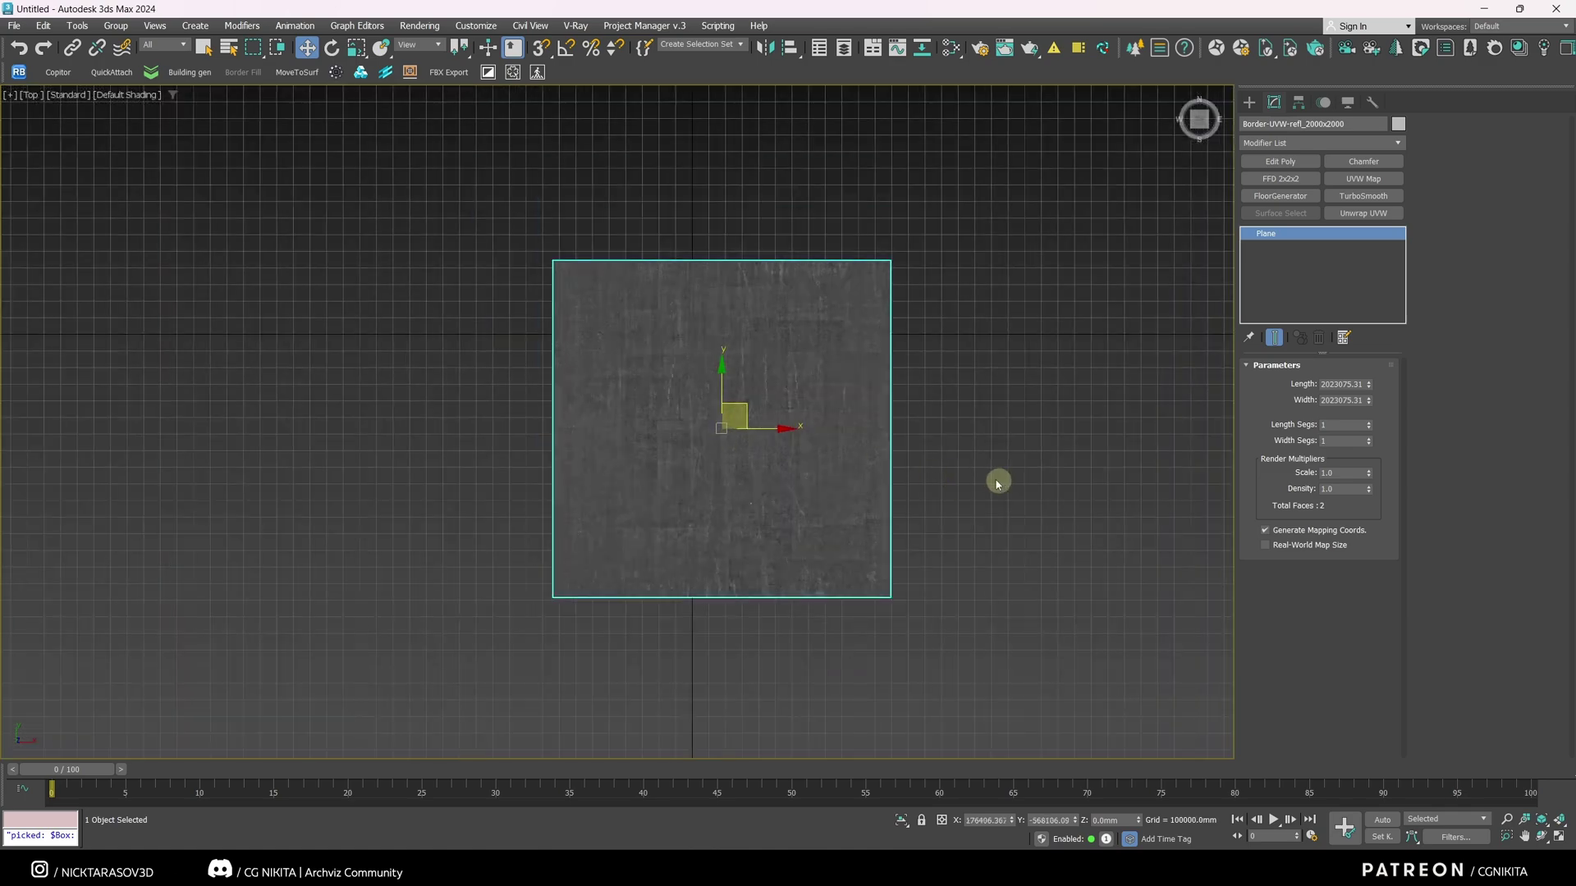
- Select both the floor plan and texture reference planes and open the RefImage options
{"action": "left_click_drag", "start_coordinate": [998, 482], "coordinate": [432, 443]}
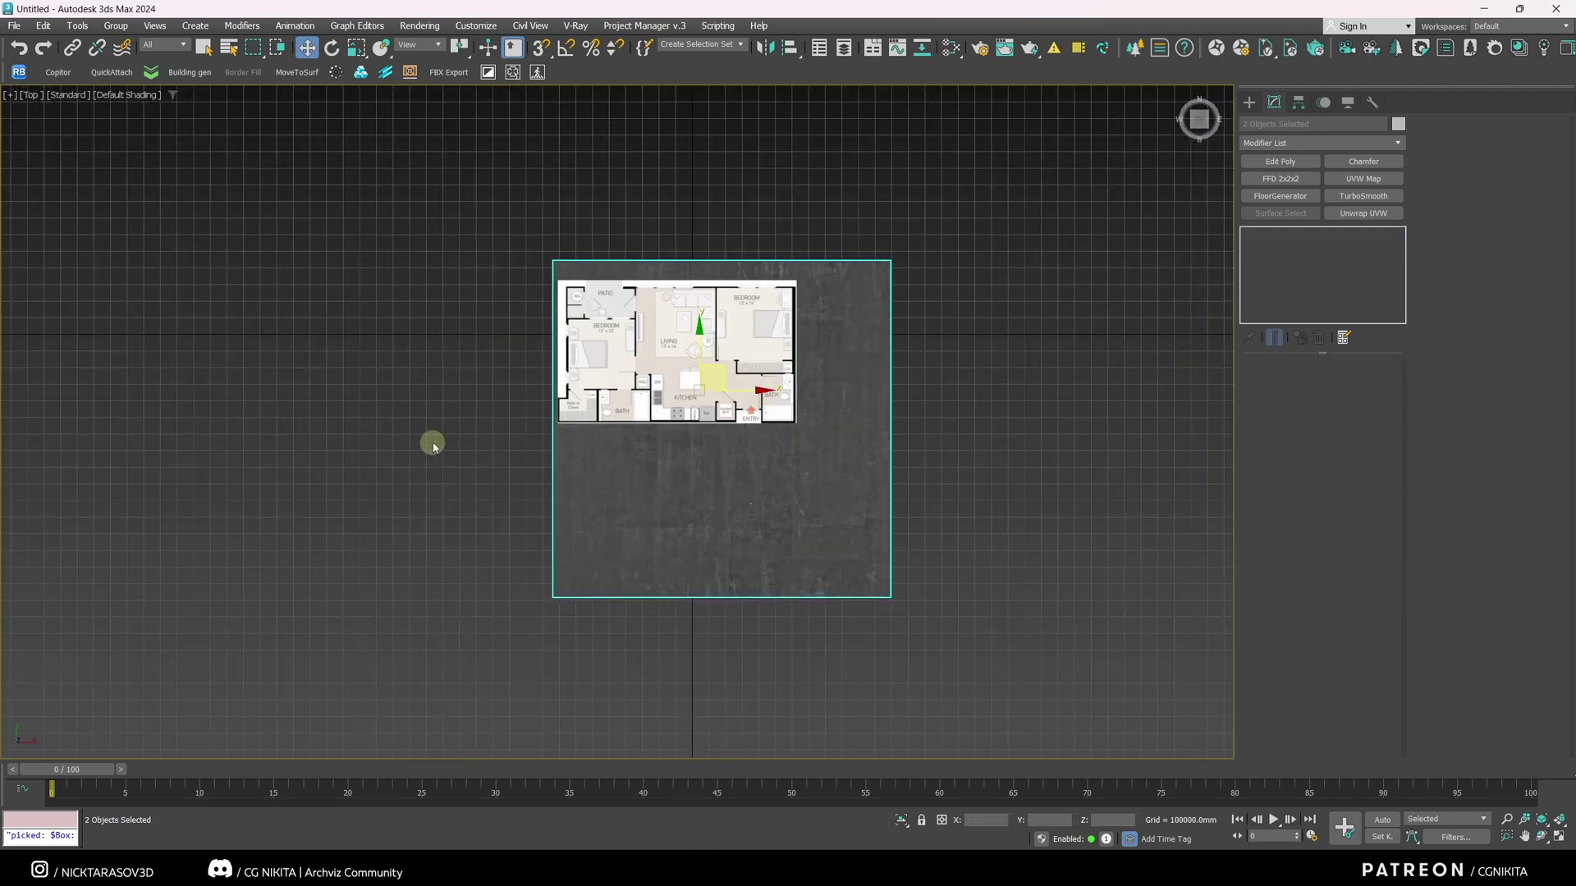
{"action": "right_click", "coordinate": [433, 446]}
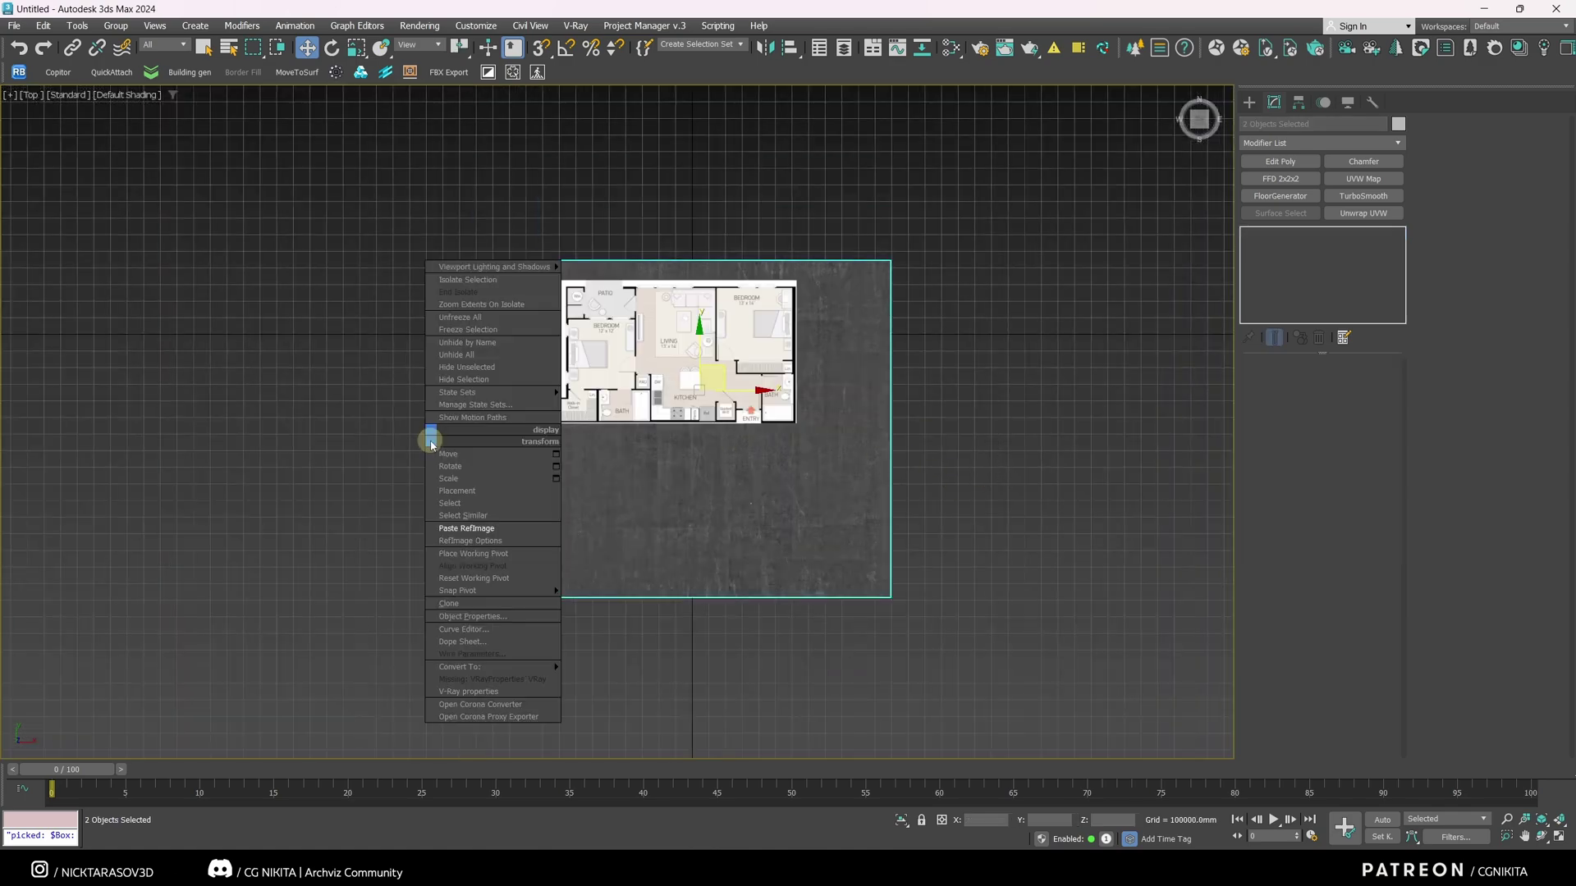
{"action": "left_click", "coordinate": [437, 541]}
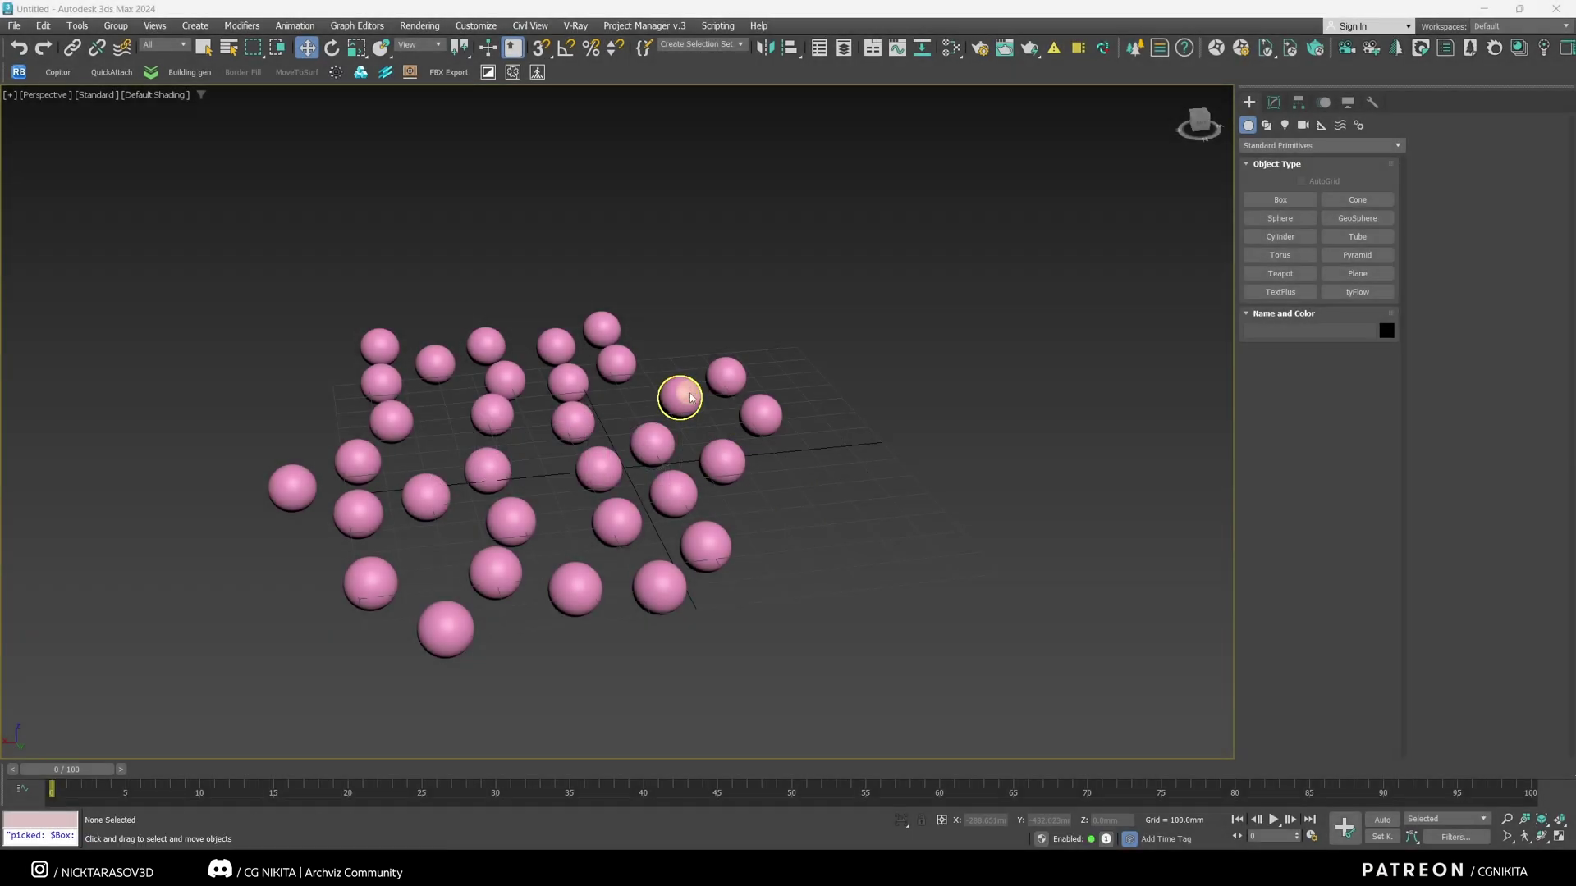
- Open Quick Attach with one pink sphere selected and set the object type to create to Editable Poly
{"action": "left_click_drag", "start_coordinate": [691, 398], "coordinate": [579, 390]}
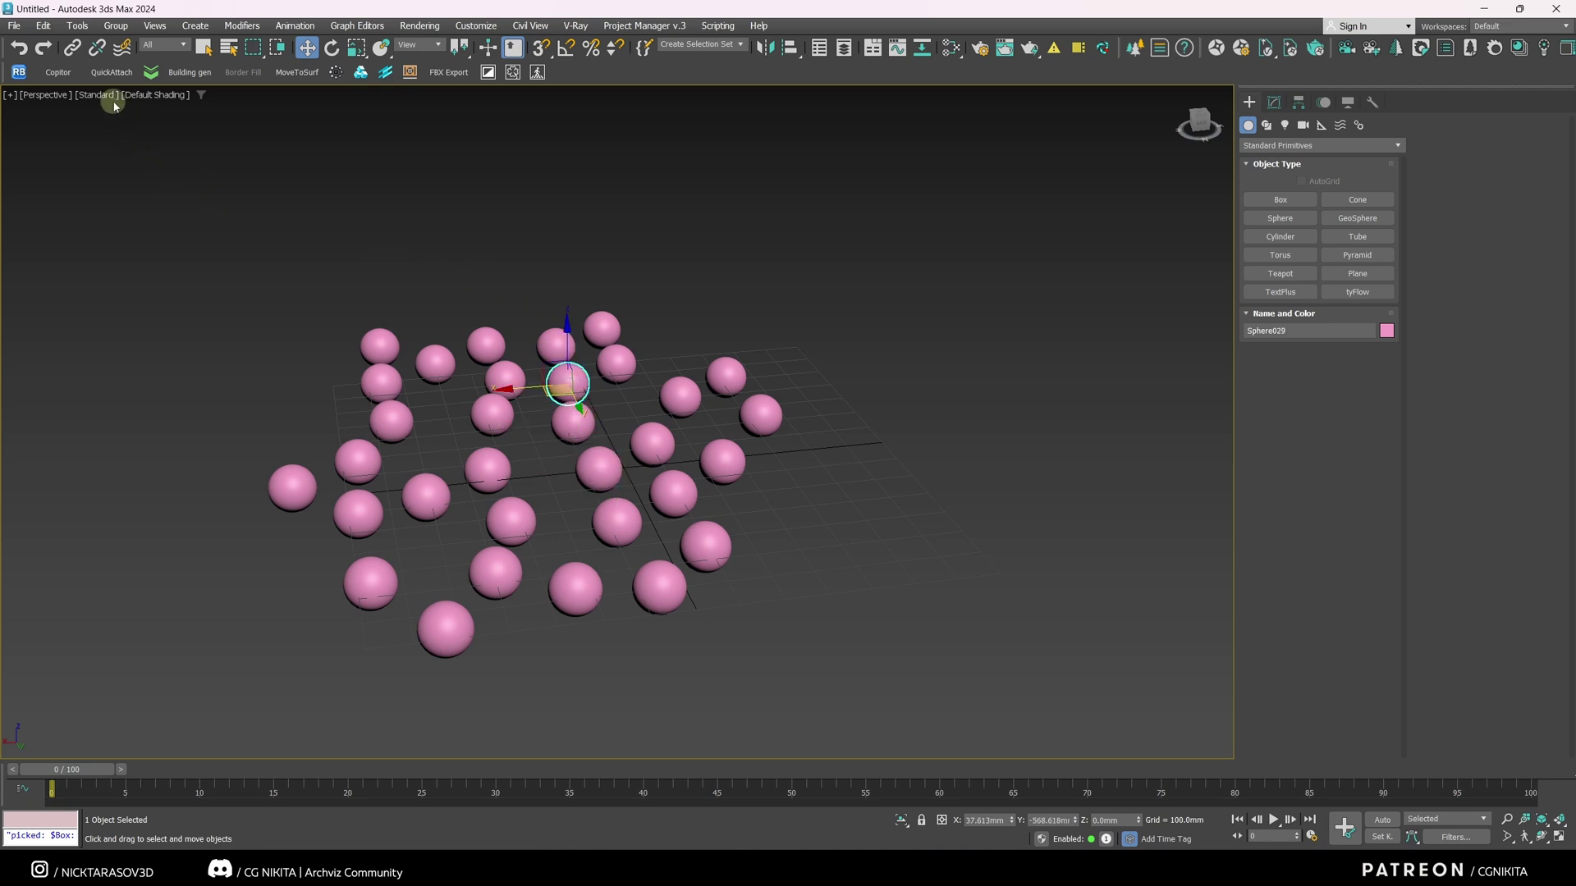
{"action": "left_click", "coordinate": [110, 72]}
{"action": "left_click", "coordinate": [922, 287]}
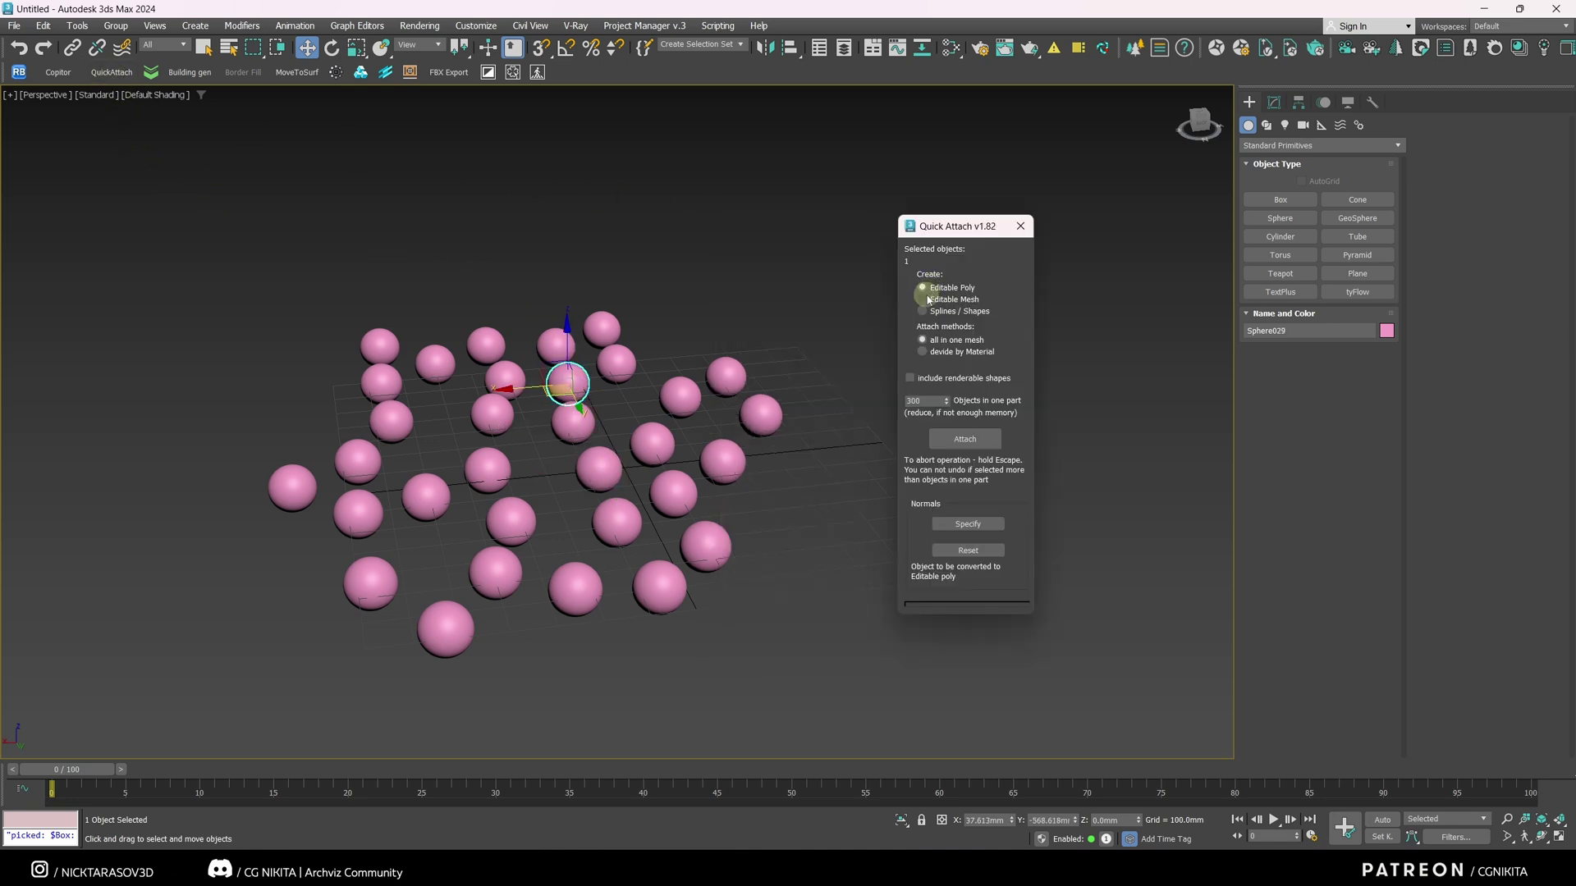
{"action": "left_click", "coordinate": [922, 311]}
{"action": "left_click", "coordinate": [924, 292]}
- Select all the pink spheres and attach them into a single editable poly with Quick Attach
{"action": "left_click_drag", "start_coordinate": [488, 331], "coordinate": [474, 319]}
{"action": "left_click_drag", "start_coordinate": [775, 619], "coordinate": [250, 285]}
{"action": "left_click", "coordinate": [975, 441]}
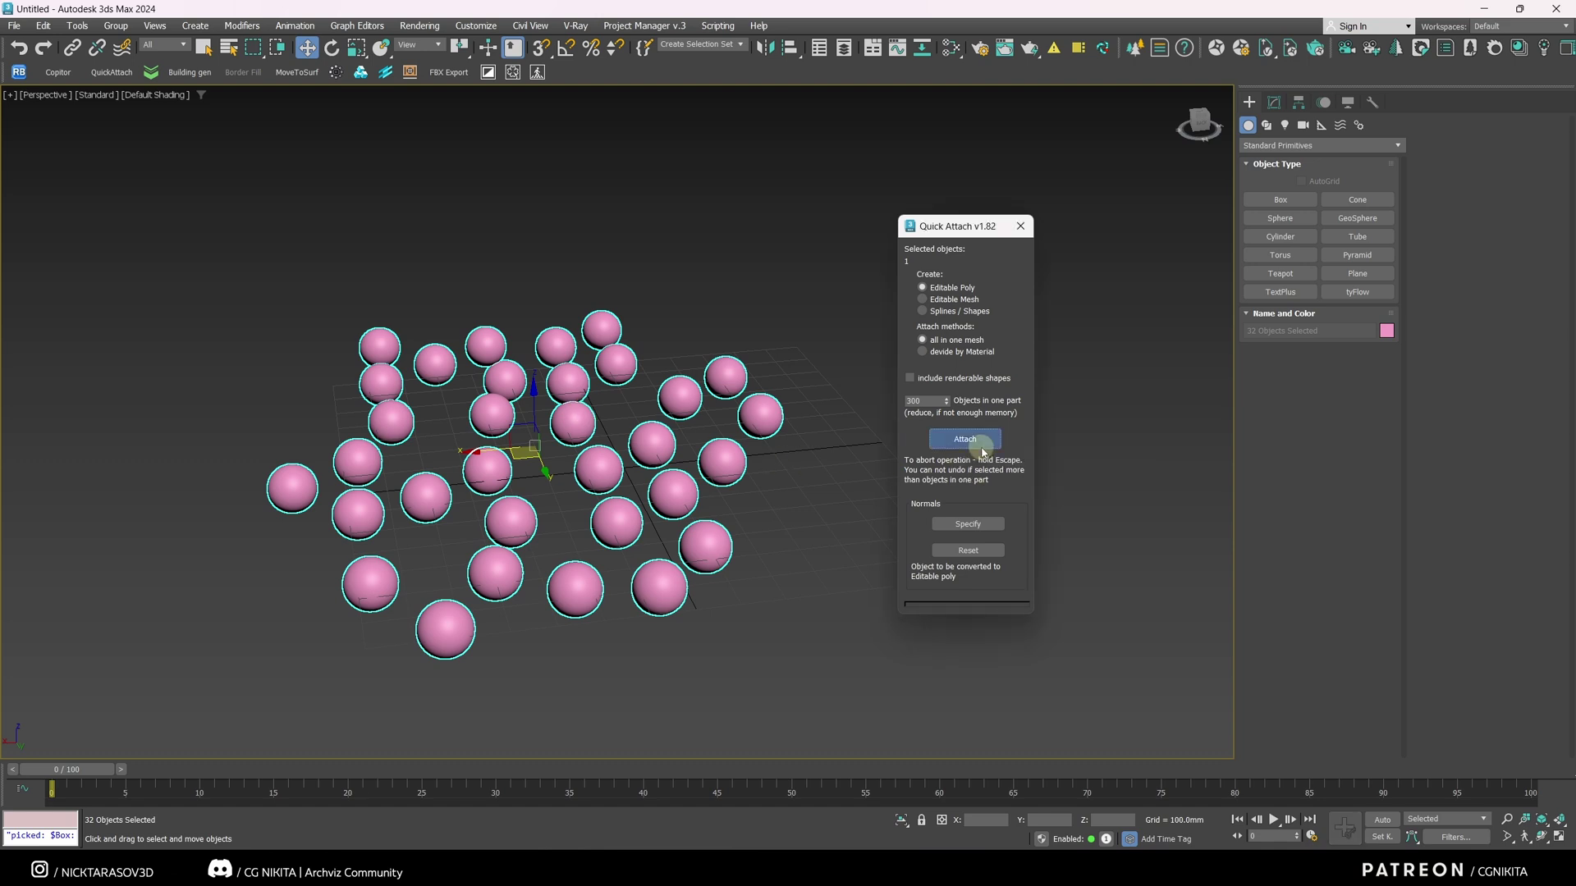
{"action": "left_click", "coordinate": [800, 450]}
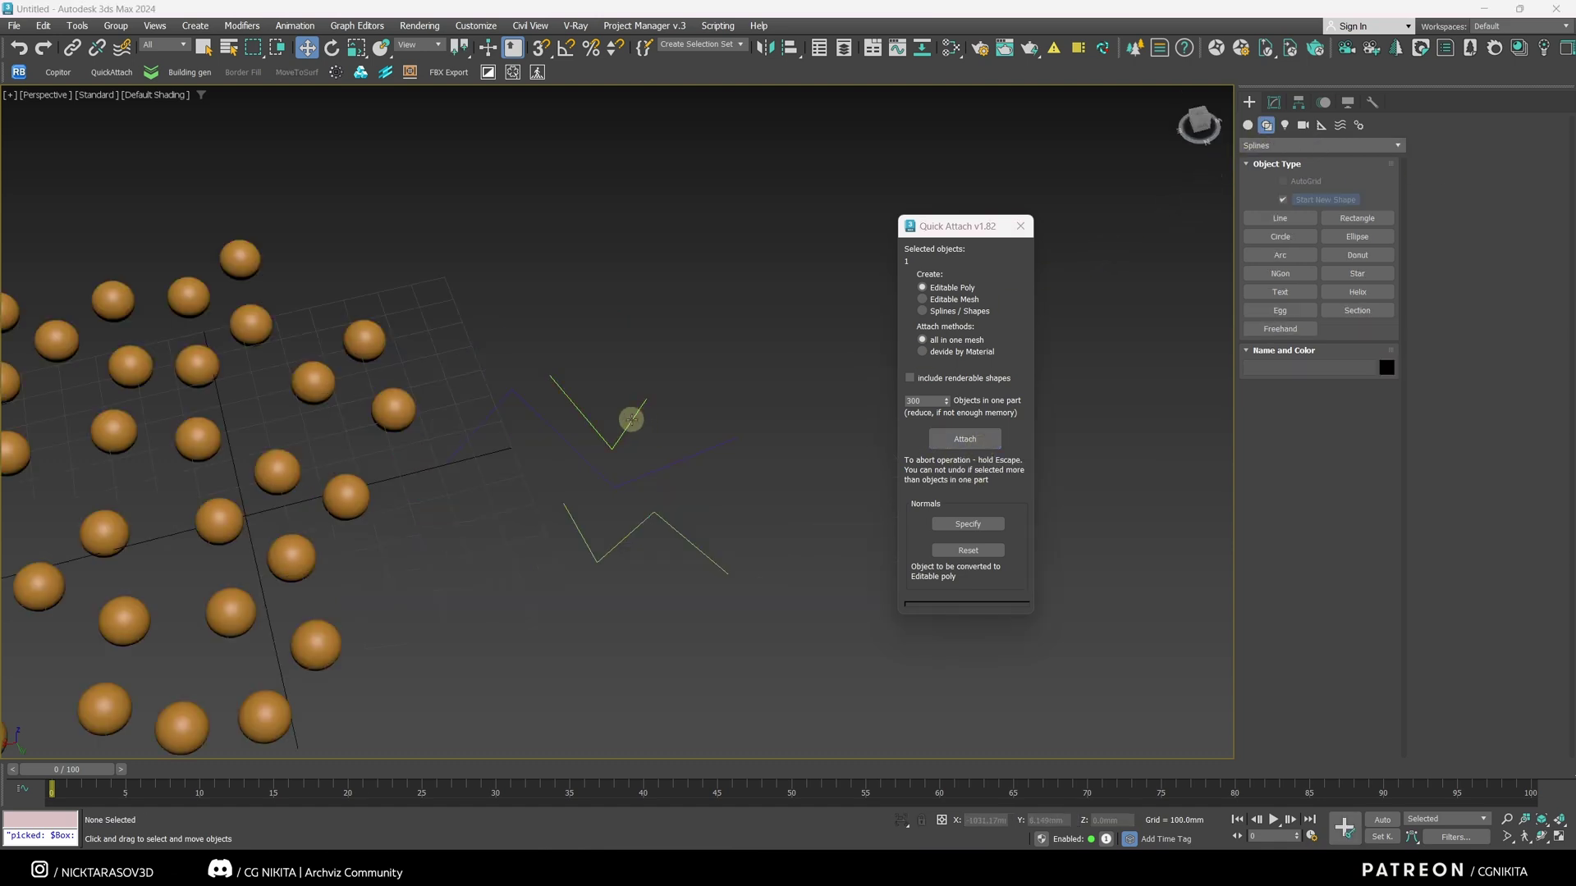
- Attach the three zigzag lines beside the spheres into one shape using Quick Attach's Splines / Shapes option
{"action": "left_click", "coordinate": [643, 471]}
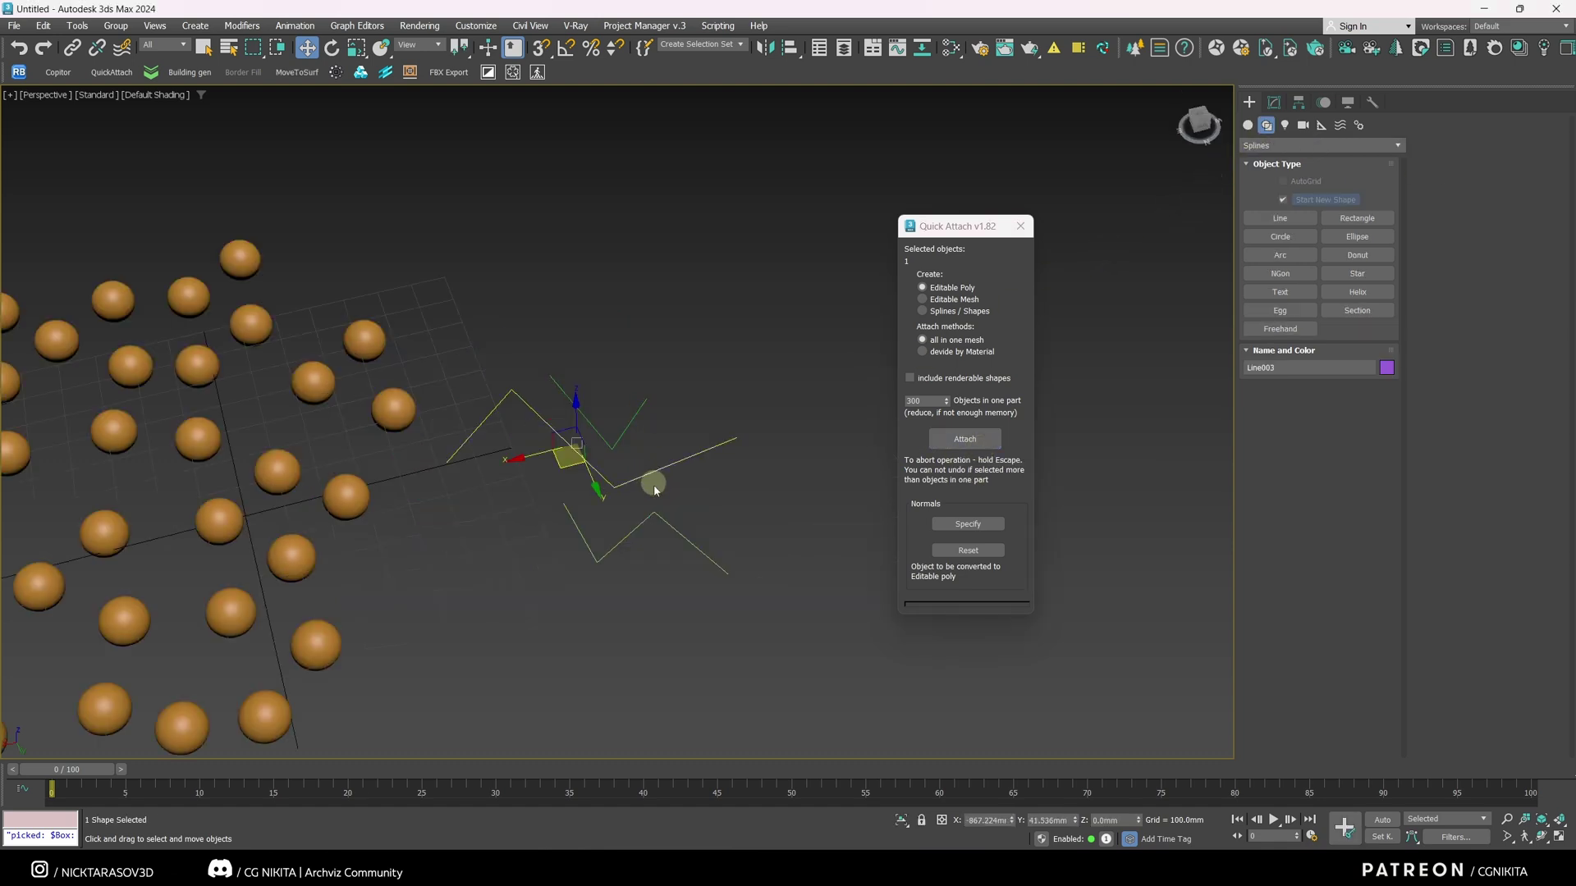
{"action": "left_click_drag", "start_coordinate": [693, 585], "coordinate": [590, 388]}
{"action": "left_click", "coordinate": [927, 314]}
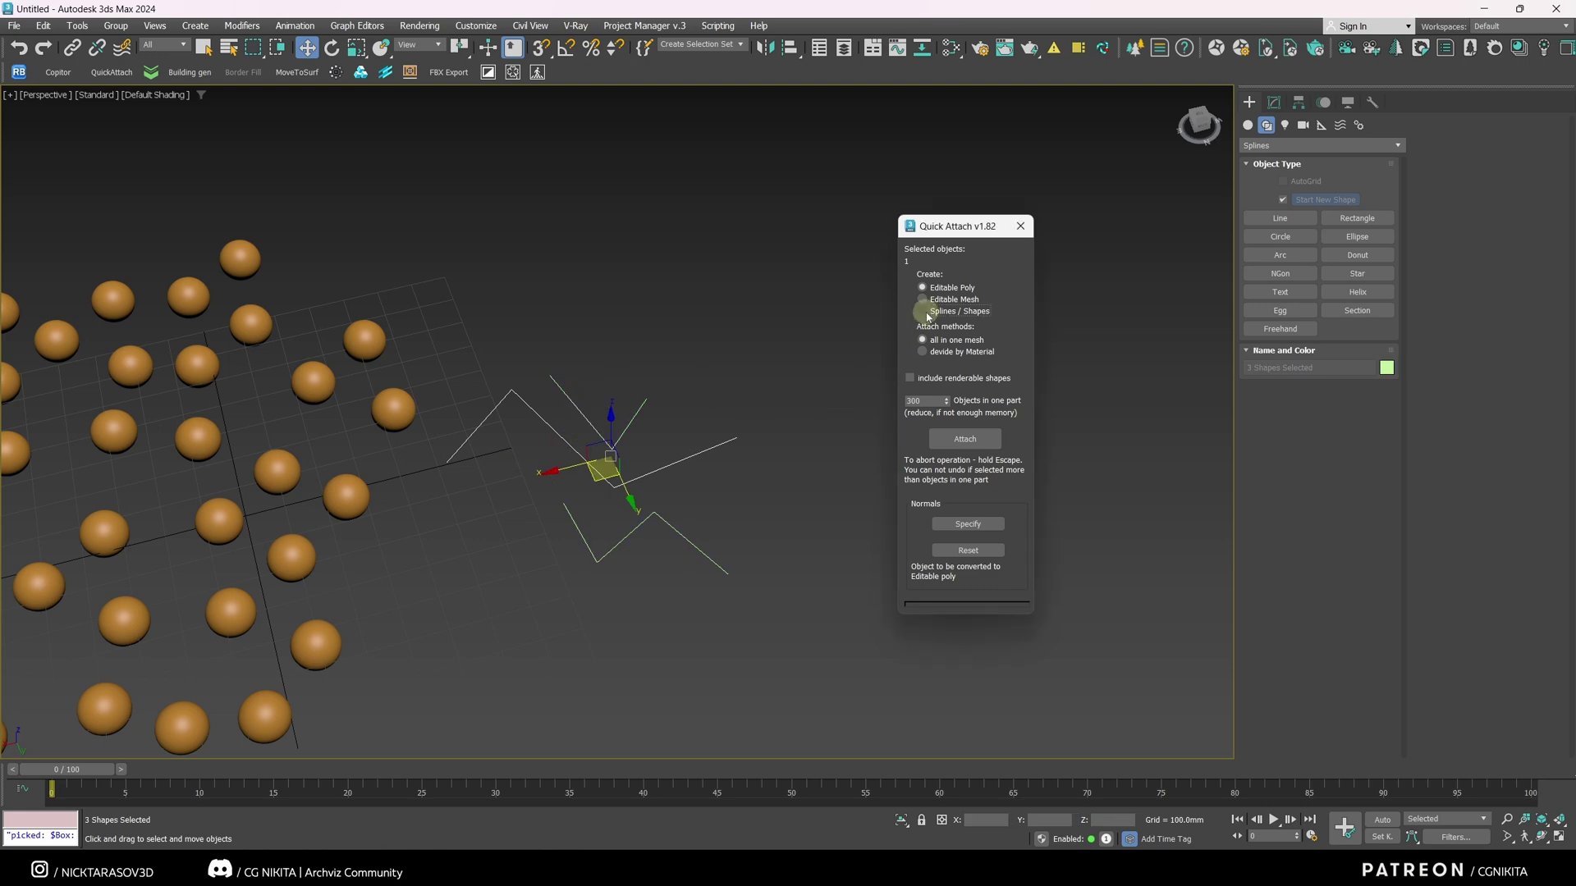
{"action": "left_click", "coordinate": [922, 311]}
{"action": "left_click", "coordinate": [965, 439]}
{"action": "left_click", "coordinate": [802, 454]}
{"action": "left_click", "coordinate": [687, 543]}
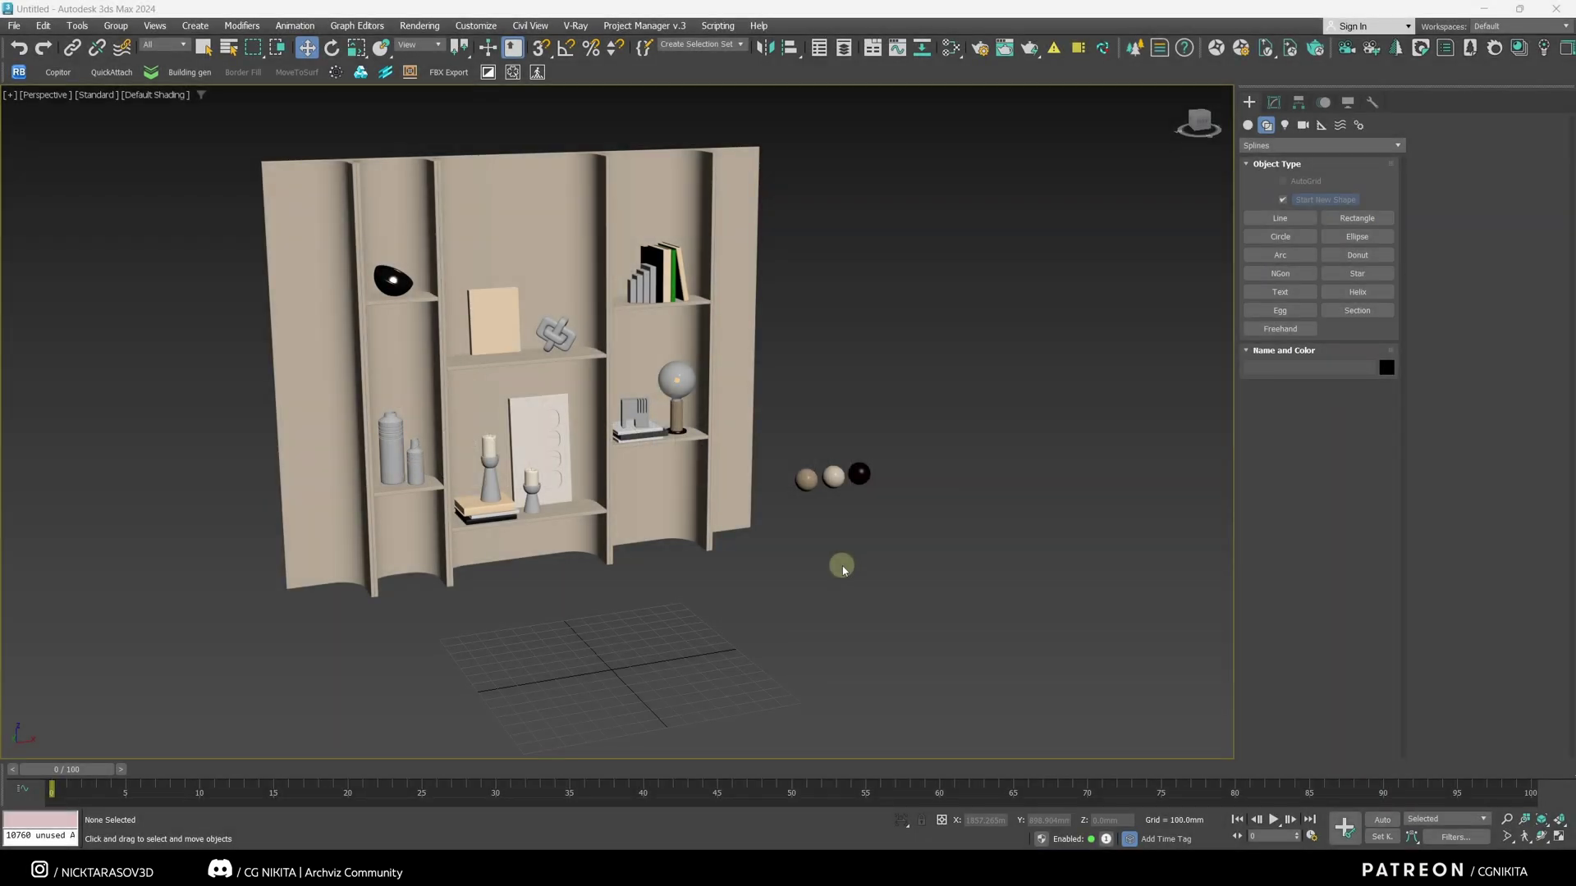
- Select and inspect the untextured wall shelf, then open Relink Bitmaps and review the list of missing texture files
{"action": "left_click", "coordinate": [650, 464]}
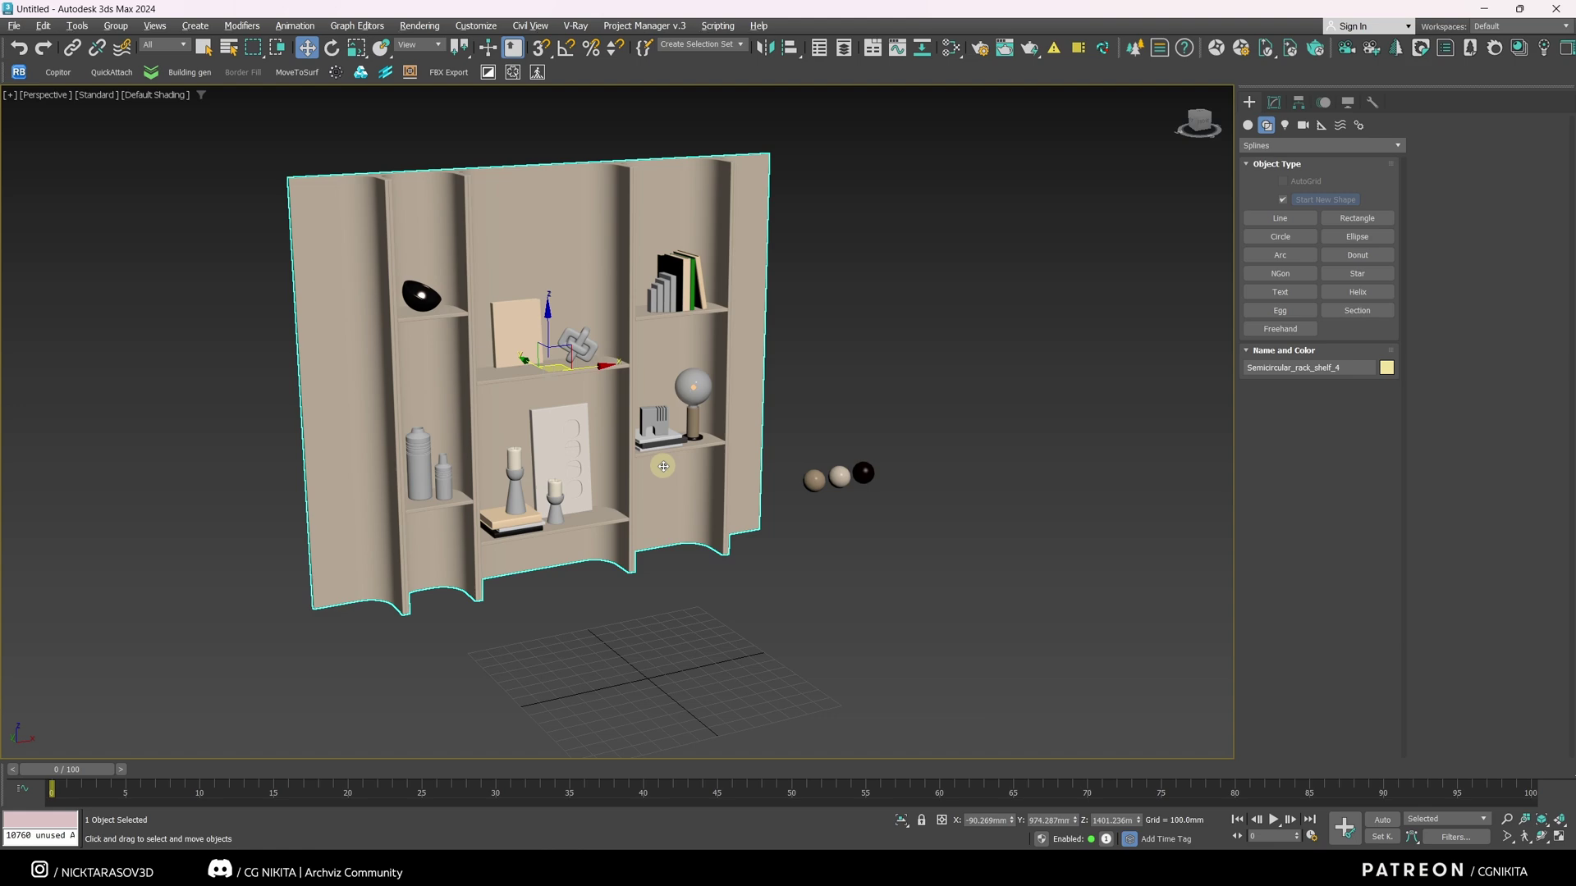
{"action": "middle_click_drag", "start_coordinate": [663, 466], "coordinate": [651, 461], "text": "alt"}
{"action": "scroll", "coordinate": [654, 339], "scroll_direction": "up", "scroll_amount": 4}
{"action": "scroll", "coordinate": [657, 345], "scroll_direction": "down", "scroll_amount": 3}
{"action": "middle_click_drag", "start_coordinate": [681, 361], "coordinate": [663, 384], "text": "alt"}
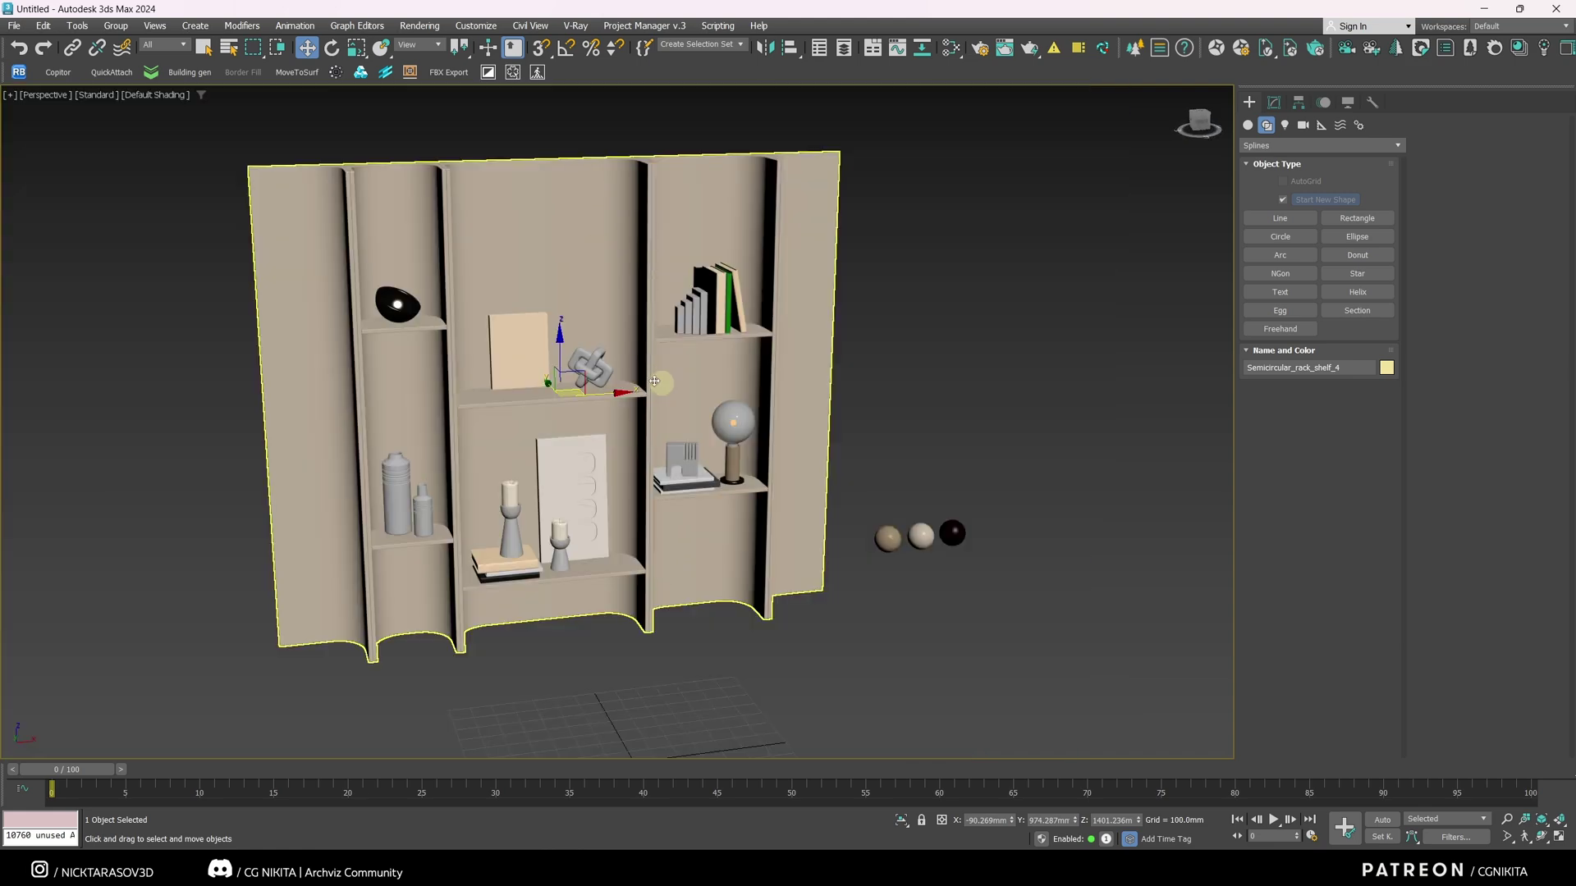
{"action": "left_click", "coordinate": [20, 73]}
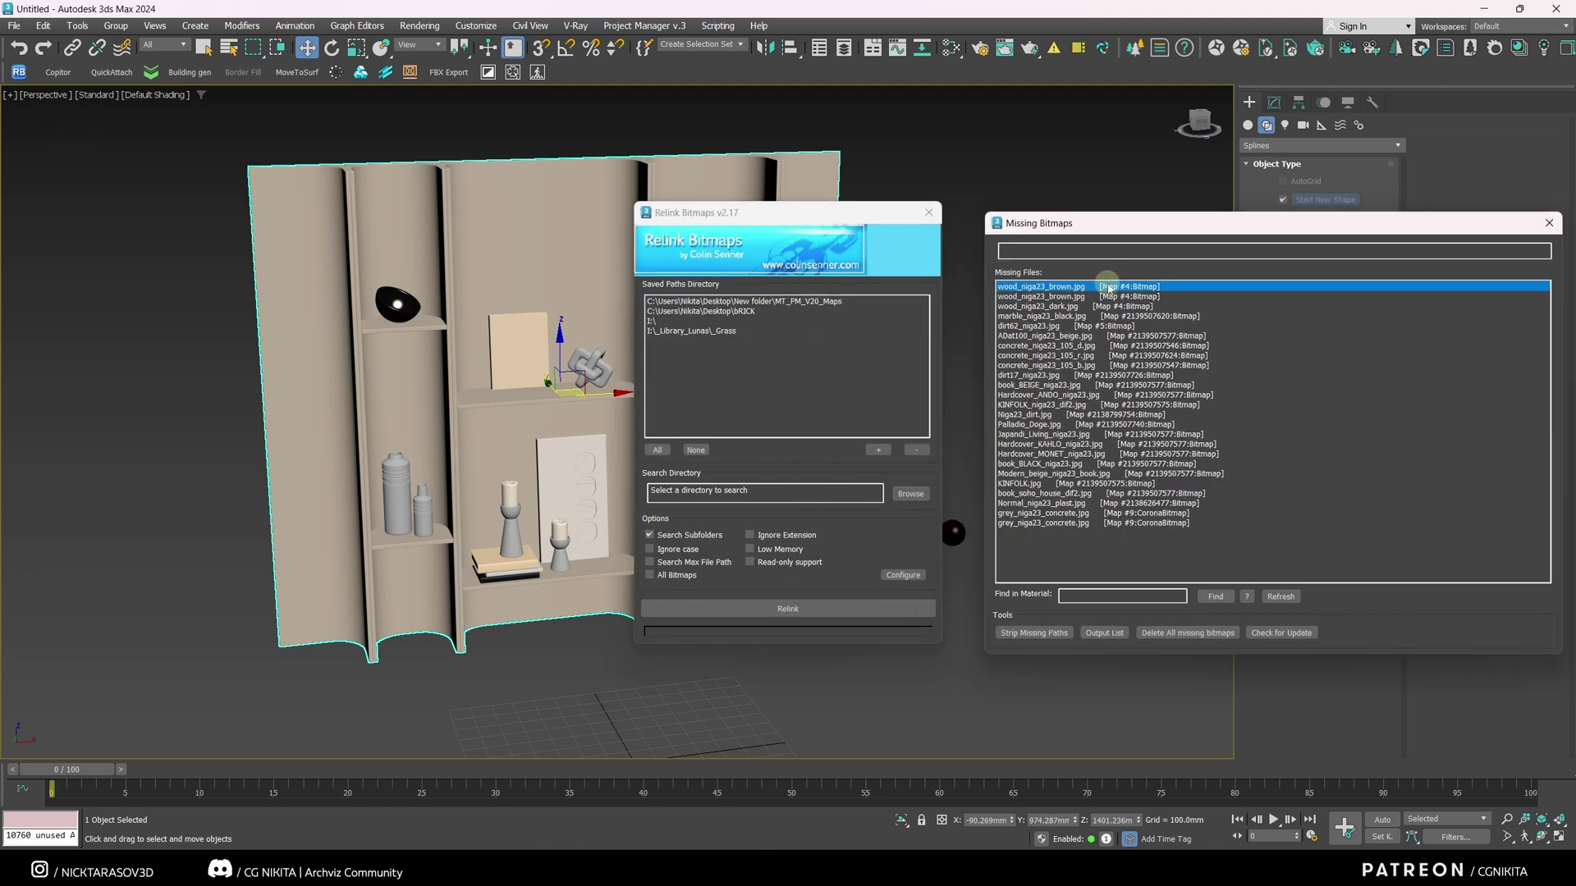
{"action": "left_click", "coordinate": [1107, 288]}
{"action": "left_click_drag", "start_coordinate": [1136, 523], "coordinate": [1134, 291]}
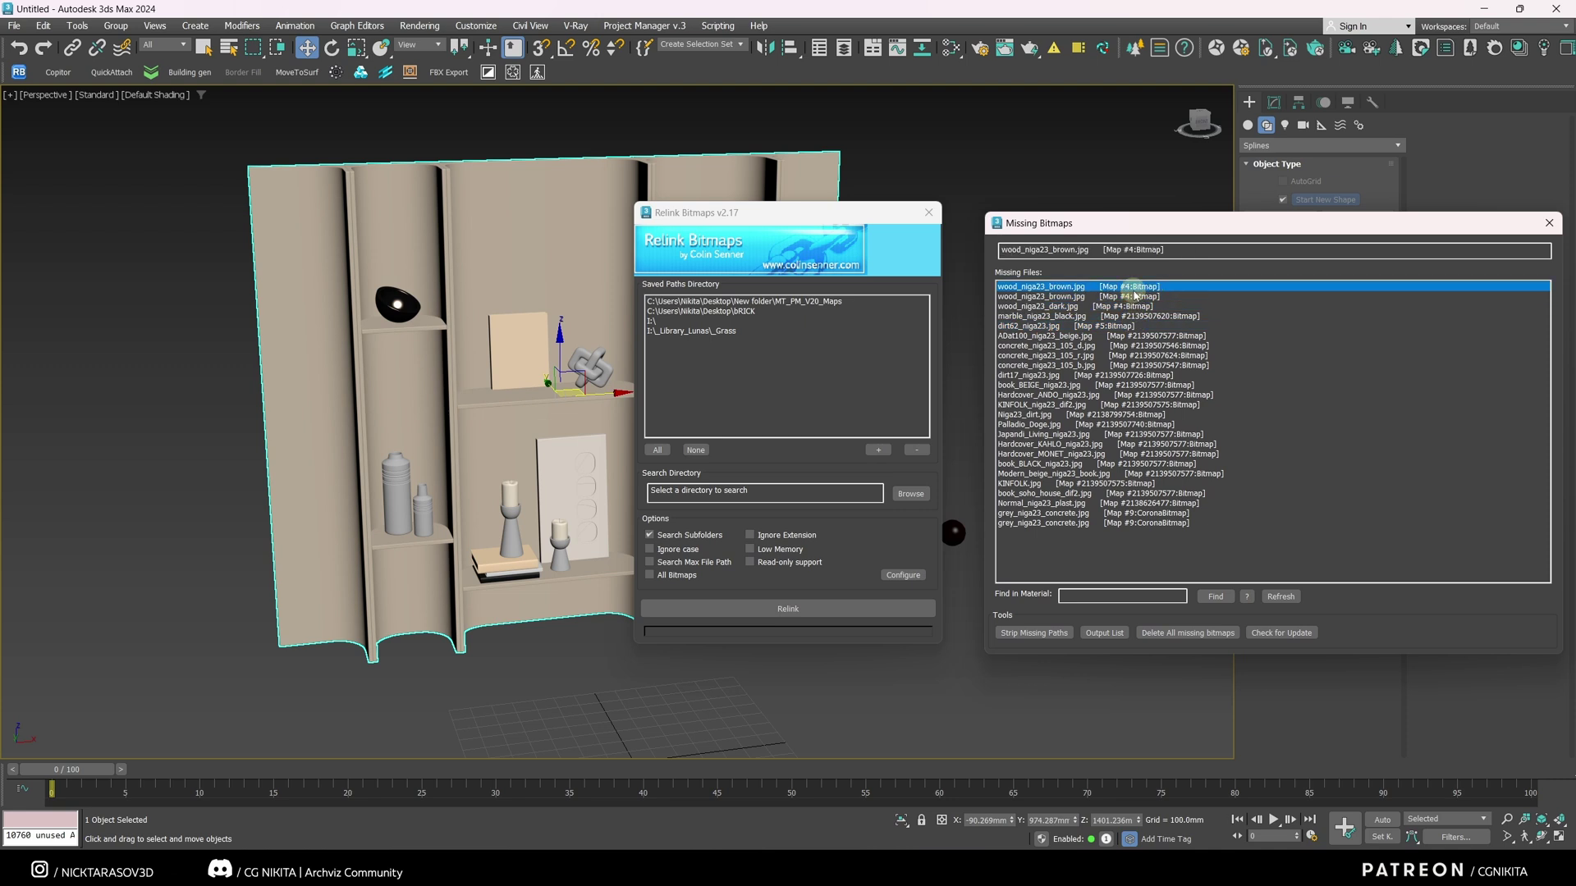
- Add the folder D:\_WORK\_CG\_models\111 to the saved paths in Relink Bitmaps
{"action": "left_click", "coordinate": [877, 450]}
{"action": "left_click", "coordinate": [875, 433]}
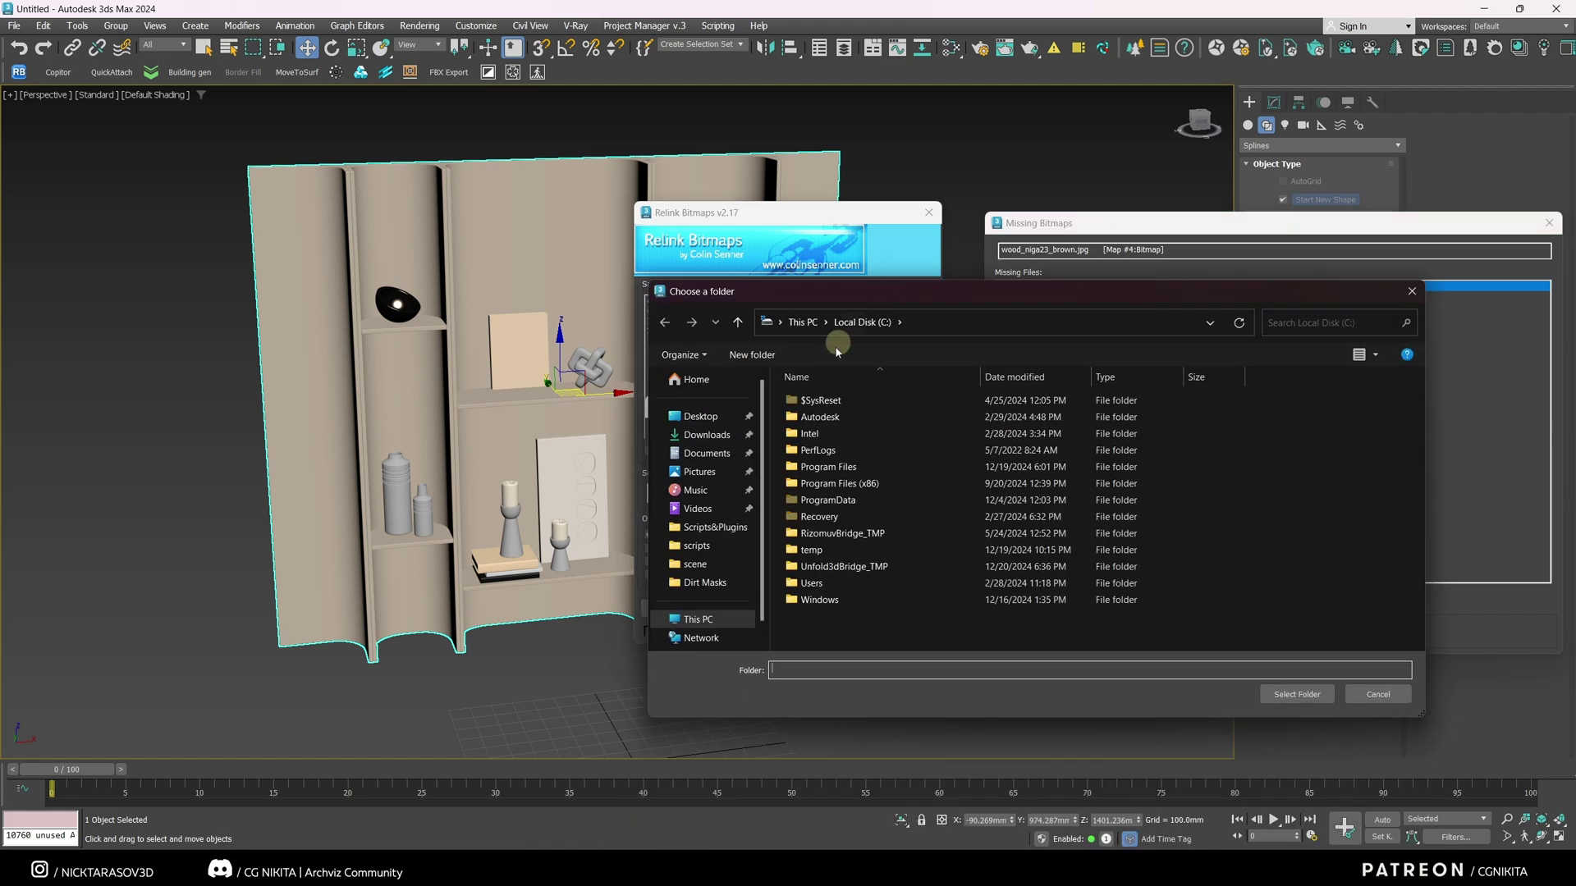
{"action": "left_click", "coordinate": [1295, 692]}
{"action": "left_click", "coordinate": [906, 434]}
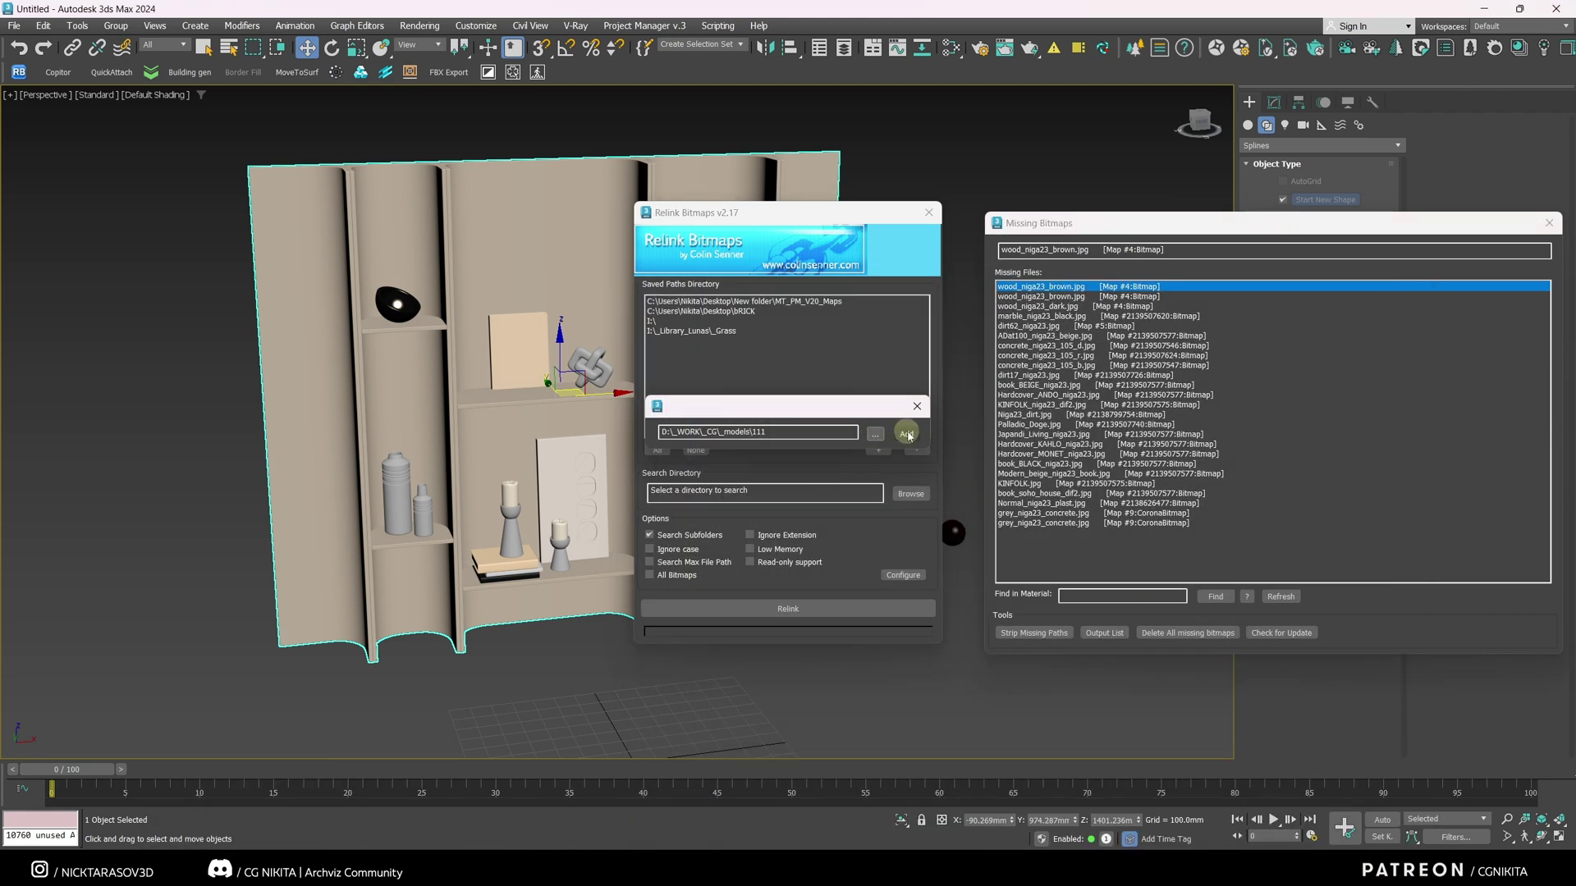
- Relink the missing bitmaps from the newly added 111 folder, close Relink Bitmaps and inspect the shelf's textures
{"action": "left_click", "coordinate": [724, 341]}
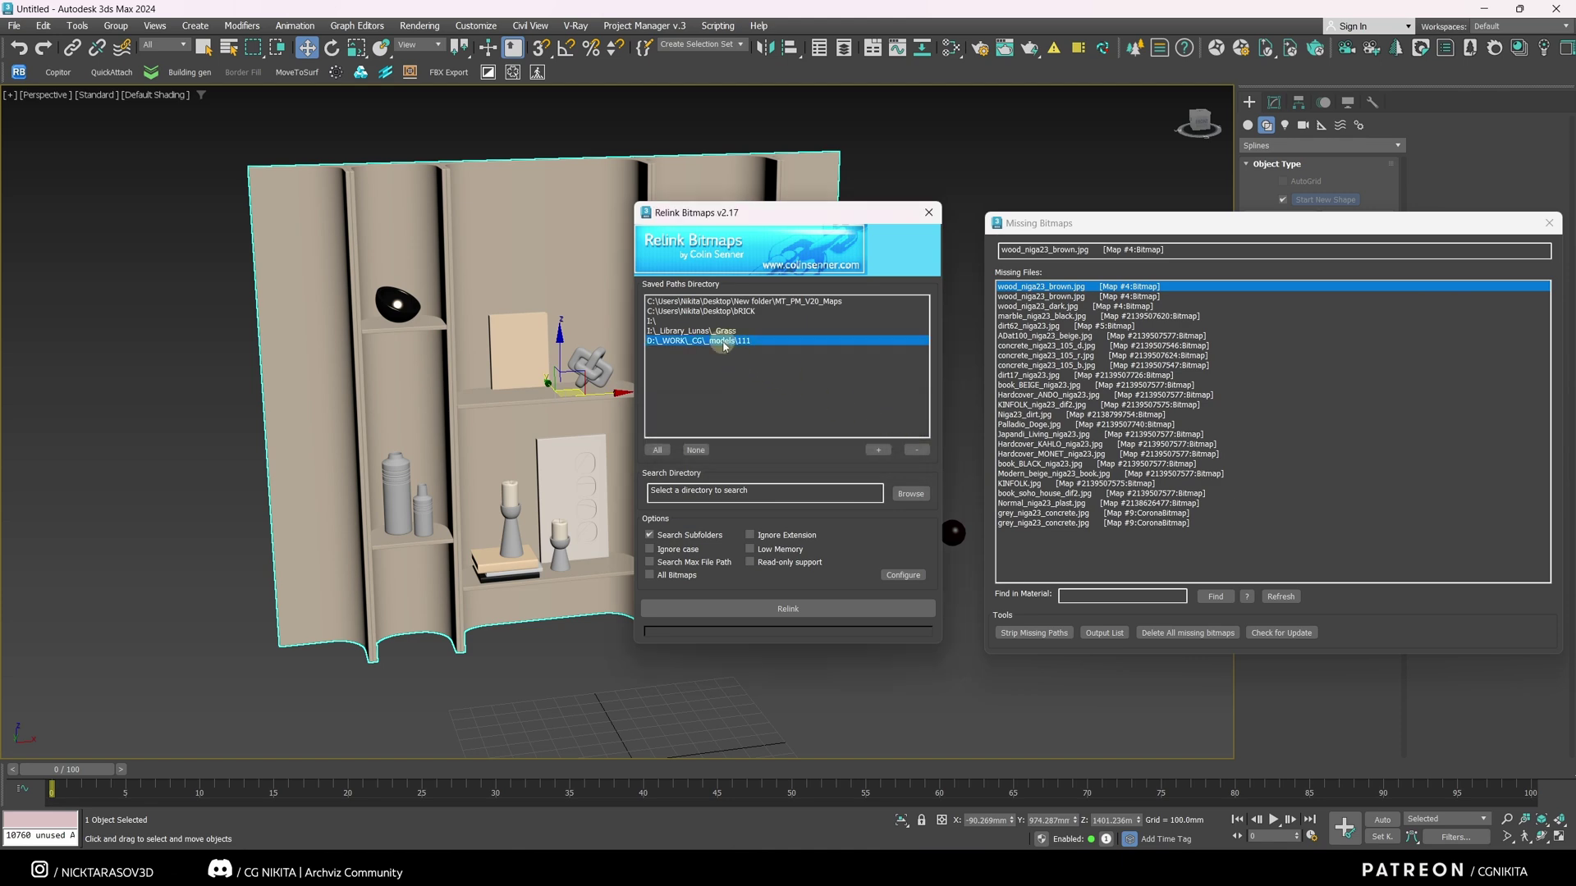
{"action": "left_click", "coordinate": [800, 609]}
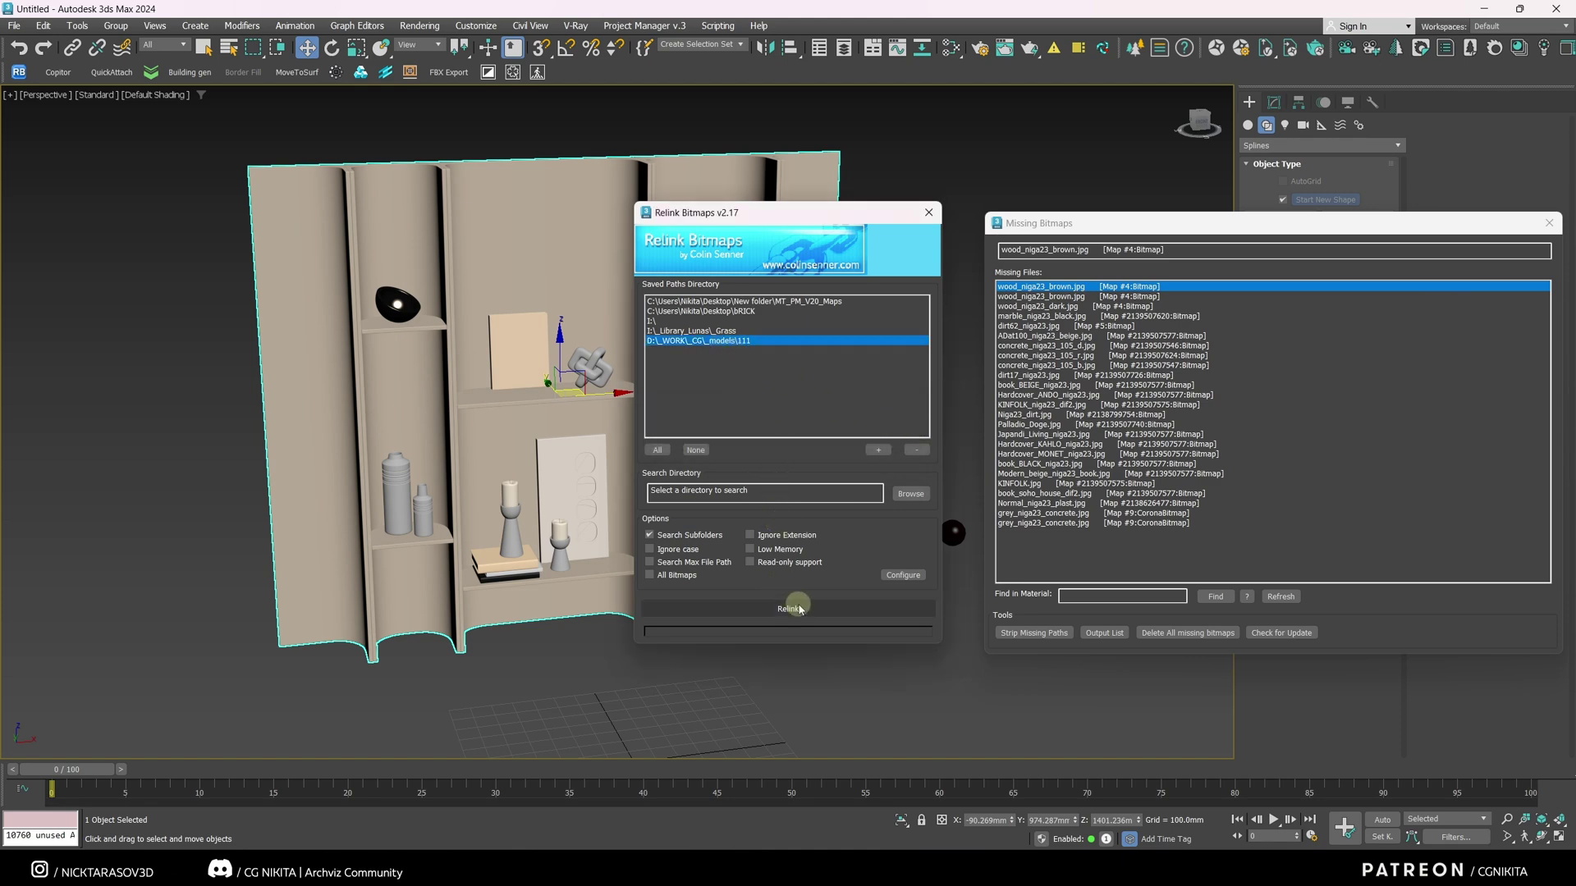
{"action": "left_click", "coordinate": [927, 214]}
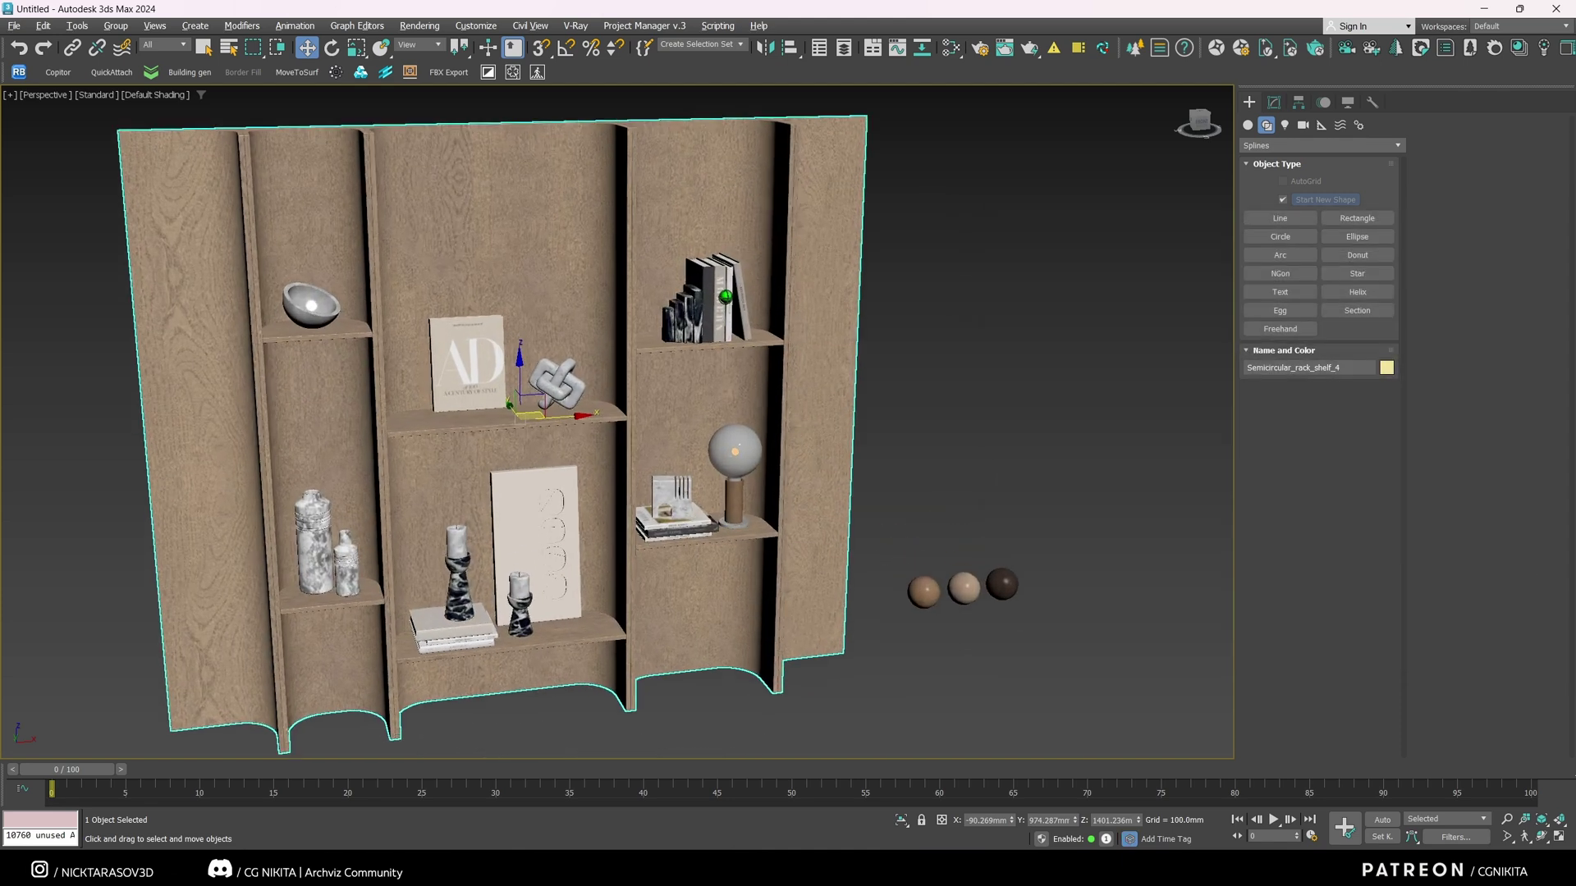
{"action": "scroll", "coordinate": [698, 345], "scroll_direction": "up", "scroll_amount": 5}
{"action": "scroll", "coordinate": [698, 344], "scroll_direction": "down", "scroll_amount": 2}
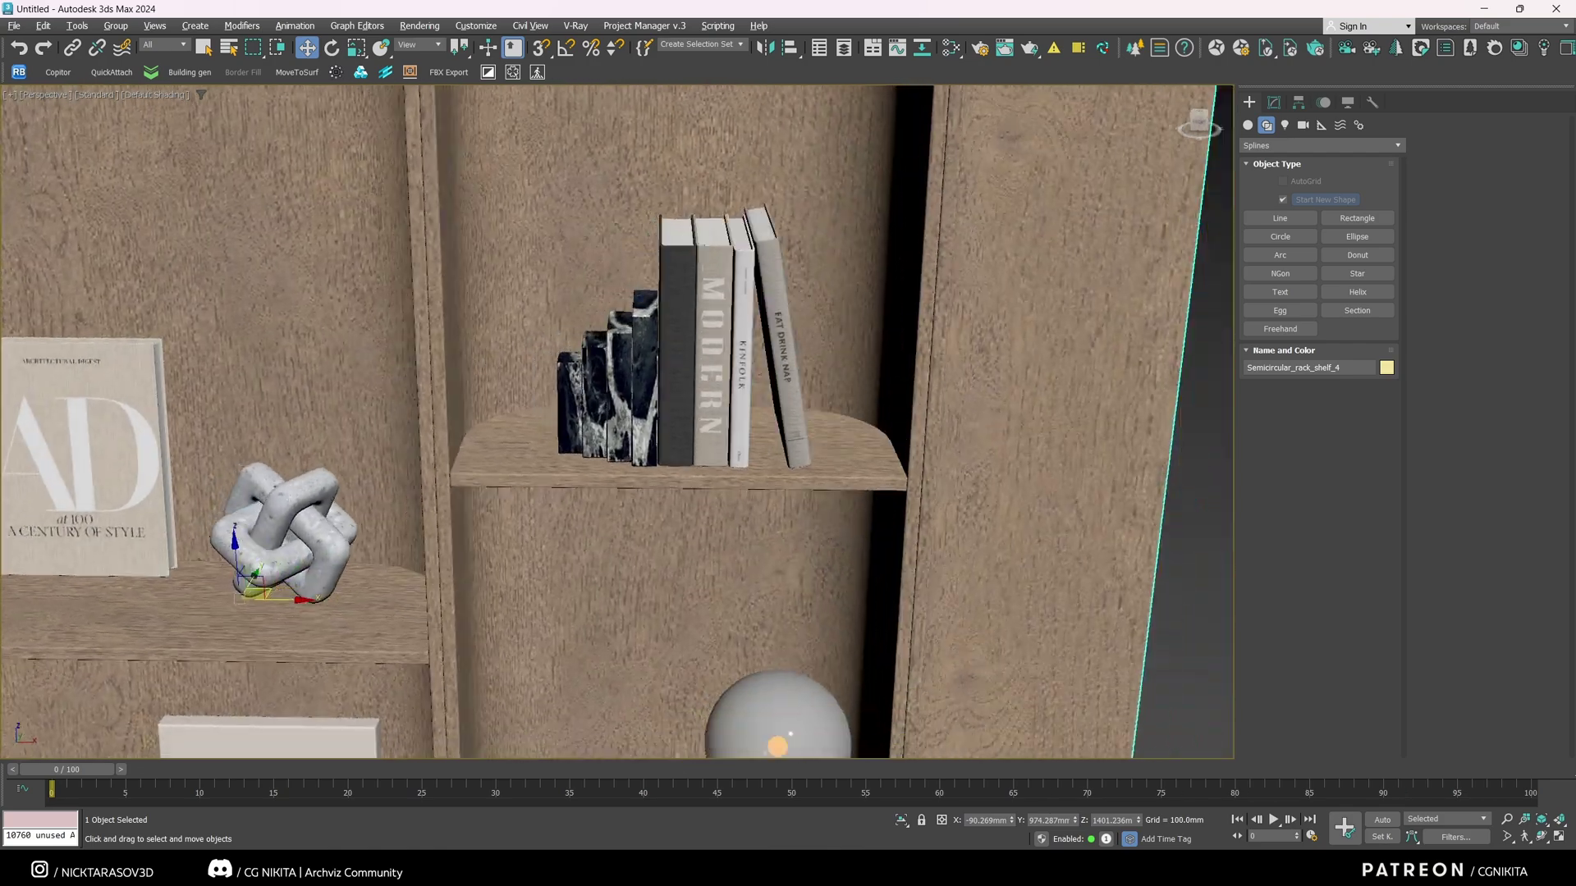
{"action": "scroll", "coordinate": [811, 408], "scroll_direction": "down", "scroll_amount": 8}
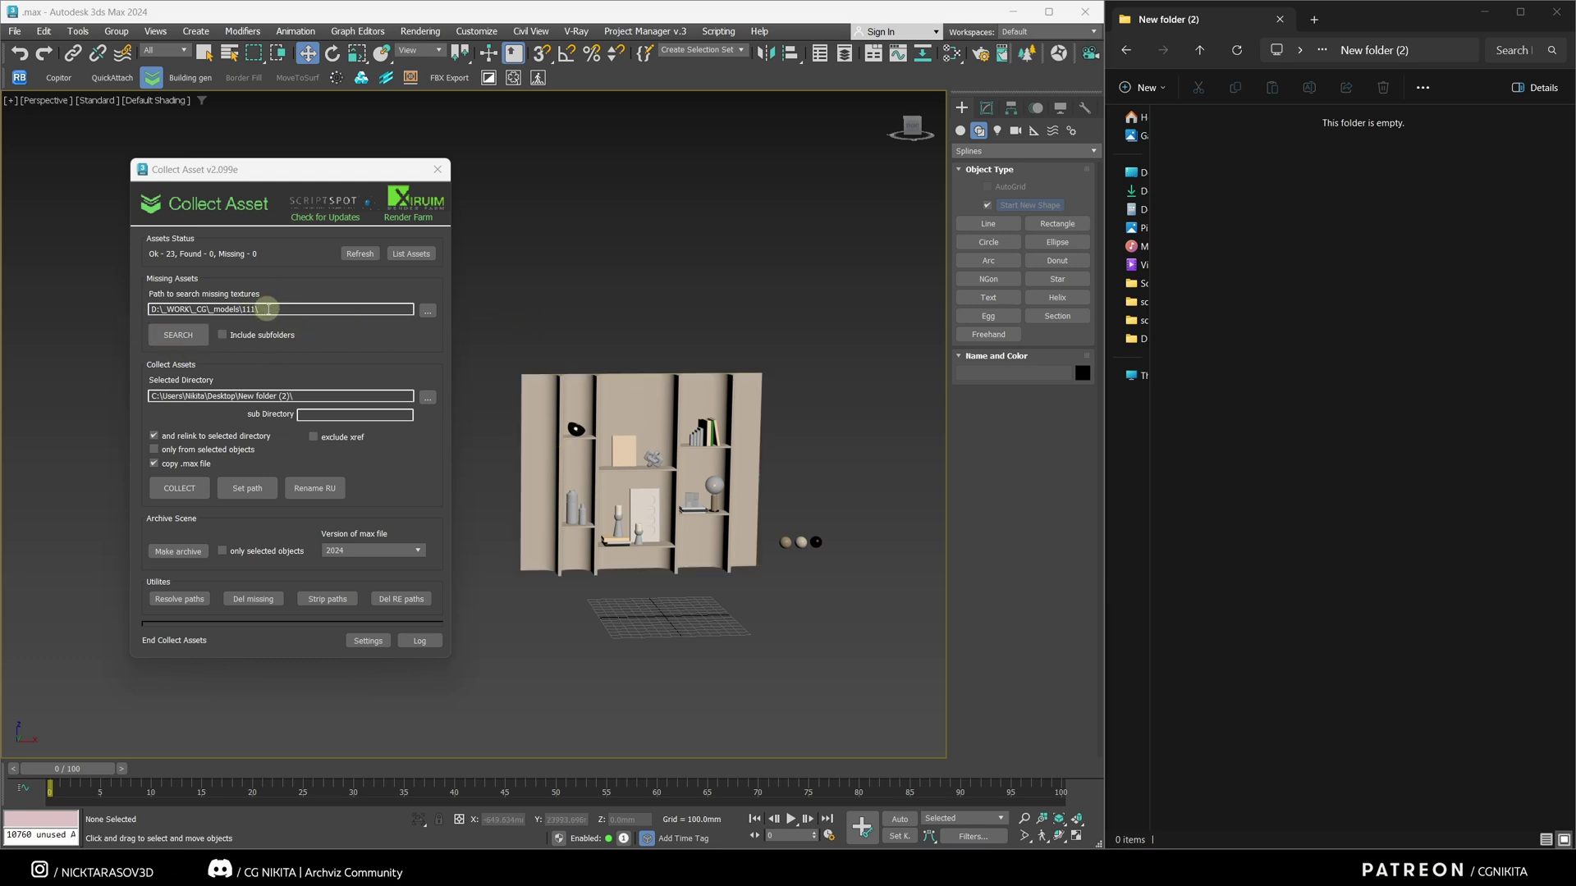
- Refresh the asset status in Collect Asset and search D:\_WORK\_CG\_models\111\ including subfolders for missing textures
{"action": "left_click_drag", "start_coordinate": [273, 310], "coordinate": [154, 312]}
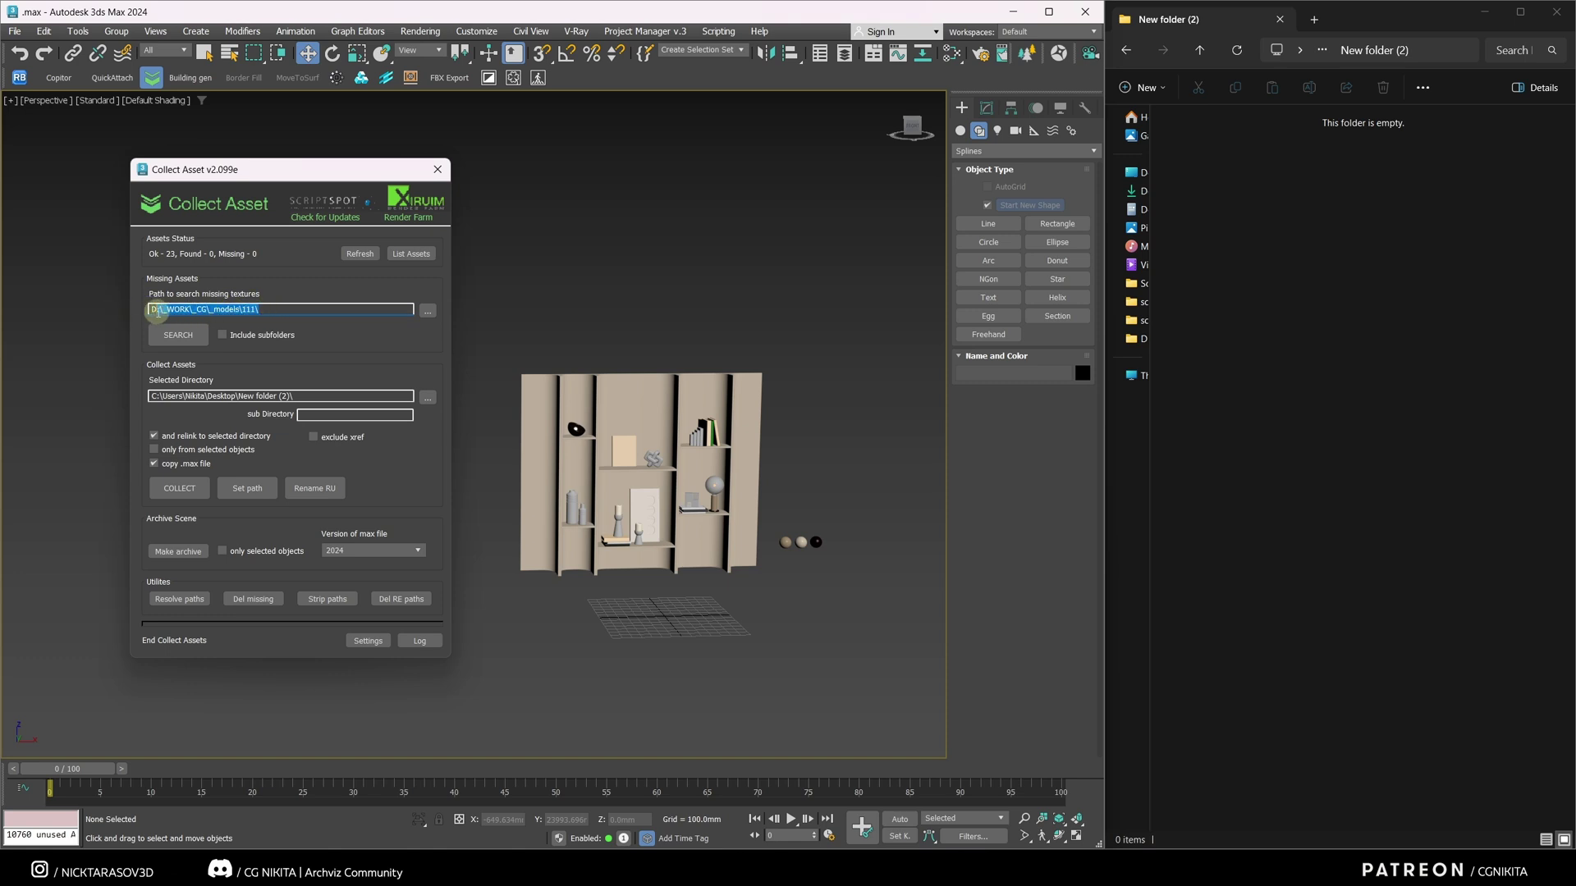
{"action": "left_click", "coordinate": [178, 334]}
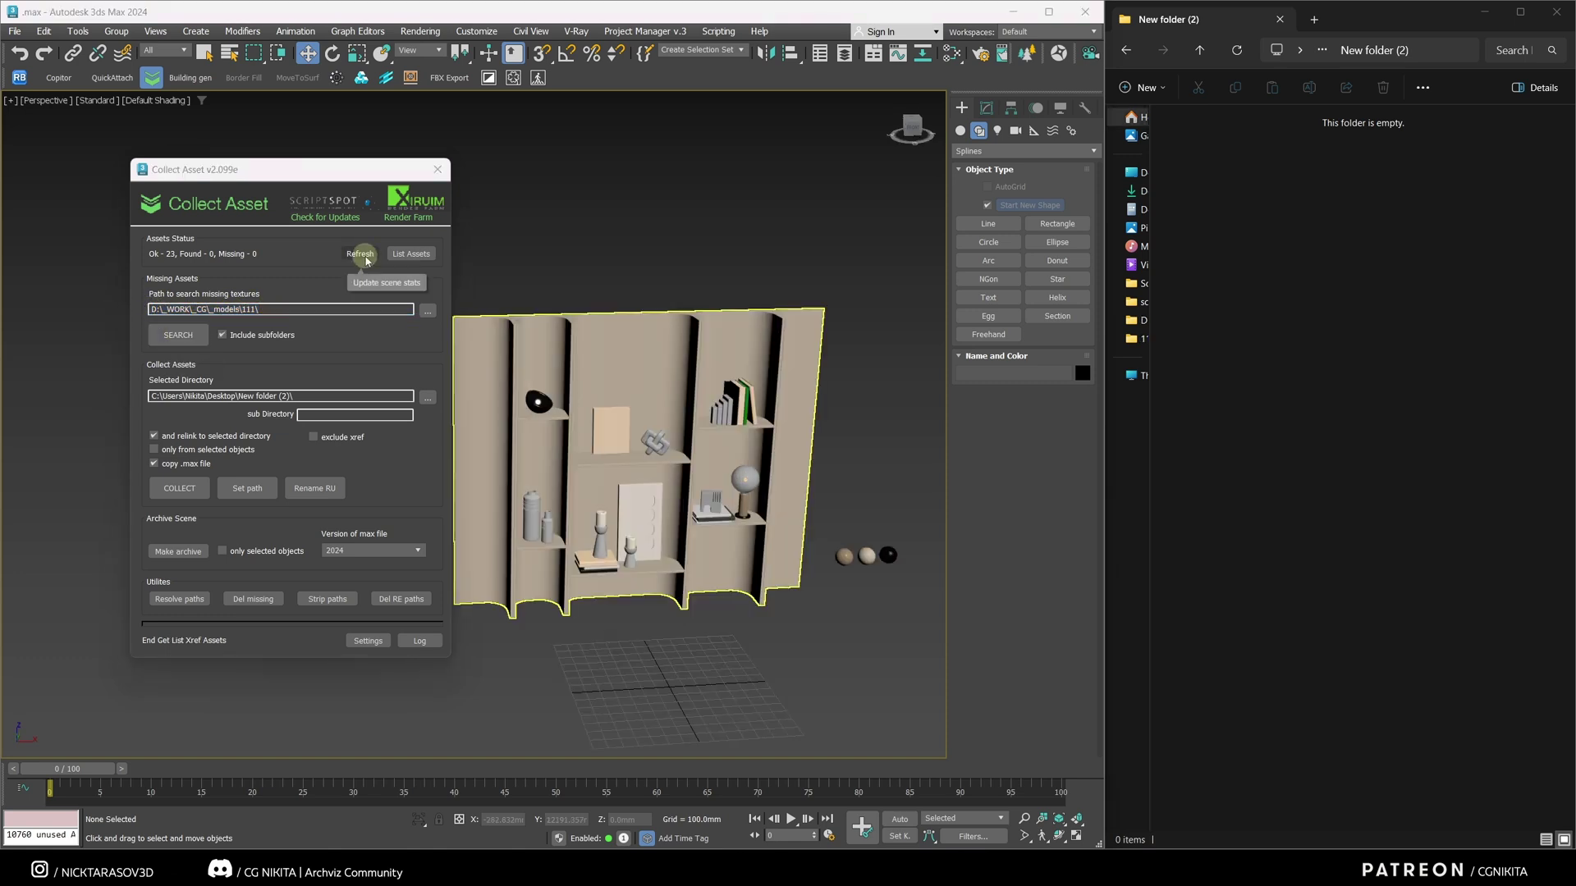
{"action": "left_click", "coordinate": [361, 254]}
{"action": "left_click", "coordinate": [176, 335]}
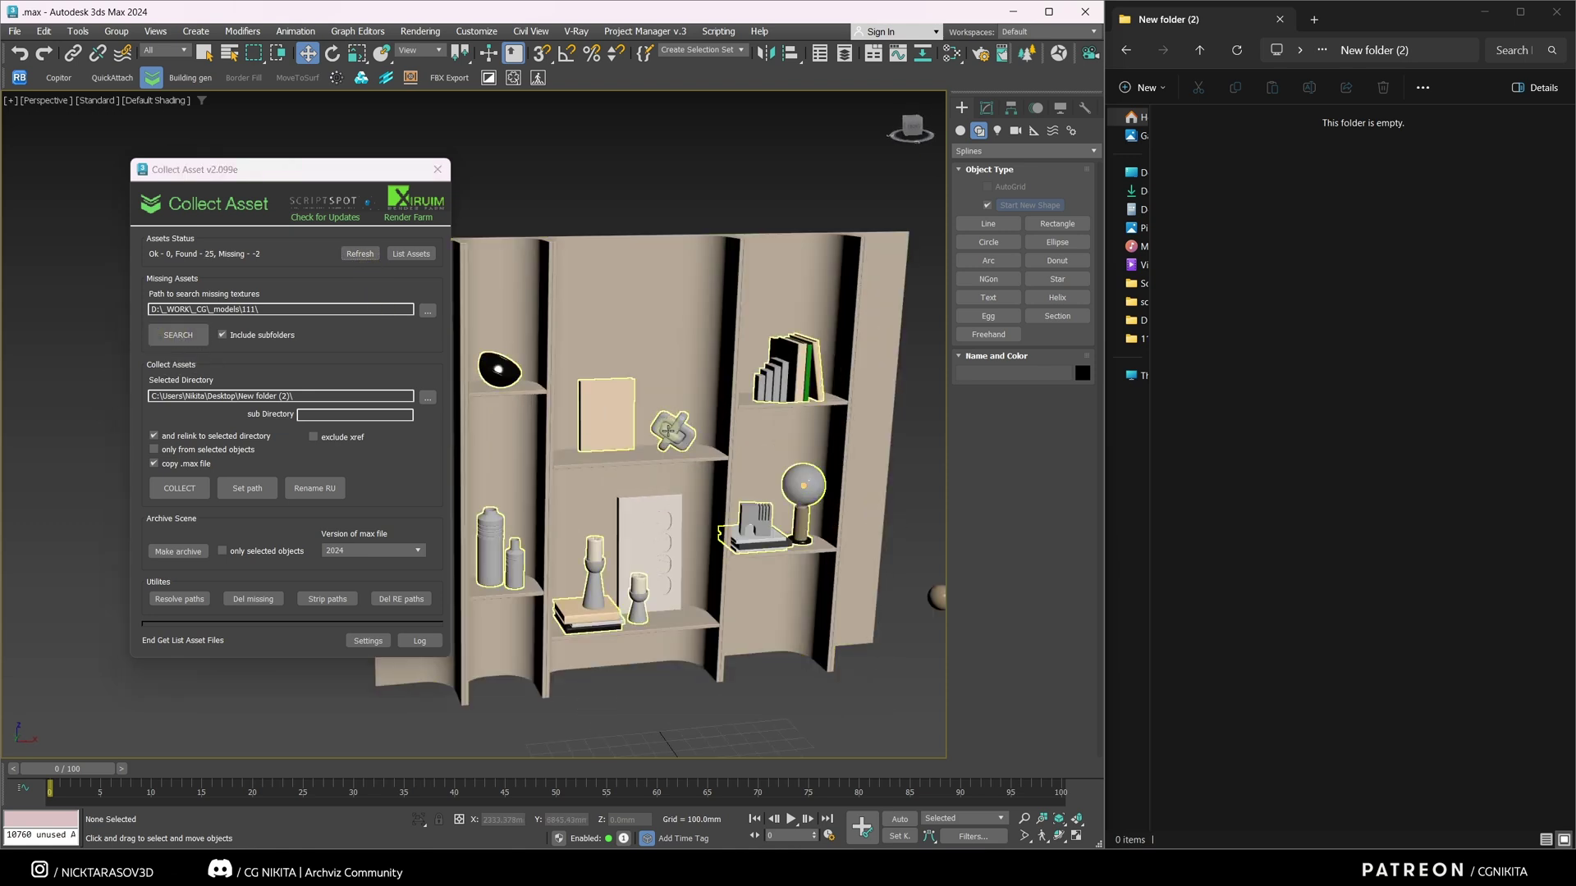
- Collect the scene's textures and a copy of the .max file into New folder (2) and select all collected files
{"action": "left_click", "coordinate": [305, 394]}
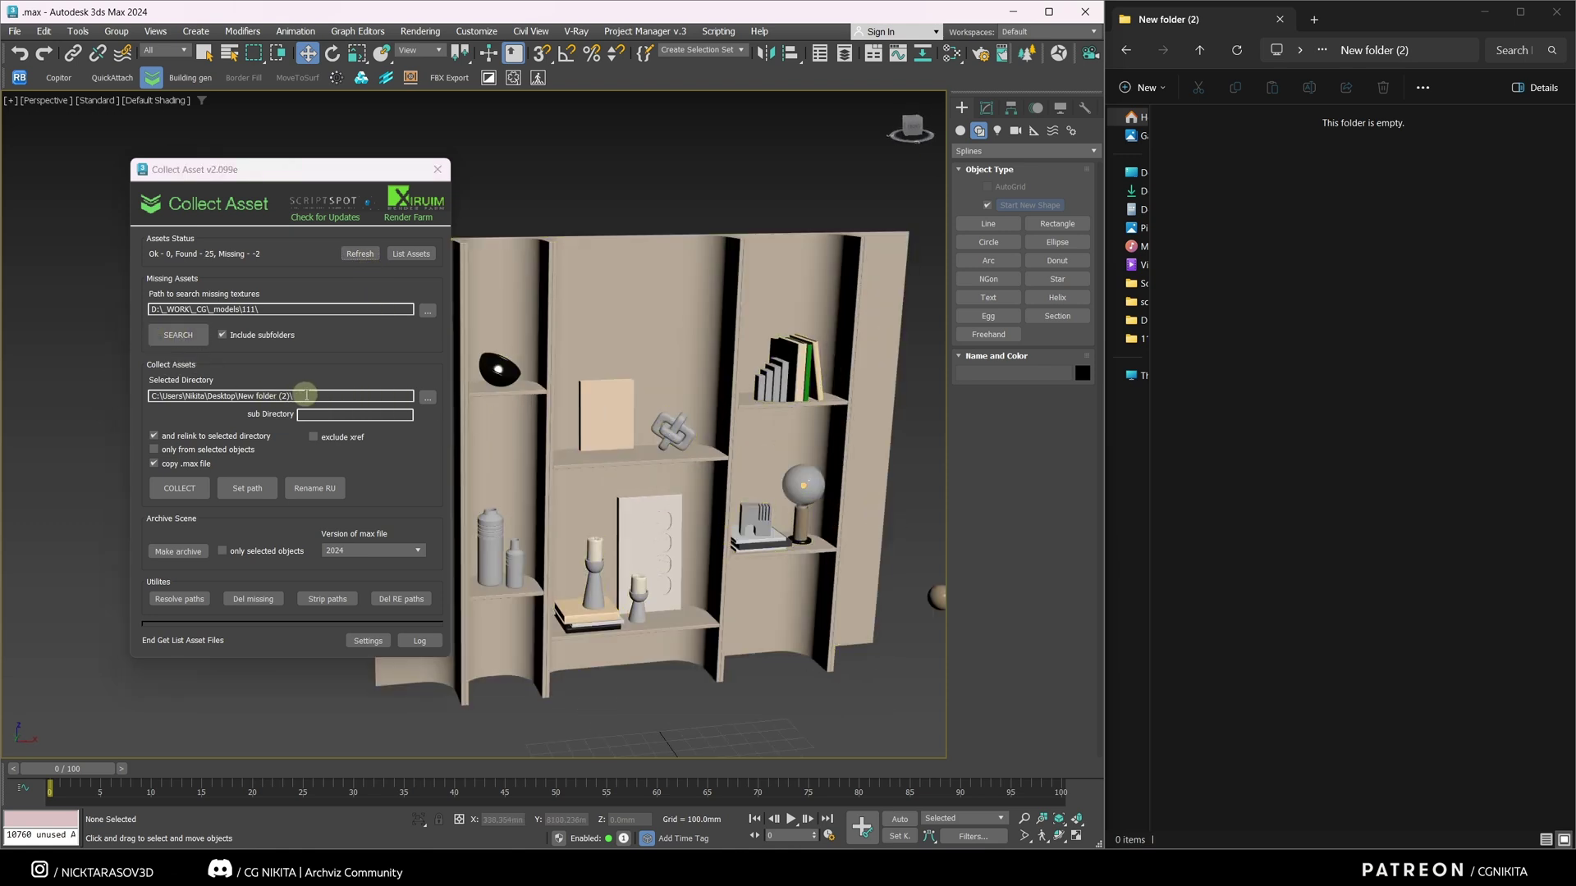
{"action": "mouse_move", "coordinate": [313, 397]}
{"action": "left_mouse_down"}
{"action": "mouse_move", "coordinate": [142, 396]}
{"action": "mouse_move", "coordinate": [302, 397]}
{"action": "left_mouse_up"}
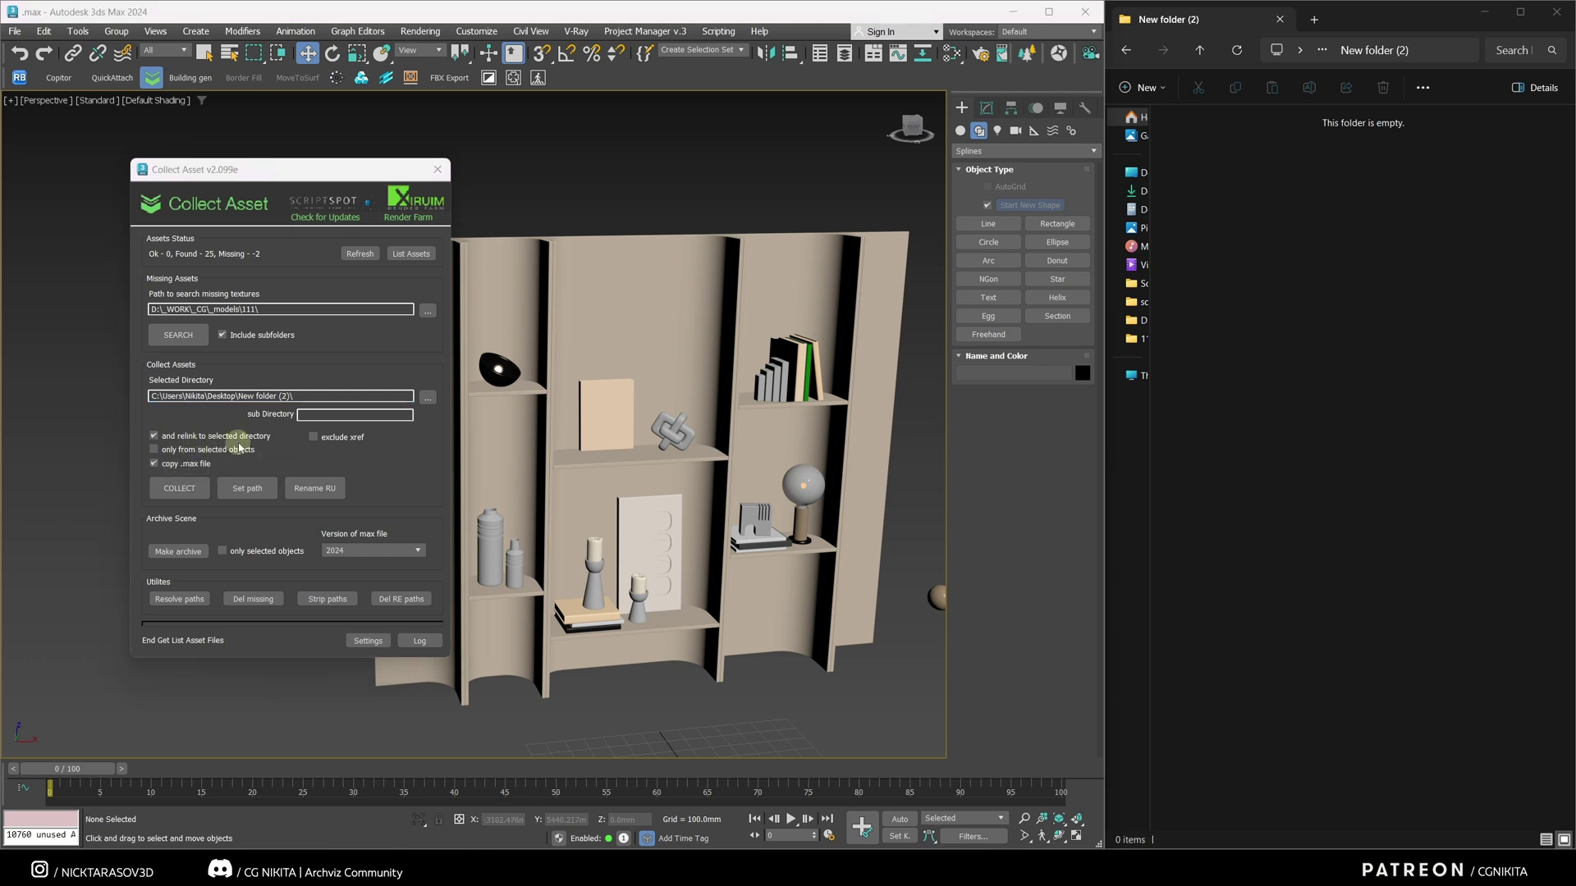
{"action": "left_click", "coordinate": [180, 489]}
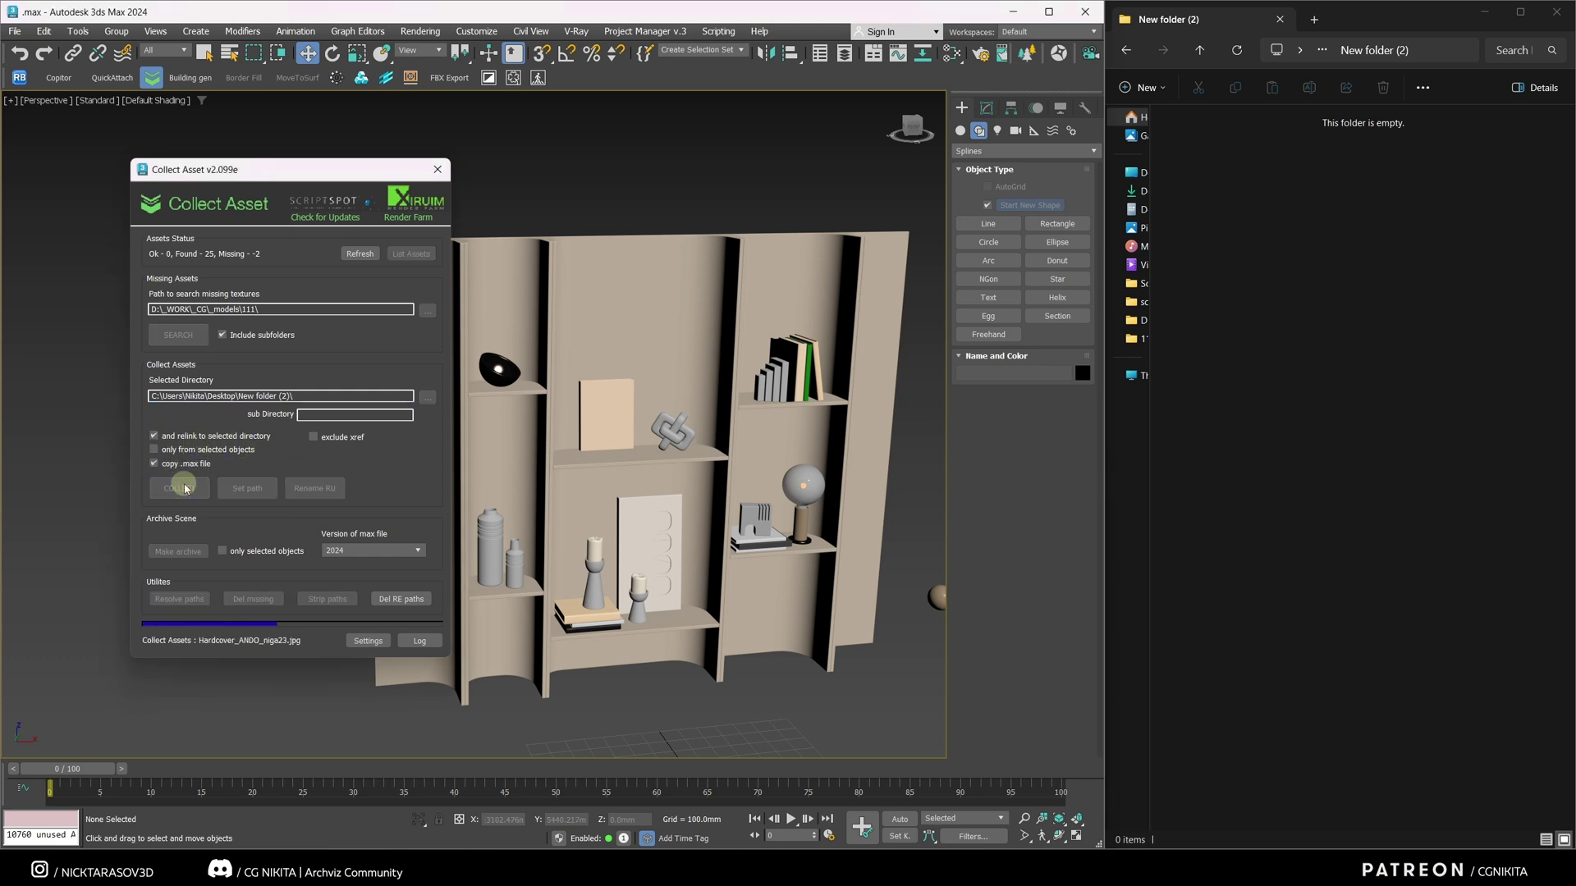
{"action": "left_click_drag", "start_coordinate": [1541, 607], "coordinate": [1221, 177]}
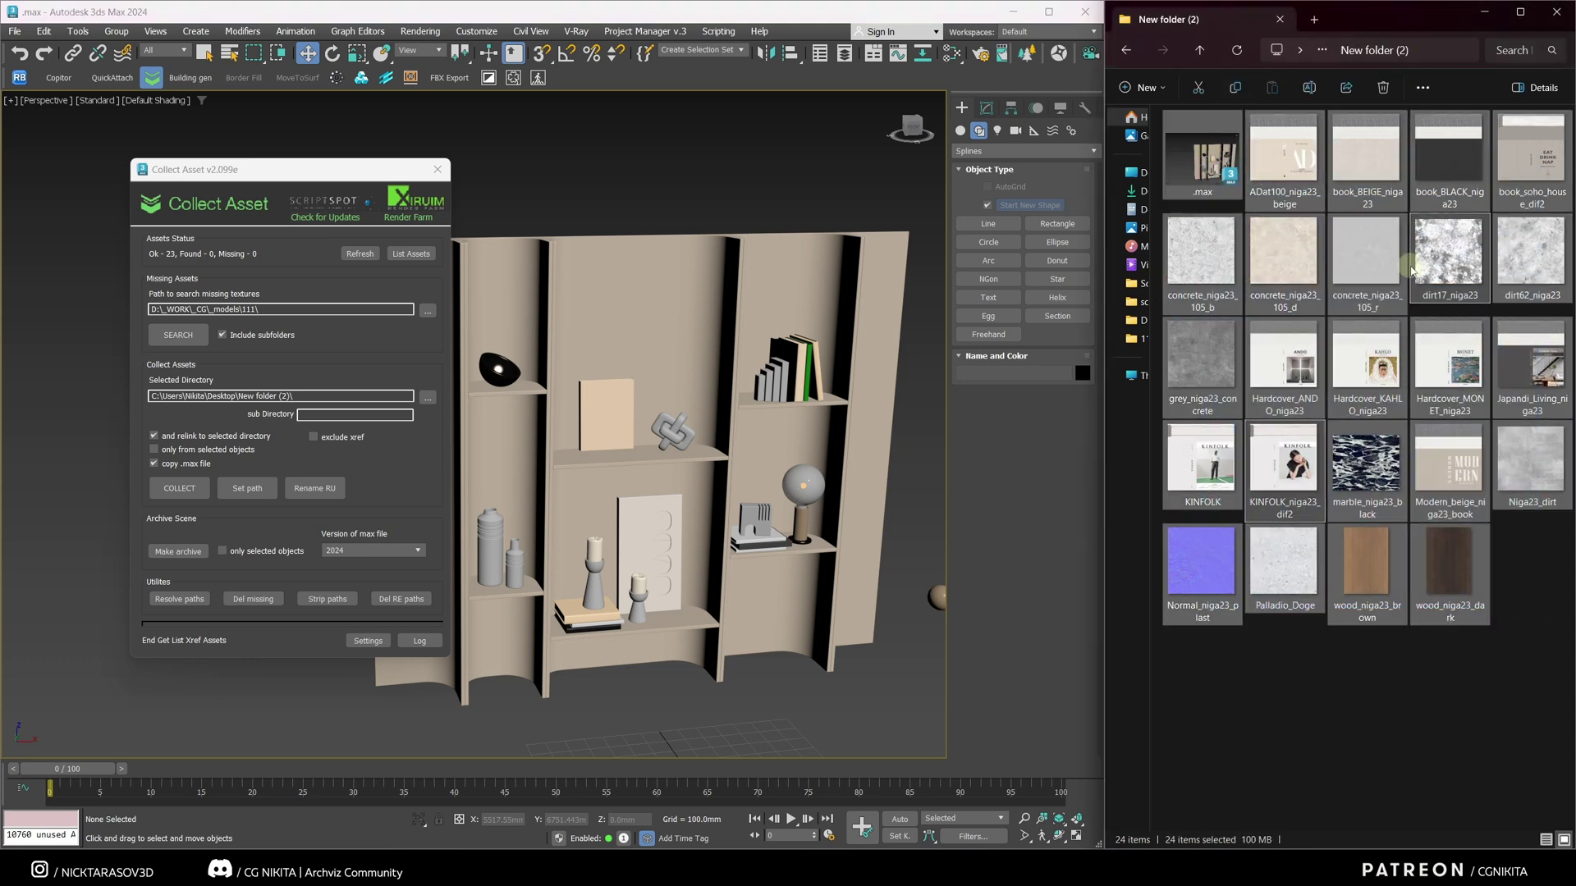
{"action": "left_click", "coordinate": [182, 555]}
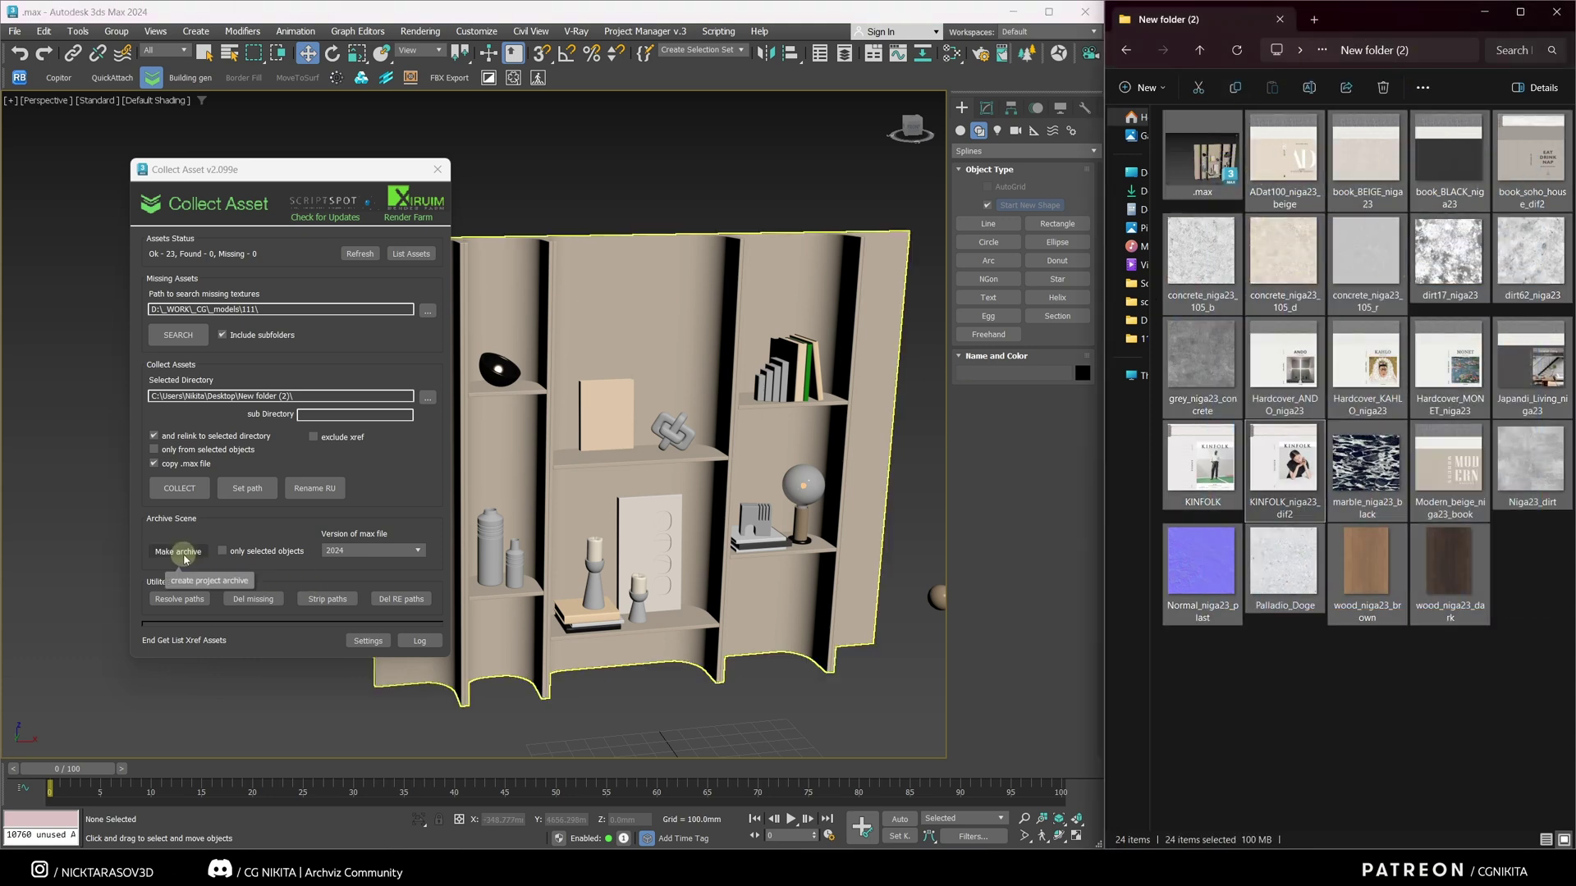
{"action": "left_click", "coordinate": [186, 549]}
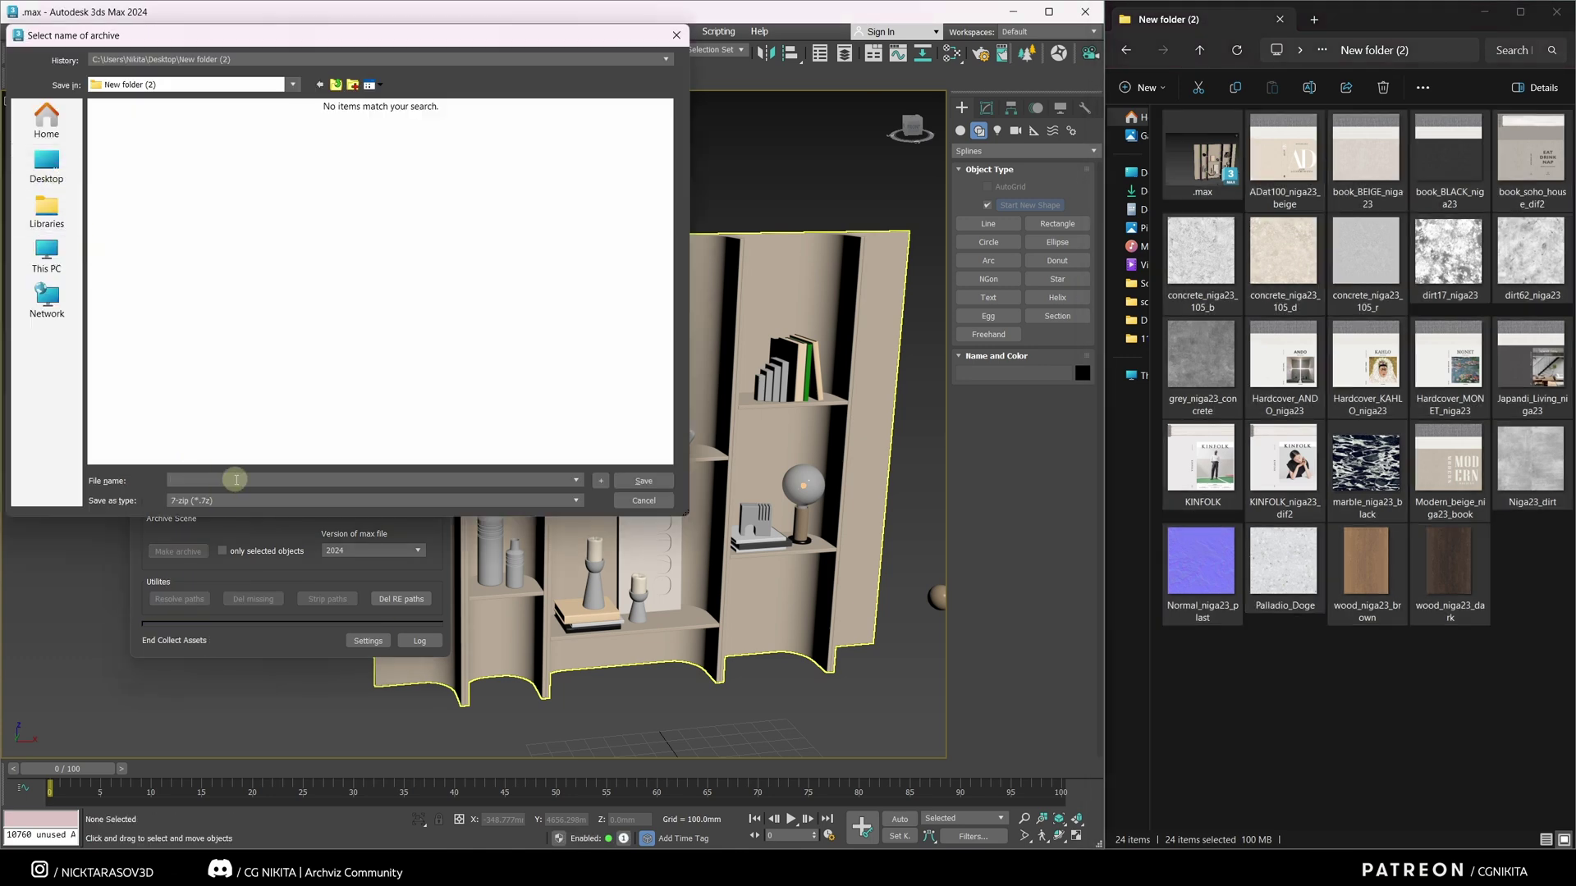
{"action": "type", "text": "22"}
{"action": "left_click", "coordinate": [660, 500]}
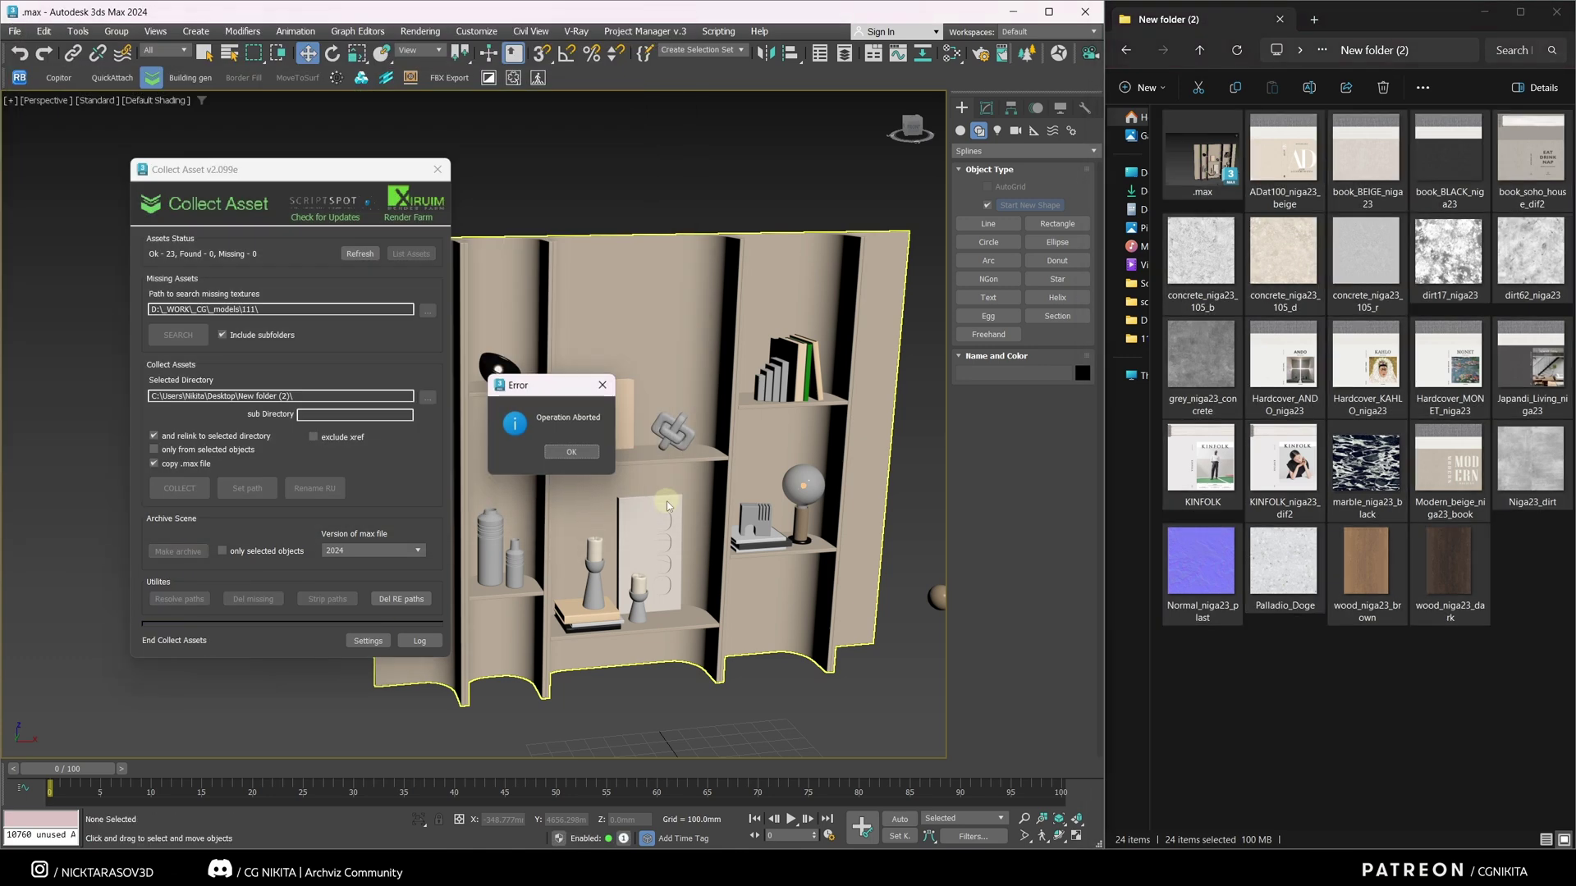
{"action": "left_click", "coordinate": [572, 455]}
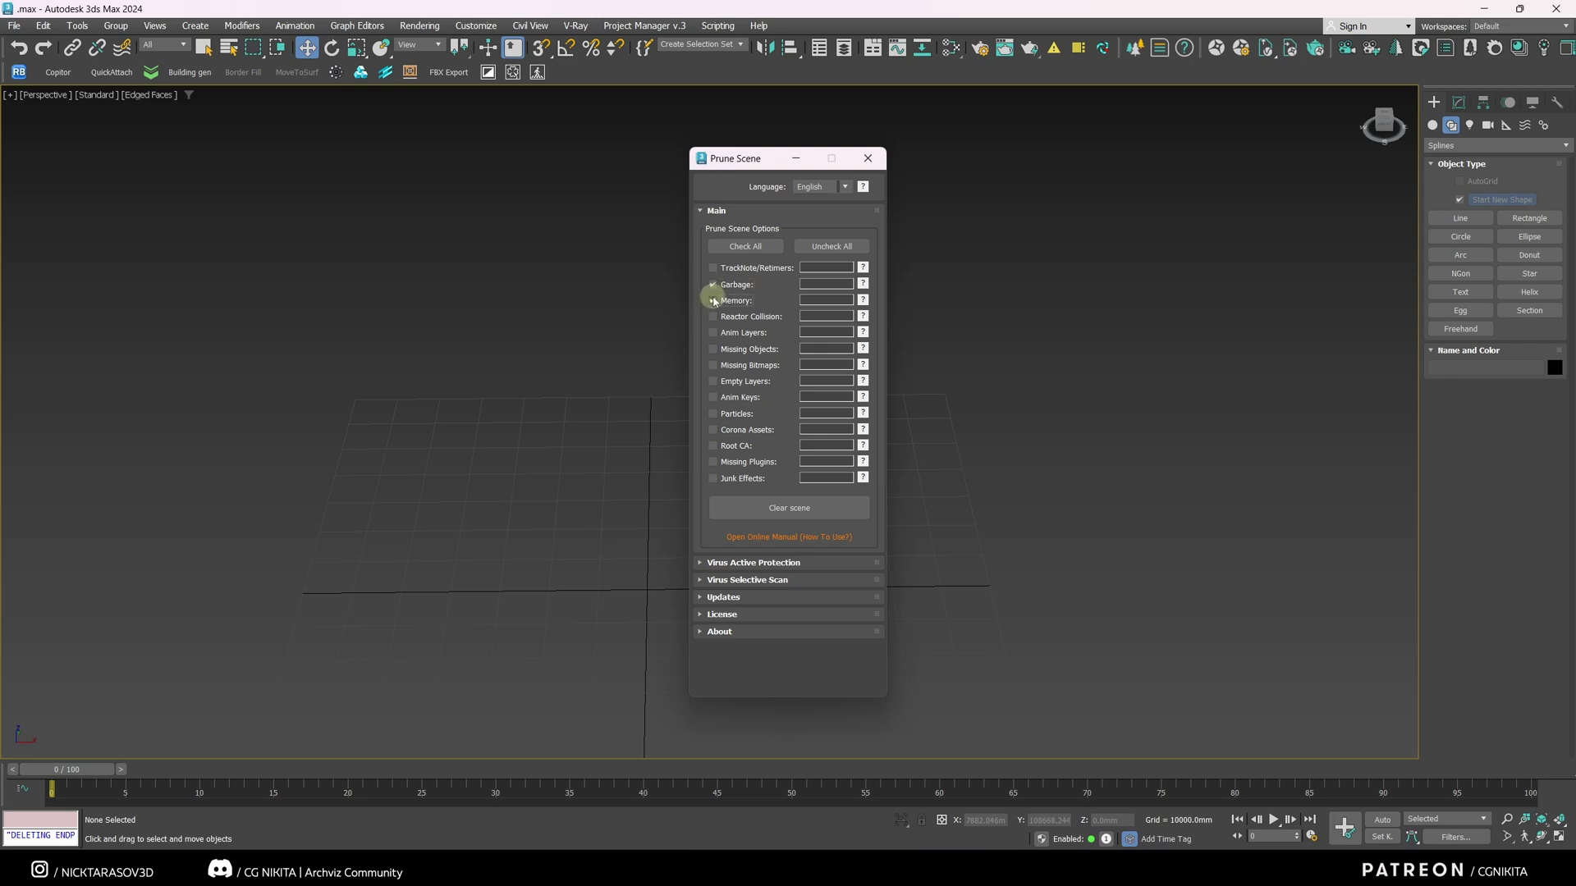
- Enable Missing Plugins and Missing Bitmaps alongside Garbage and Memory in Prune Scene, and clean the scene
{"action": "left_click", "coordinate": [713, 461]}
{"action": "left_click", "coordinate": [713, 366]}
{"action": "left_click", "coordinate": [743, 507]}
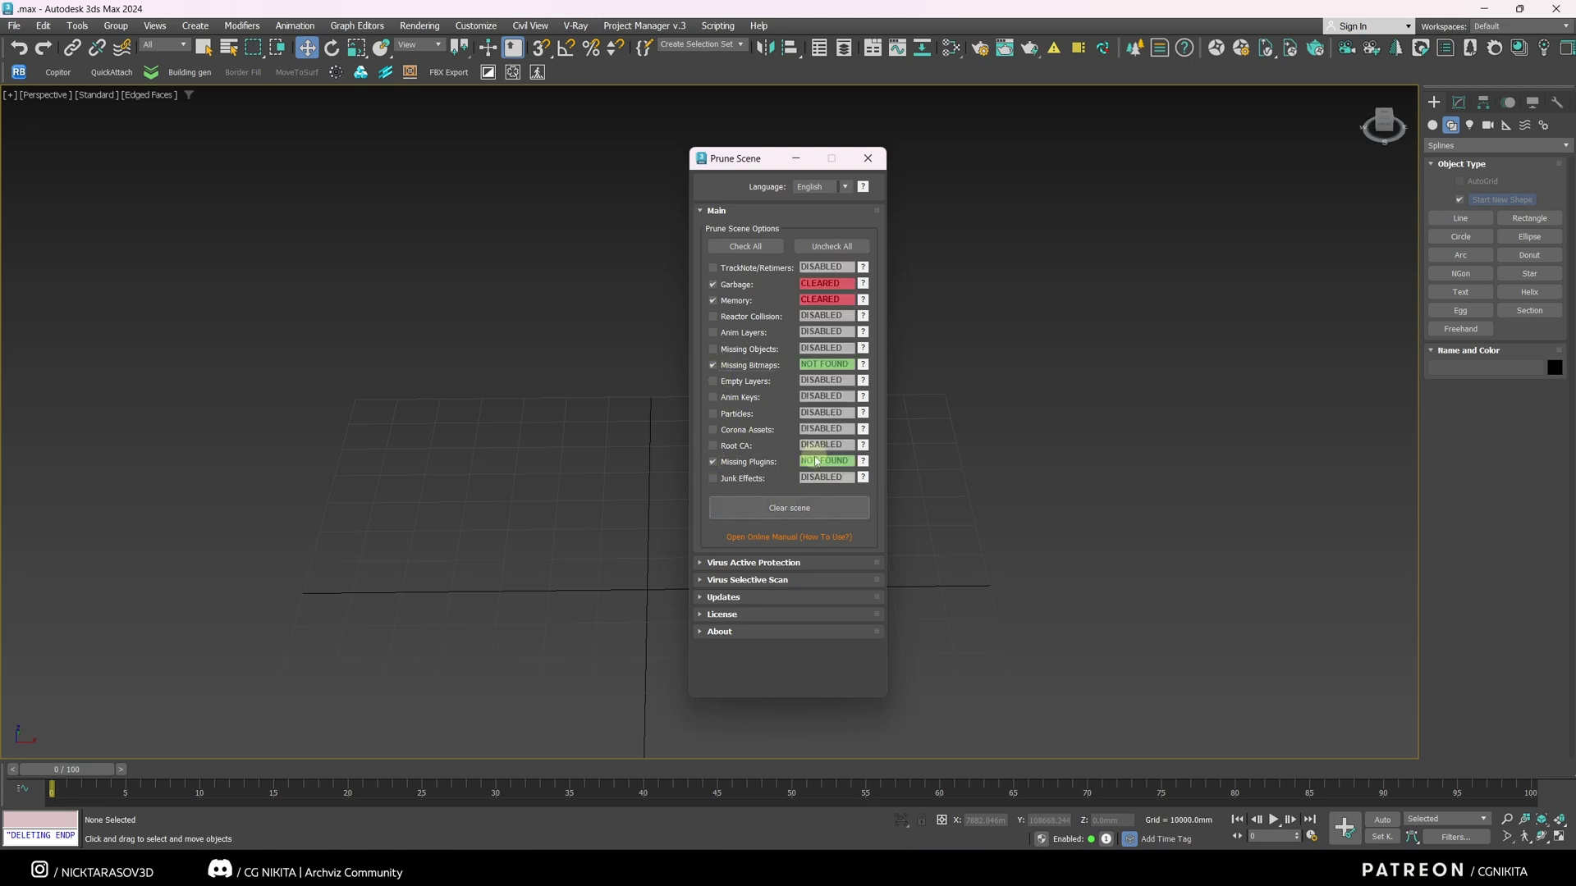
- Review the Virus Active Protection options in Prune Scene and close the script
{"action": "left_click", "coordinate": [743, 562]}
{"action": "scroll", "coordinate": [784, 375], "scroll_direction": "up", "scroll_amount": 1}
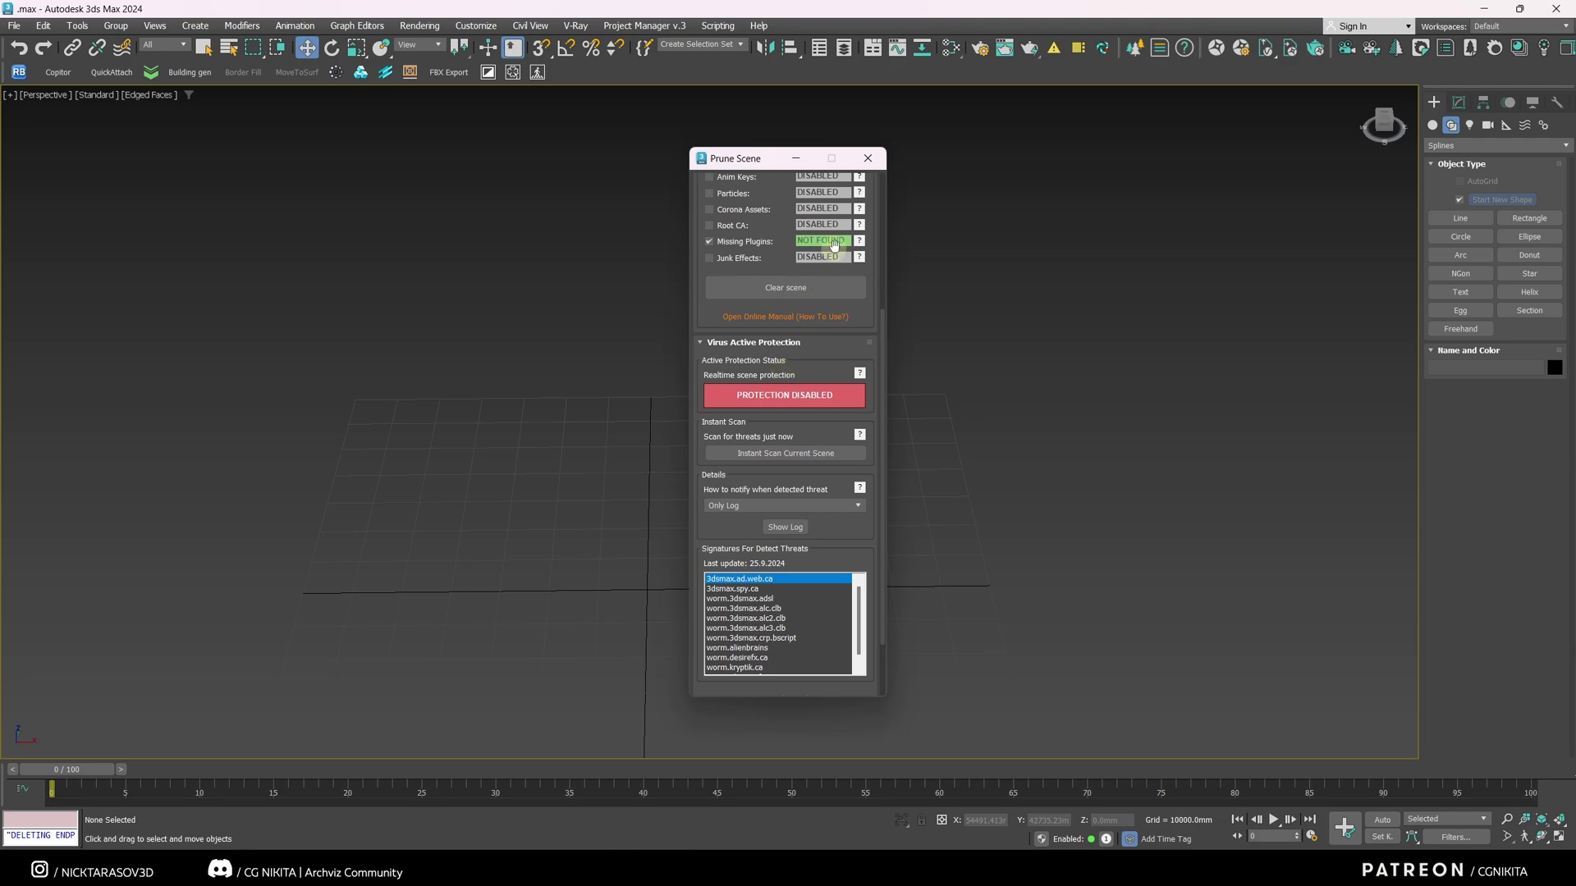
{"action": "left_click", "coordinate": [867, 158]}
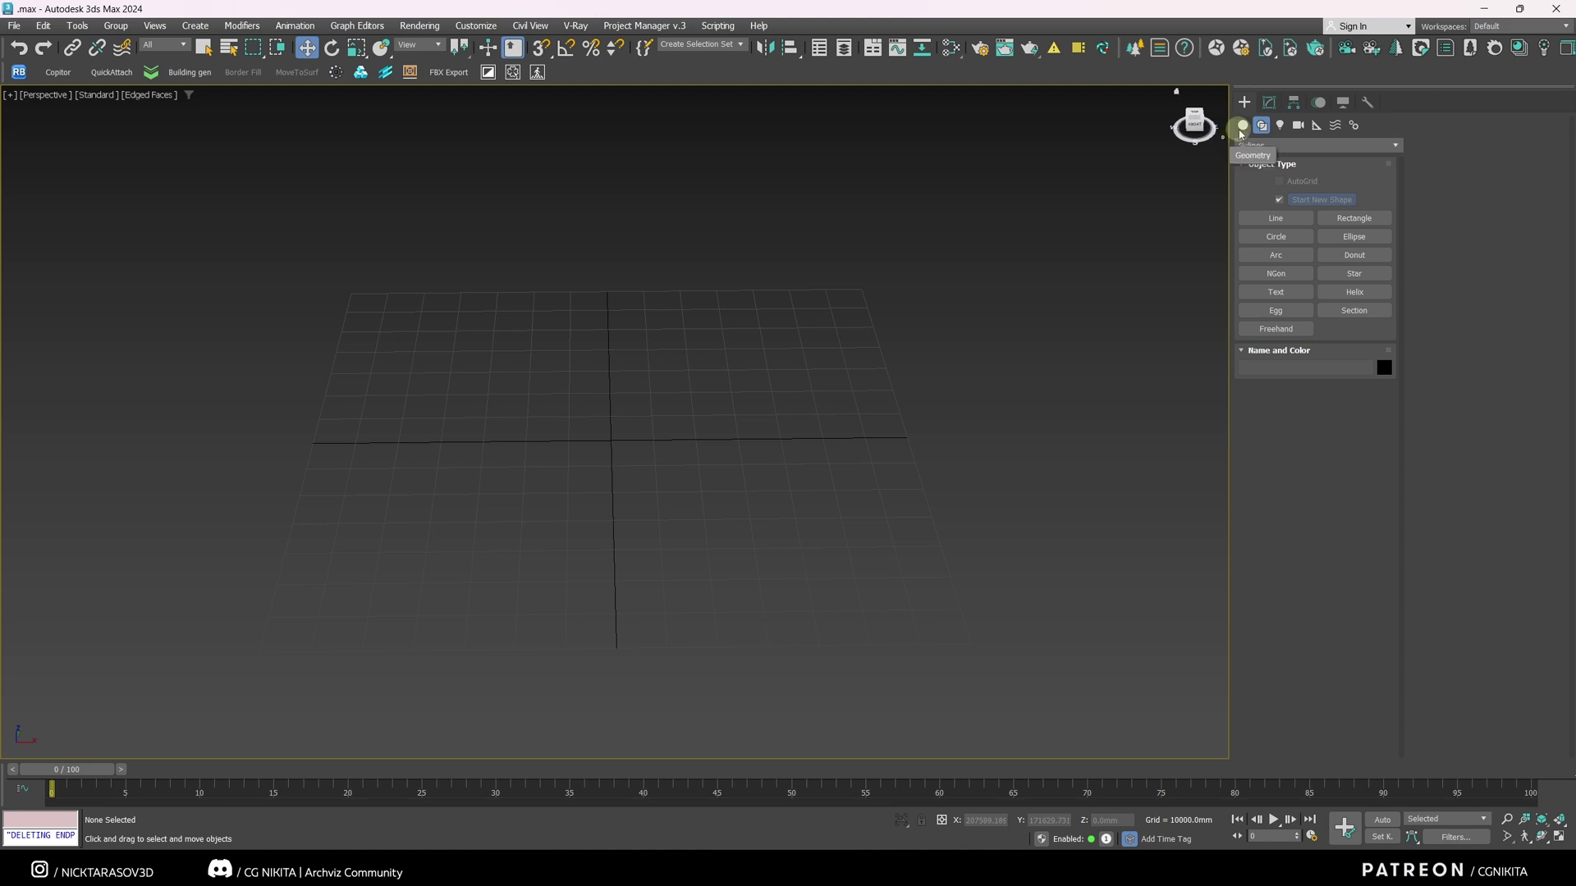
- Create a plane across the perspective grid, about 103,149 mm long and 98,550 mm wide, and switch to moving objects
{"action": "left_click", "coordinate": [1242, 125]}
{"action": "left_click", "coordinate": [1346, 274]}
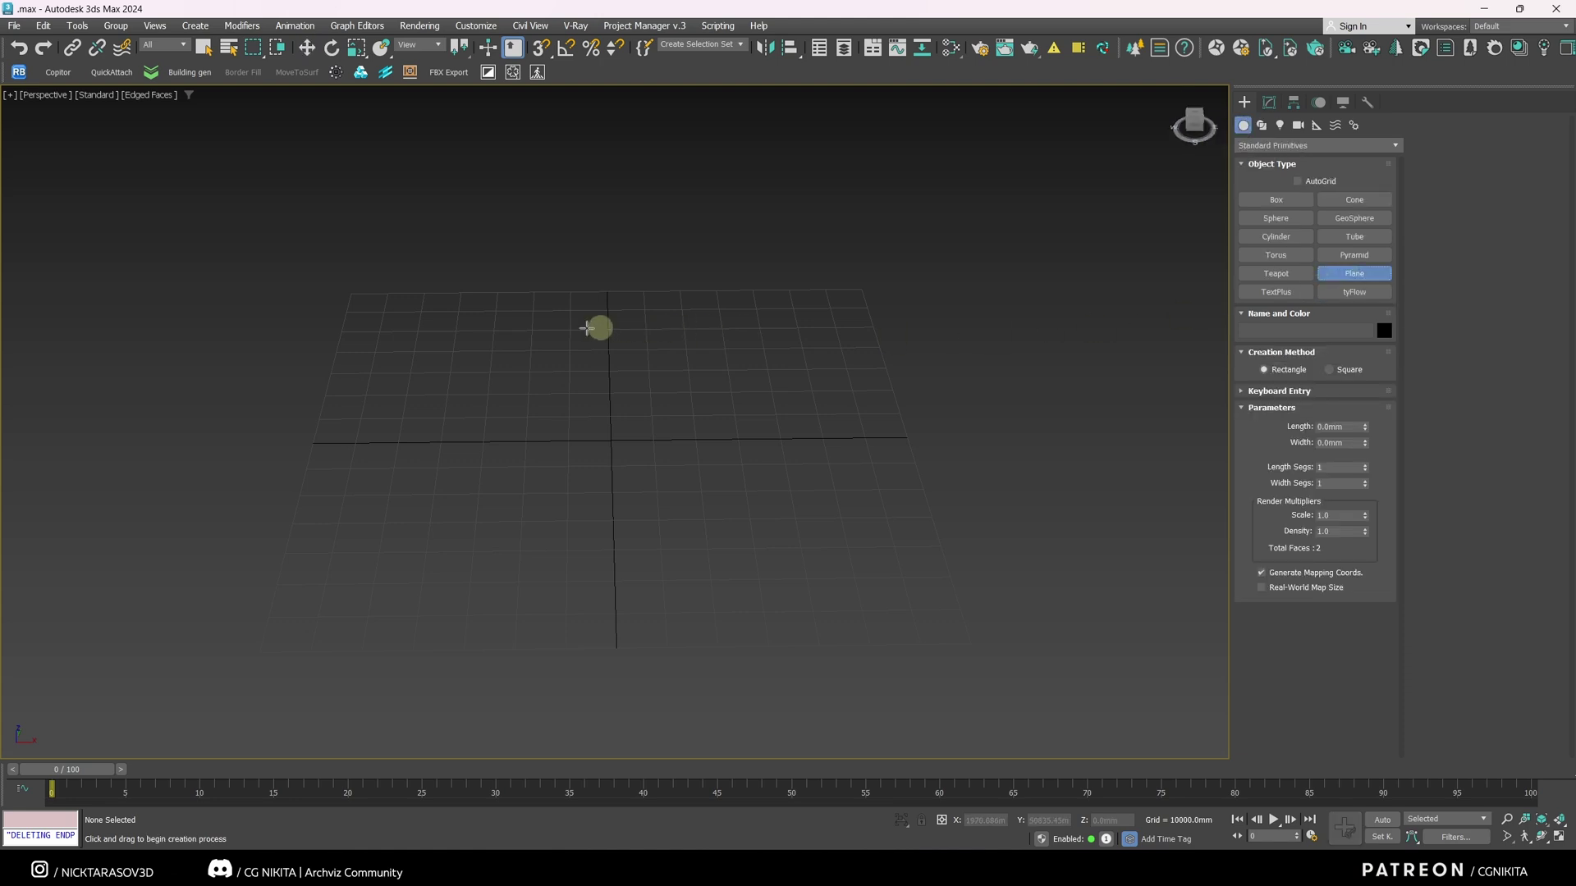
{"action": "left_click_drag", "start_coordinate": [452, 317], "coordinate": [886, 563]}
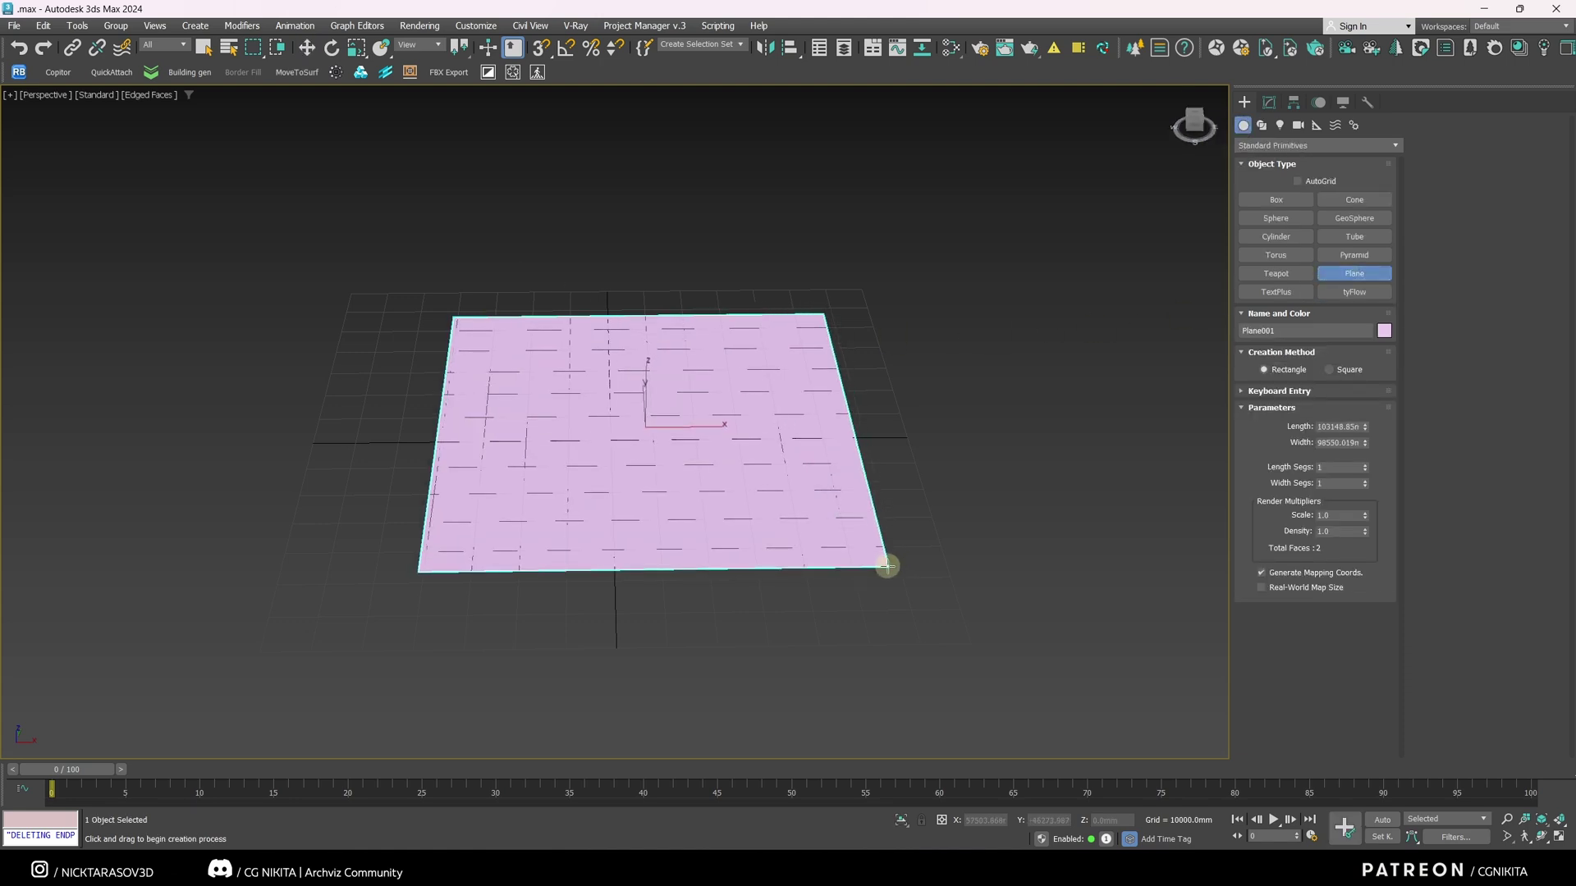
{"action": "key", "text": "w"}
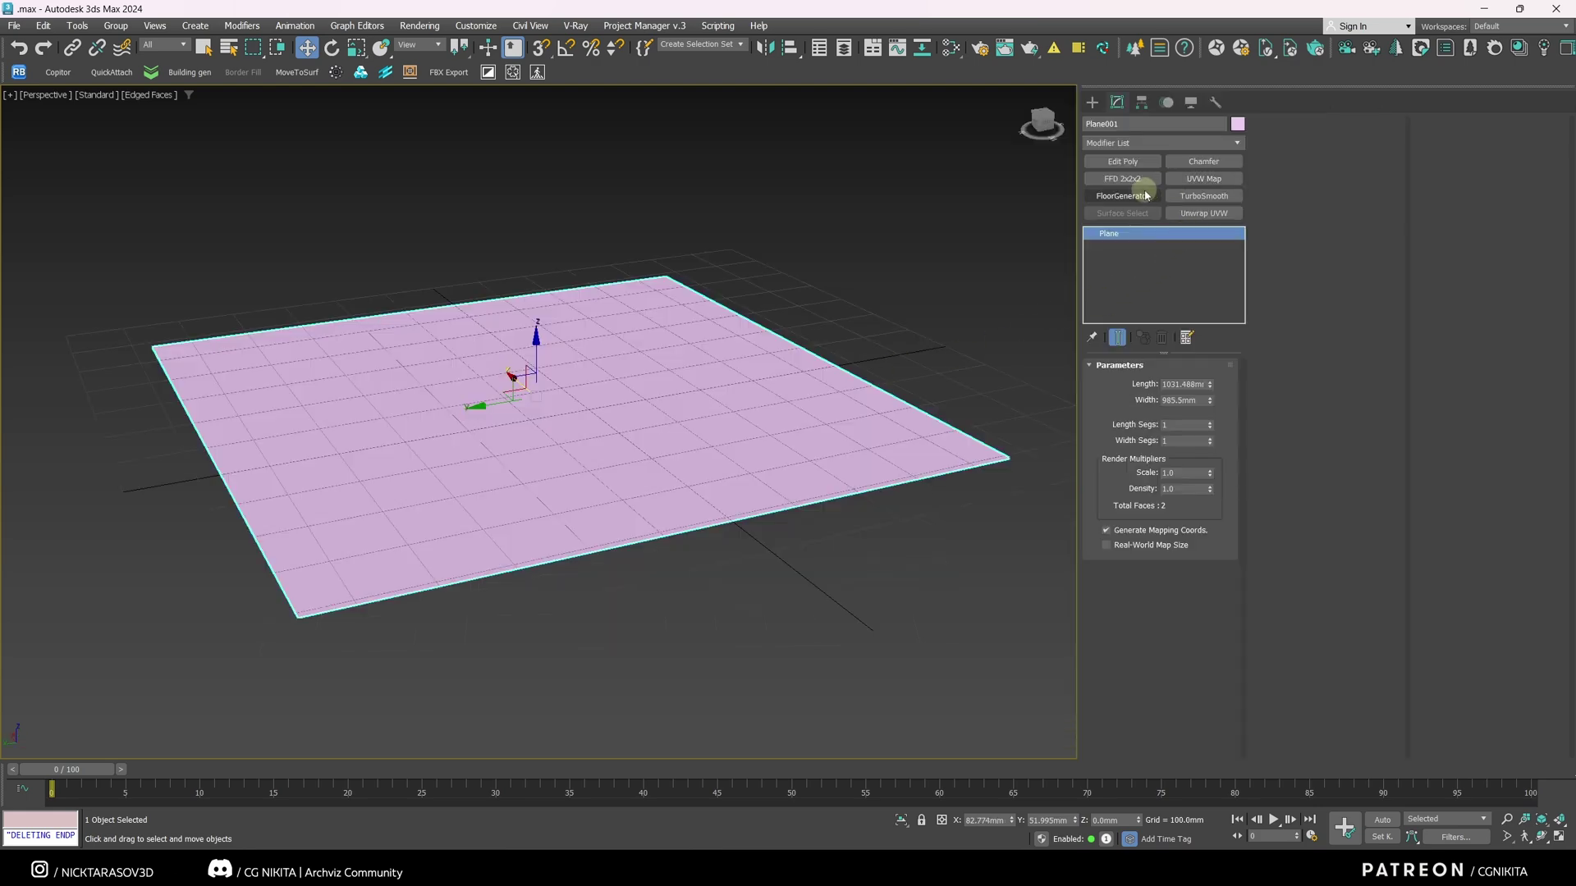
- Apply the FloorGenerator modifier to the plane and set the boards' maximum width to 300 mm
{"action": "left_click", "coordinate": [1133, 195]}
{"action": "scroll", "coordinate": [525, 535], "scroll_direction": "up", "scroll_amount": 1}
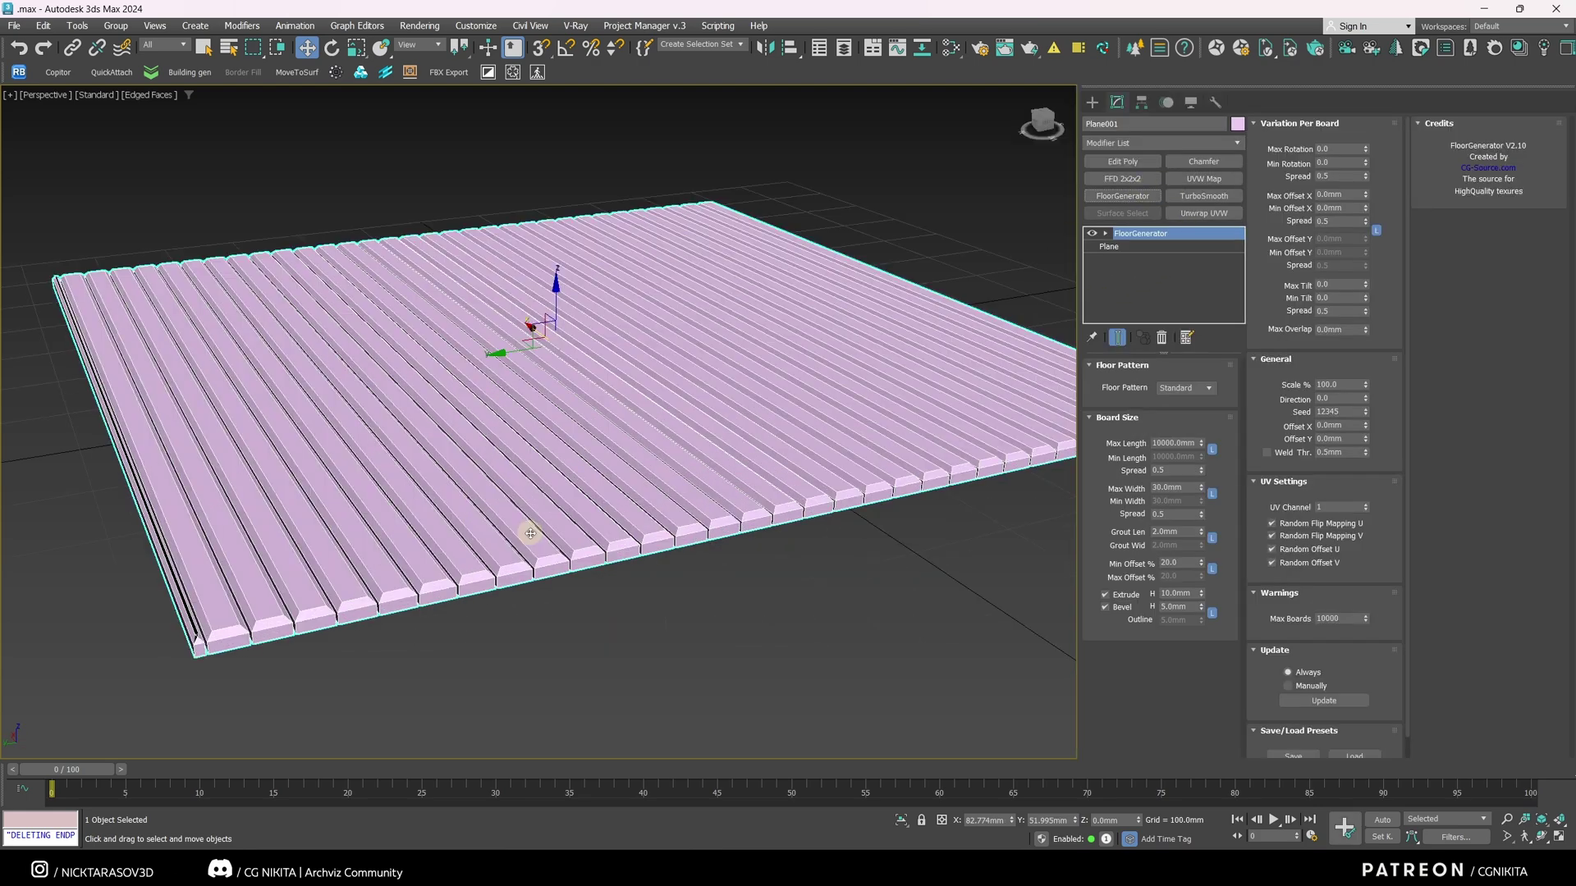
{"action": "middle_click_drag", "start_coordinate": [608, 514], "coordinate": [561, 523], "text": "alt"}
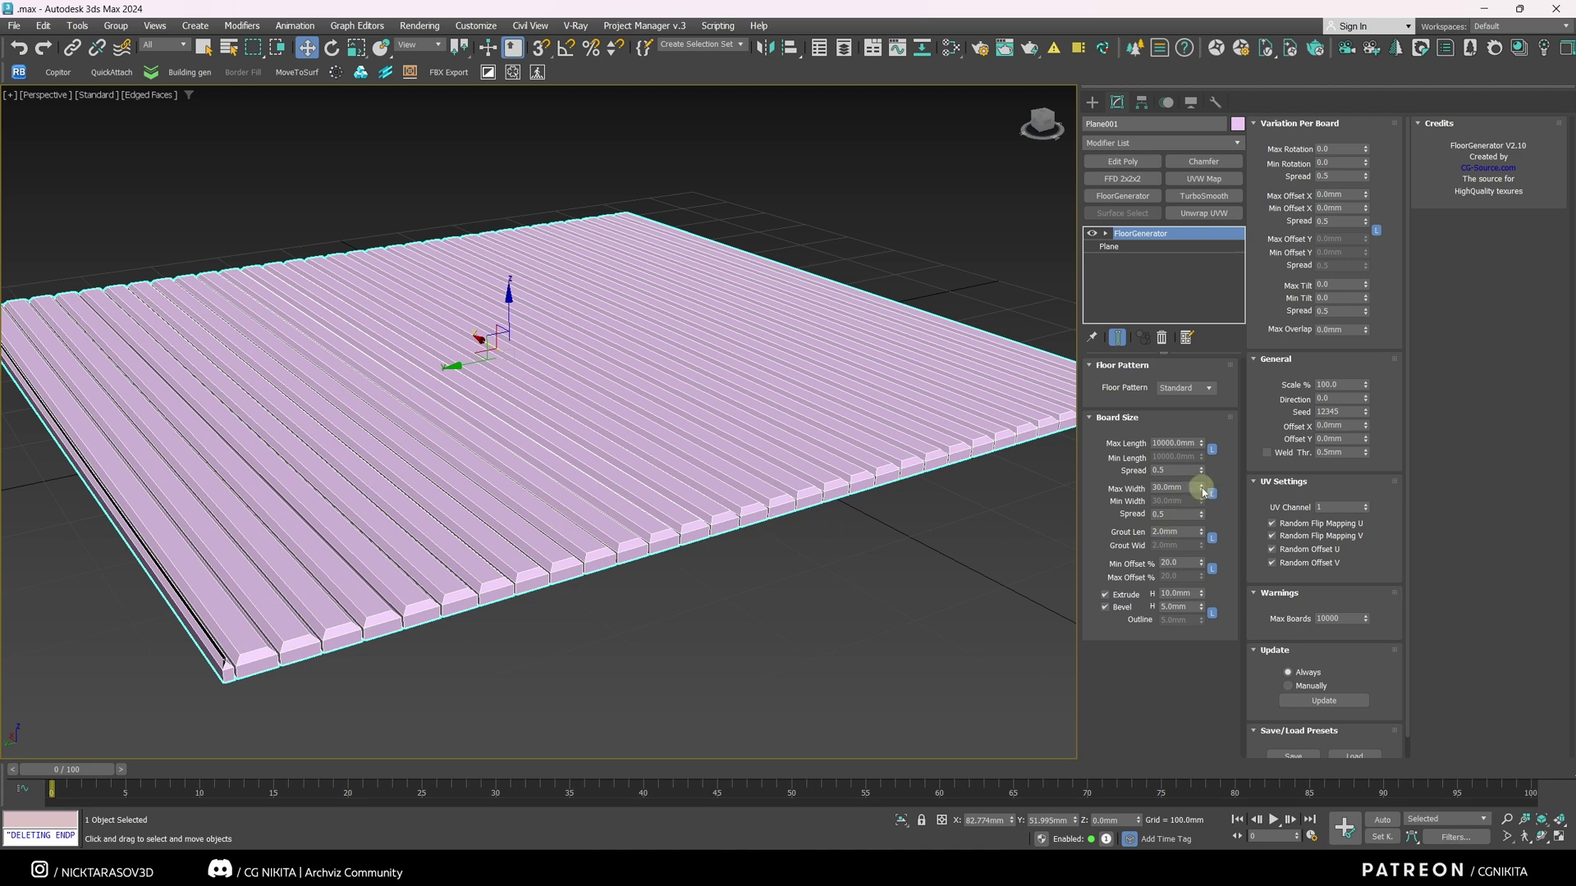
{"action": "left_click", "coordinate": [1164, 489]}
{"action": "type", "text": "300"}
{"action": "key", "text": "Return"}
{"action": "scroll", "coordinate": [717, 538], "scroll_direction": "down", "scroll_amount": 5}
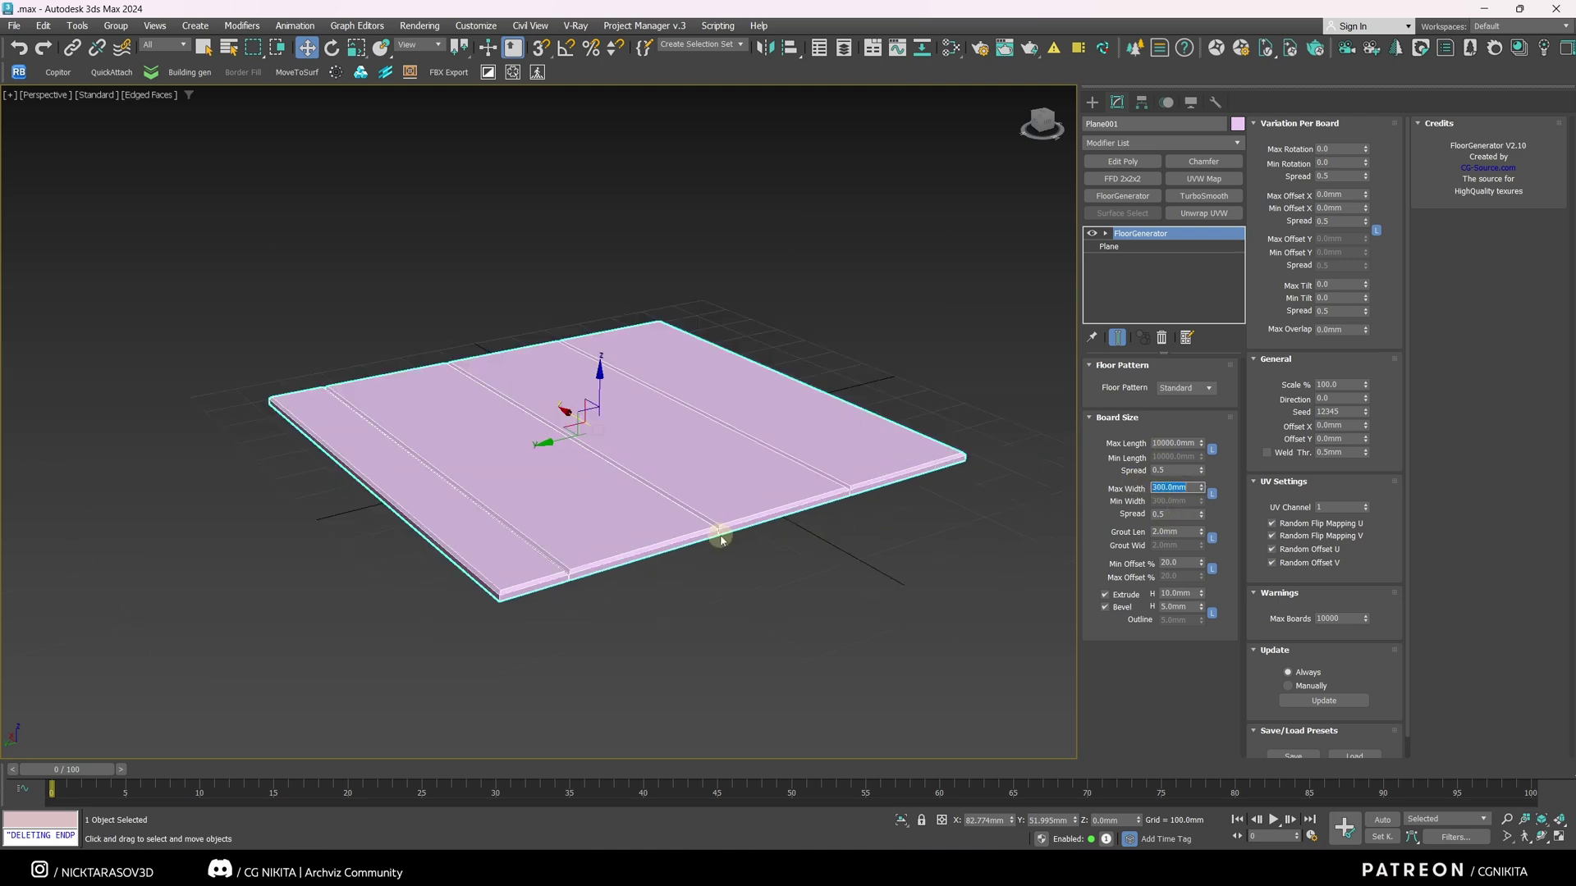
- Enlarge the base plane under FloorGenerator to 5000 mm in length and width
{"action": "left_click", "coordinate": [1126, 250]}
{"action": "left_click_drag", "start_coordinate": [1210, 385], "coordinate": [1213, 247]}
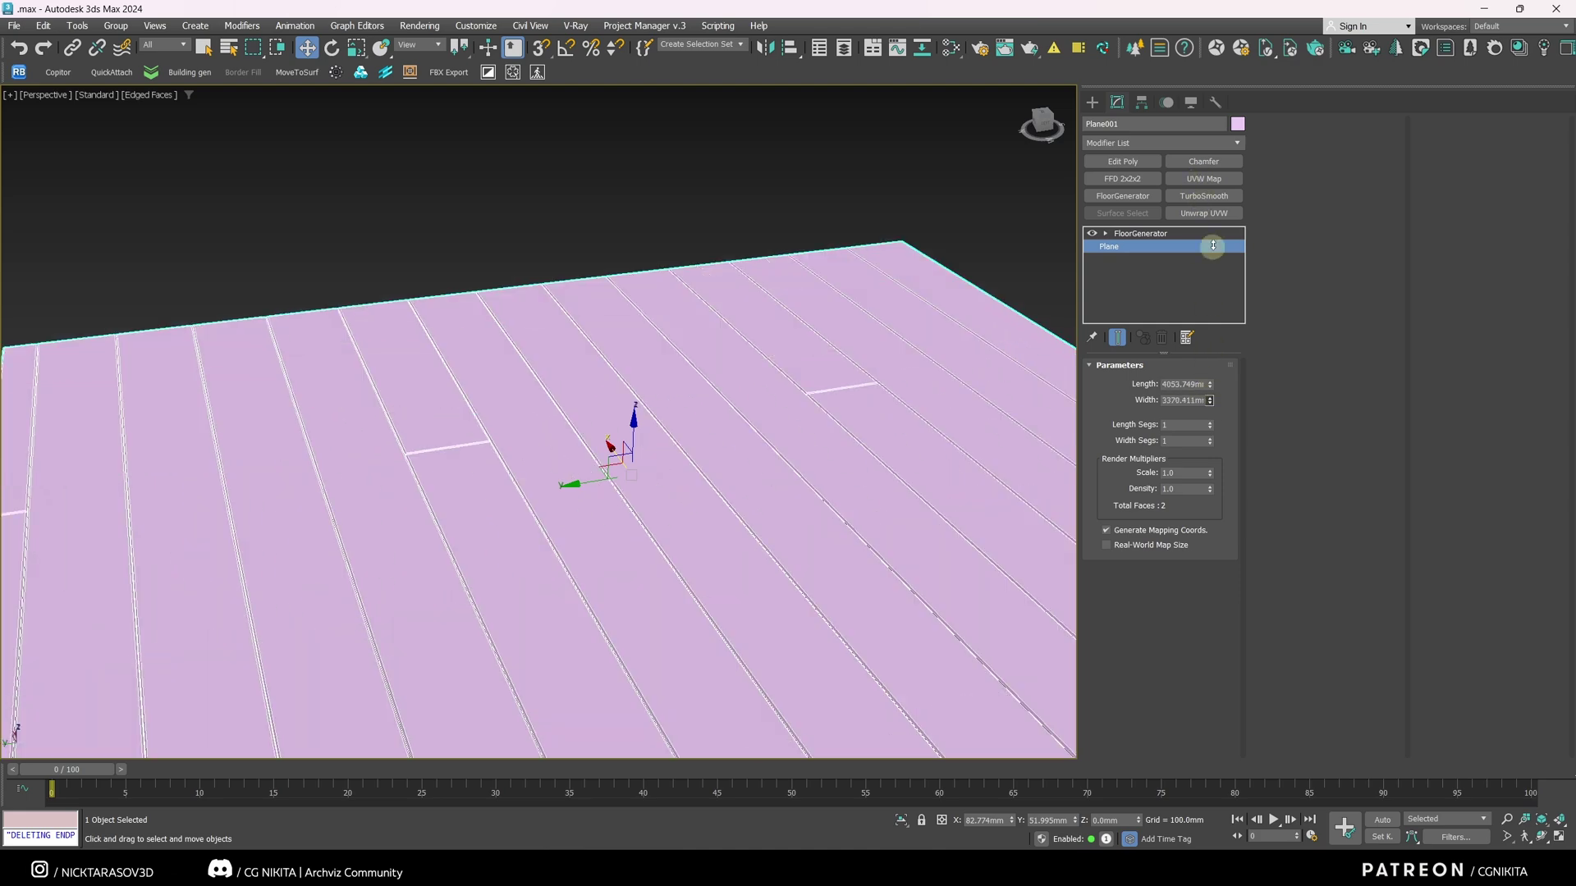
{"action": "scroll", "coordinate": [591, 493], "scroll_direction": "down", "scroll_amount": 4}
{"action": "scroll", "coordinate": [592, 500], "scroll_direction": "up", "scroll_amount": 4}
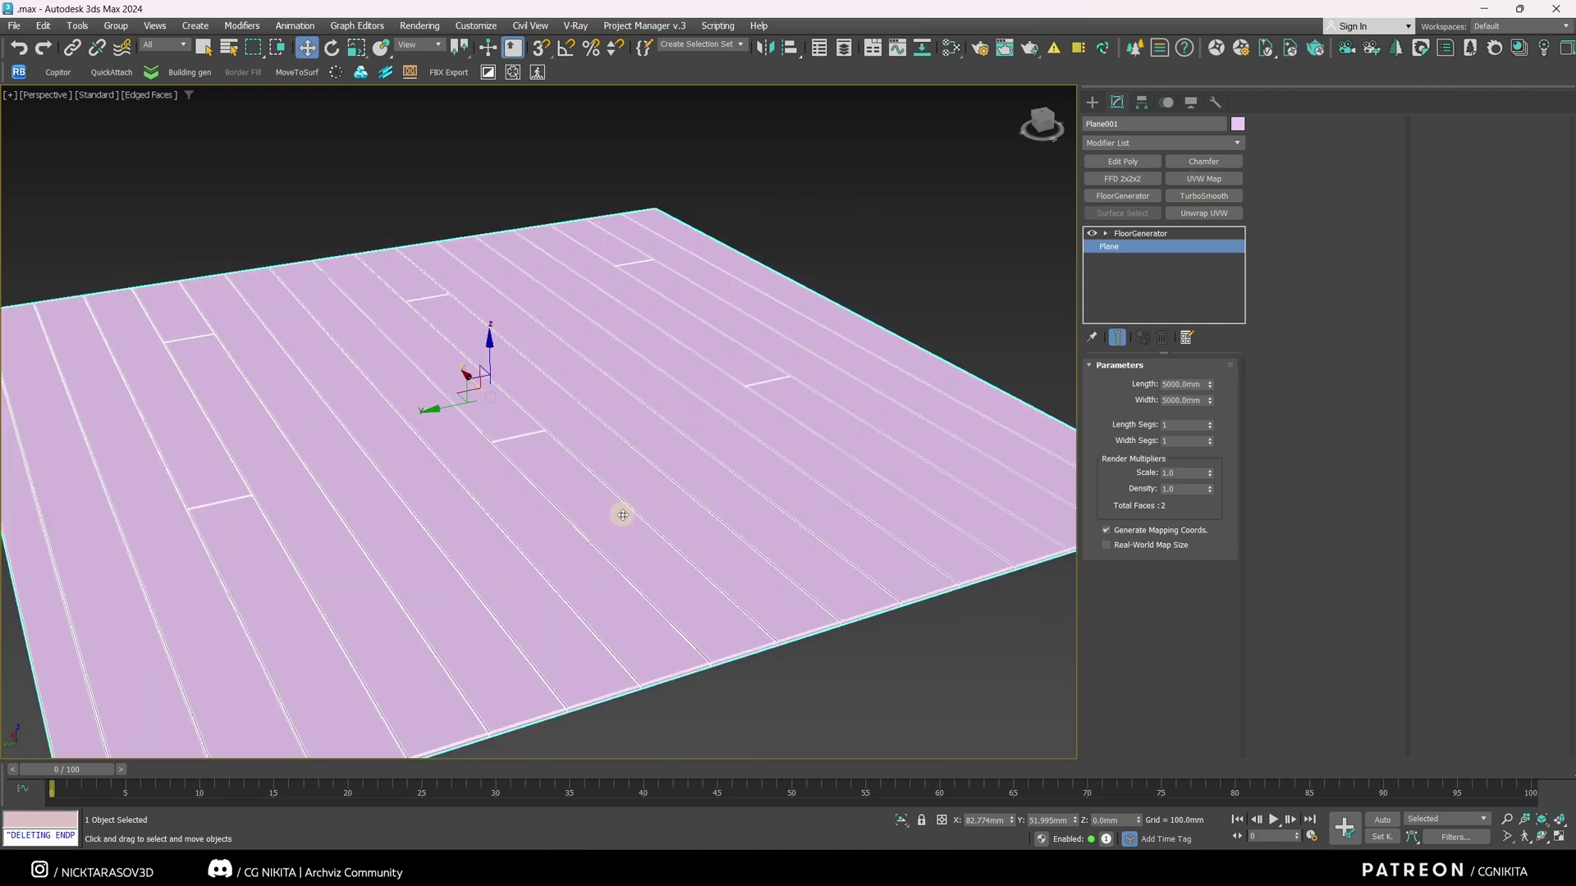
- Set the maximum board length in FloorGenerator to 1800 mm
{"action": "middle_click_drag", "start_coordinate": [620, 513], "coordinate": [642, 513]}
{"action": "left_click_drag", "start_coordinate": [1152, 444], "coordinate": [1159, 443]}
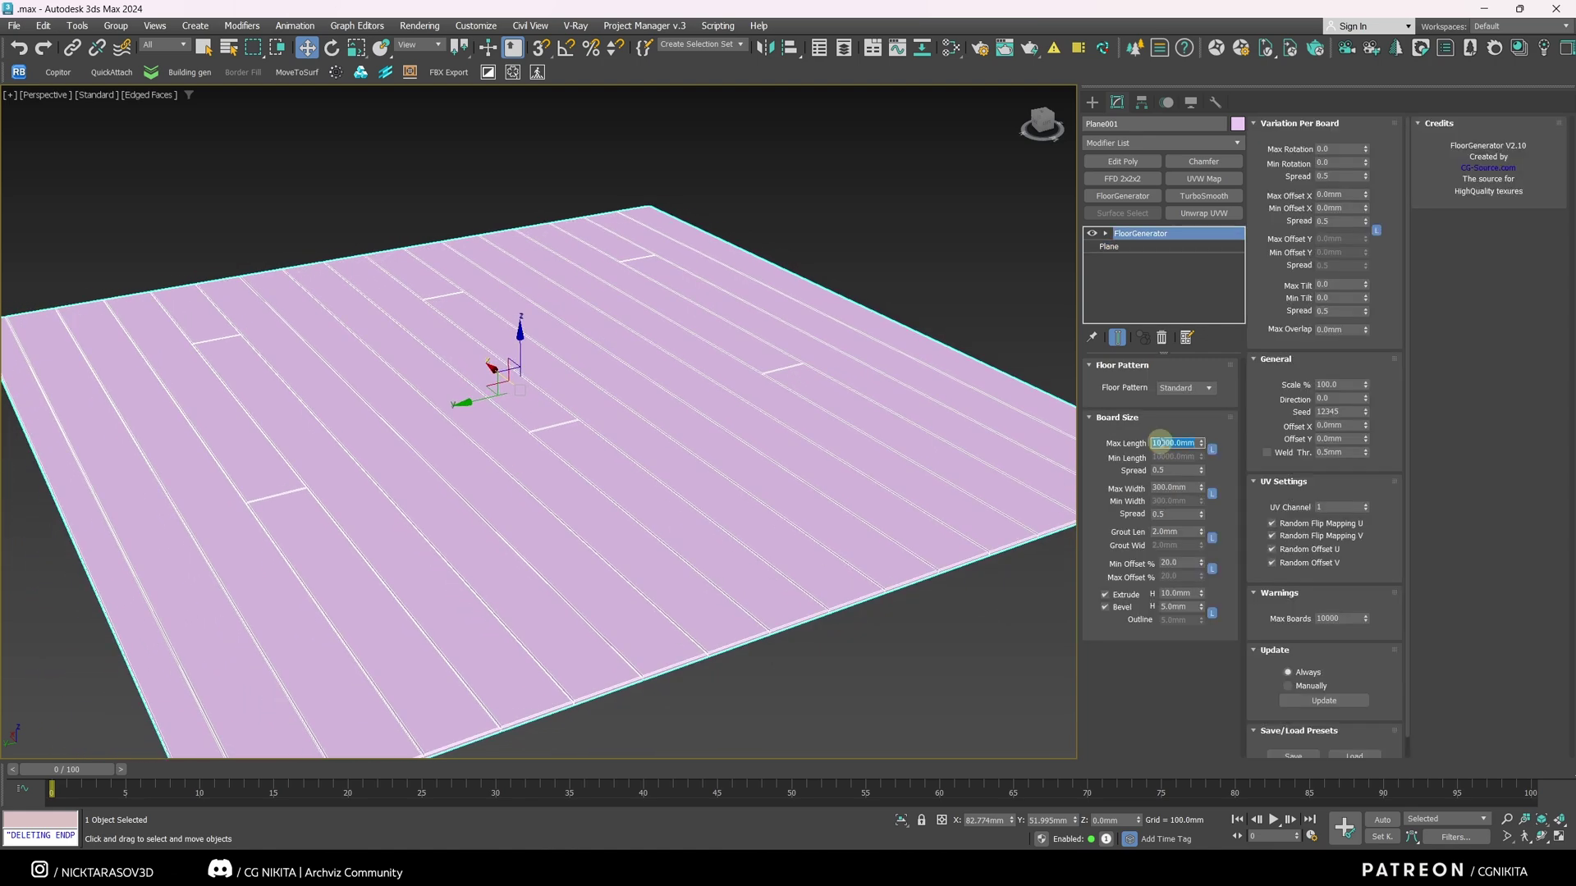
{"action": "key", "text": "Return"}
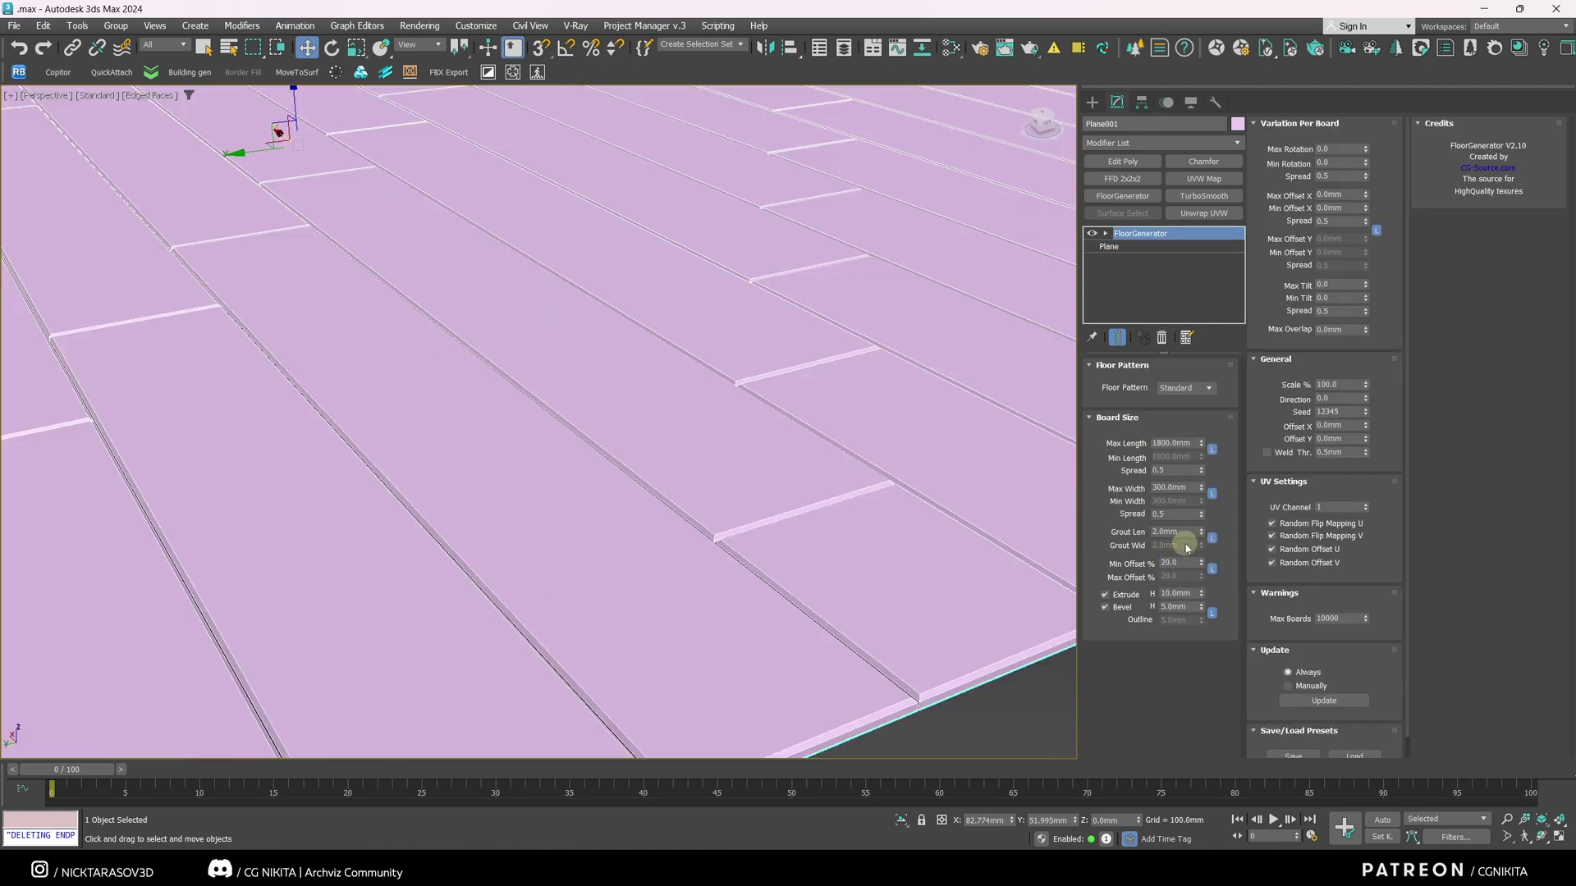
- Adjust the boards to a 15.8 mm extrusion, 4.4 mm bevel, 4.2 mm grout length and 49.2% minimum offset
{"action": "left_click_drag", "start_coordinate": [1204, 597], "coordinate": [1209, 632]}
{"action": "left_click_drag", "start_coordinate": [1201, 531], "coordinate": [1220, 475]}
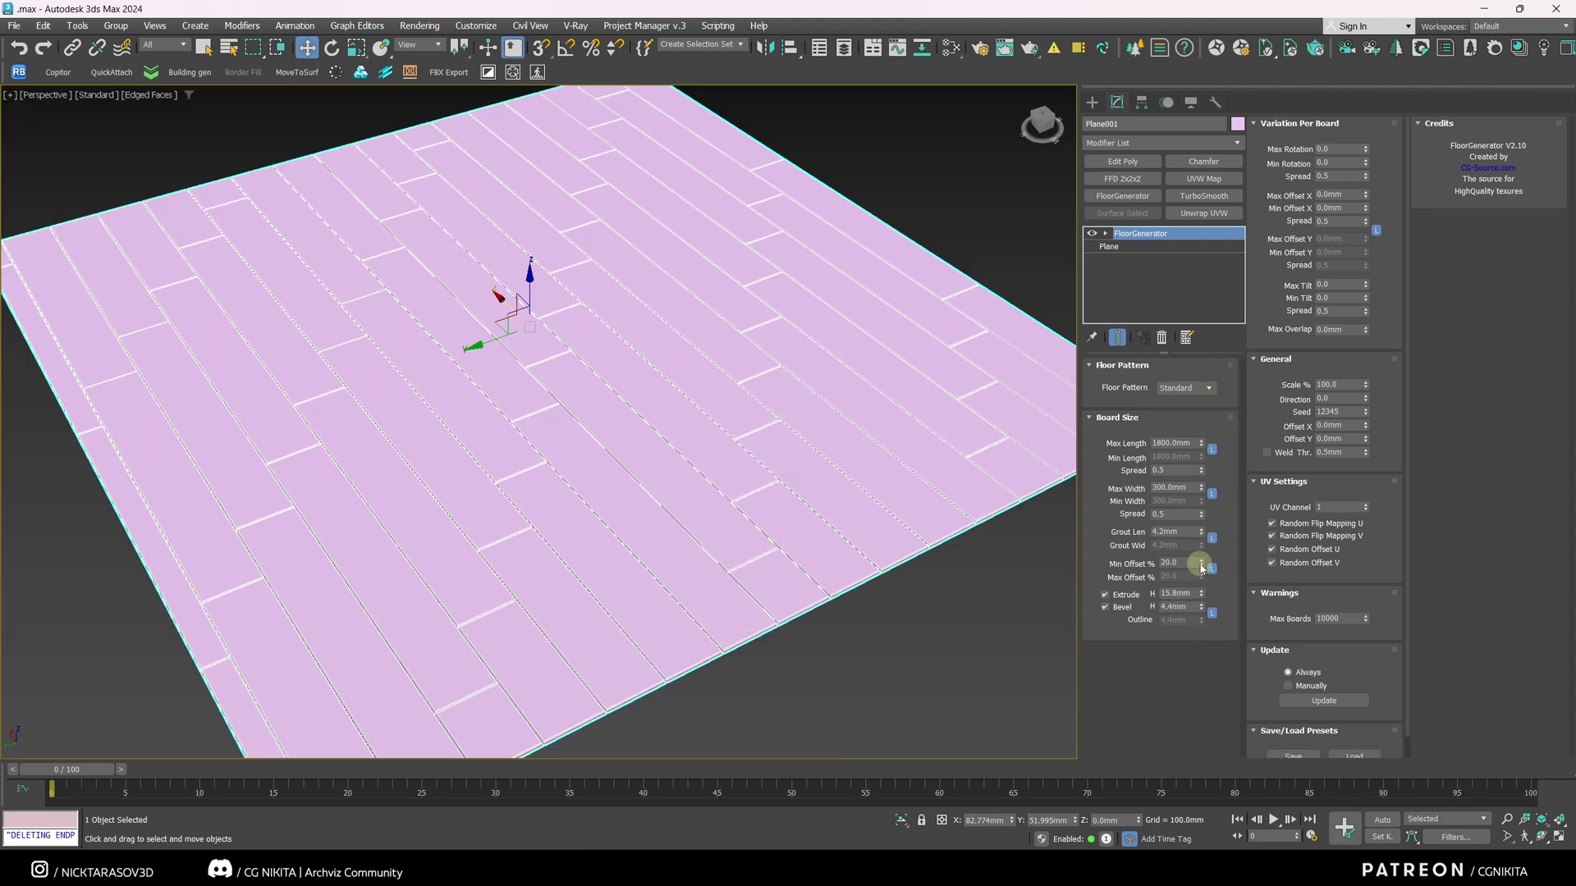
{"action": "left_click_drag", "start_coordinate": [1202, 566], "coordinate": [1161, 468]}
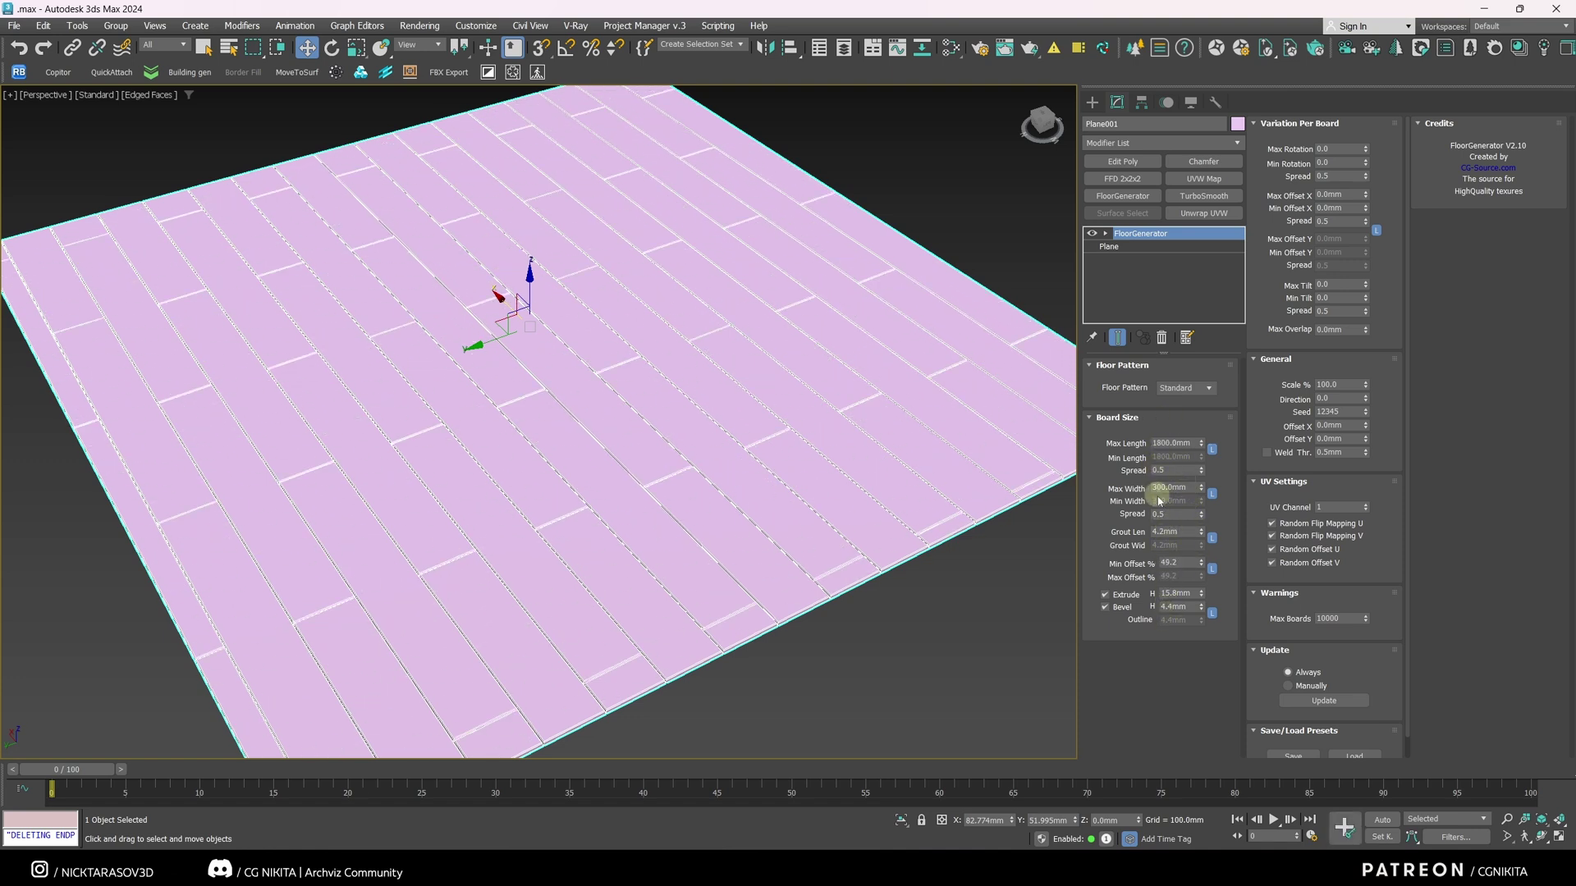
- Unlink the minimum board length and width from their maximums and set the length range to 1000–2000 mm
{"action": "left_click", "coordinate": [1212, 449]}
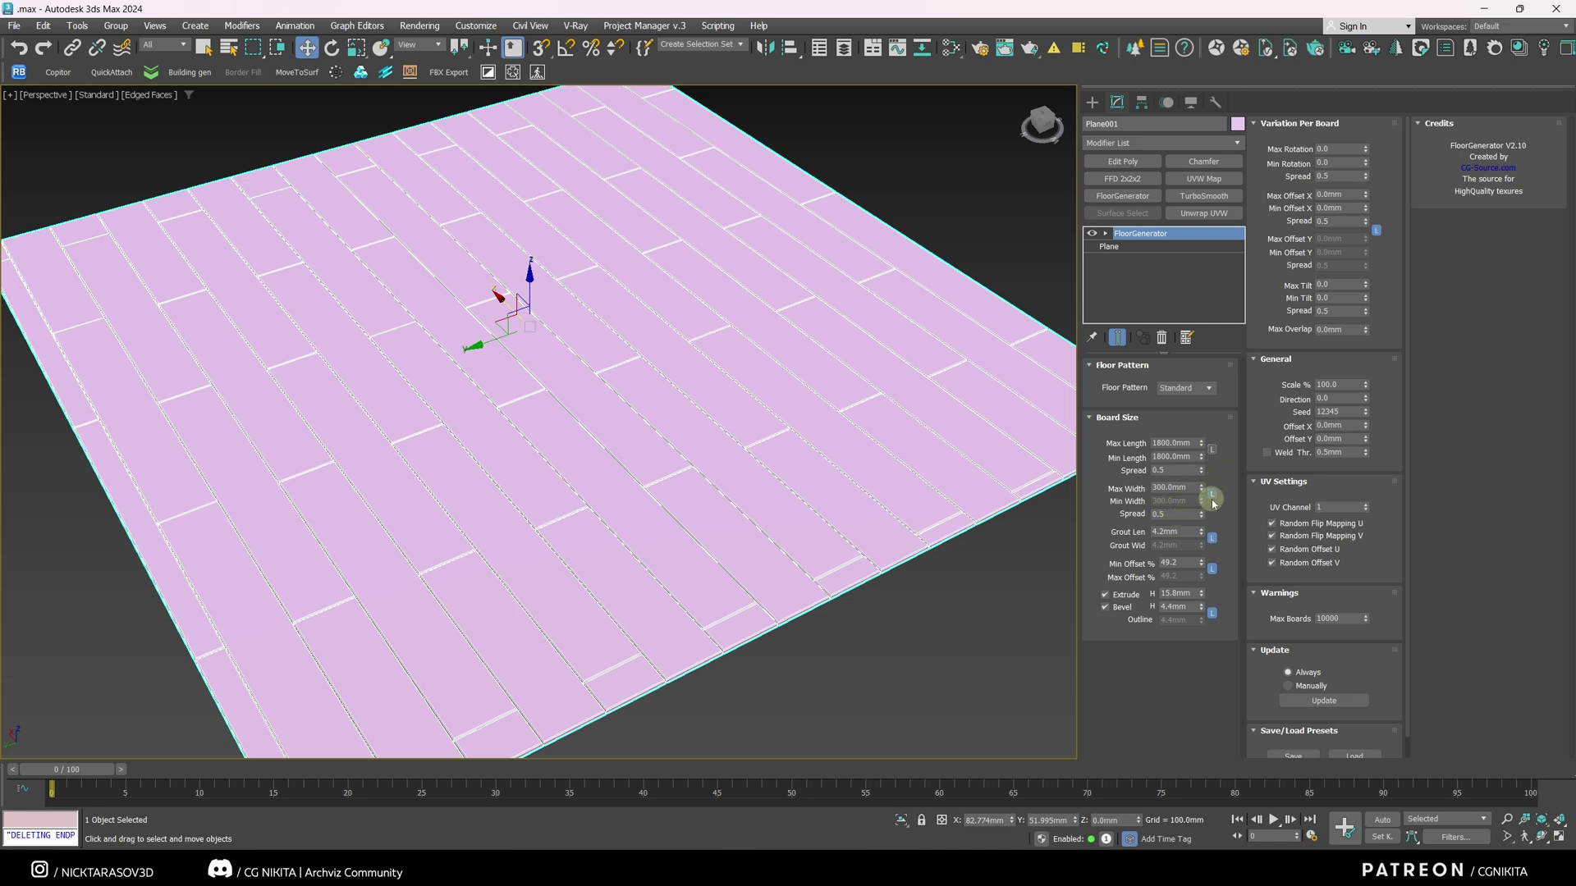
{"action": "double_click", "coordinate": [1153, 457]}
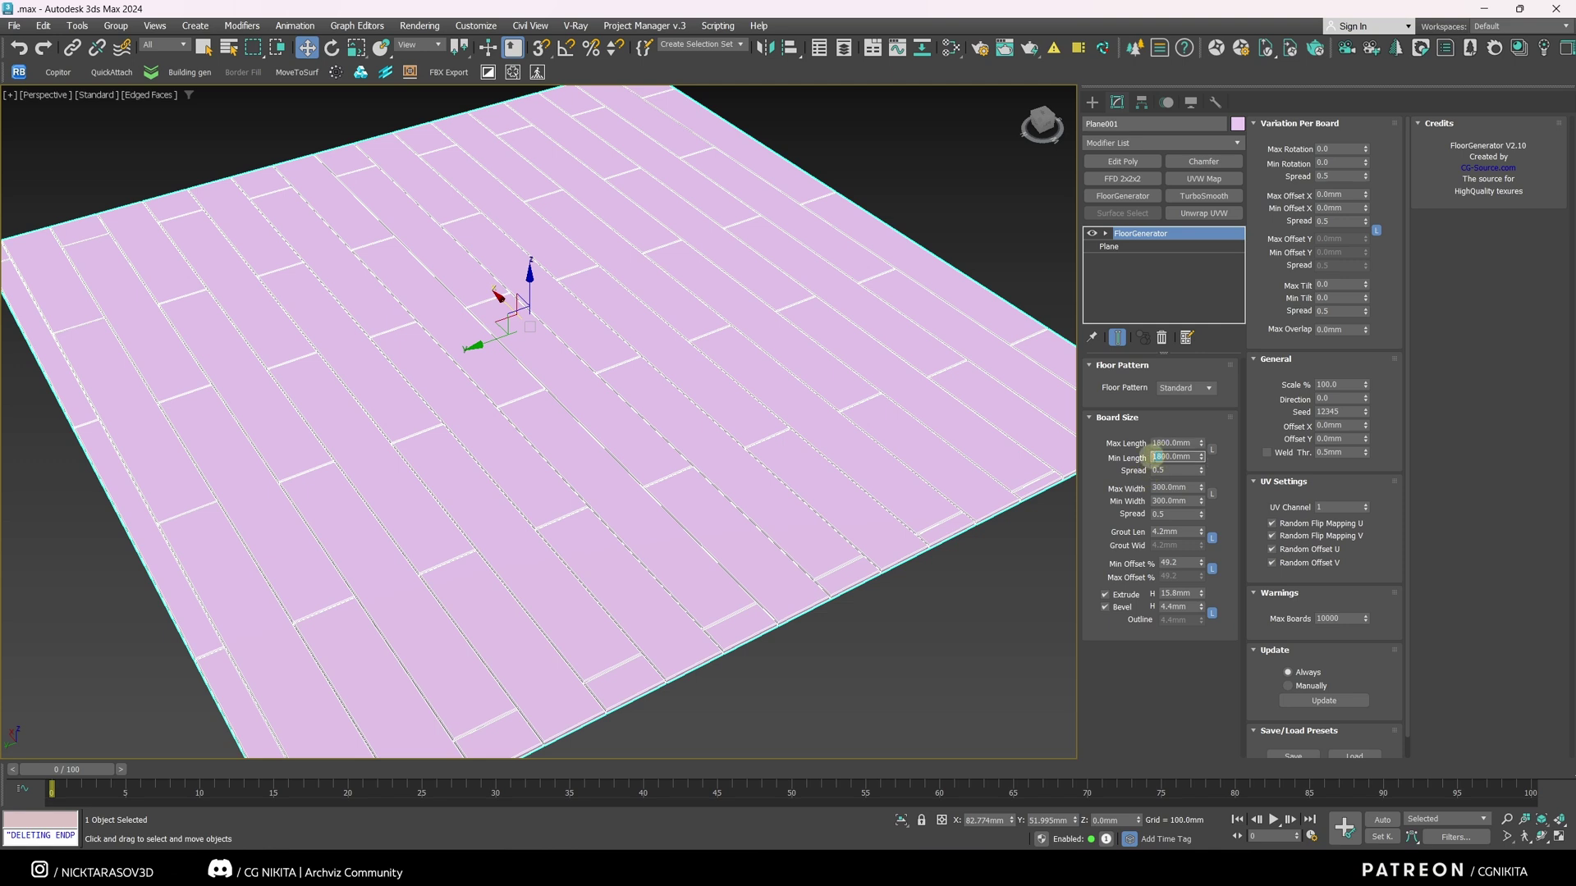
{"action": "double_click", "coordinate": [1165, 488]}
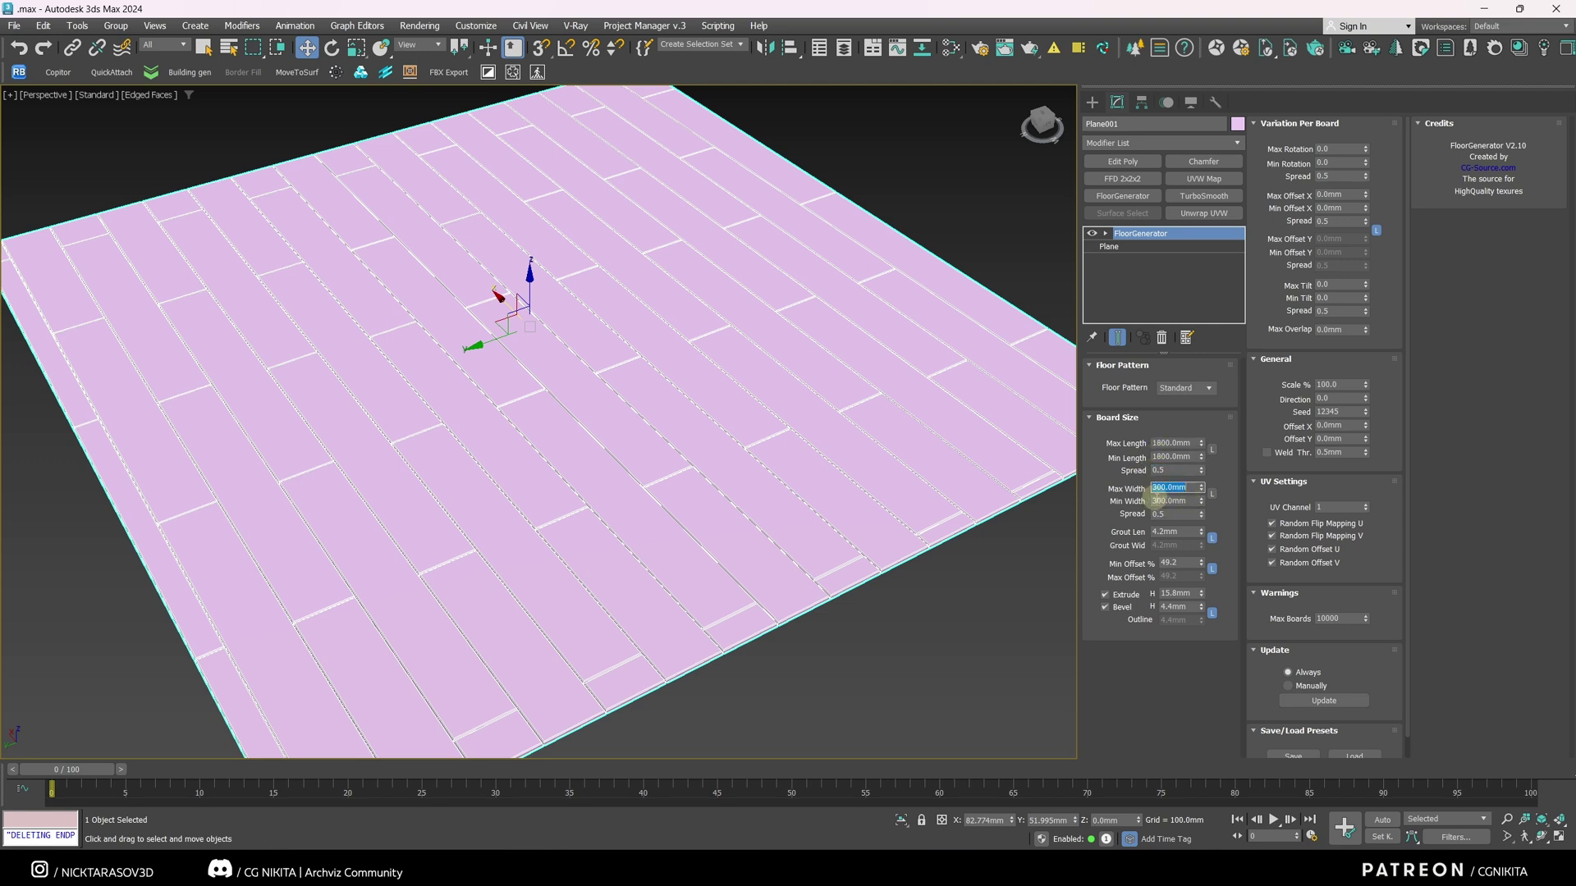
{"action": "left_click_drag", "start_coordinate": [1162, 500], "coordinate": [1151, 500]}
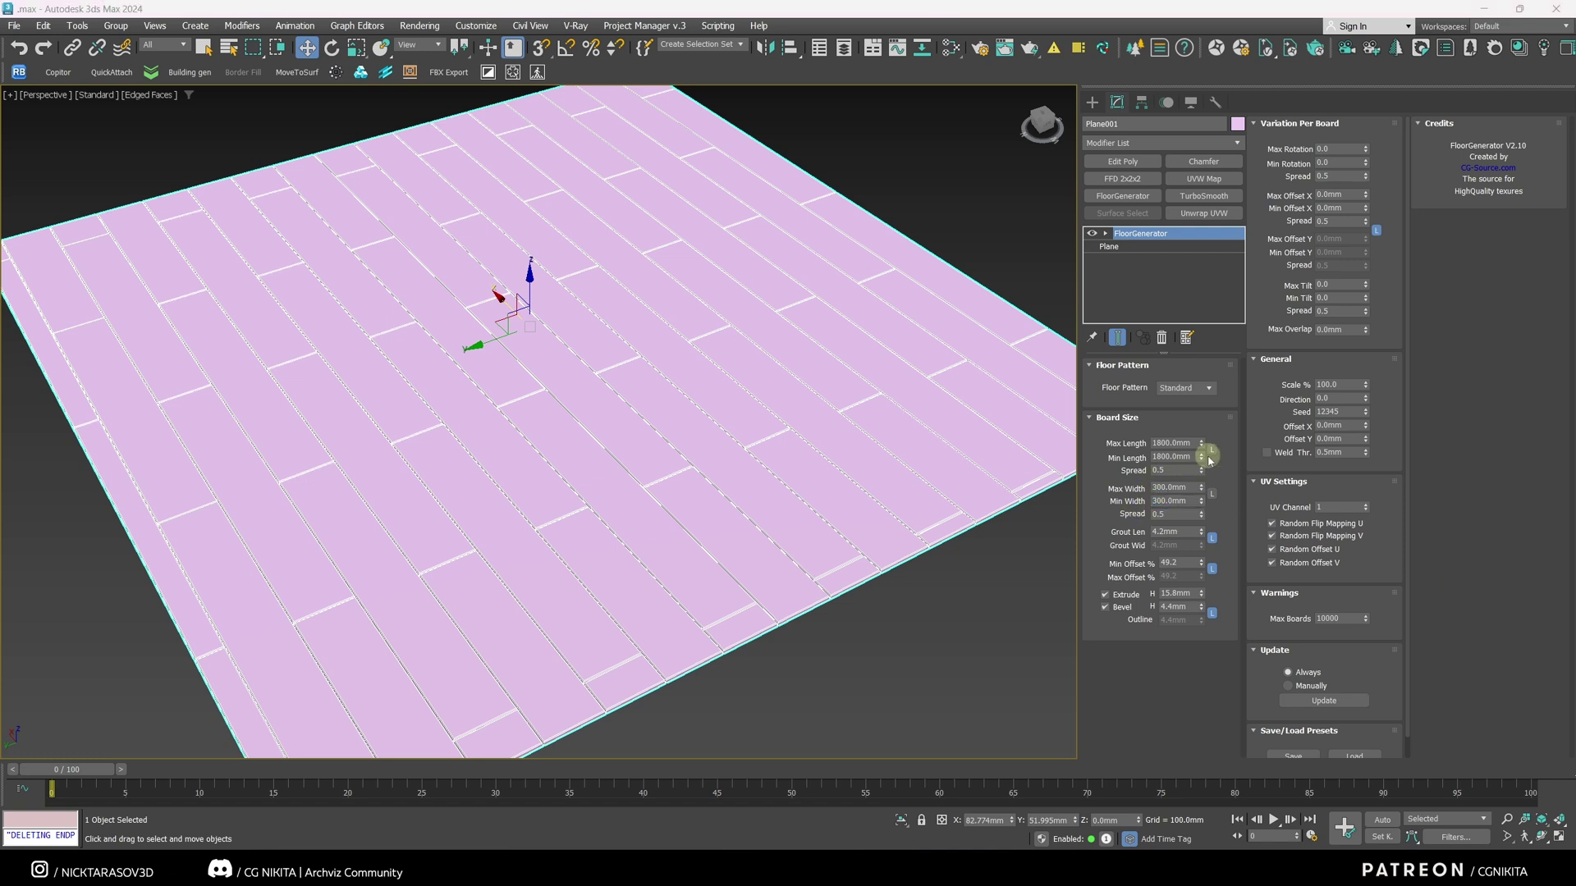
{"action": "left_click", "coordinate": [1186, 442]}
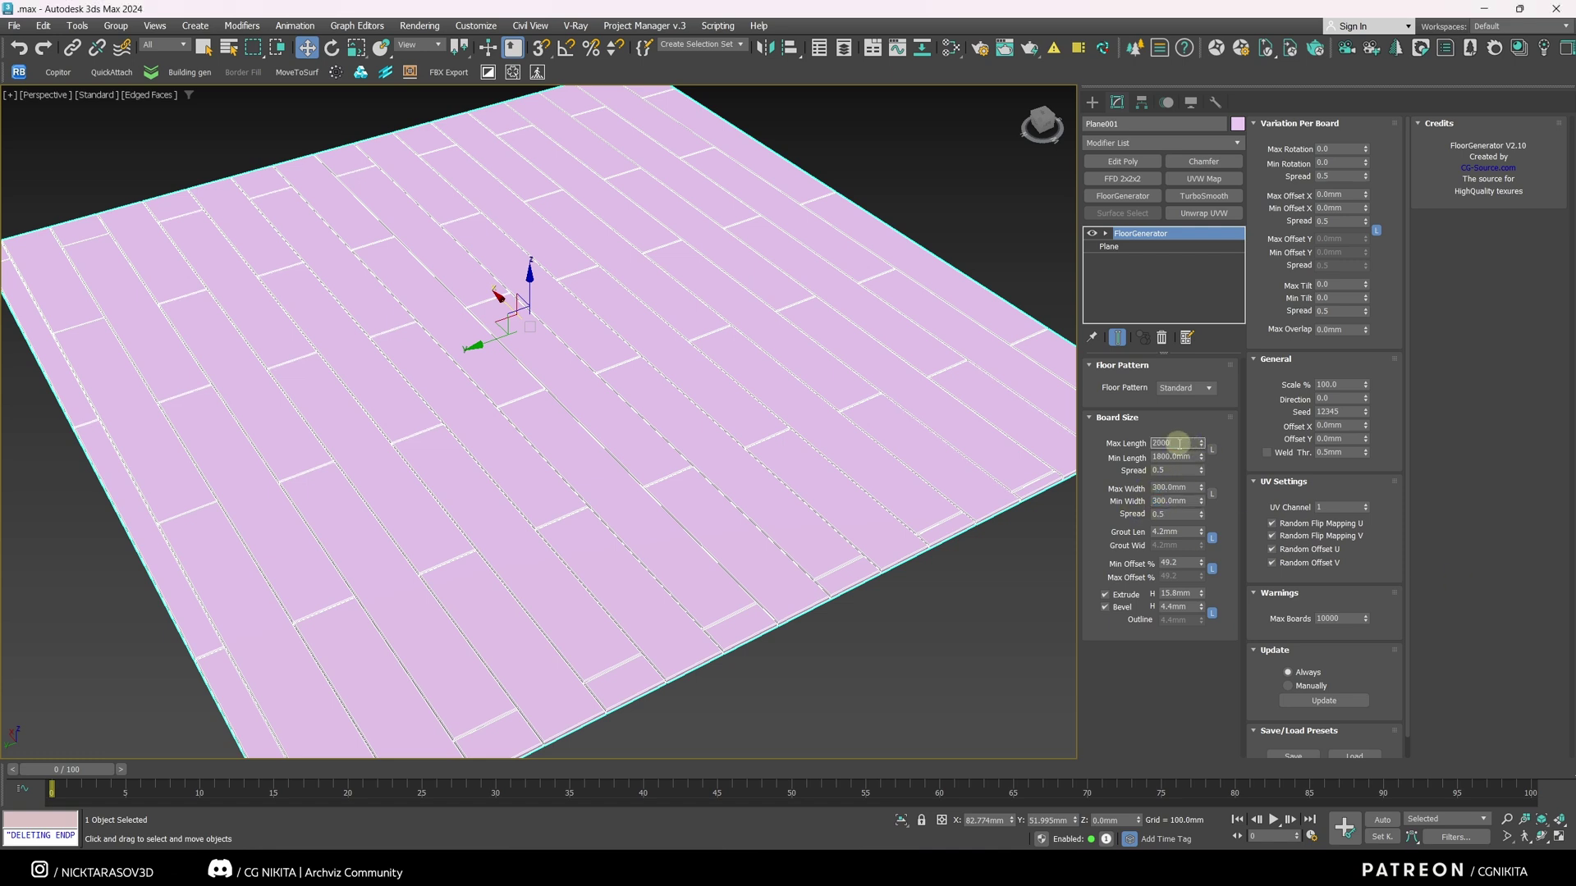
{"action": "key", "text": "Tab"}
{"action": "type", "text": "1000"}
- Set the minimum board width to 100 mm, with a length spread of 0.76 and a width spread of 0.64
{"action": "double_click", "coordinate": [1166, 500]}
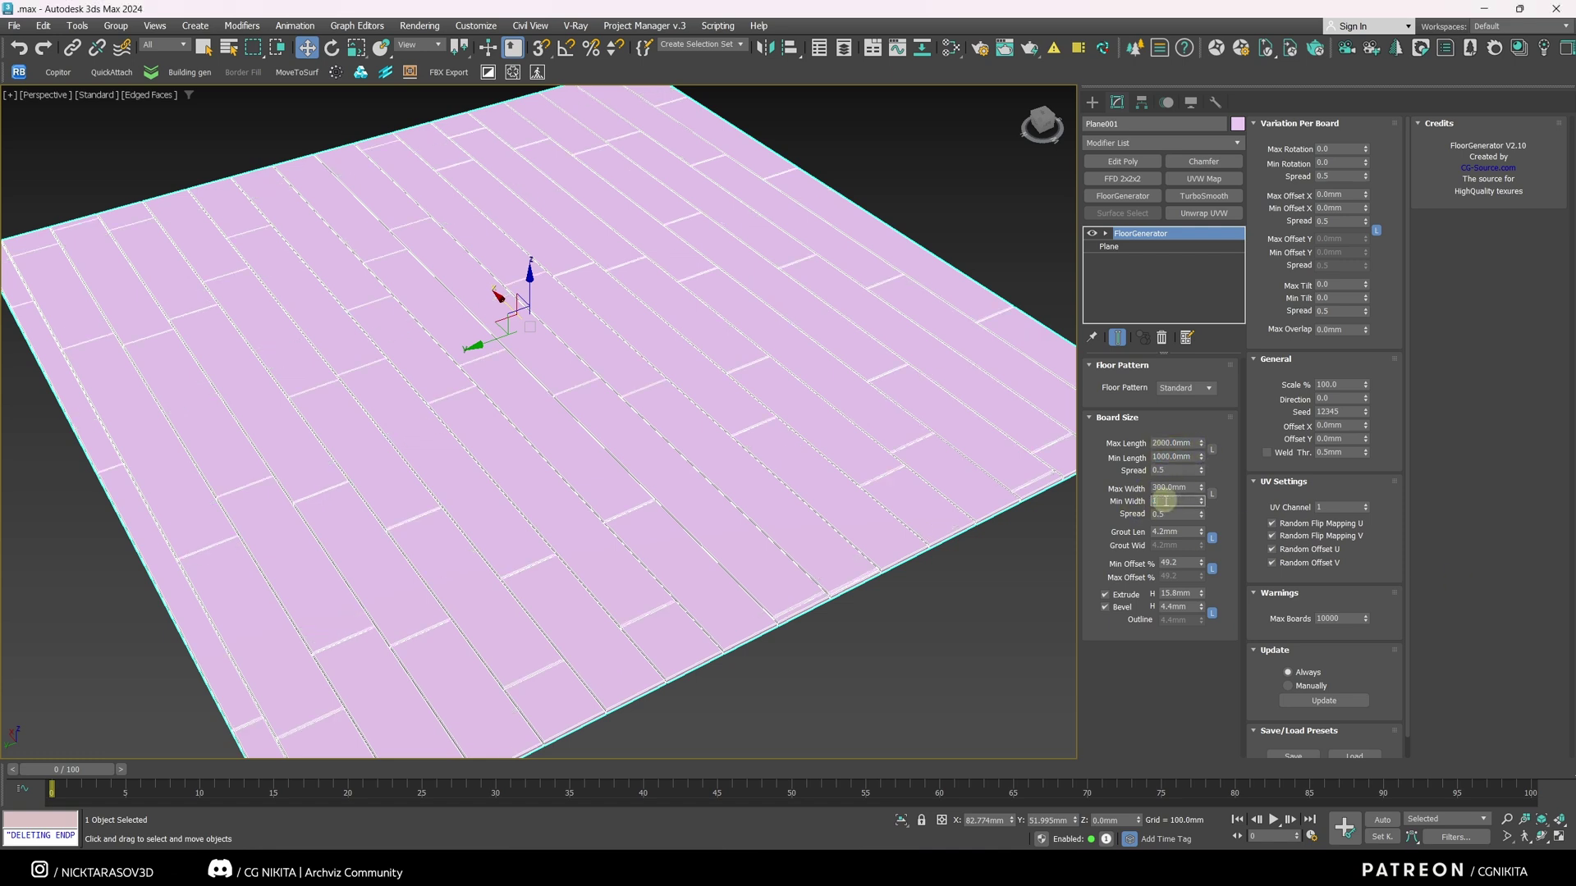
{"action": "type", "text": "100"}
{"action": "key", "text": "Return"}
{"action": "left_click_drag", "start_coordinate": [1201, 470], "coordinate": [1209, 456]}
{"action": "left_click_drag", "start_coordinate": [1201, 514], "coordinate": [1201, 462]}
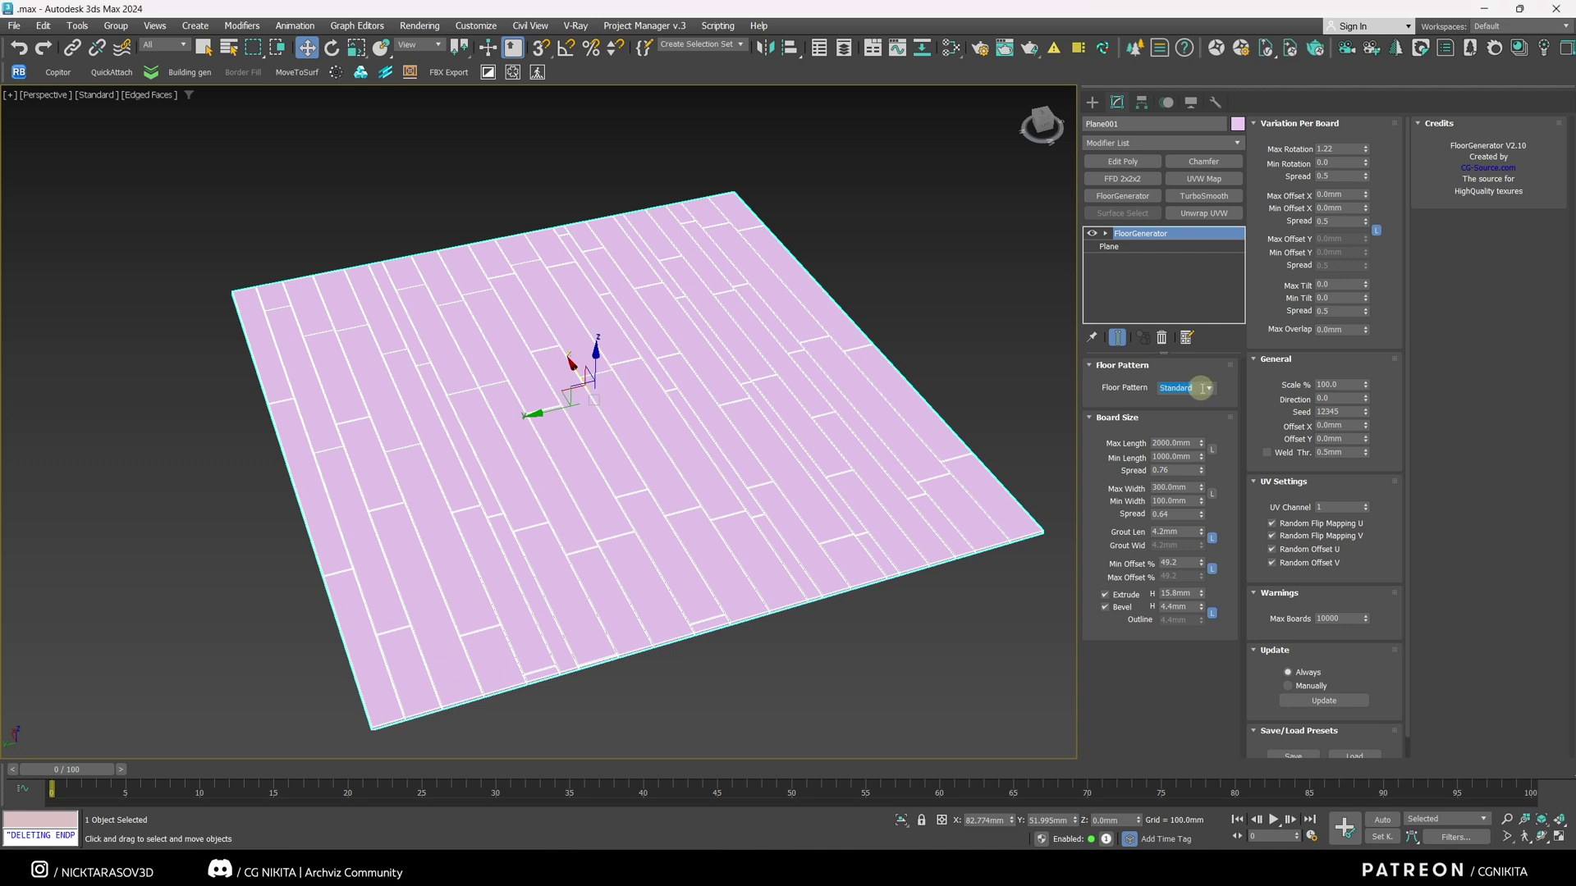
{"action": "left_click", "coordinate": [1208, 388]}
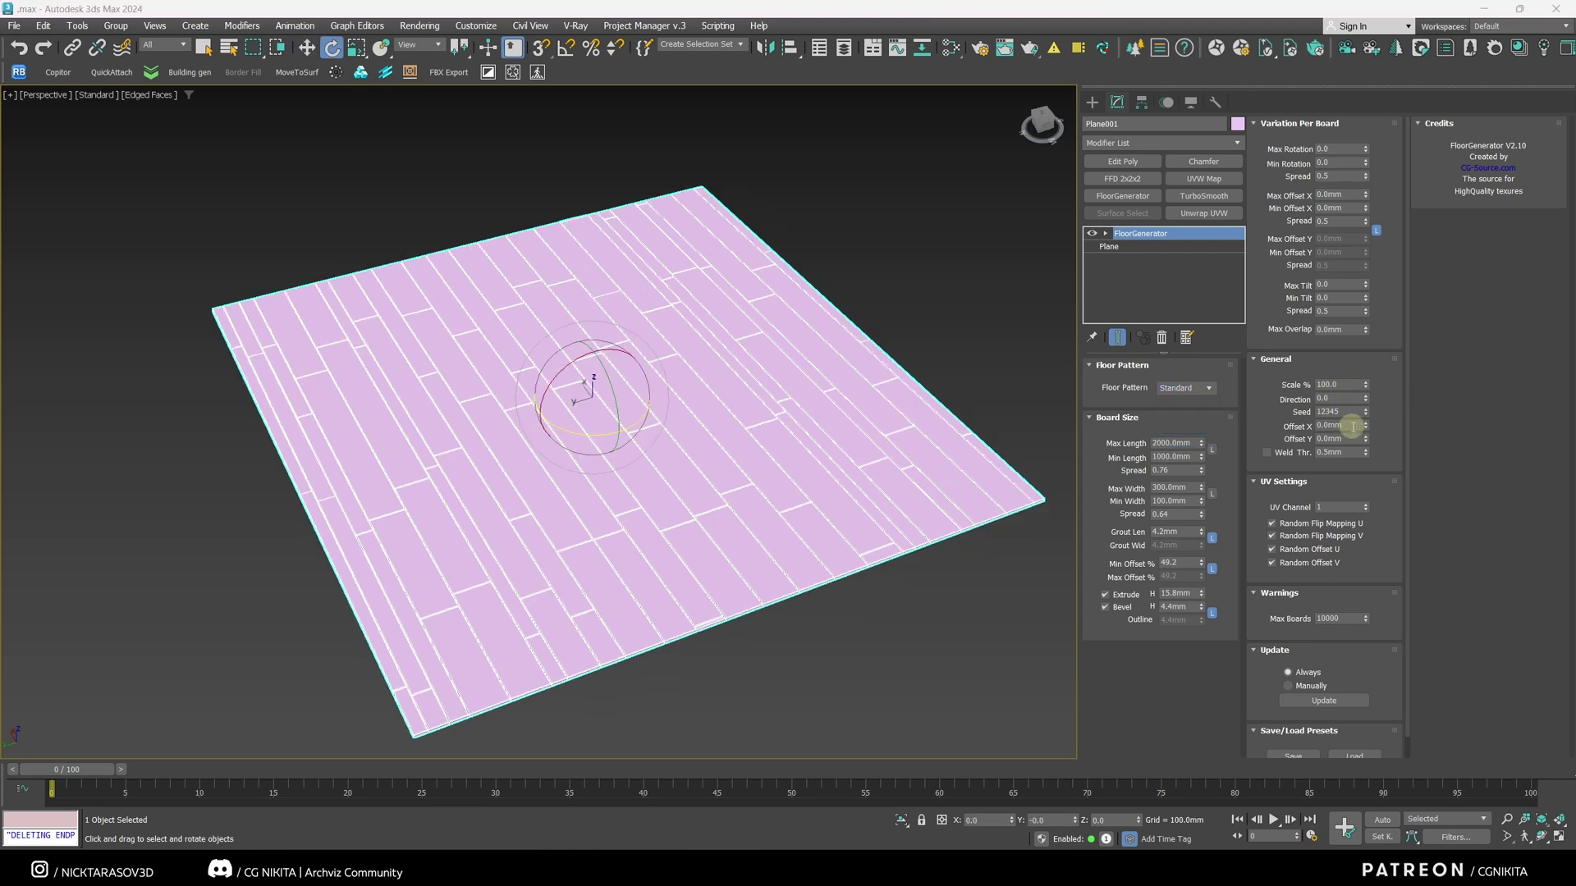
- Shift the floor layout with an X offset of 3000 mm and a Y offset of 2000 mm
{"action": "left_click", "coordinate": [1351, 426]}
{"action": "type", "text": "3000"}
{"action": "key", "text": "Tab"}
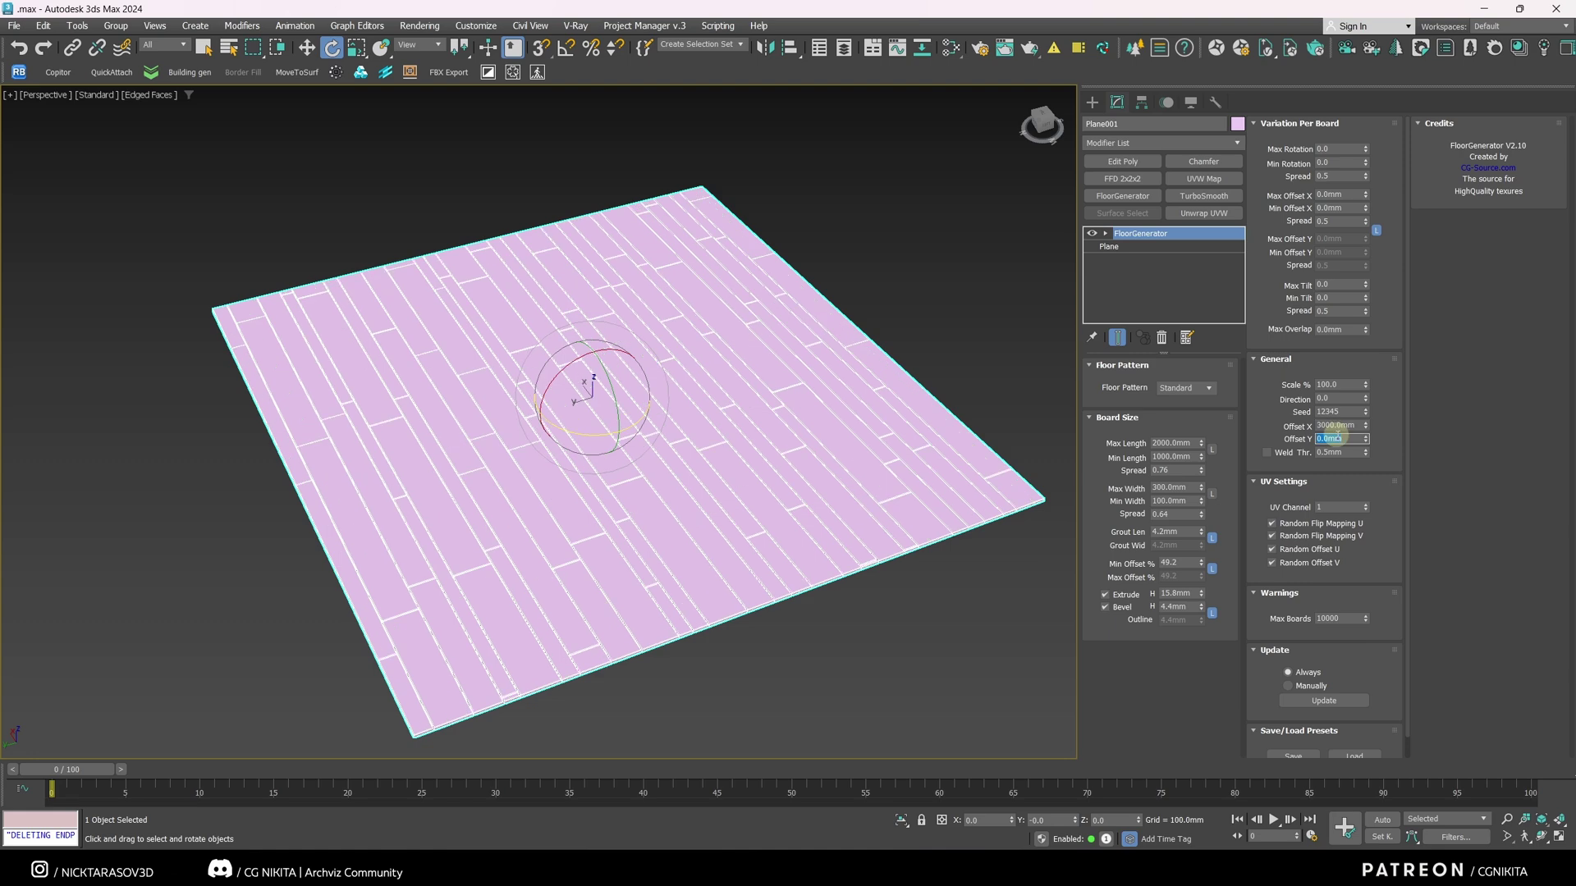
{"action": "type", "text": "2000"}
- Set the board direction to 90 and scale the floor pattern to 135%
{"action": "left_click", "coordinate": [1336, 398]}
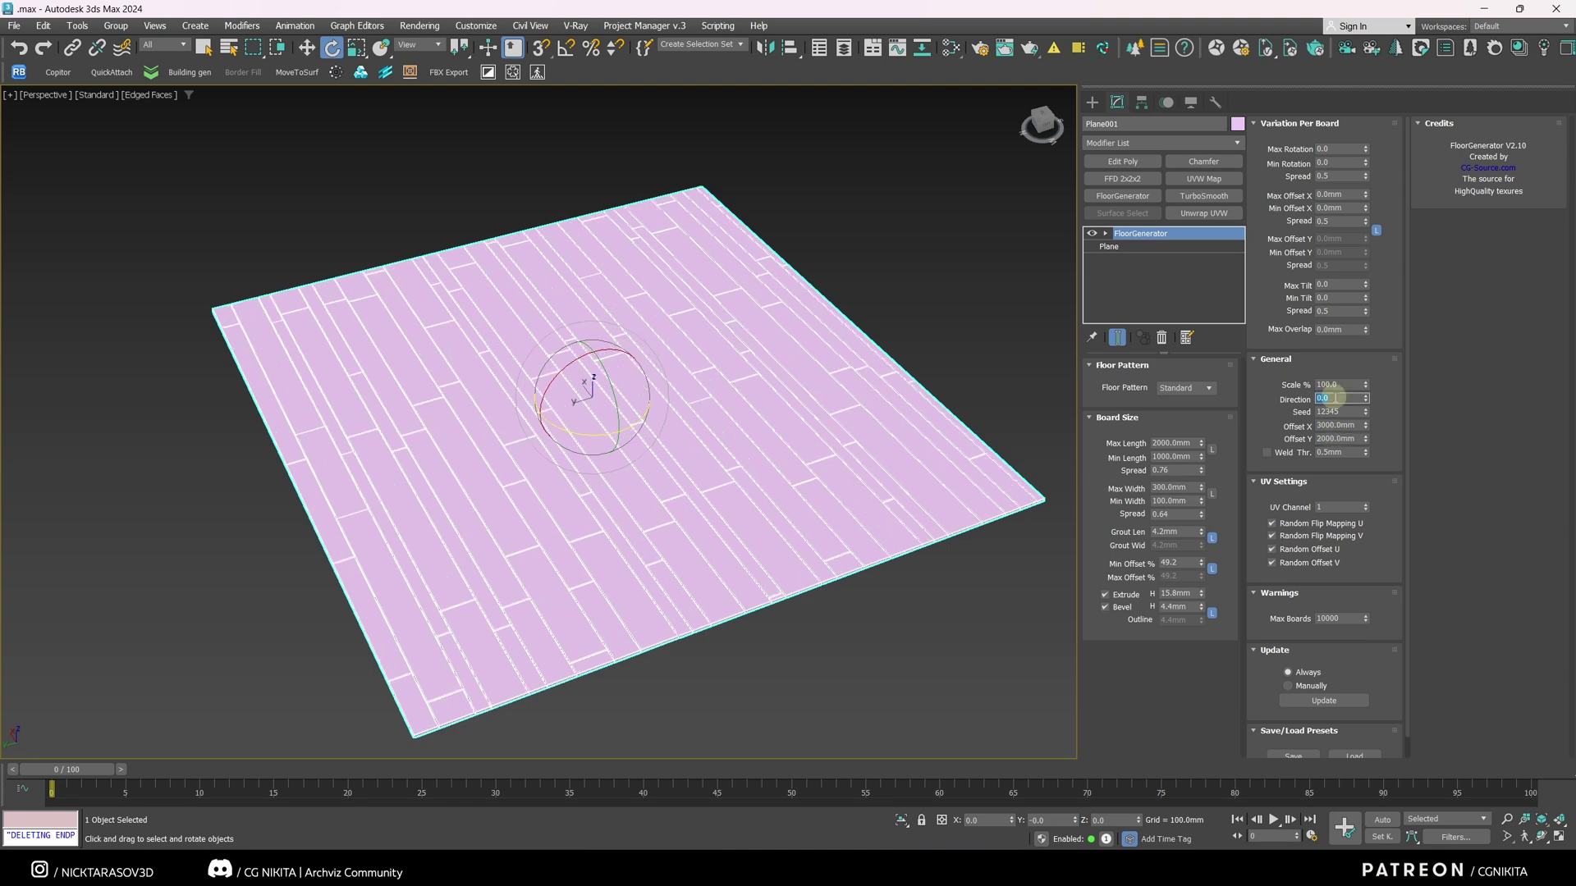
{"action": "type", "text": "90"}
{"action": "key", "text": "Return"}
{"action": "mouse_move", "coordinate": [1365, 385]}
{"action": "left_mouse_down"}
{"action": "mouse_move", "coordinate": [1363, 350]}
{"action": "mouse_move", "coordinate": [1366, 374]}
{"action": "left_mouse_up"}
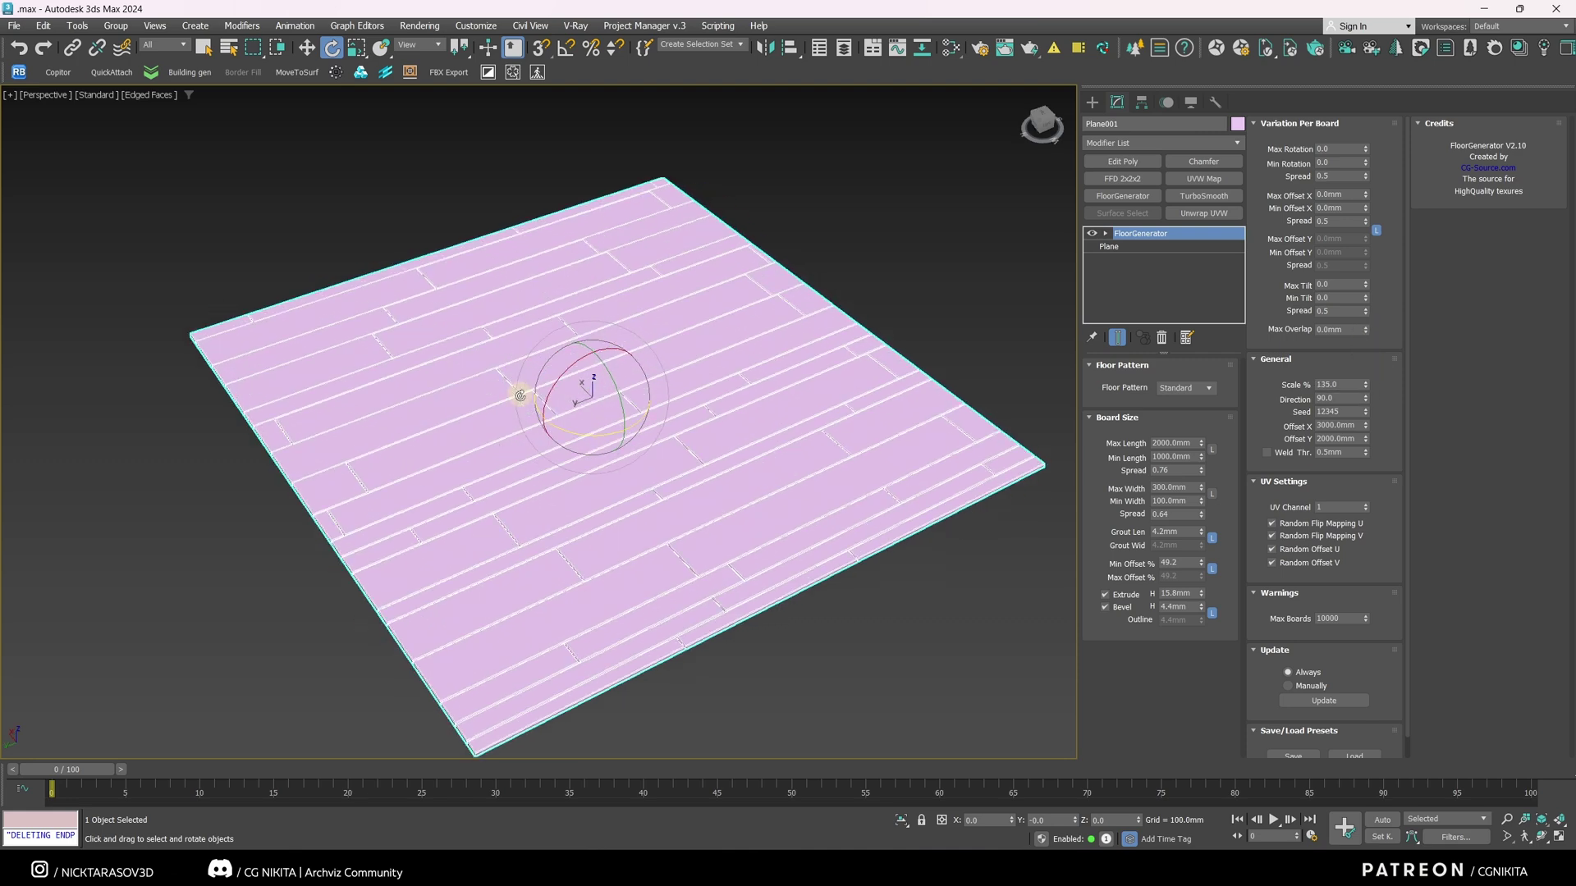
- Turn on angle snap and rotate the floor plane a quarter turn about its vertical axis
{"action": "left_click_drag", "start_coordinate": [581, 444], "coordinate": [658, 423]}
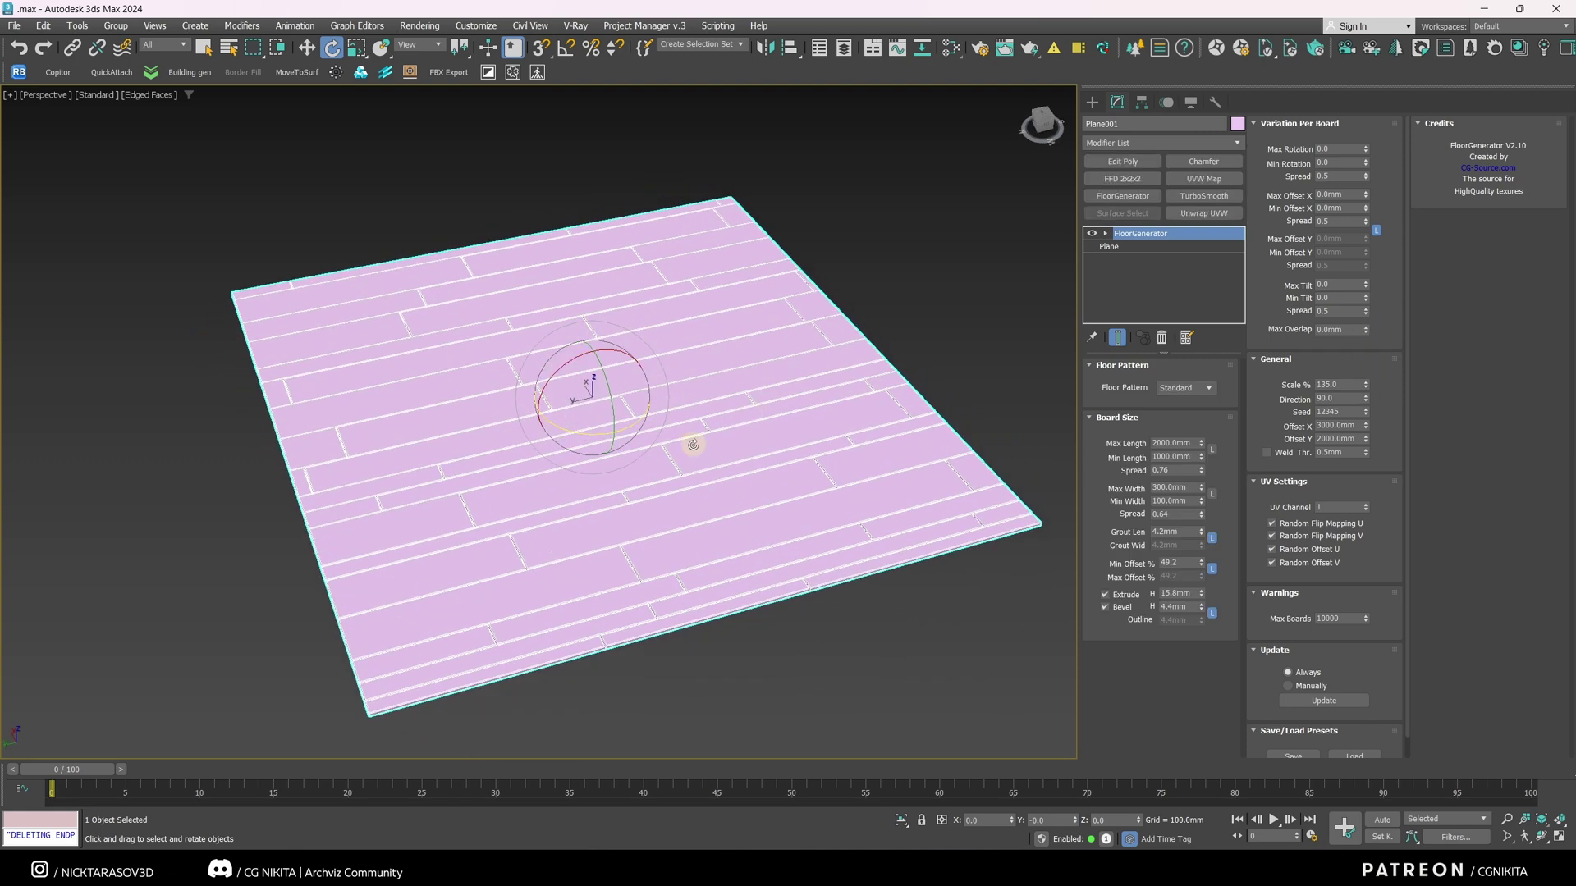
{"action": "middle_click_drag", "start_coordinate": [697, 446], "coordinate": [671, 453]}
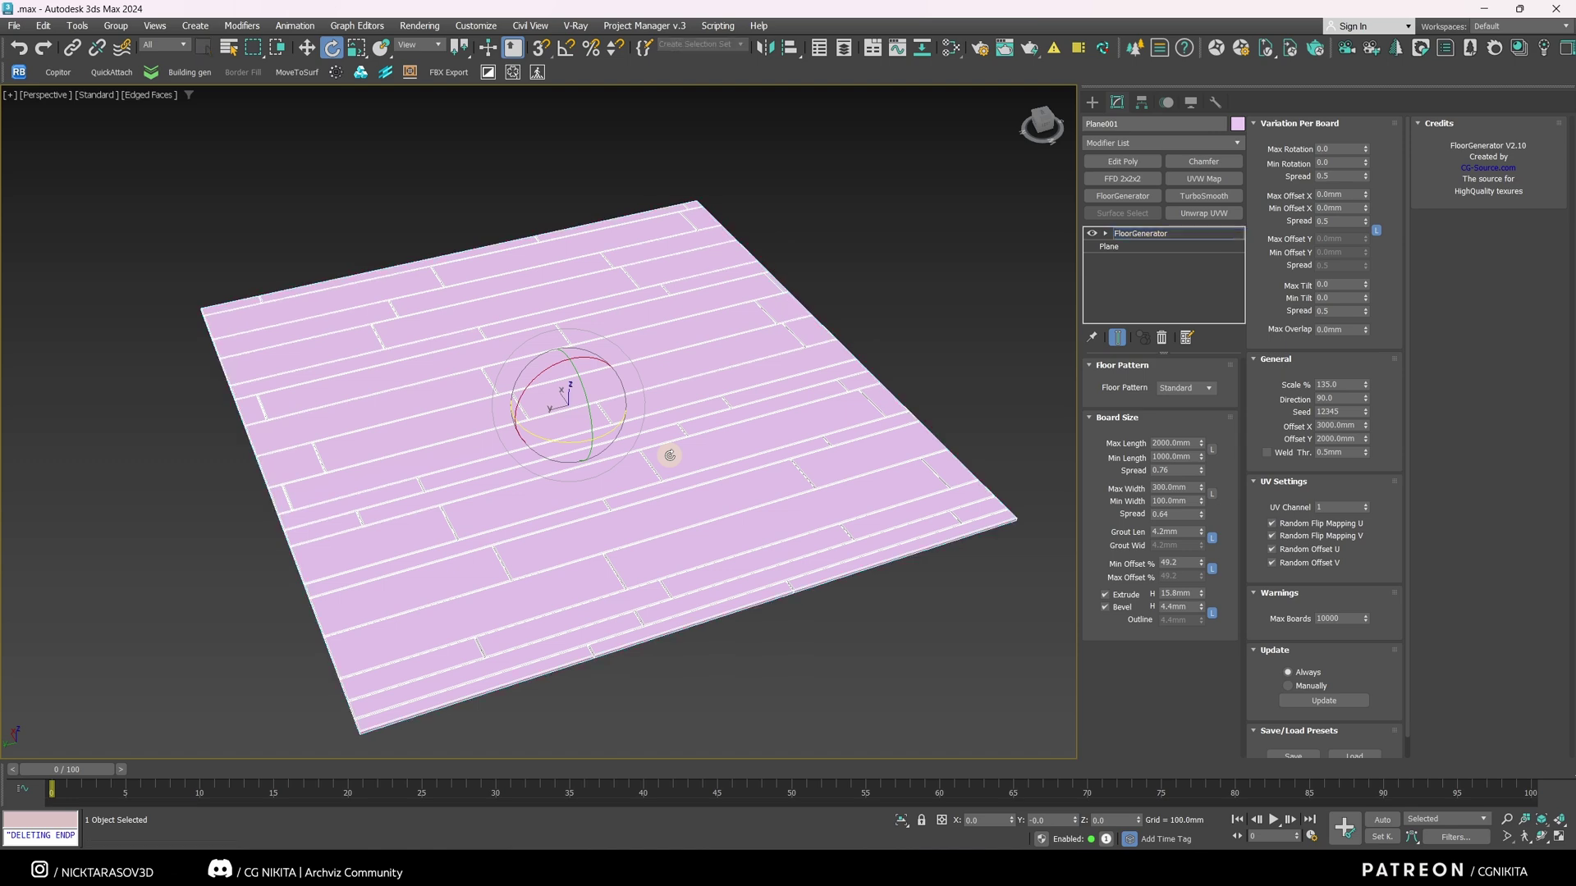
{"action": "key", "text": "a"}
{"action": "left_click_drag", "start_coordinate": [562, 442], "coordinate": [616, 444]}
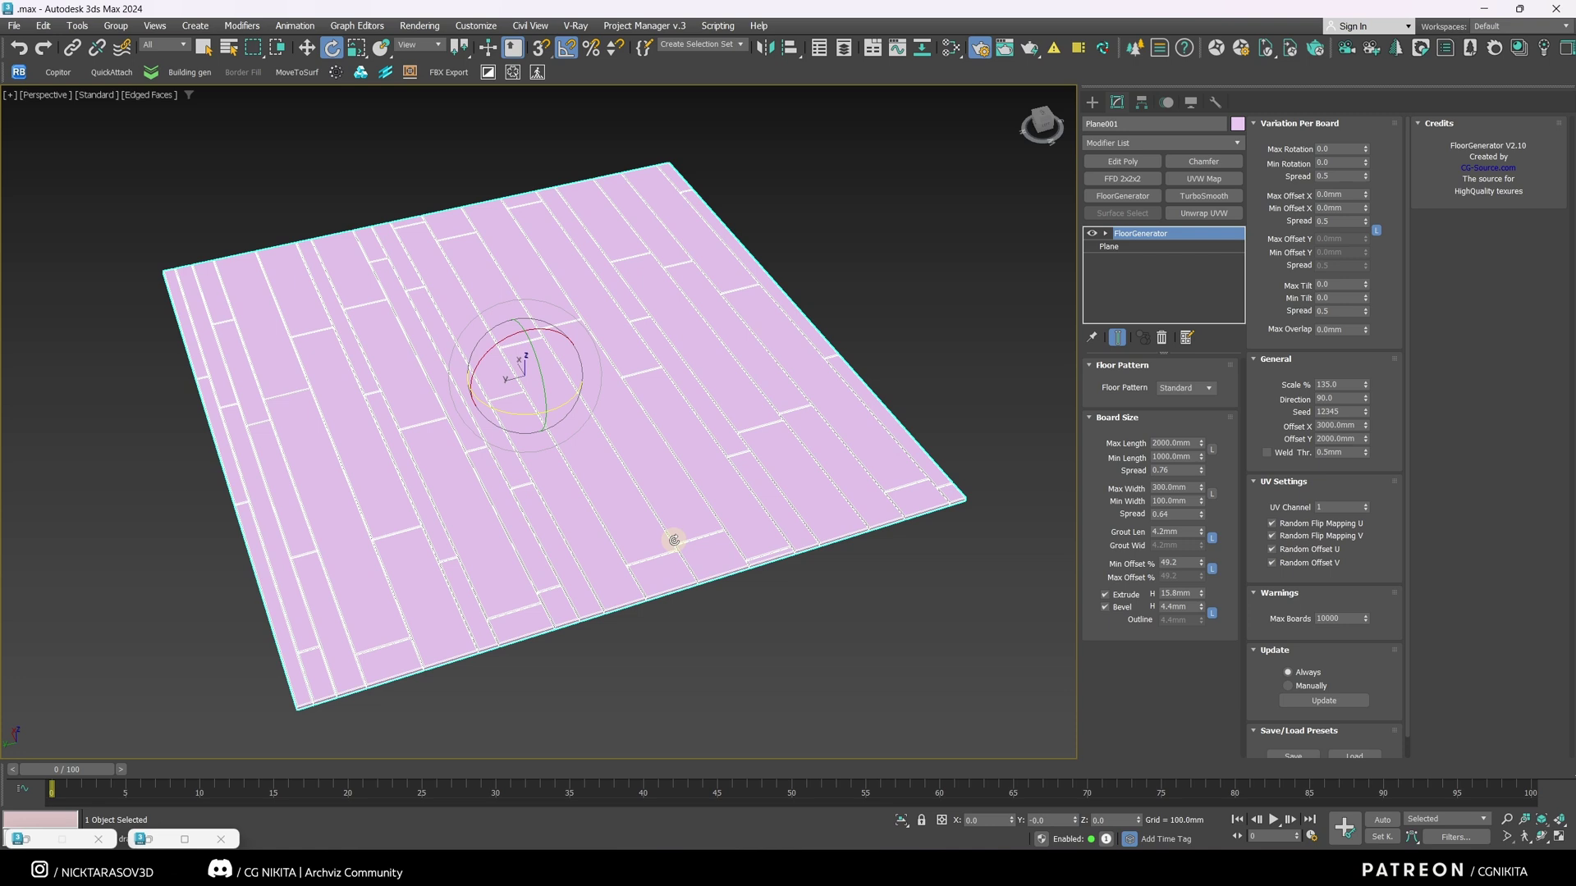
- Open the Slate Material Editor and add a VRayMultiSubTex map to the empty node view
{"action": "left_click", "coordinate": [152, 842]}
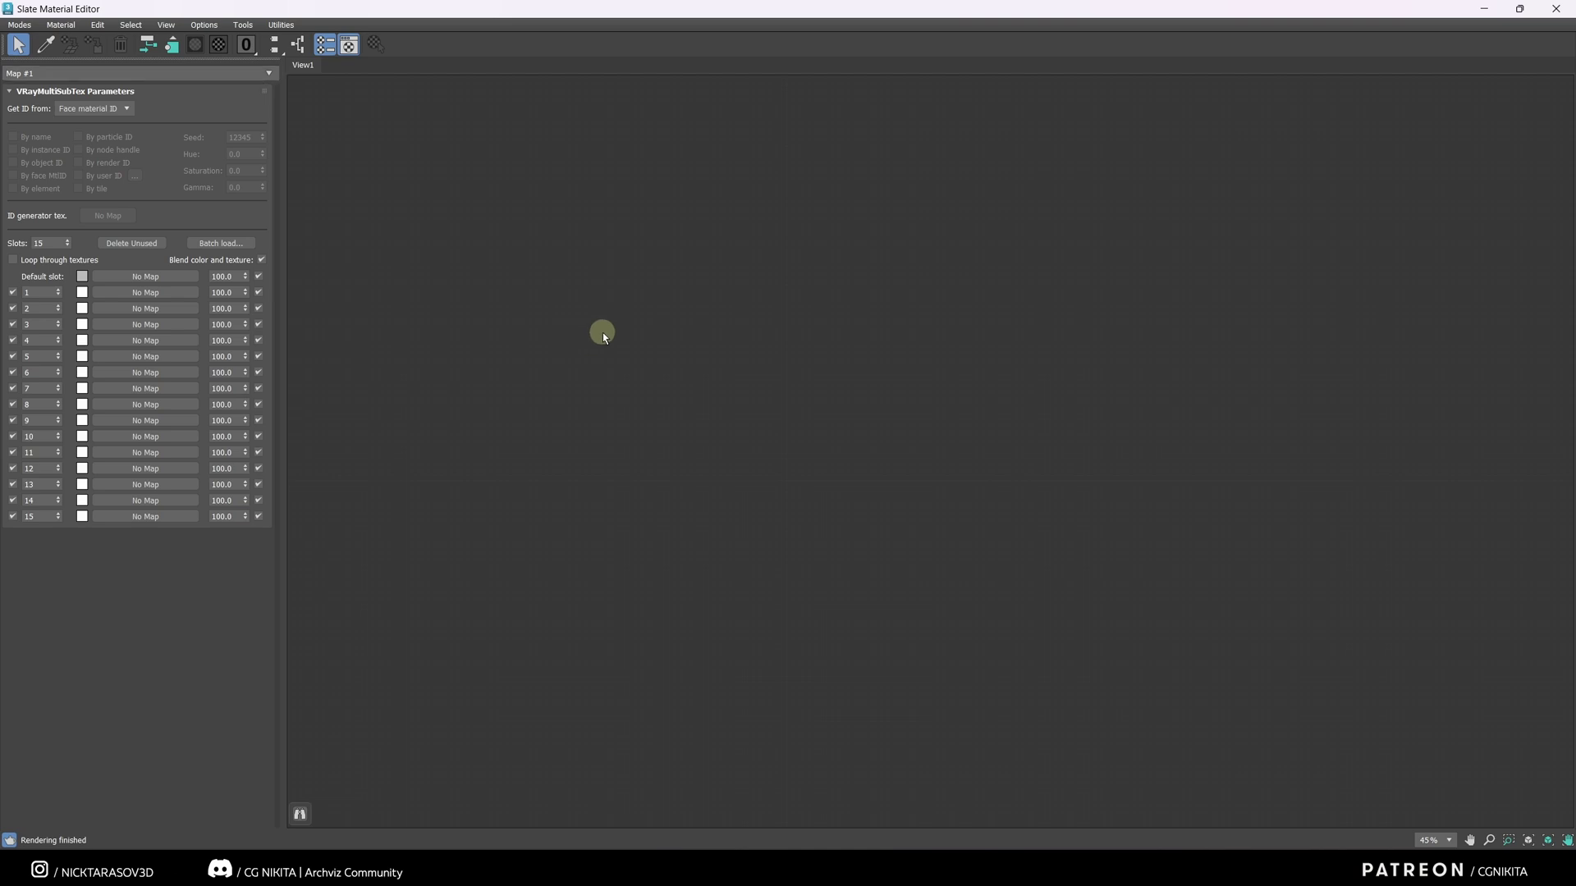
{"action": "right_click", "coordinate": [573, 374]}
{"action": "mouse_move", "coordinate": [640, 409]}
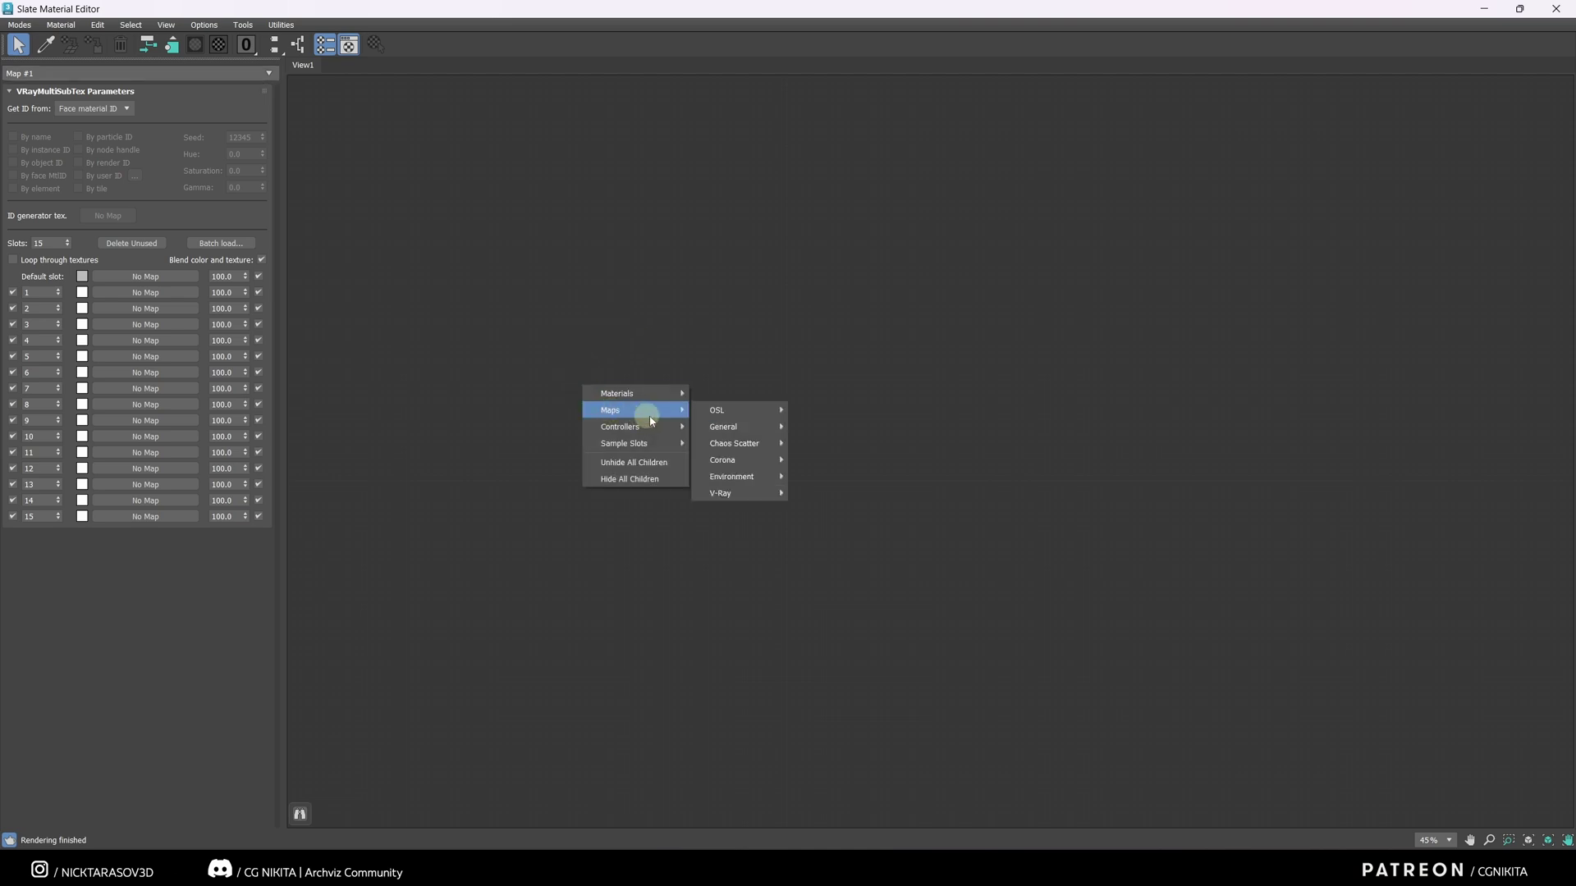
{"action": "mouse_move", "coordinate": [730, 492]}
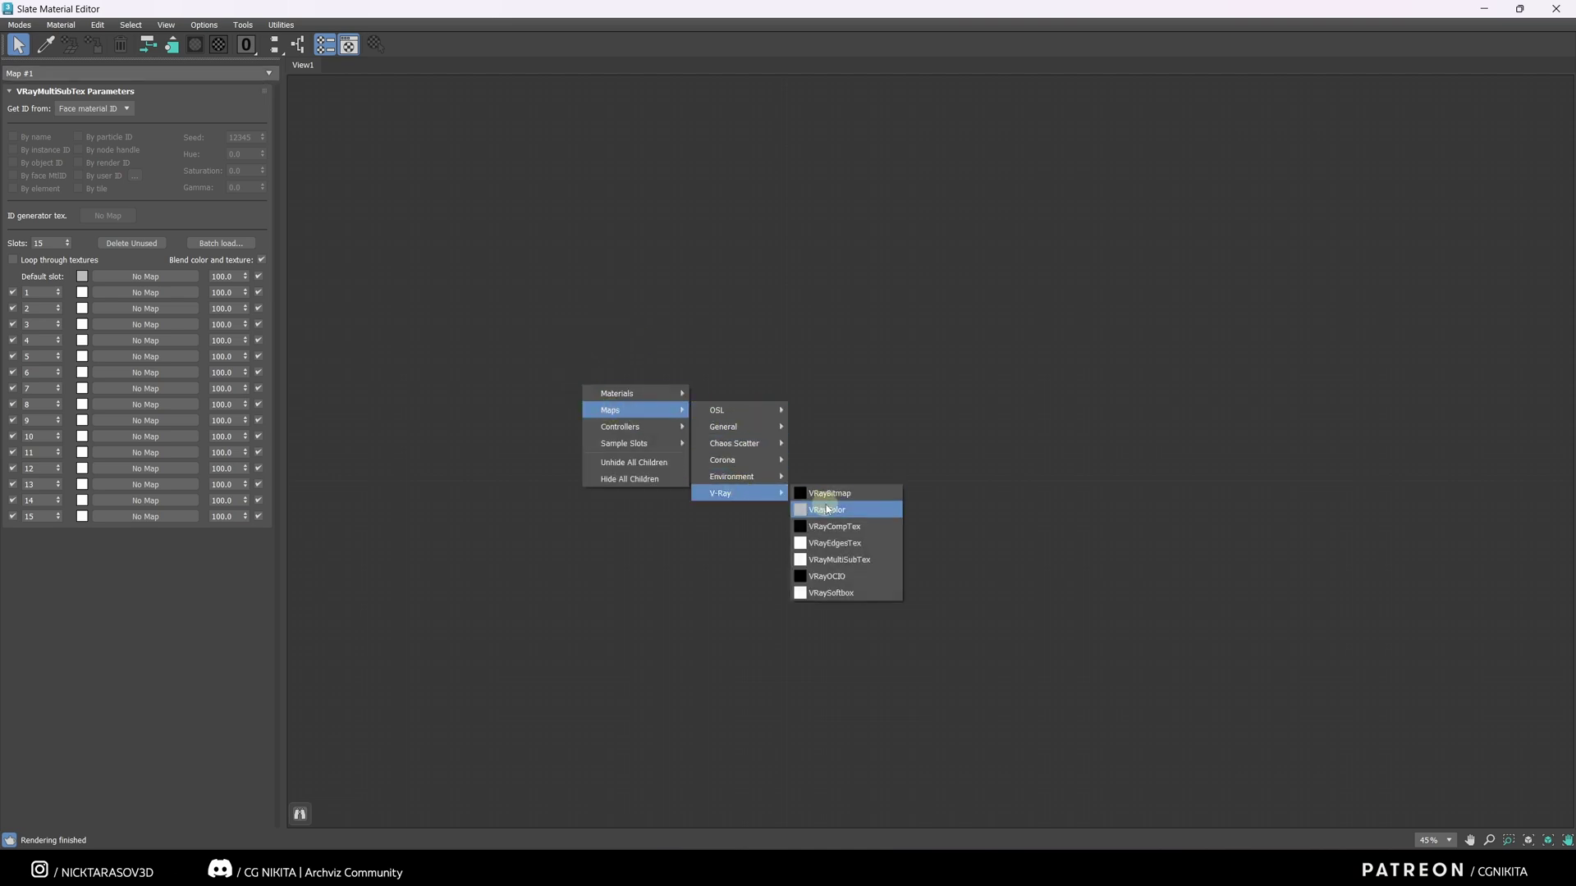
{"action": "left_click", "coordinate": [841, 560]}
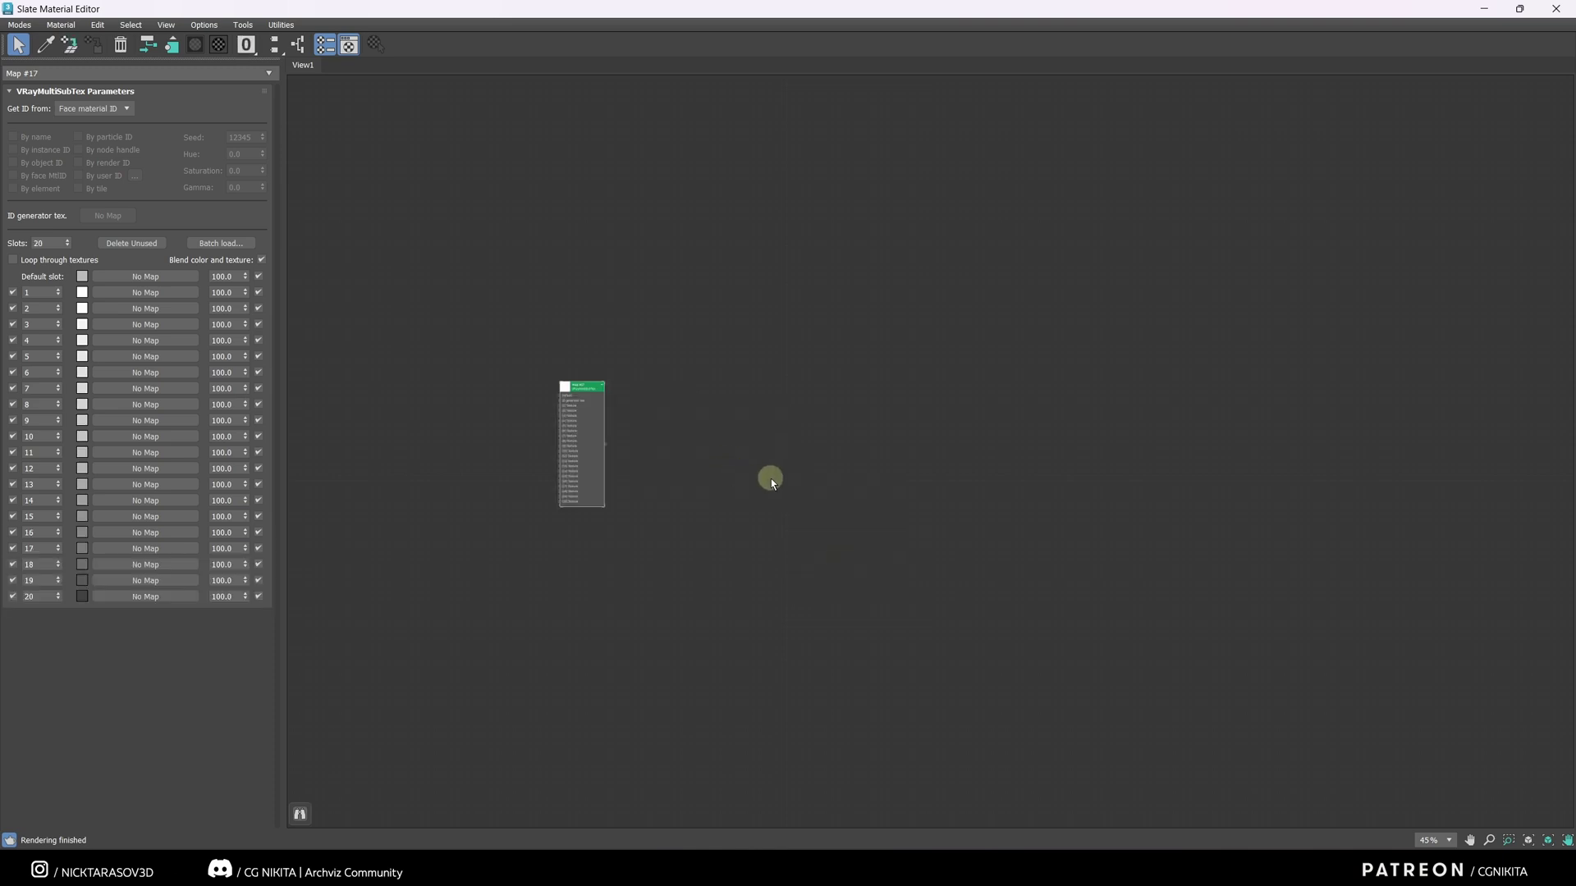
- Add a CoronaMultiMap node below the VRayMultiSubTex node and show its parameters
{"action": "right_click", "coordinate": [770, 479]}
{"action": "mouse_move", "coordinate": [821, 504]}
{"action": "mouse_move", "coordinate": [956, 563]}
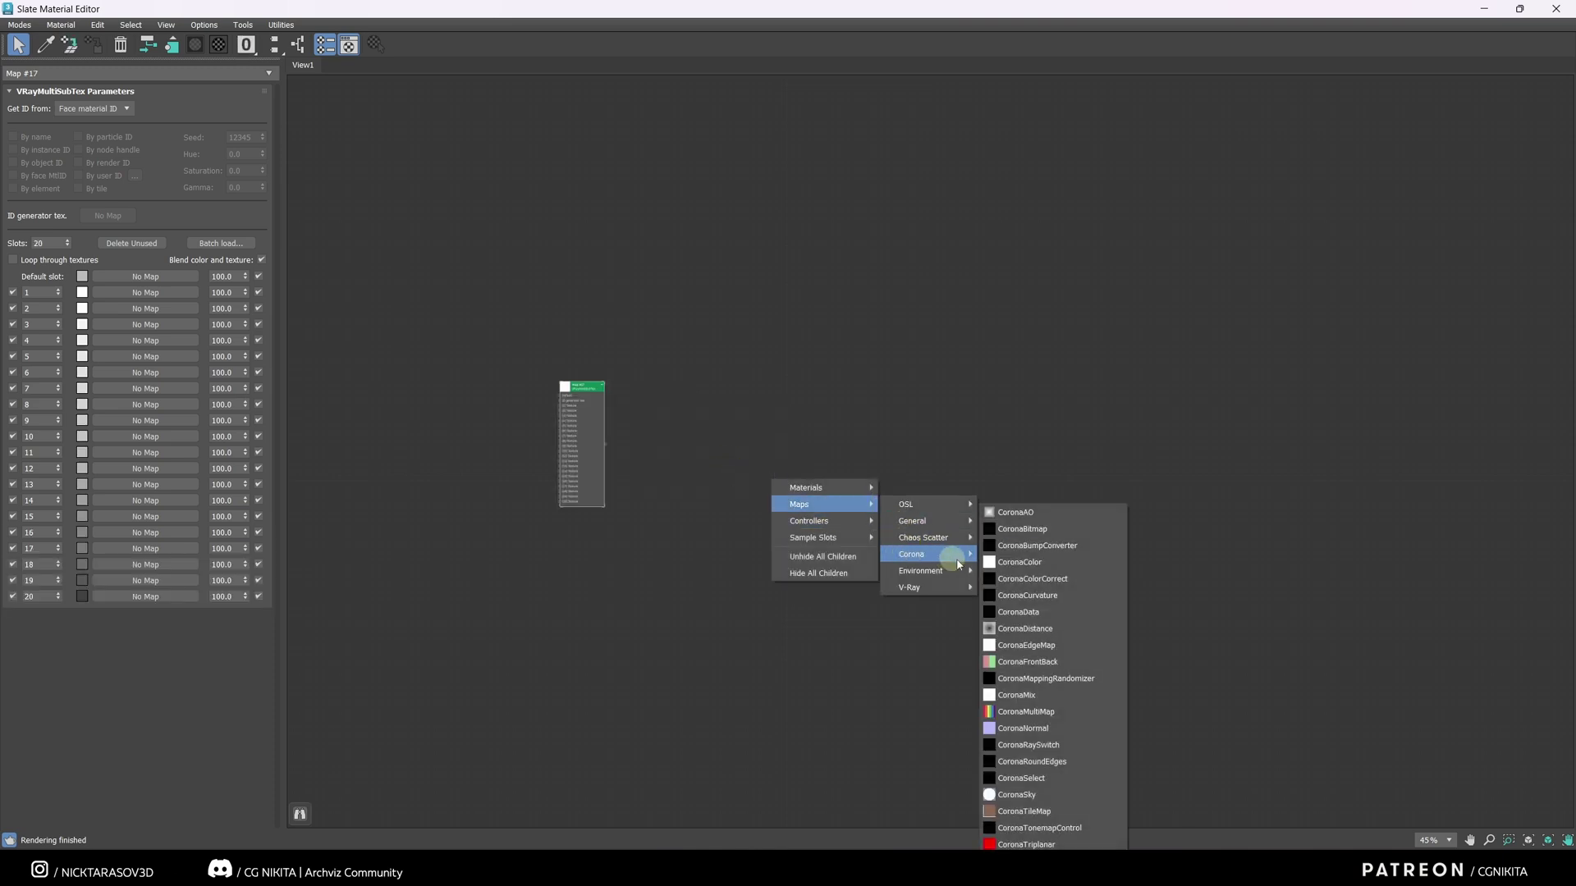
{"action": "left_click", "coordinate": [1040, 713]}
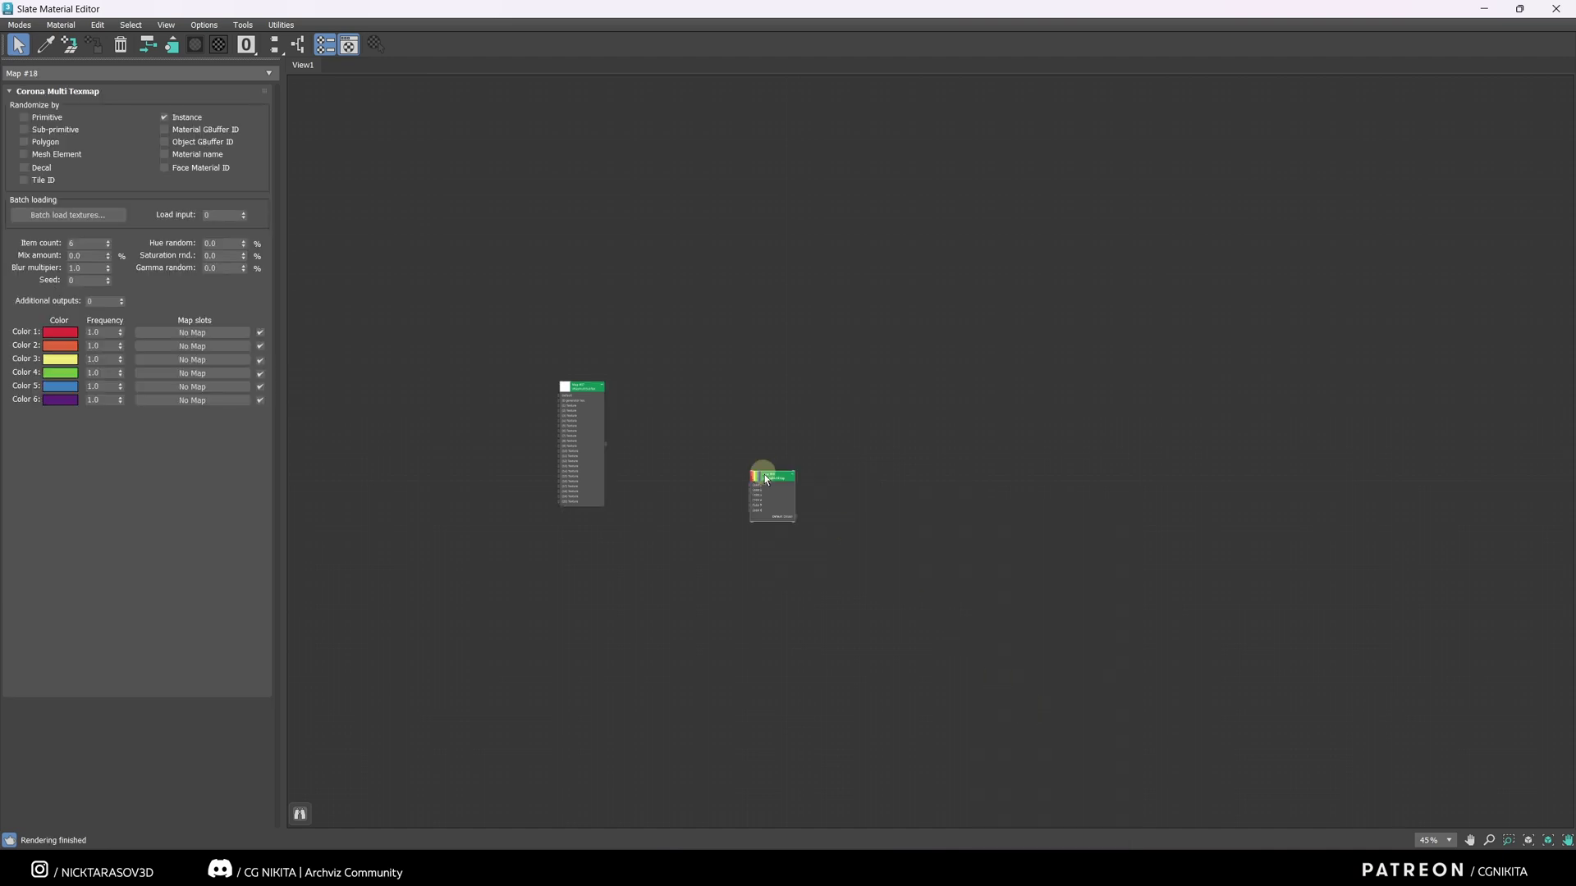
{"action": "left_click_drag", "start_coordinate": [762, 467], "coordinate": [576, 552]}
{"action": "scroll", "coordinate": [561, 511], "scroll_direction": "up", "scroll_amount": 5}
{"action": "double_click", "coordinate": [663, 338]}
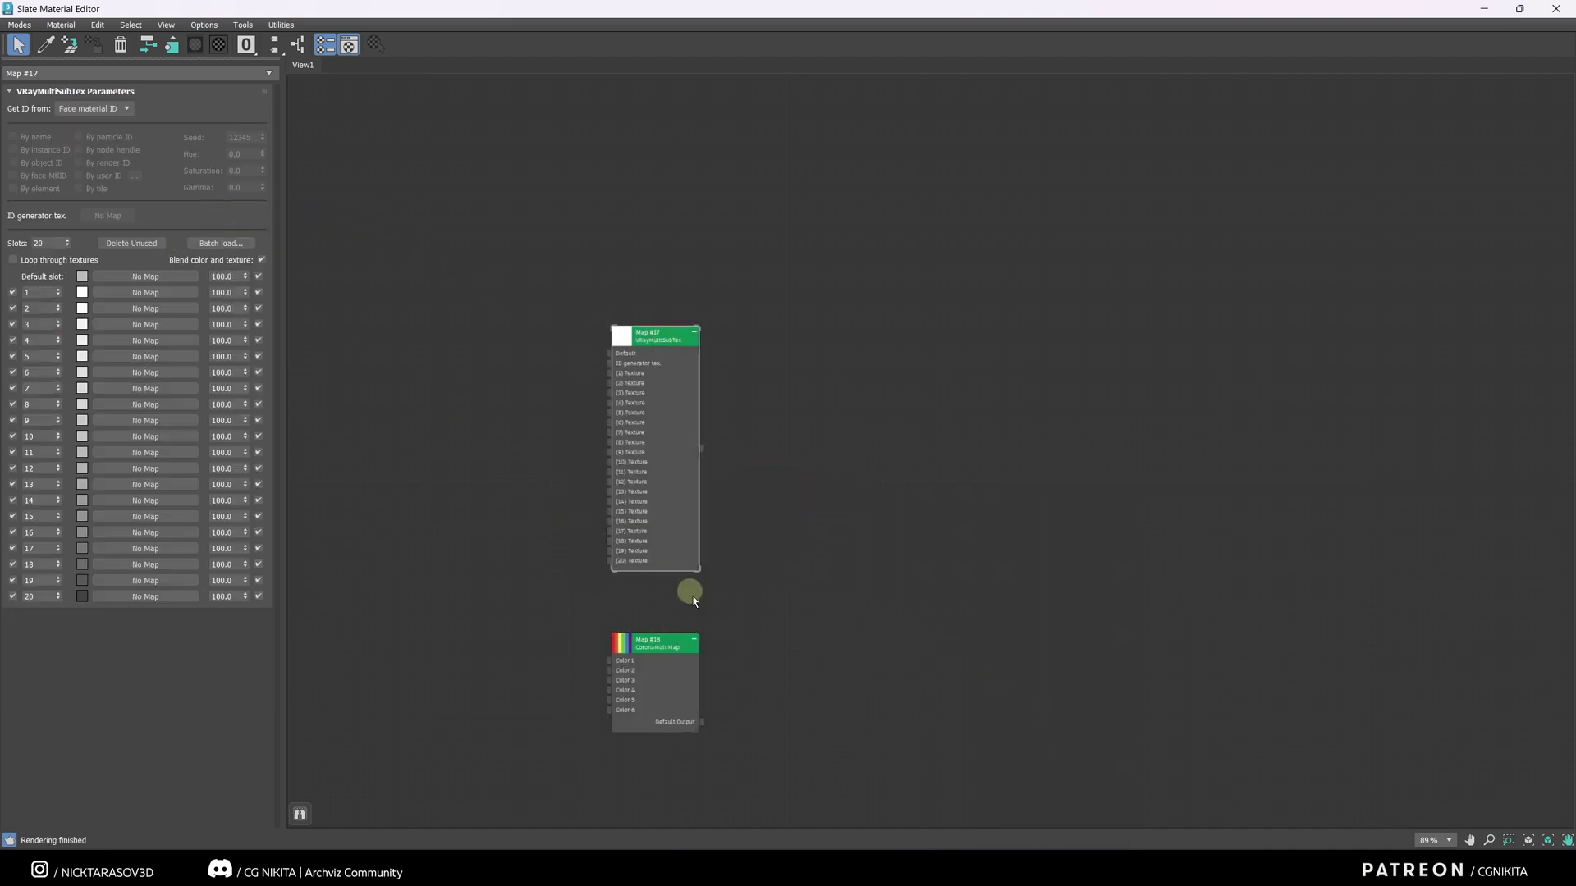
{"action": "double_click", "coordinate": [657, 640]}
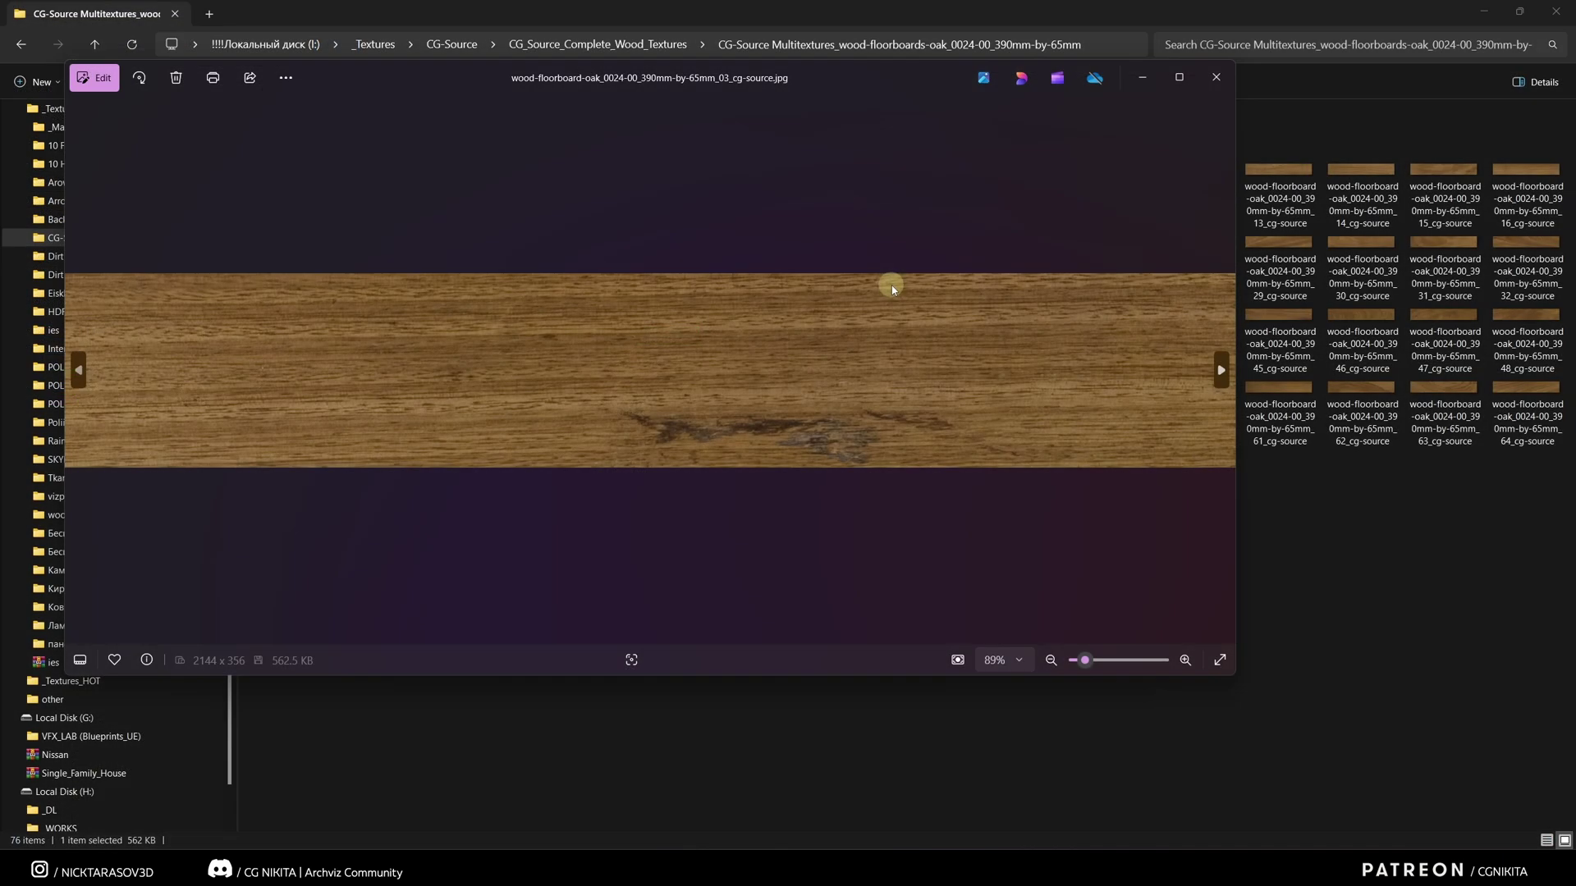
- Switch to the image viewer and examine several oak floorboard textures in the CG-Source Multitextures folder
{"action": "key", "text": "Right"}
{"action": "key", "text": "Right"}
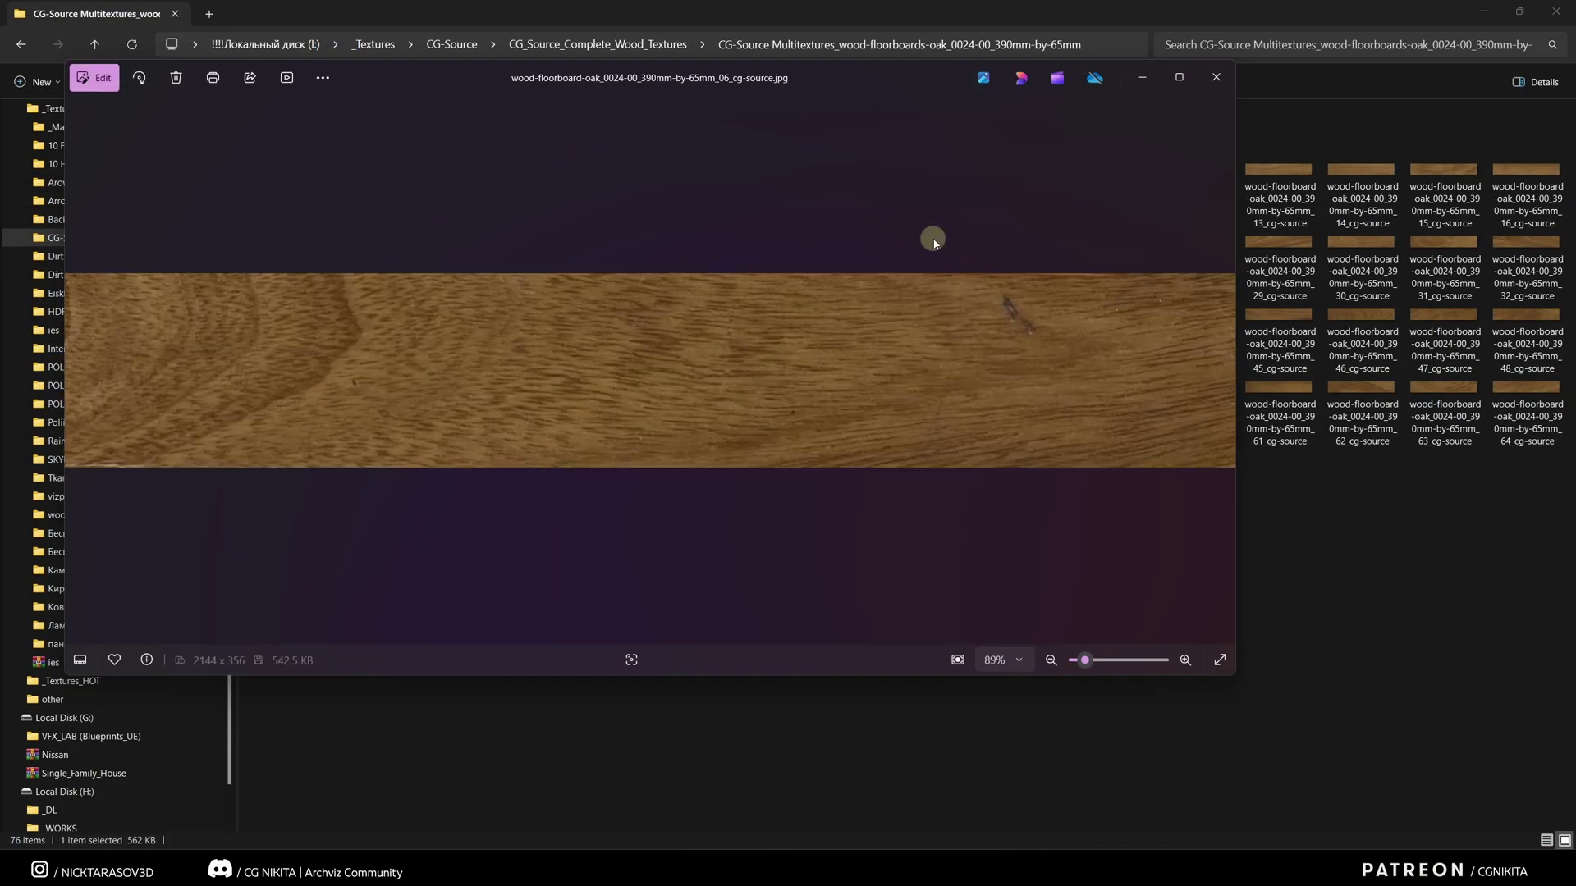
{"action": "key", "text": "Right"}
{"action": "key", "text": "Right"}
{"action": "key", "text": "Right"}
{"action": "left_click_drag", "start_coordinate": [1543, 553], "coordinate": [1305, 468]}
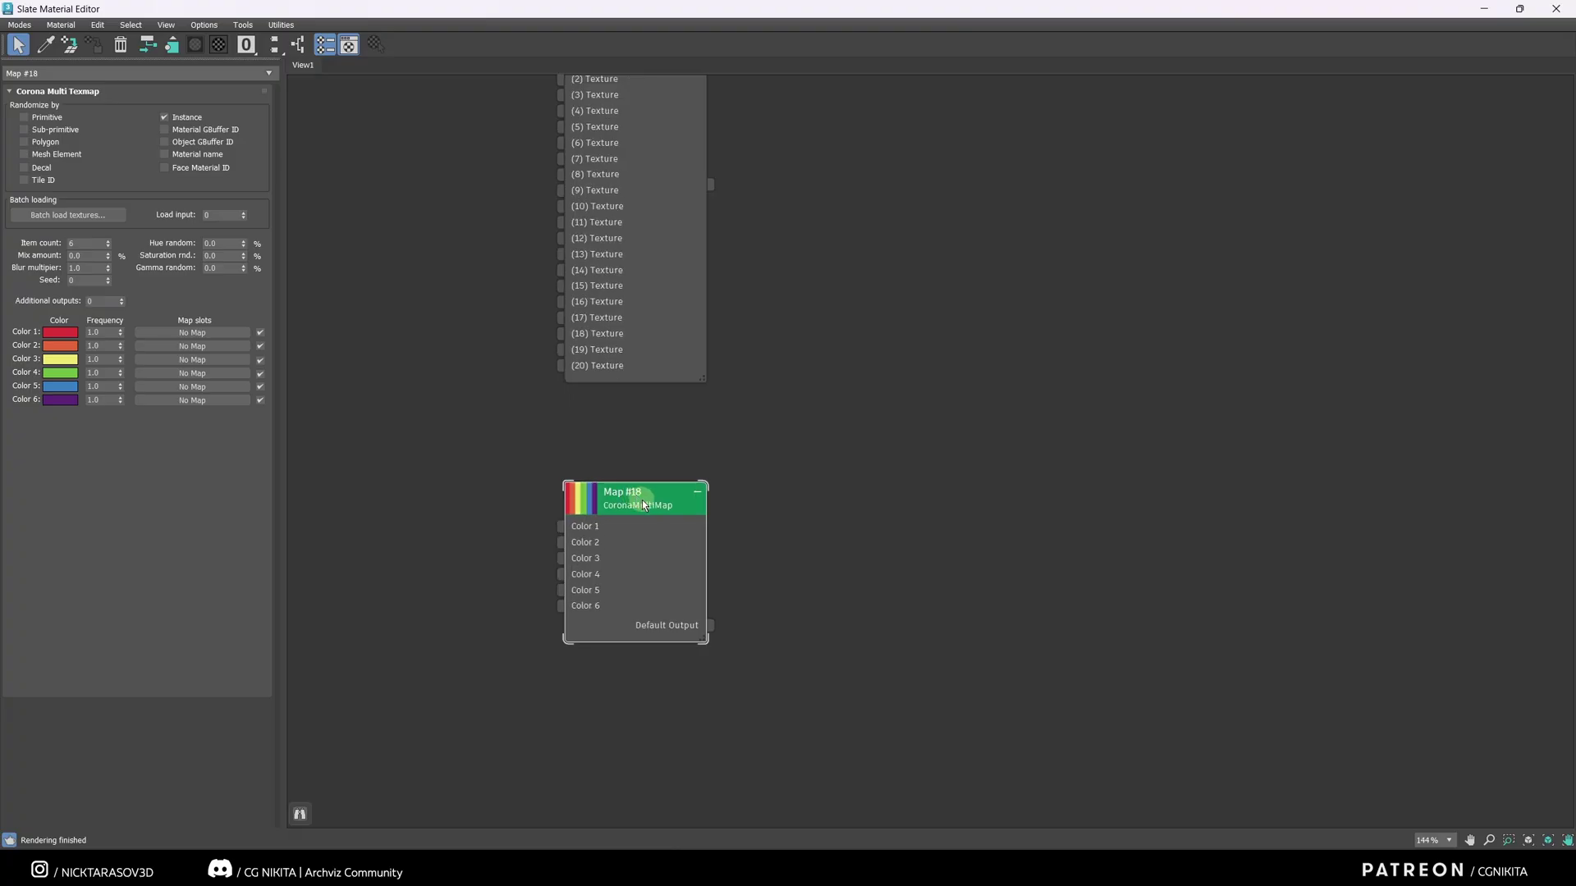
- Batch load all the wood-floorboard-oak_0024-00 textures, 01 to 76, into the CoronaMultiMap
{"action": "left_click", "coordinate": [29, 214]}
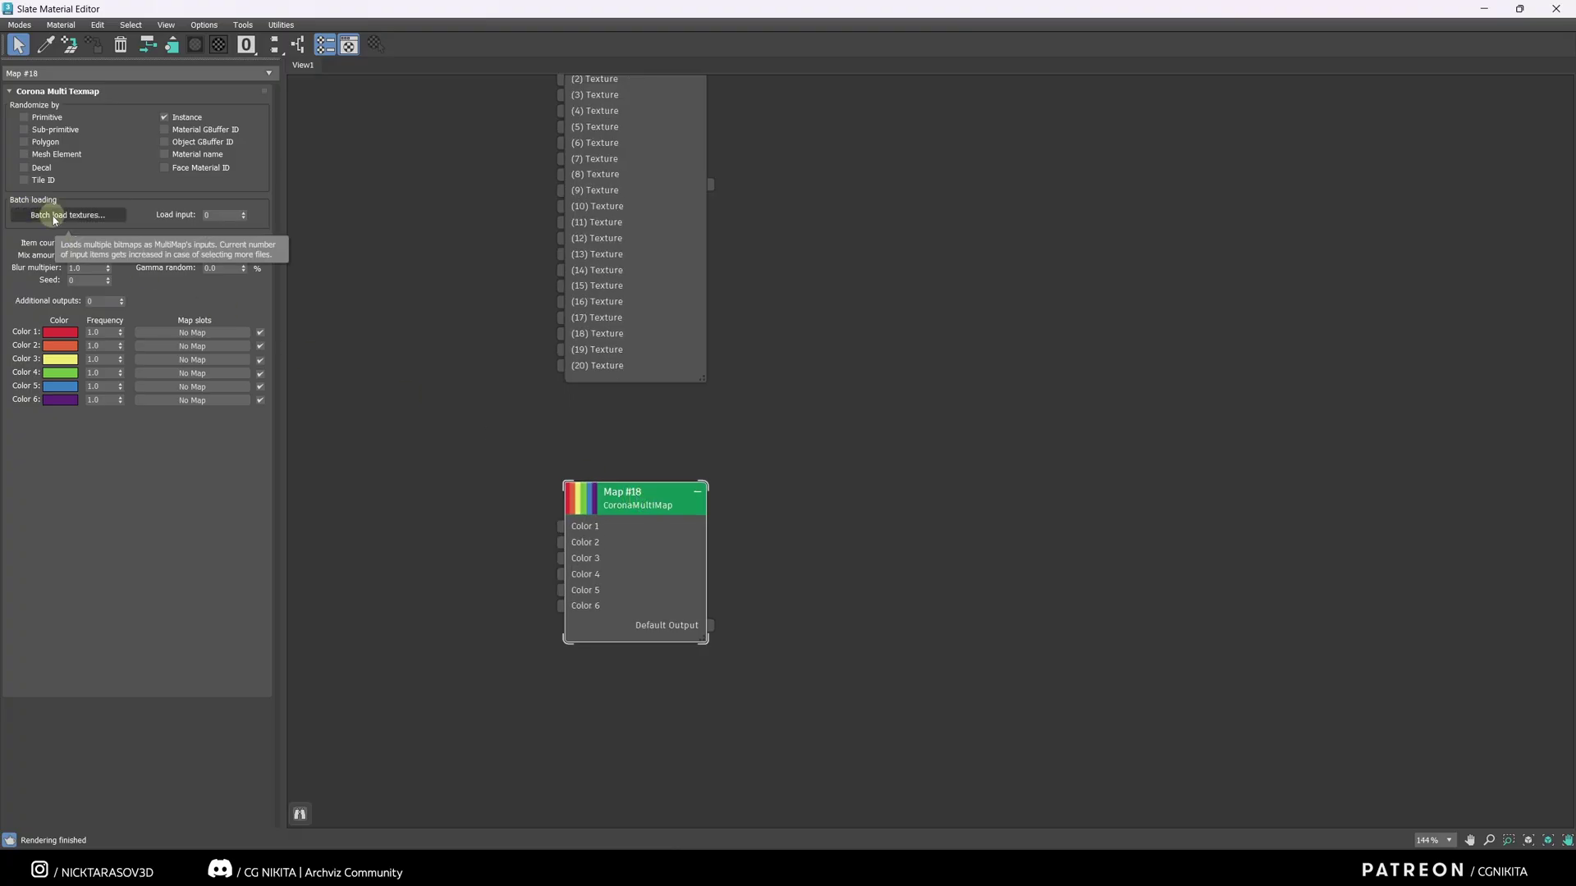
{"action": "left_click", "coordinate": [54, 216]}
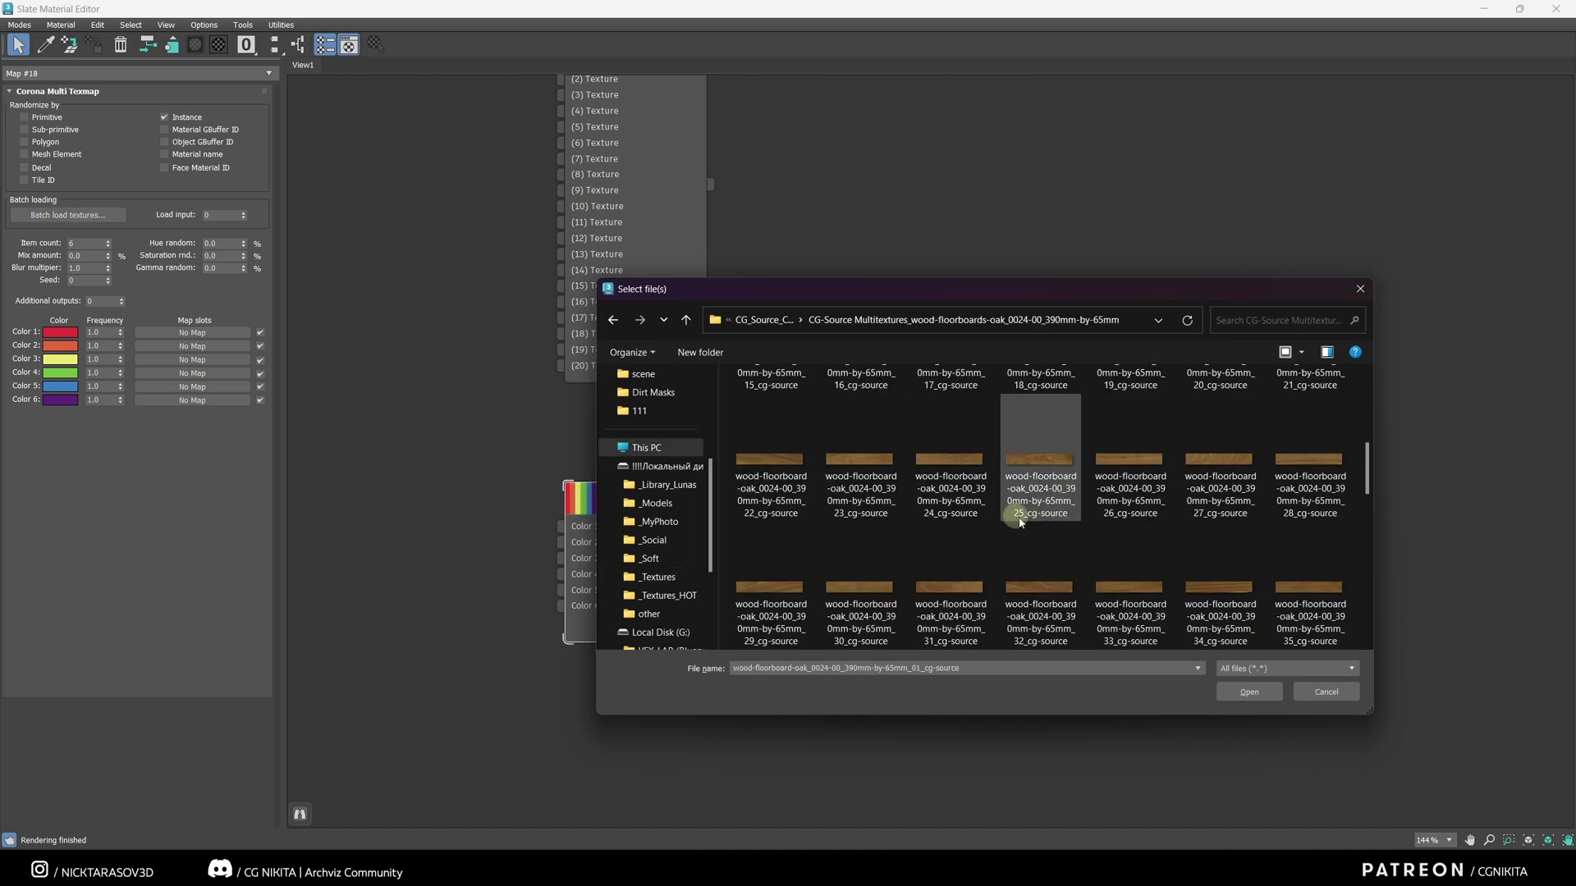
{"action": "scroll", "coordinate": [1020, 522], "scroll_direction": "down", "scroll_amount": 10}
{"action": "left_click", "coordinate": [1221, 599], "text": "shift"}
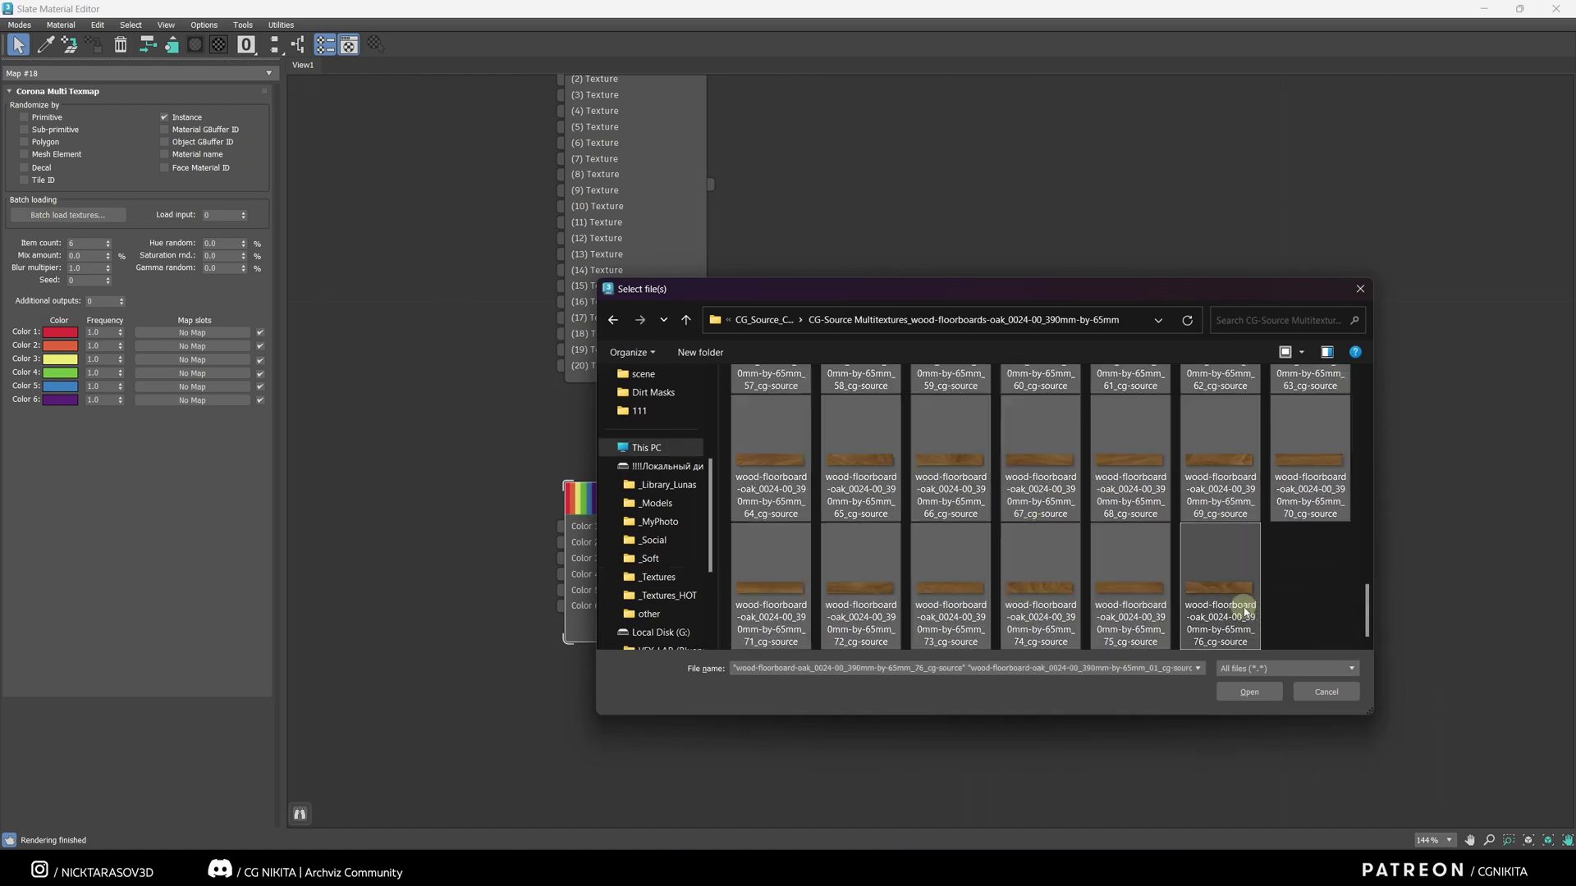
{"action": "left_click", "coordinate": [1247, 690]}
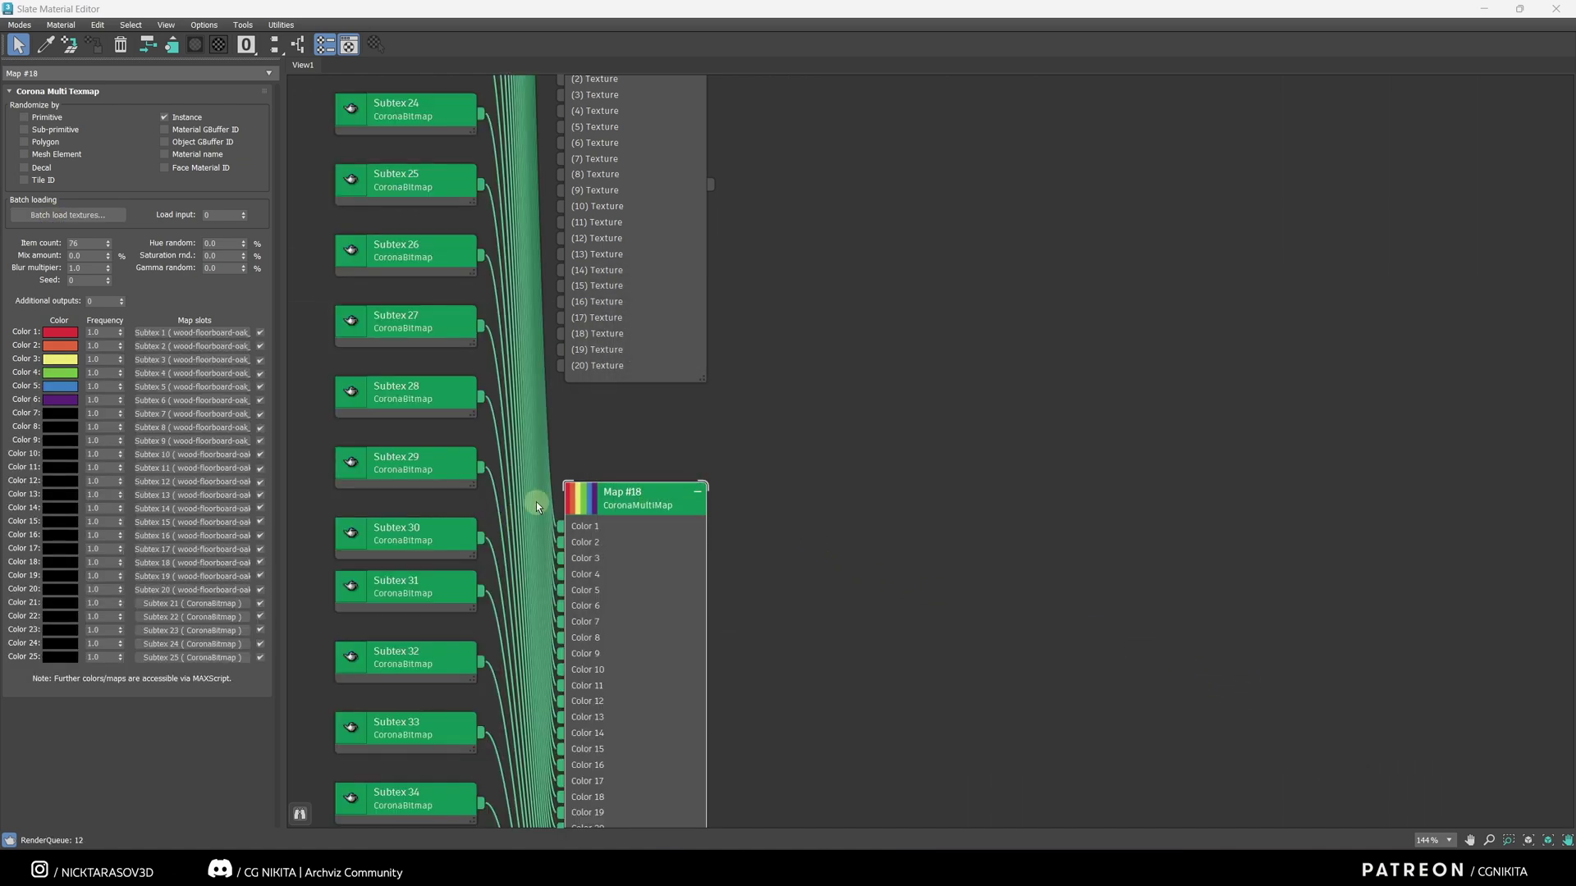
- Delete the unused VRayMultiSubTex node from the node view
{"action": "scroll", "coordinate": [549, 494], "scroll_direction": "down", "scroll_amount": 5}
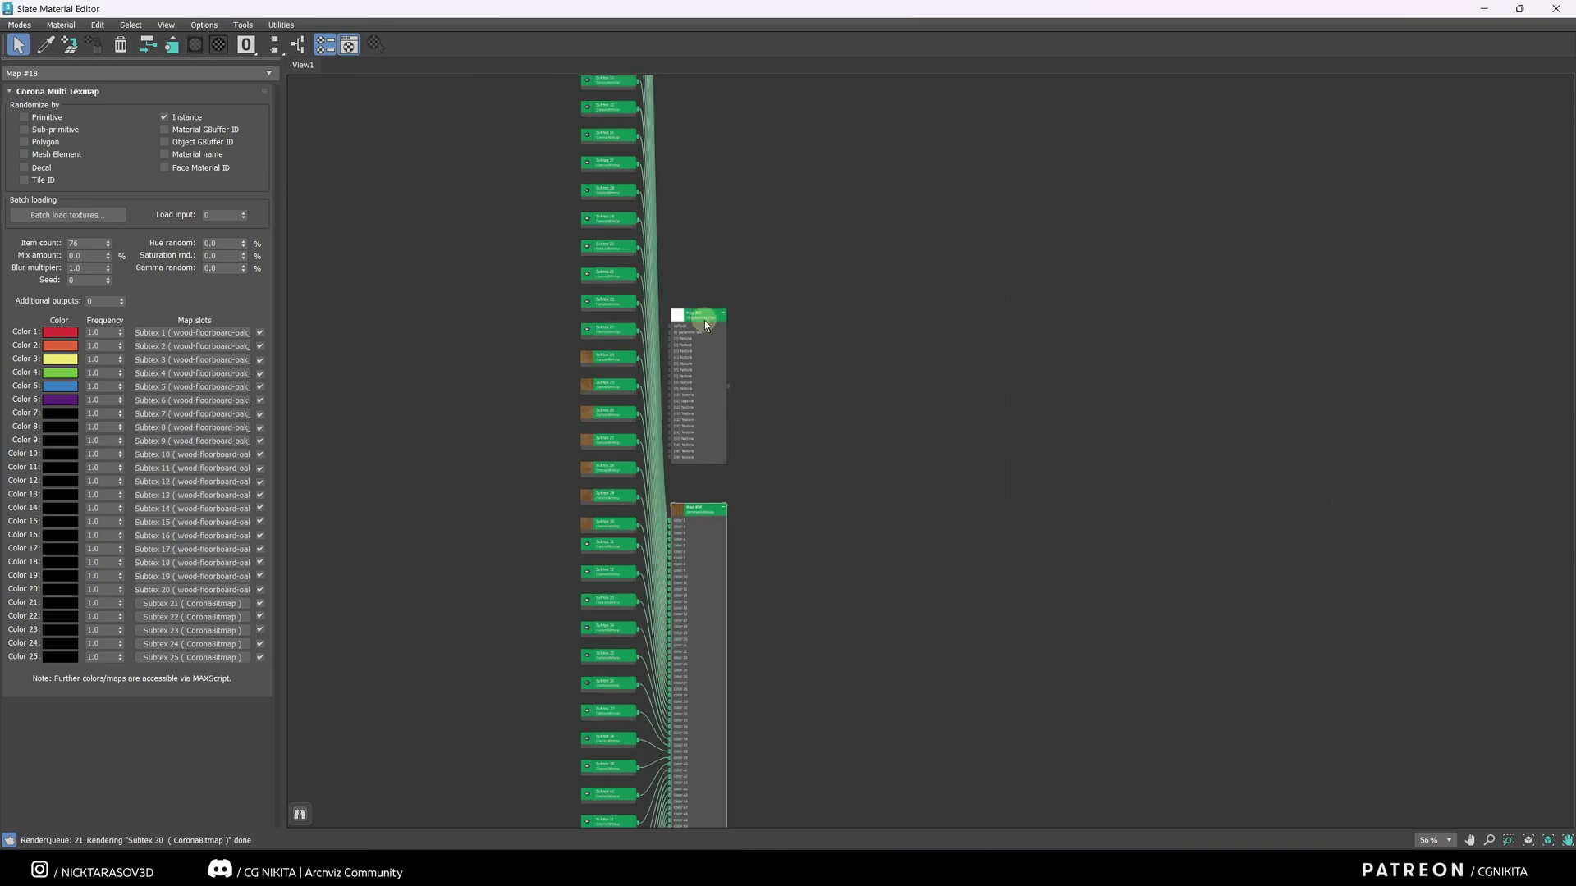
{"action": "left_click", "coordinate": [704, 320]}
{"action": "key", "text": "Delete"}
- Add a CoronaPhysicalMtl material beside the lower end of the CoronaMultiMap node
{"action": "middle_click_drag", "start_coordinate": [805, 461], "coordinate": [639, 187]}
{"action": "scroll", "coordinate": [620, 726], "scroll_direction": "up", "scroll_amount": 4}
{"action": "middle_click_drag", "start_coordinate": [621, 726], "coordinate": [667, 559]}
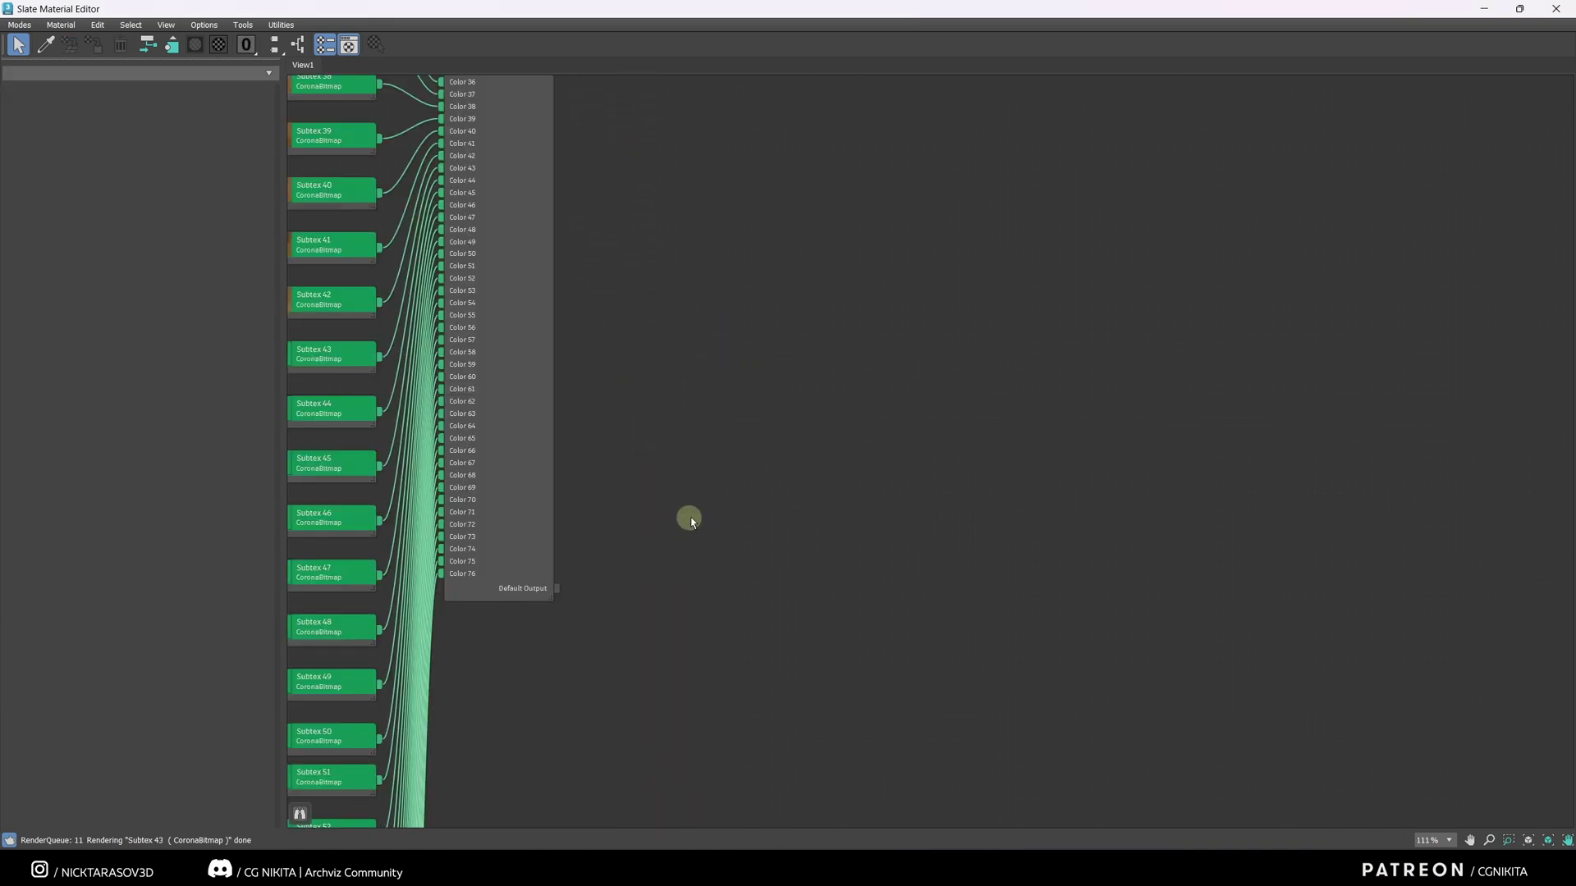
{"action": "right_click", "coordinate": [721, 485]}
{"action": "mouse_move", "coordinate": [816, 494]}
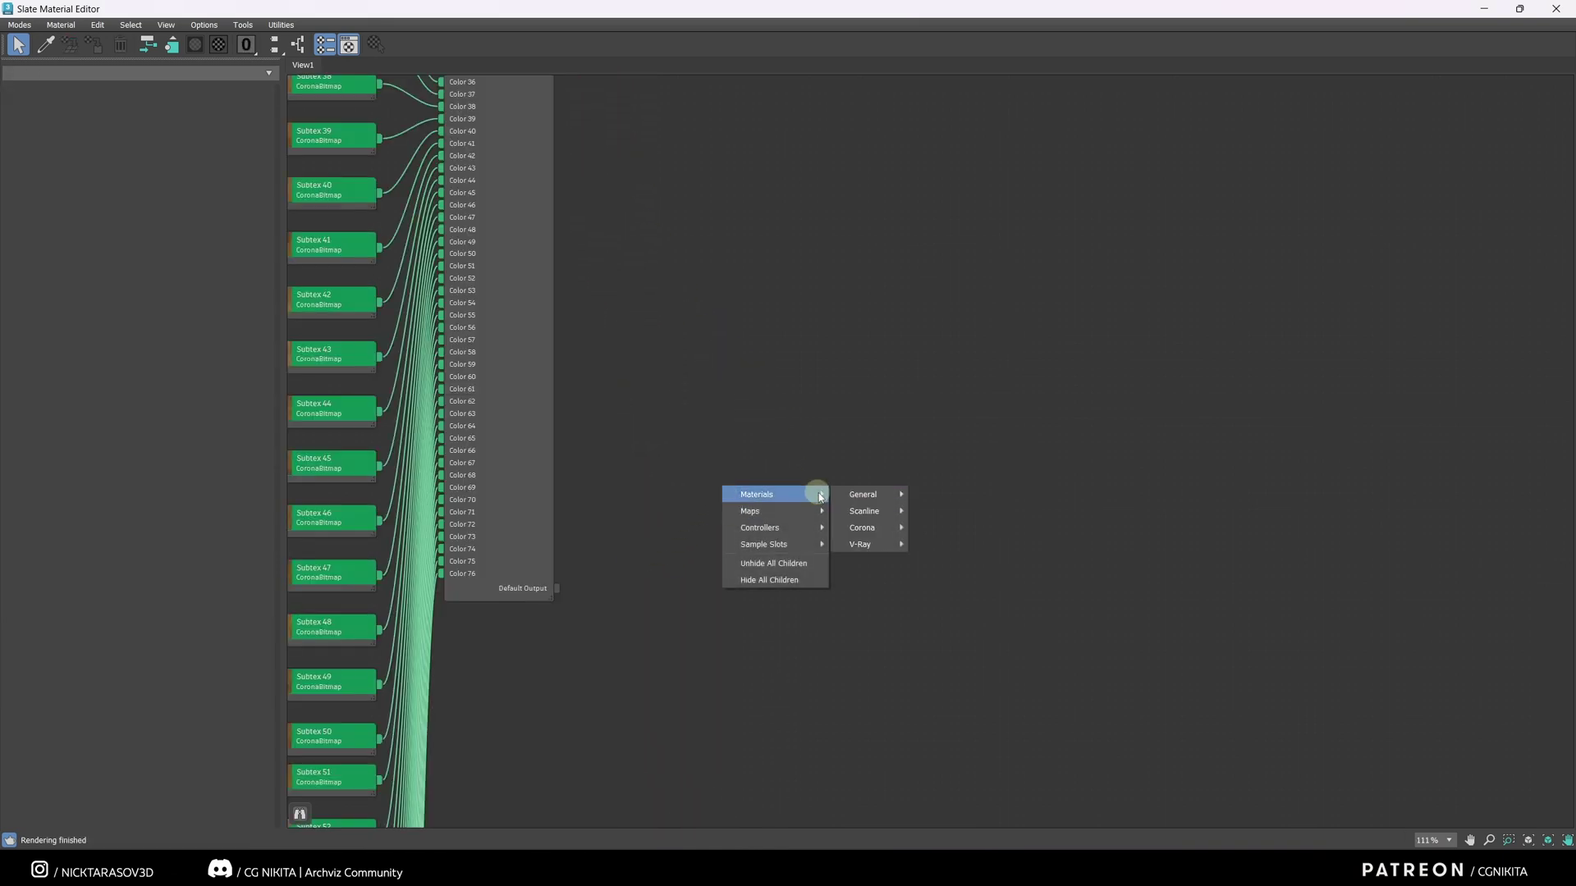
{"action": "mouse_move", "coordinate": [862, 527]}
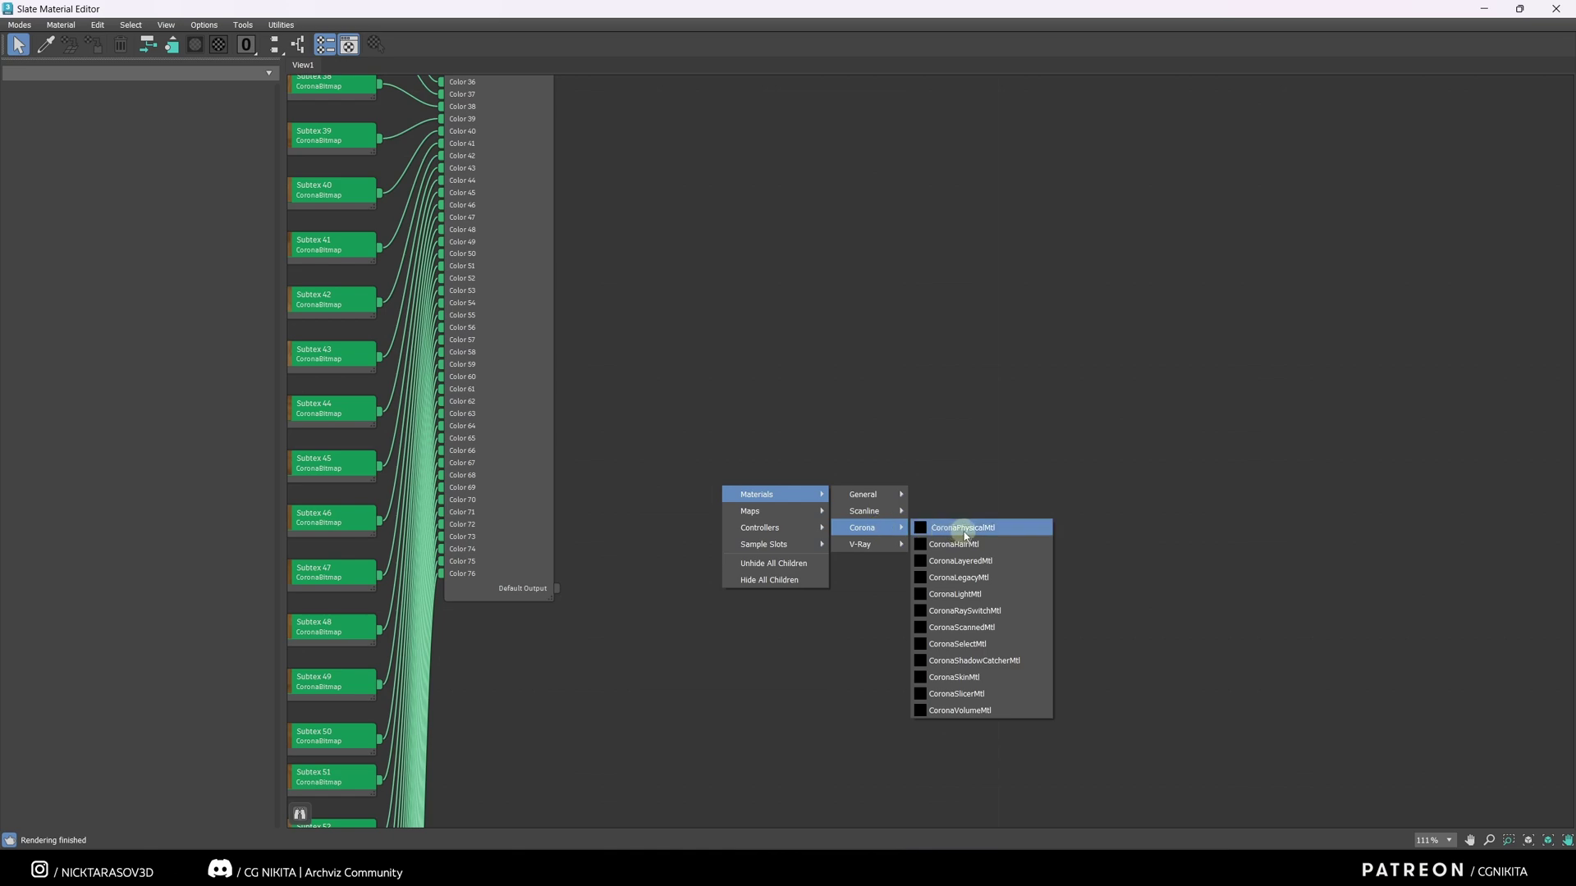
{"action": "left_click", "coordinate": [965, 529]}
{"action": "left_click_drag", "start_coordinate": [711, 484], "coordinate": [727, 325]}
- Uncover the main window, open Render Setup, and assign Corona as the Material Editor renderer
{"action": "double_click", "coordinate": [1047, 7]}
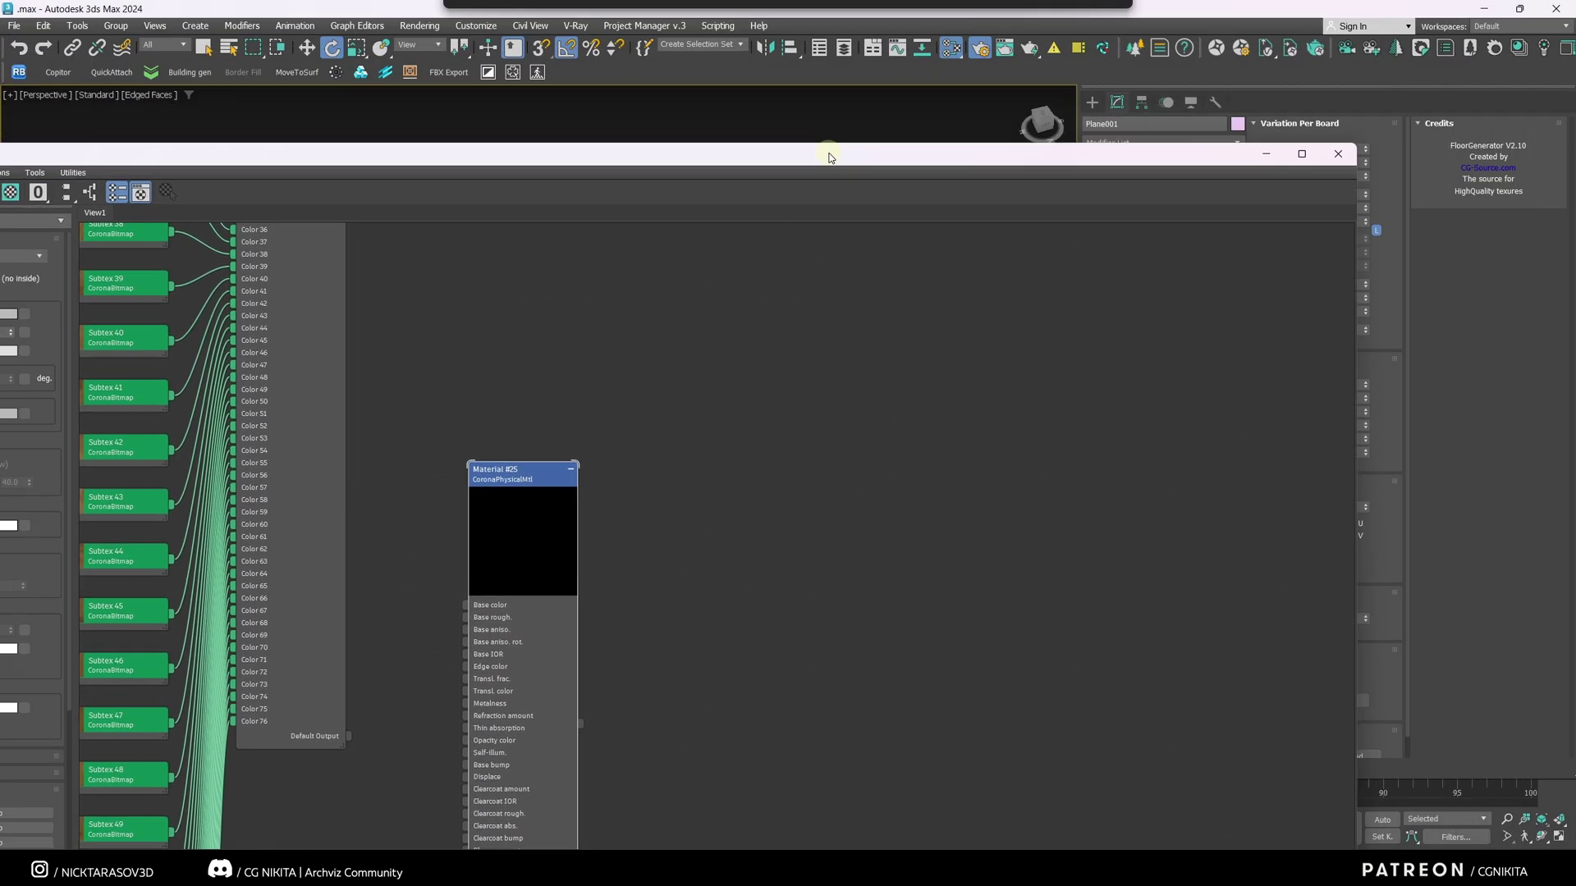
{"action": "left_click", "coordinate": [1162, 49]}
{"action": "left_click_drag", "start_coordinate": [1190, 81], "coordinate": [932, 81]}
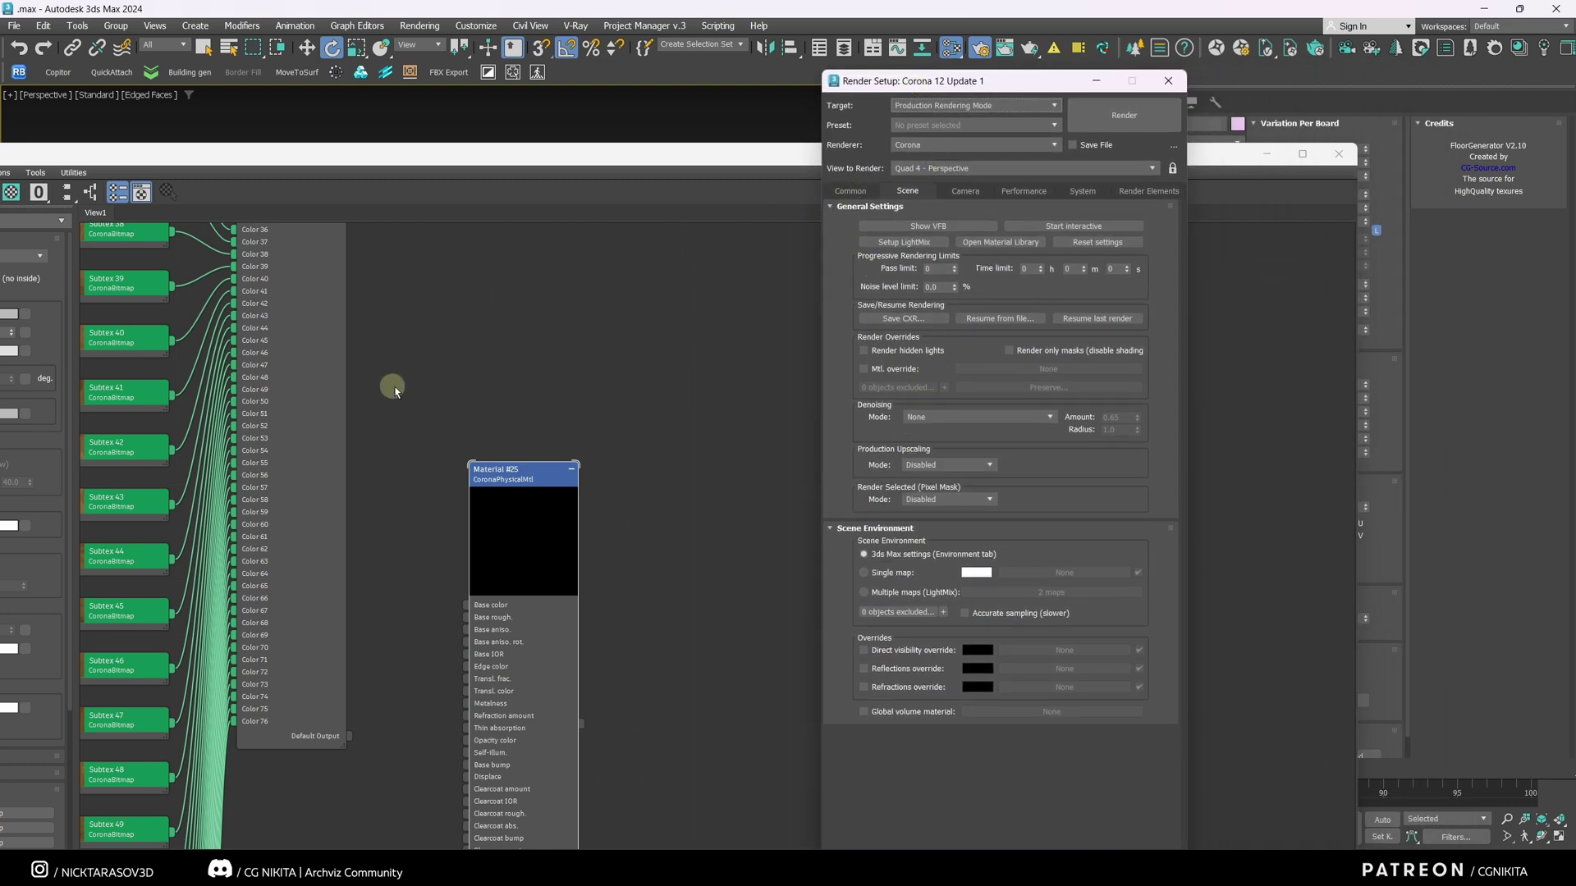
{"action": "left_click", "coordinate": [850, 196]}
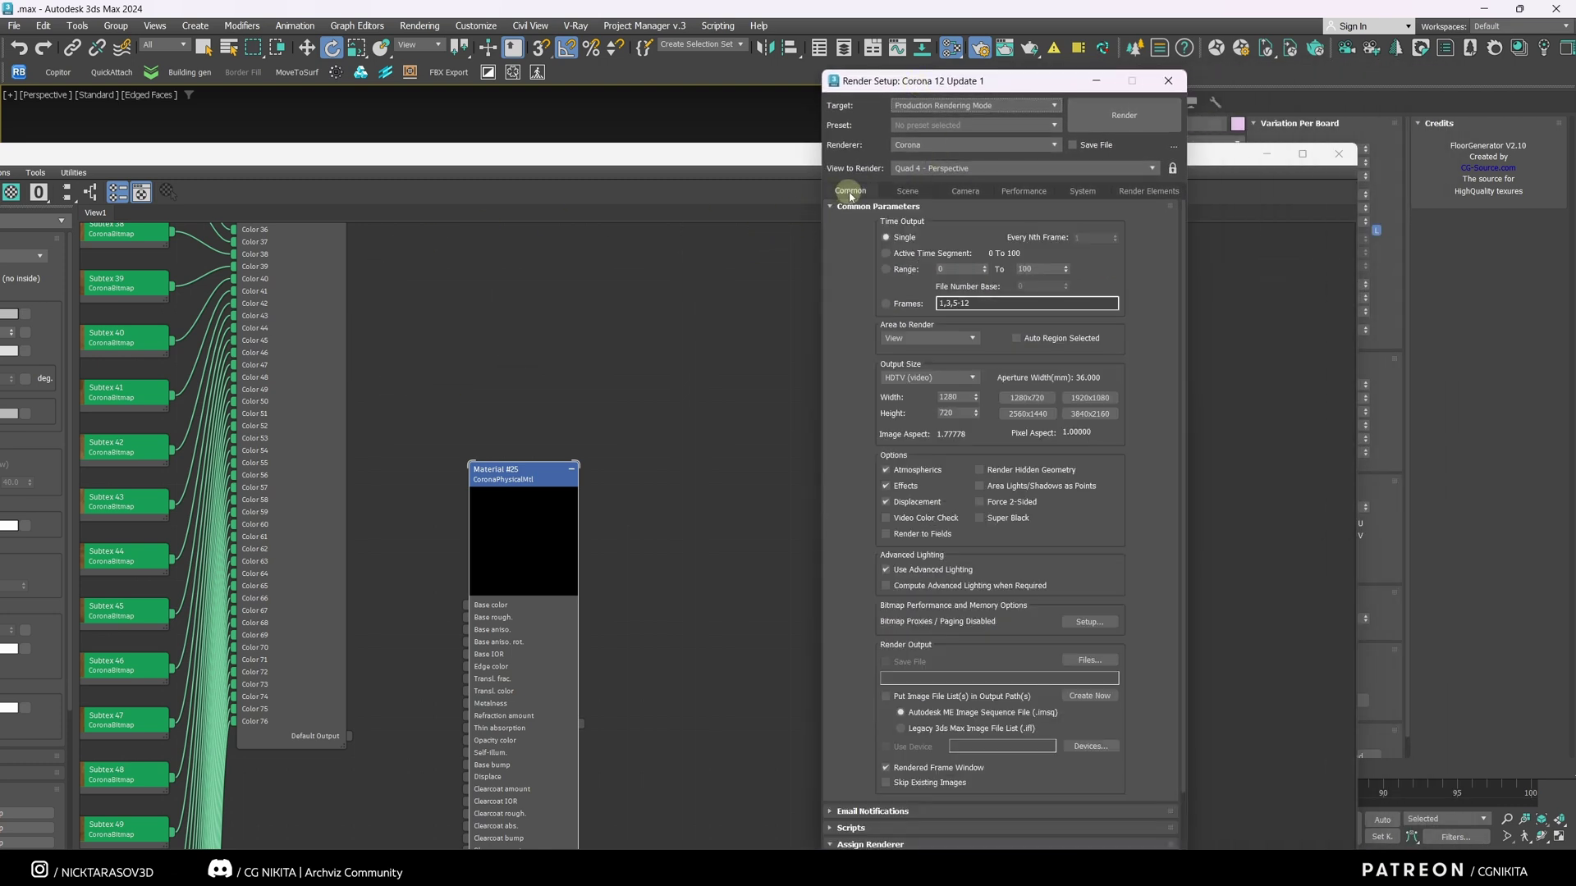
{"action": "scroll", "coordinate": [1026, 570], "scroll_direction": "down", "scroll_amount": 2}
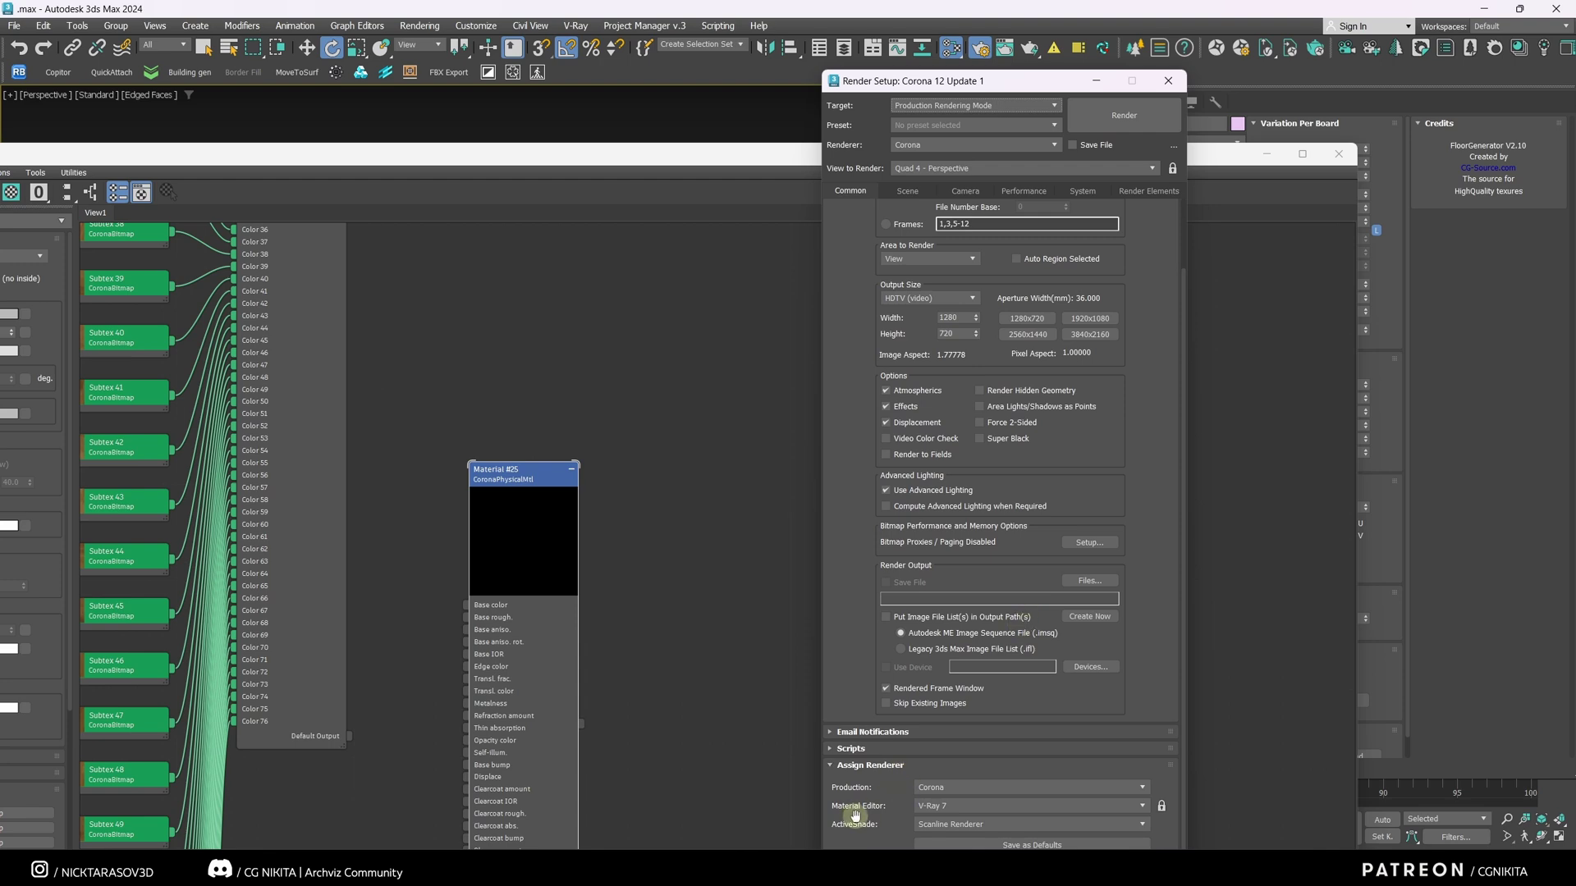
{"action": "left_click", "coordinate": [931, 806]}
{"action": "left_click", "coordinate": [945, 765]}
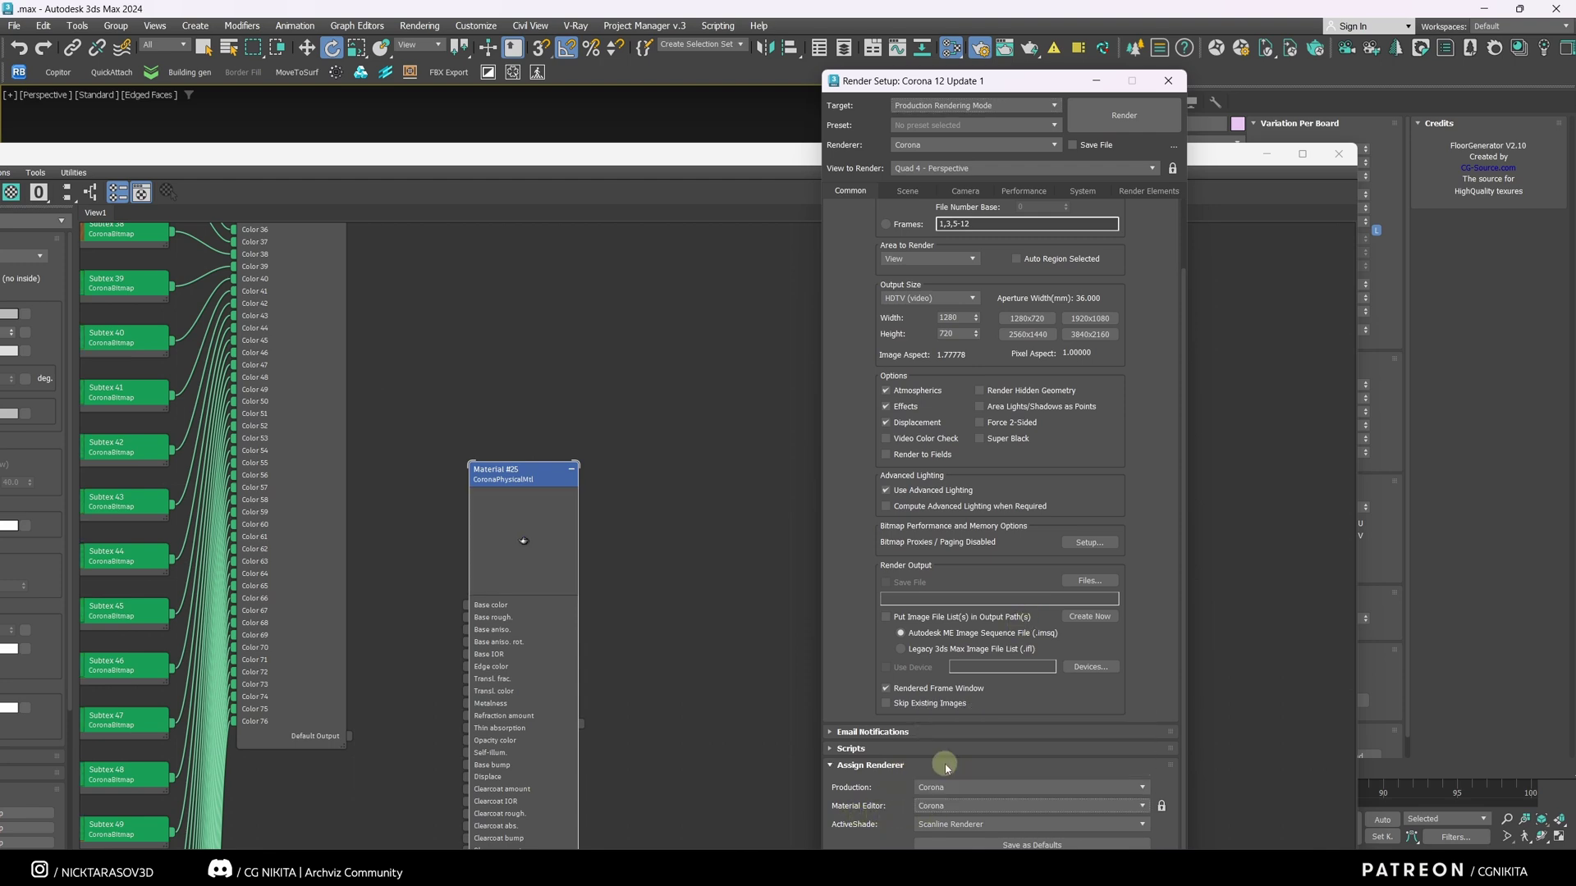
- Connect the CoronaMultiMap's default output to the CoronaPhysicalMtl's base color and show the map shaded in the viewport
{"action": "left_click_drag", "start_coordinate": [796, 154], "coordinate": [1182, 3]}
{"action": "left_click_drag", "start_coordinate": [735, 324], "coordinate": [886, 337]}
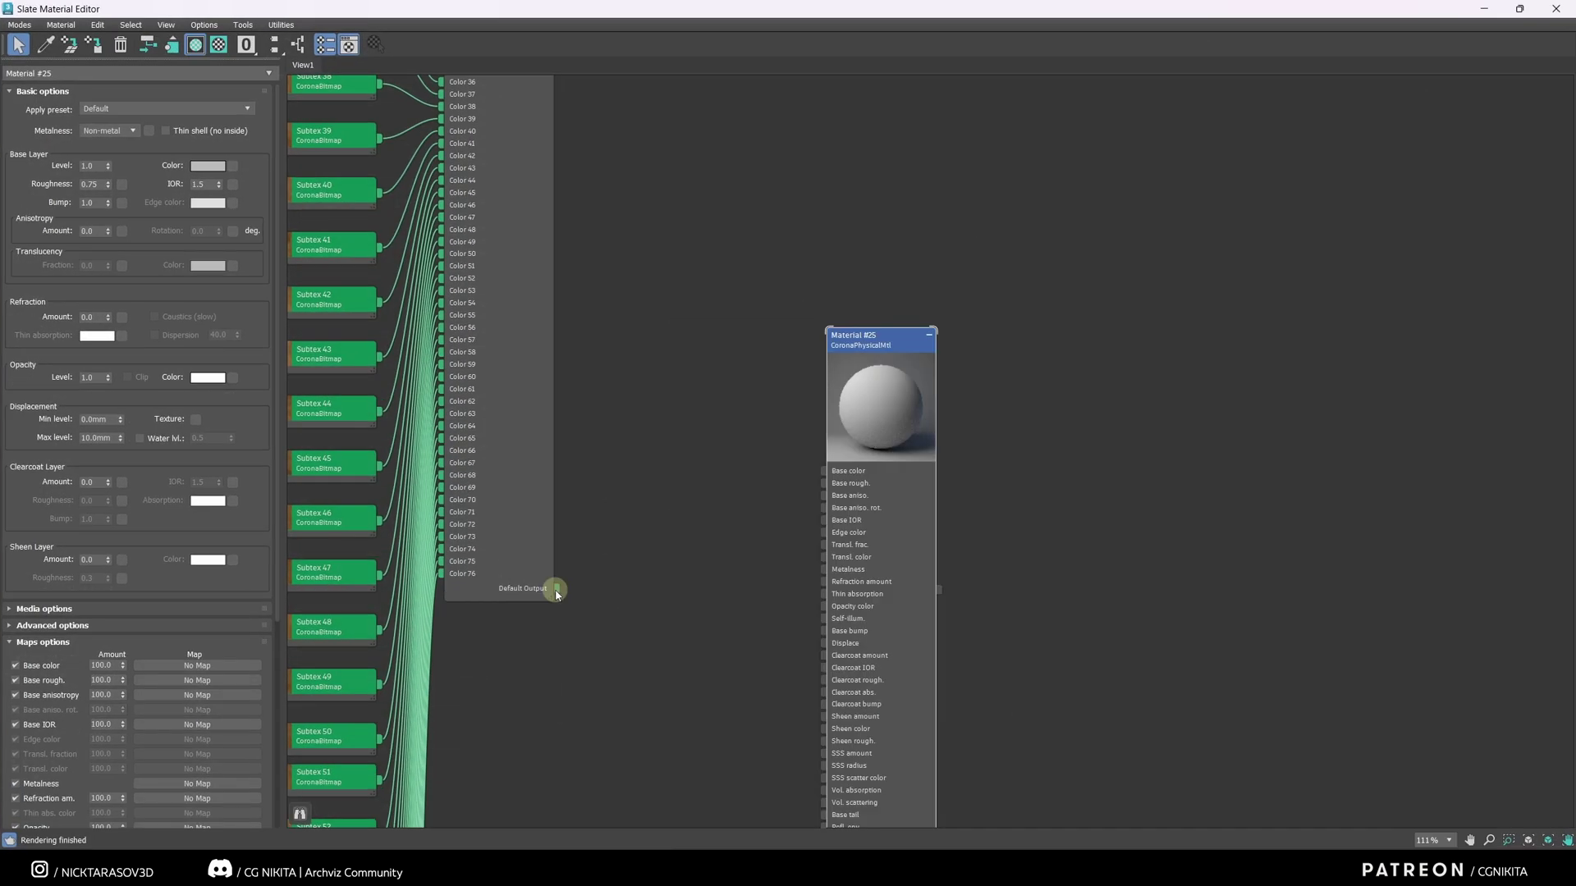
{"action": "left_click_drag", "start_coordinate": [556, 589], "coordinate": [823, 471]}
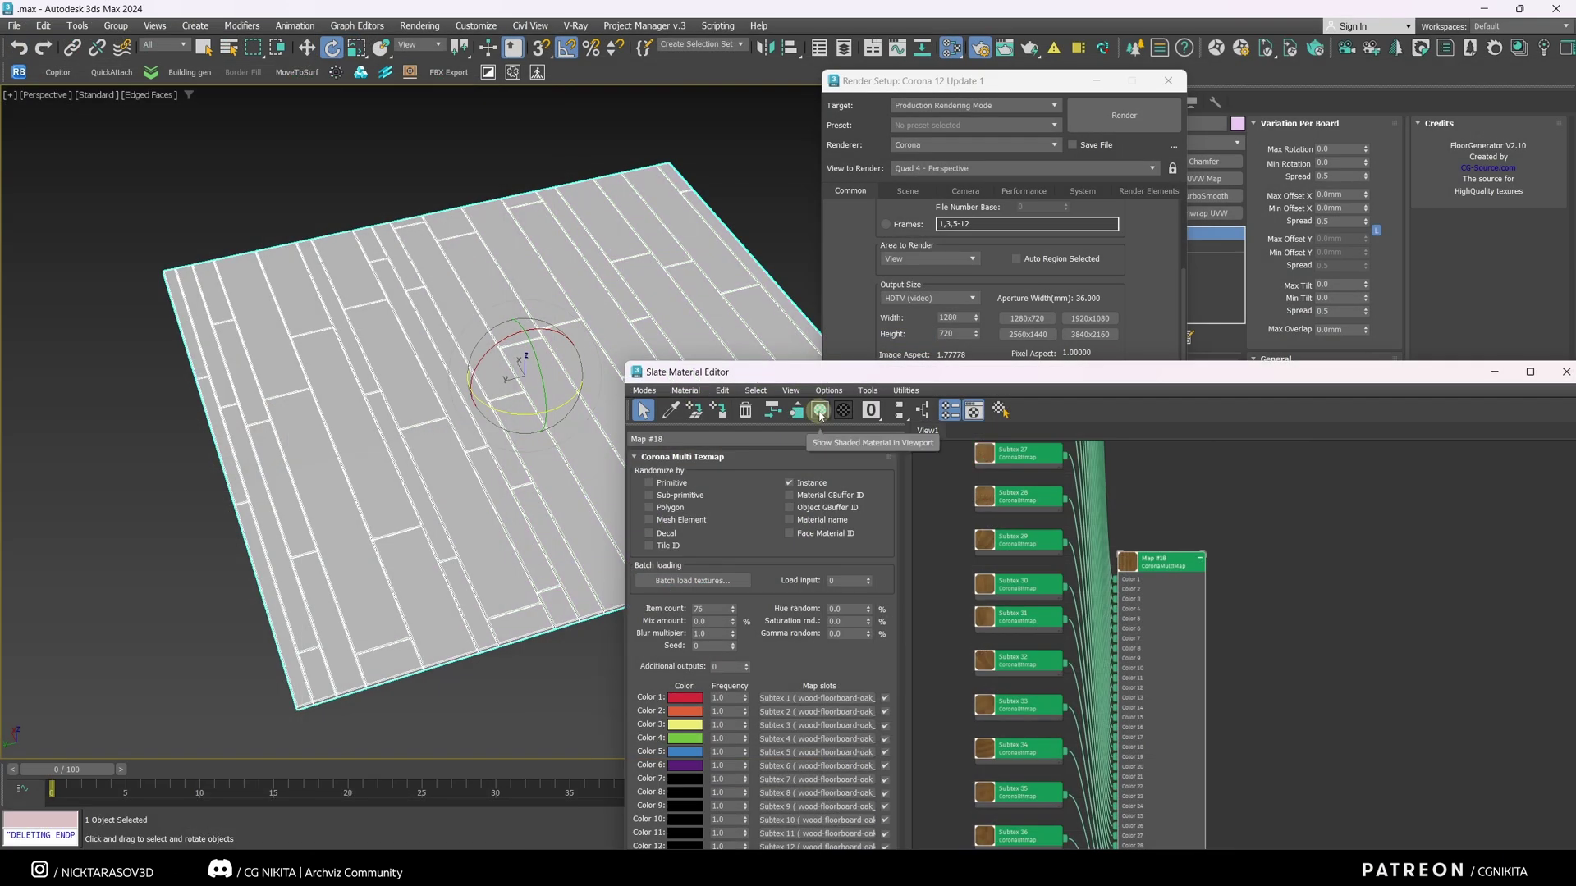
{"action": "left_click", "coordinate": [819, 412]}
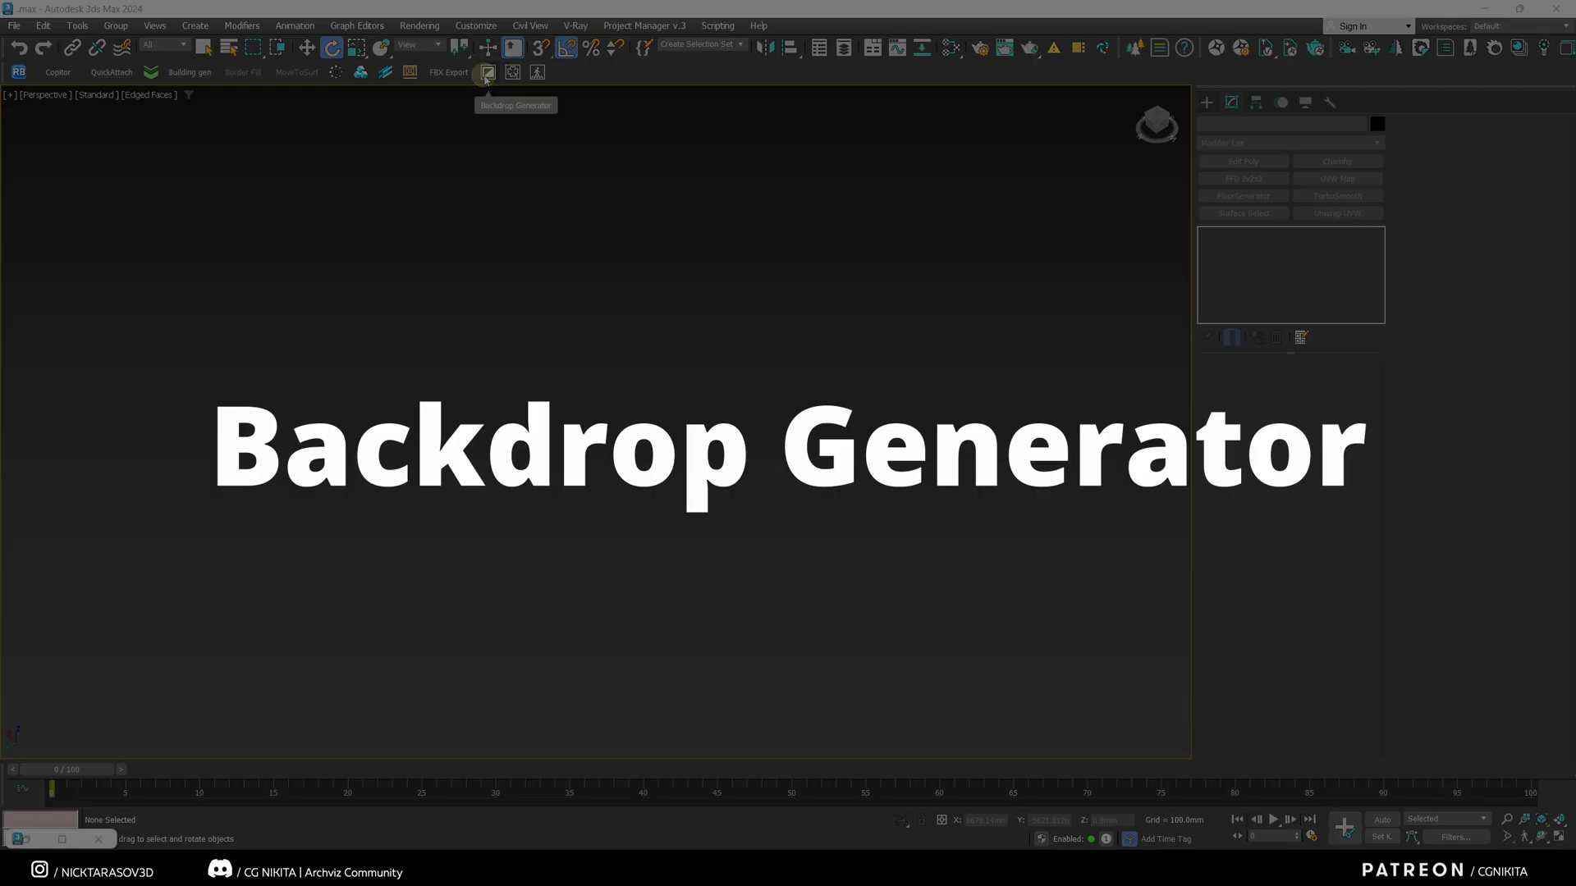
- Launch the Backdrop Generator script and open its backdrop presets beside the working area
{"action": "left_click", "coordinate": [487, 72]}
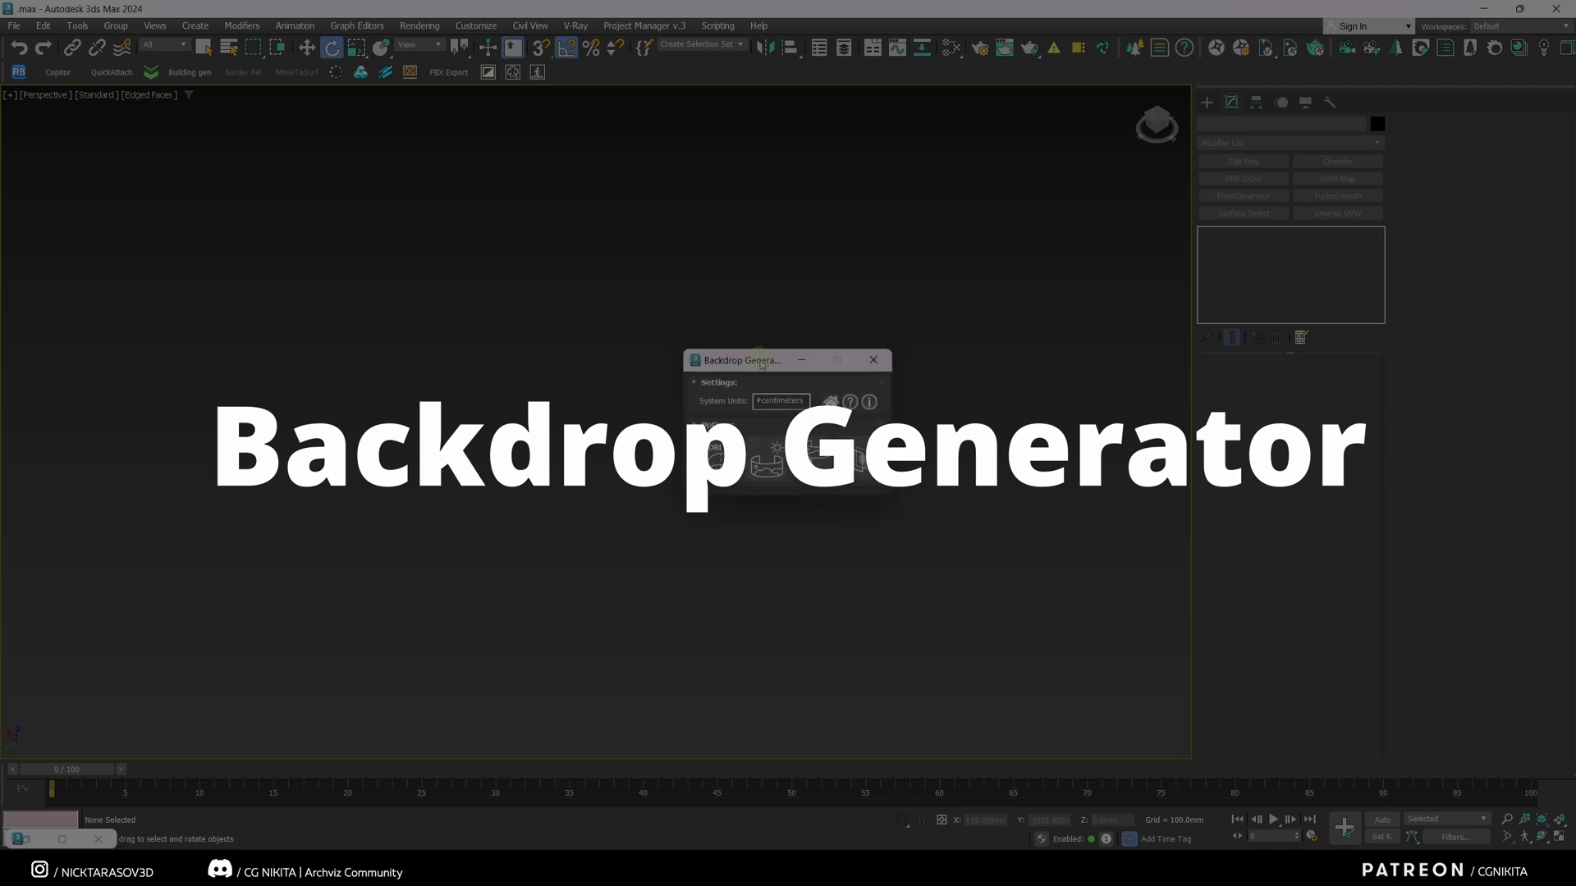
{"action": "left_click_drag", "start_coordinate": [760, 364], "coordinate": [794, 326]}
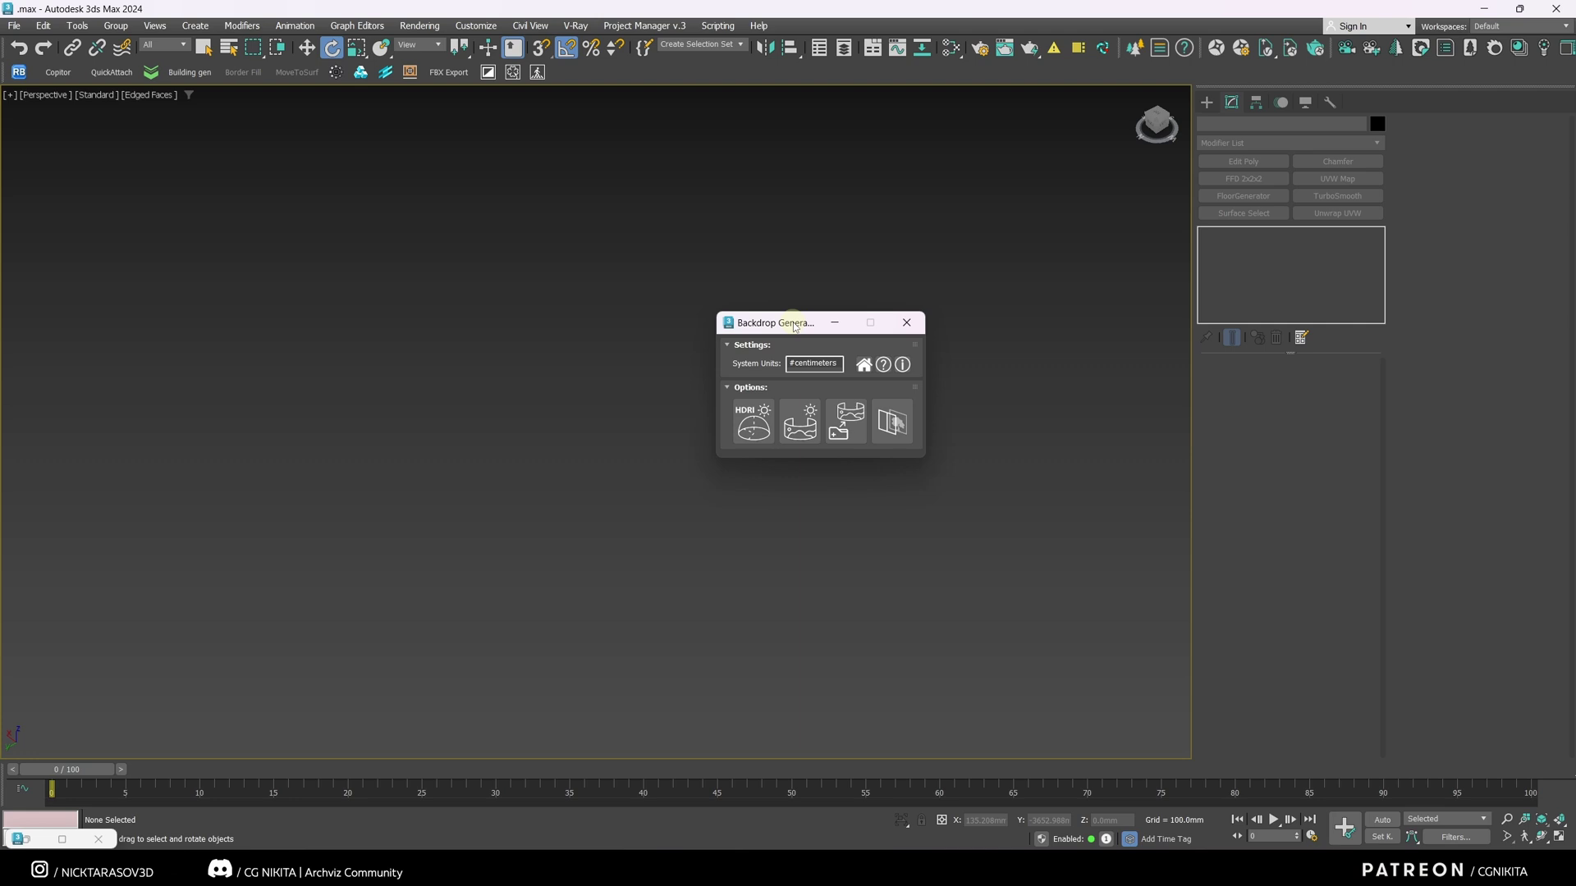
{"action": "left_click_drag", "start_coordinate": [794, 327], "coordinate": [761, 363]}
{"action": "left_click", "coordinate": [763, 401]}
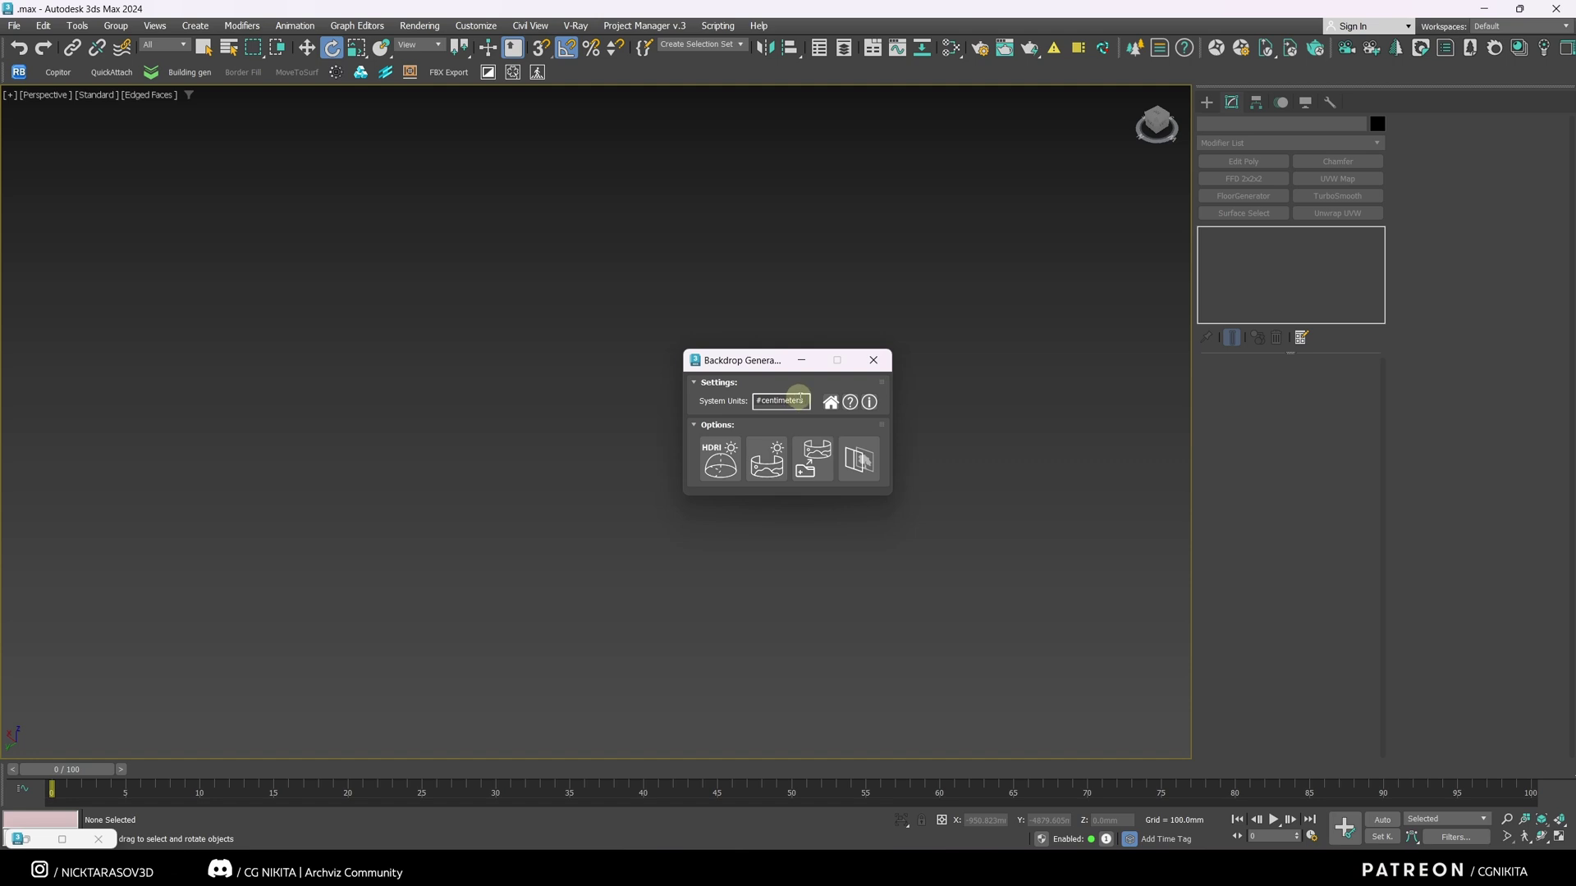
{"action": "left_click", "coordinate": [778, 454]}
{"action": "left_click_drag", "start_coordinate": [743, 360], "coordinate": [1009, 147]}
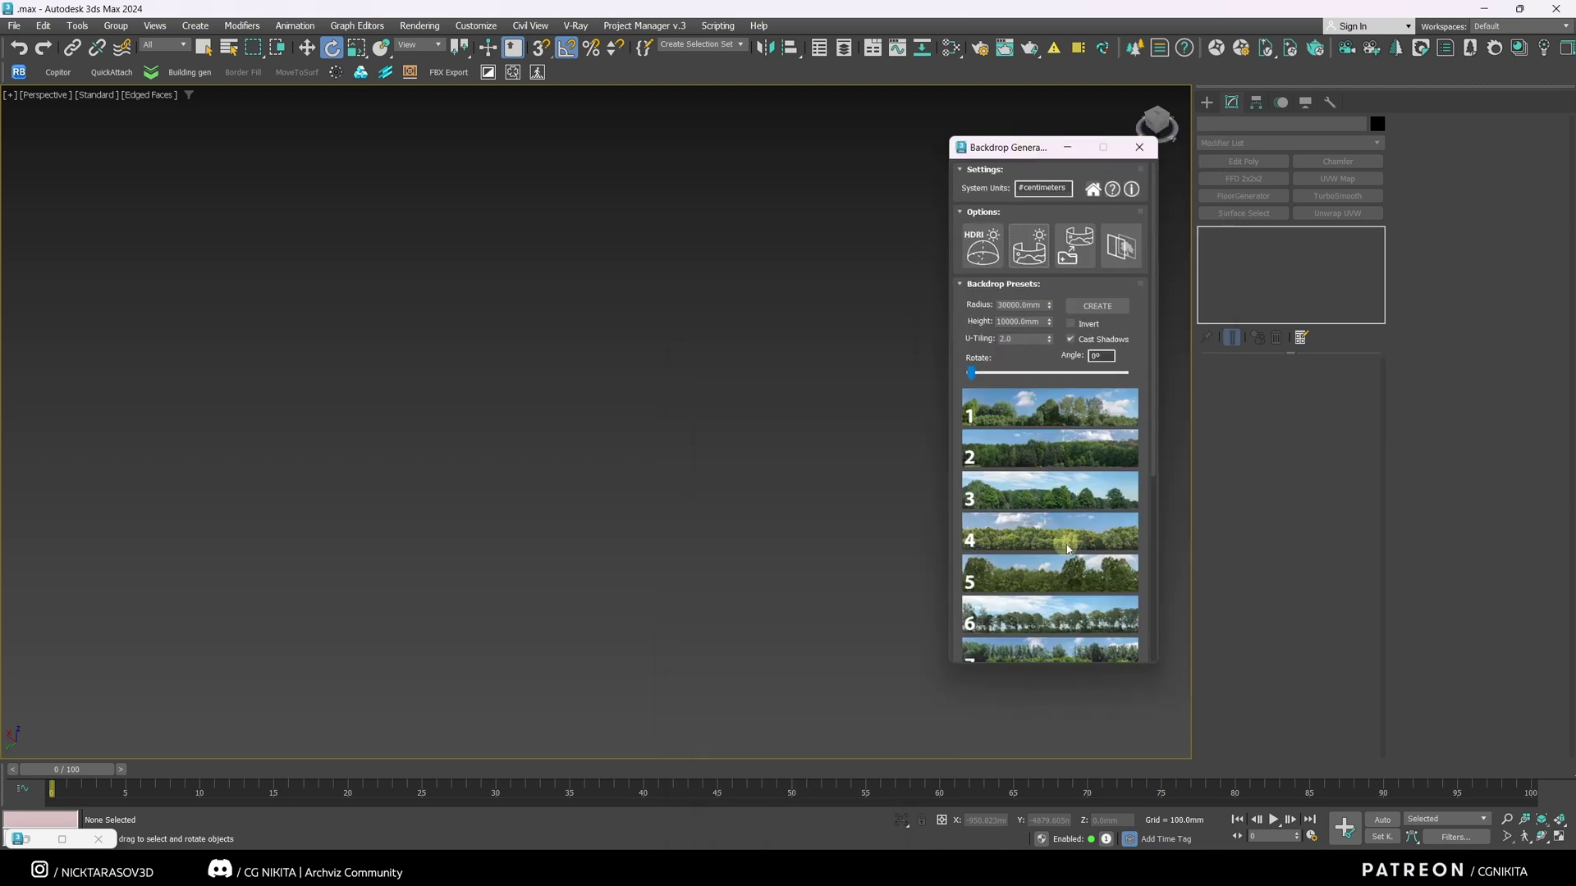
- Create a preset tree backdrop with a 30000 mm radius, 10000 mm height and U-Tiling 2.0 in the viewport
{"action": "left_click", "coordinate": [1100, 306]}
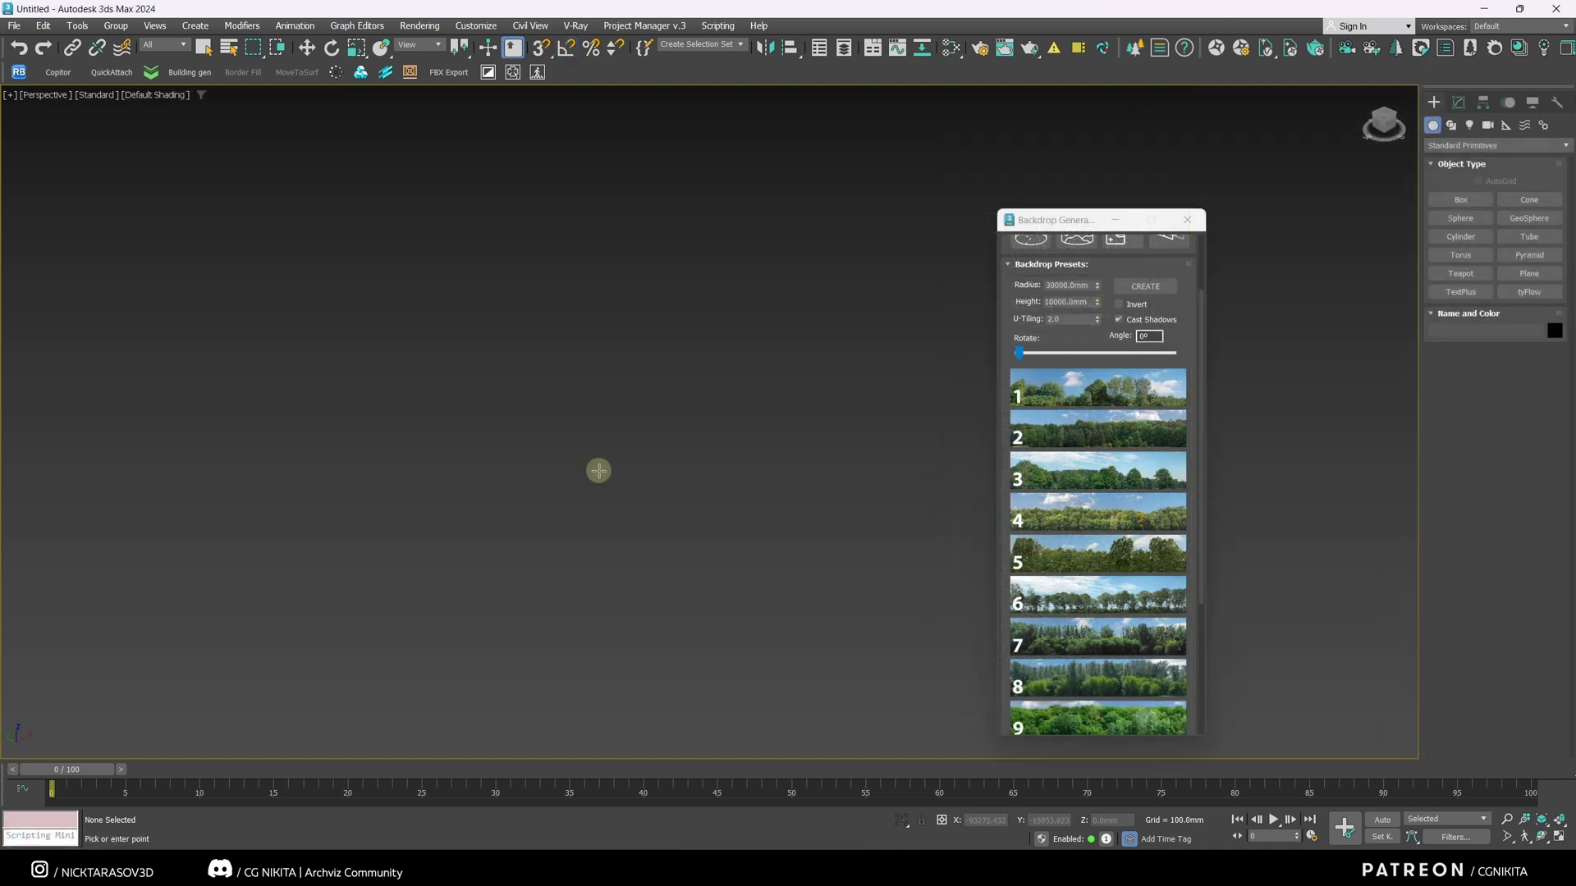
{"action": "left_click", "coordinate": [598, 470]}
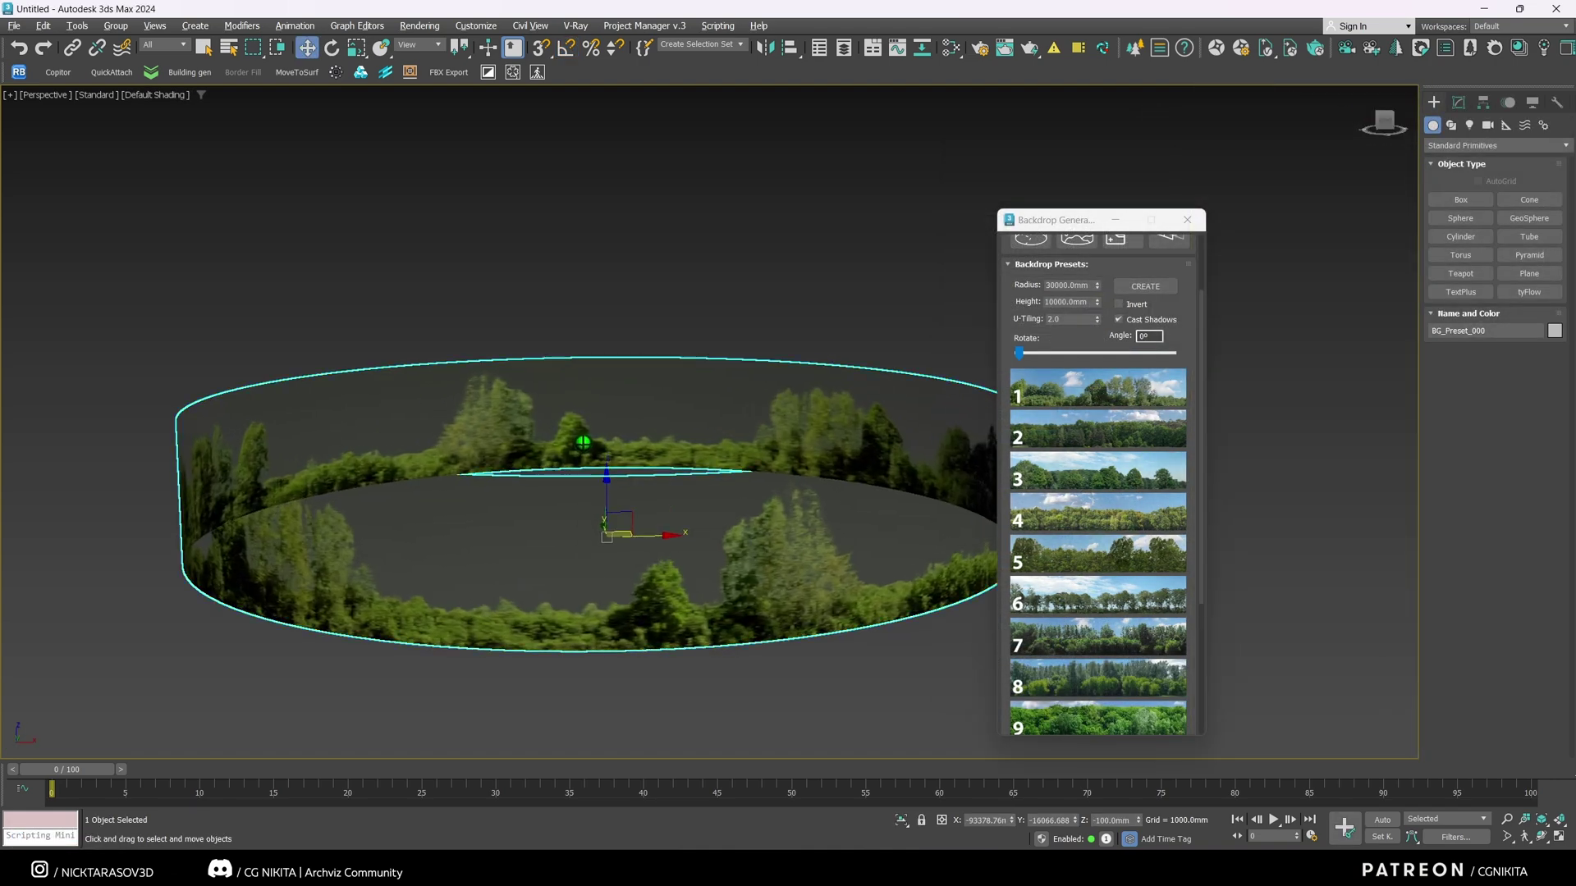
{"action": "middle_click_drag", "start_coordinate": [1137, 147], "coordinate": [1223, 252], "text": "alt"}
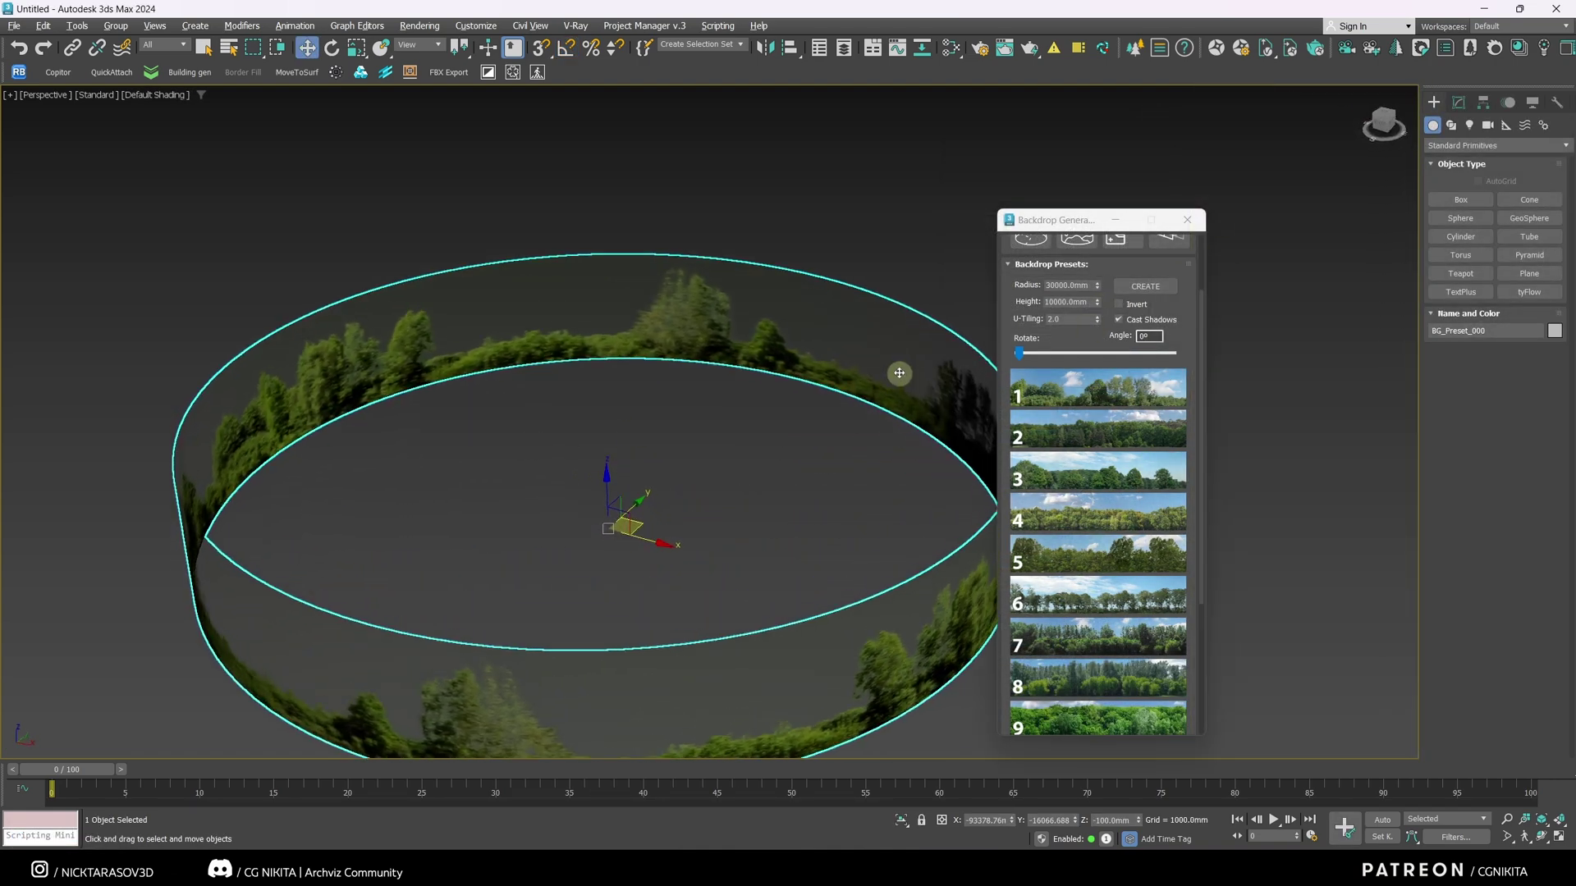
- Enlarge the backdrop's radius to about 43145 mm and raise its U-Tiling to 11.8
{"action": "left_click_drag", "start_coordinate": [1096, 285], "coordinate": [1282, 338]}
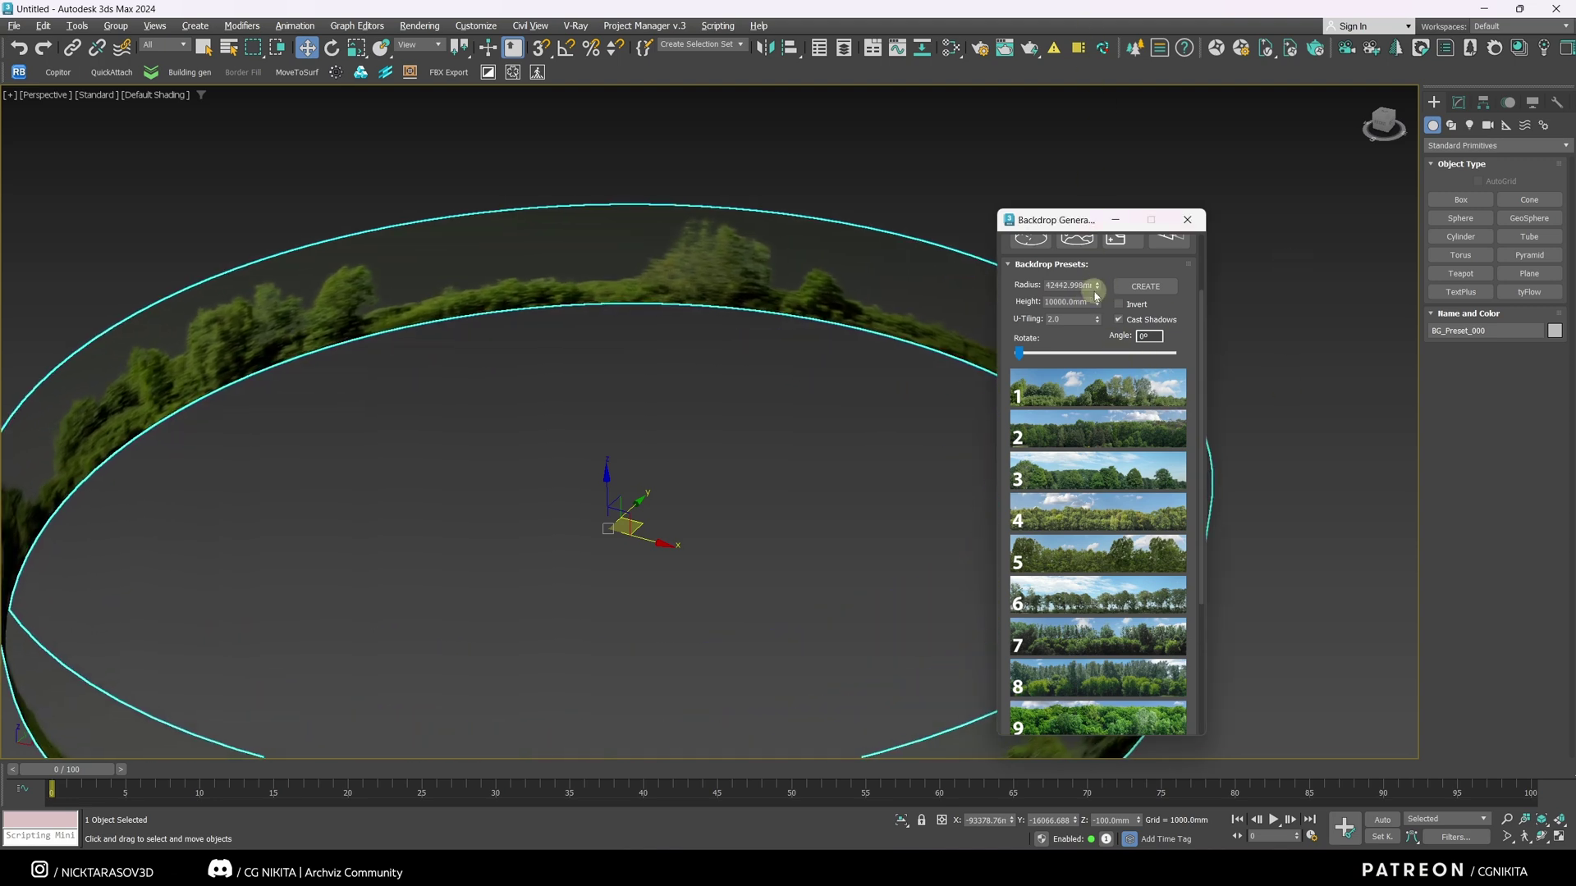
{"action": "left_click_drag", "start_coordinate": [1096, 319], "coordinate": [1070, 862]}
{"action": "left_click_drag", "start_coordinate": [1097, 285], "coordinate": [1095, 242]}
{"action": "scroll", "coordinate": [615, 450], "scroll_direction": "down", "scroll_amount": 8}
{"action": "scroll", "coordinate": [616, 450], "scroll_direction": "up", "scroll_amount": 5}
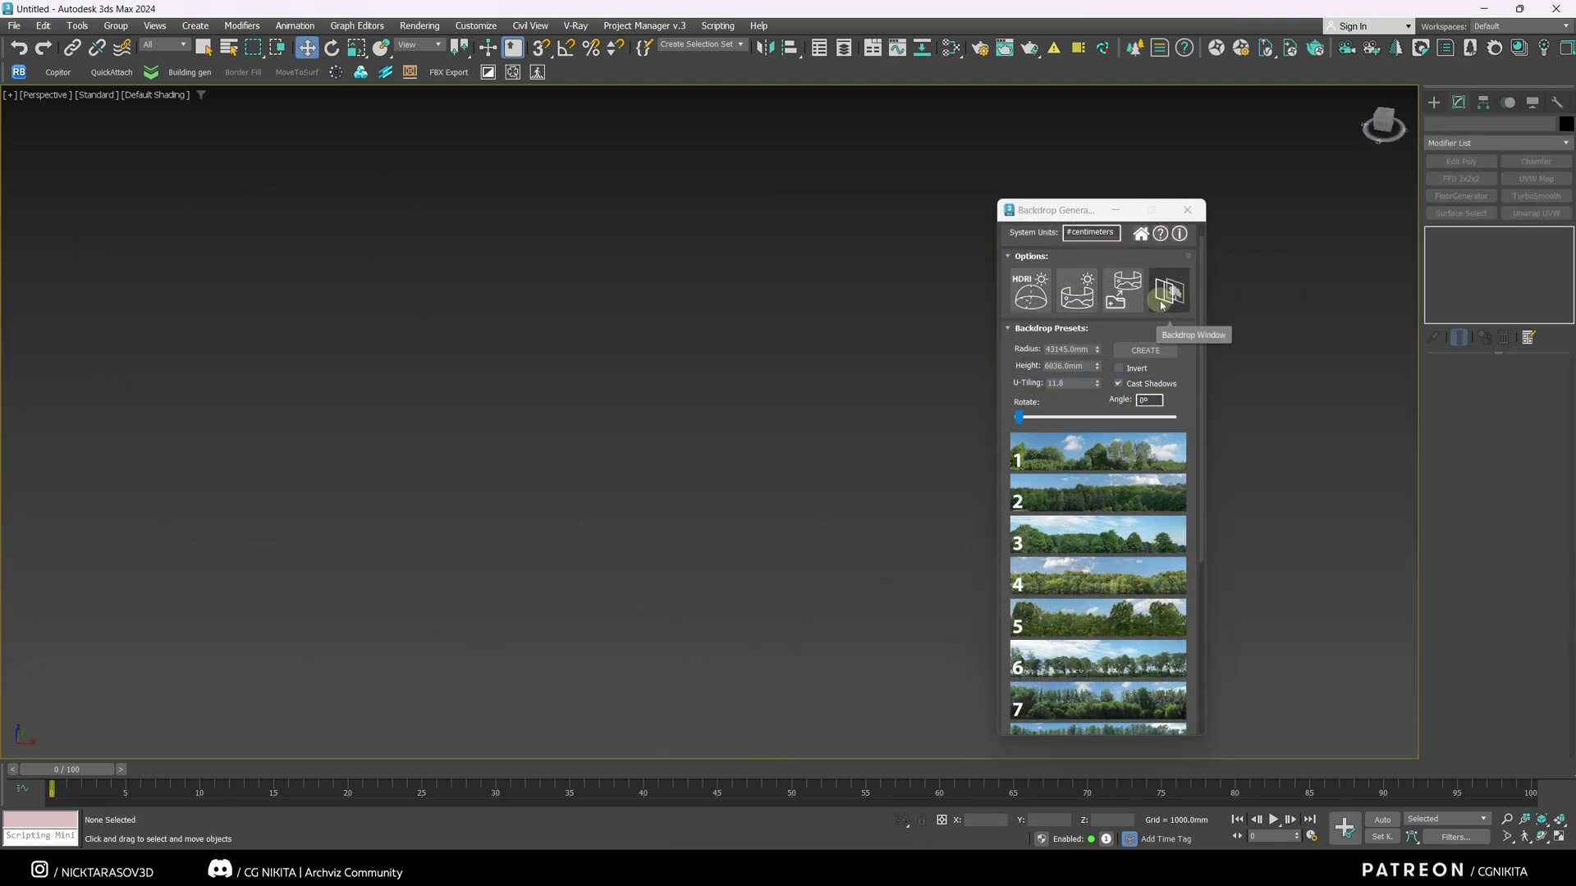
- Create a Backdrop Window plane with the red-brick facade preset in the viewport
{"action": "left_click", "coordinate": [1162, 306]}
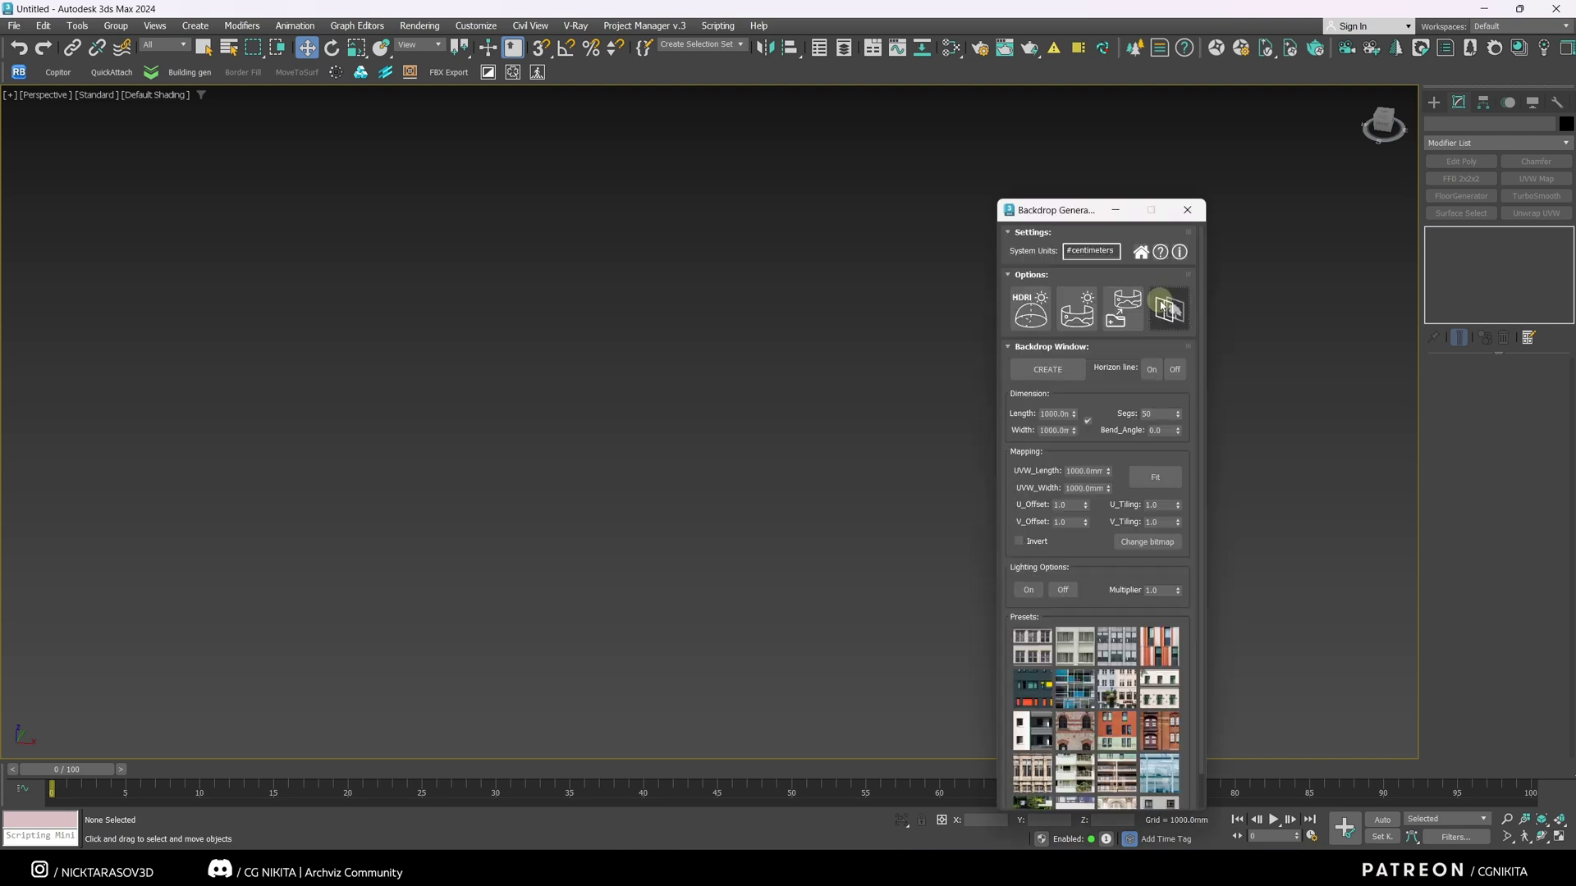
{"action": "scroll", "coordinate": [1089, 666], "scroll_direction": "down", "scroll_amount": 1}
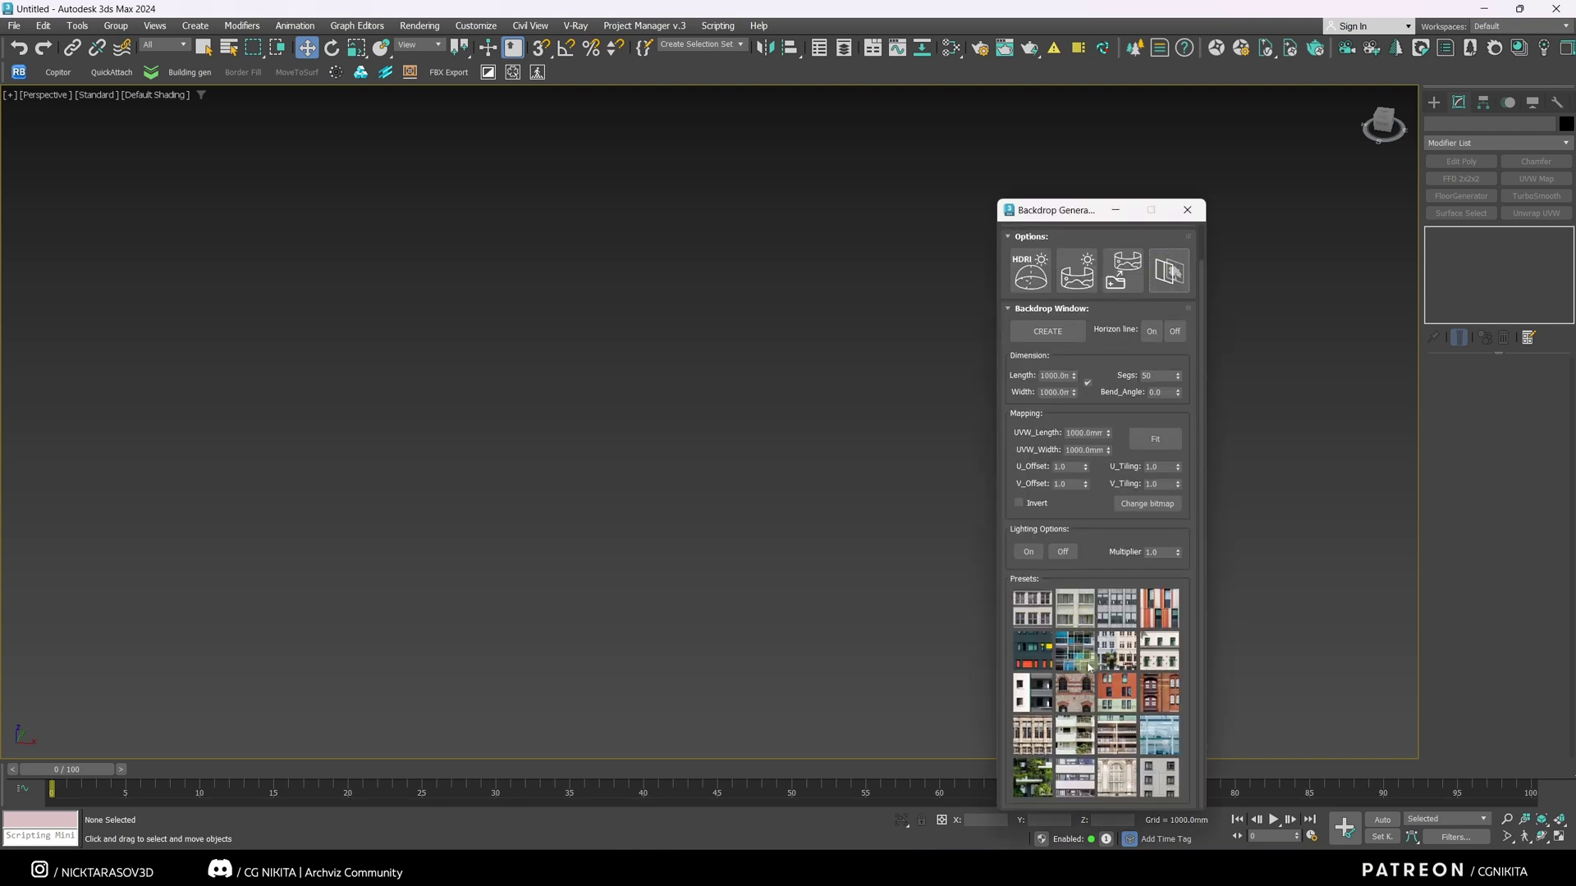
{"action": "left_click", "coordinate": [1117, 697]}
{"action": "left_click", "coordinate": [644, 480]}
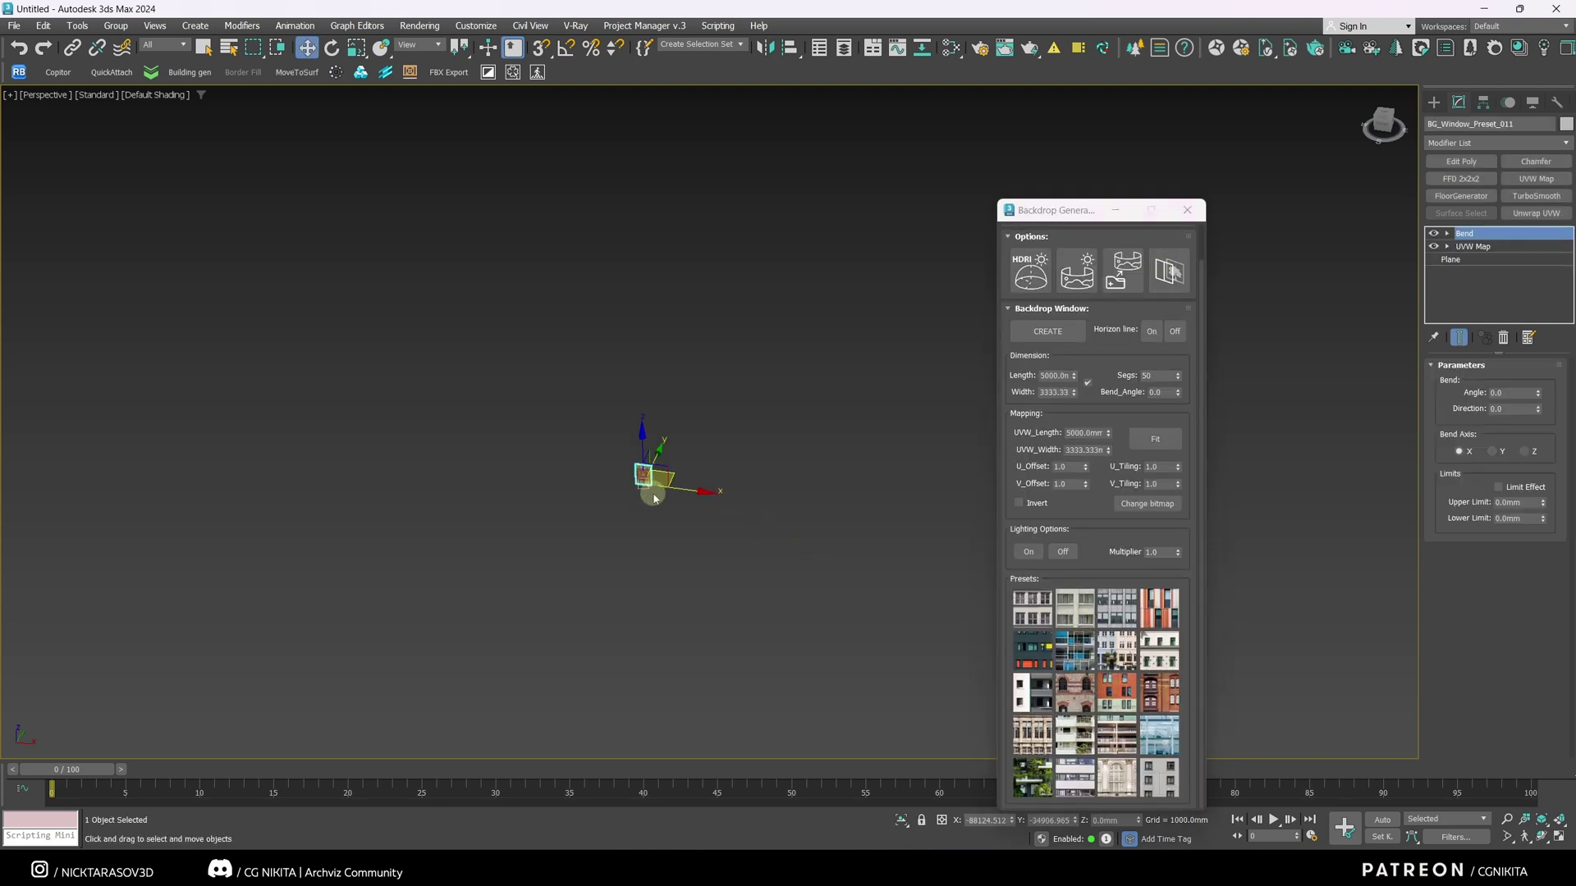
- Set the facade backdrop to UVW length 4737 mm, UVW width about 3415 mm, U-Offset 26.5, U-Tiling 1.6 and plane length about 5016 mm
{"action": "left_click_drag", "start_coordinate": [1127, 349], "coordinate": [1129, 511]}
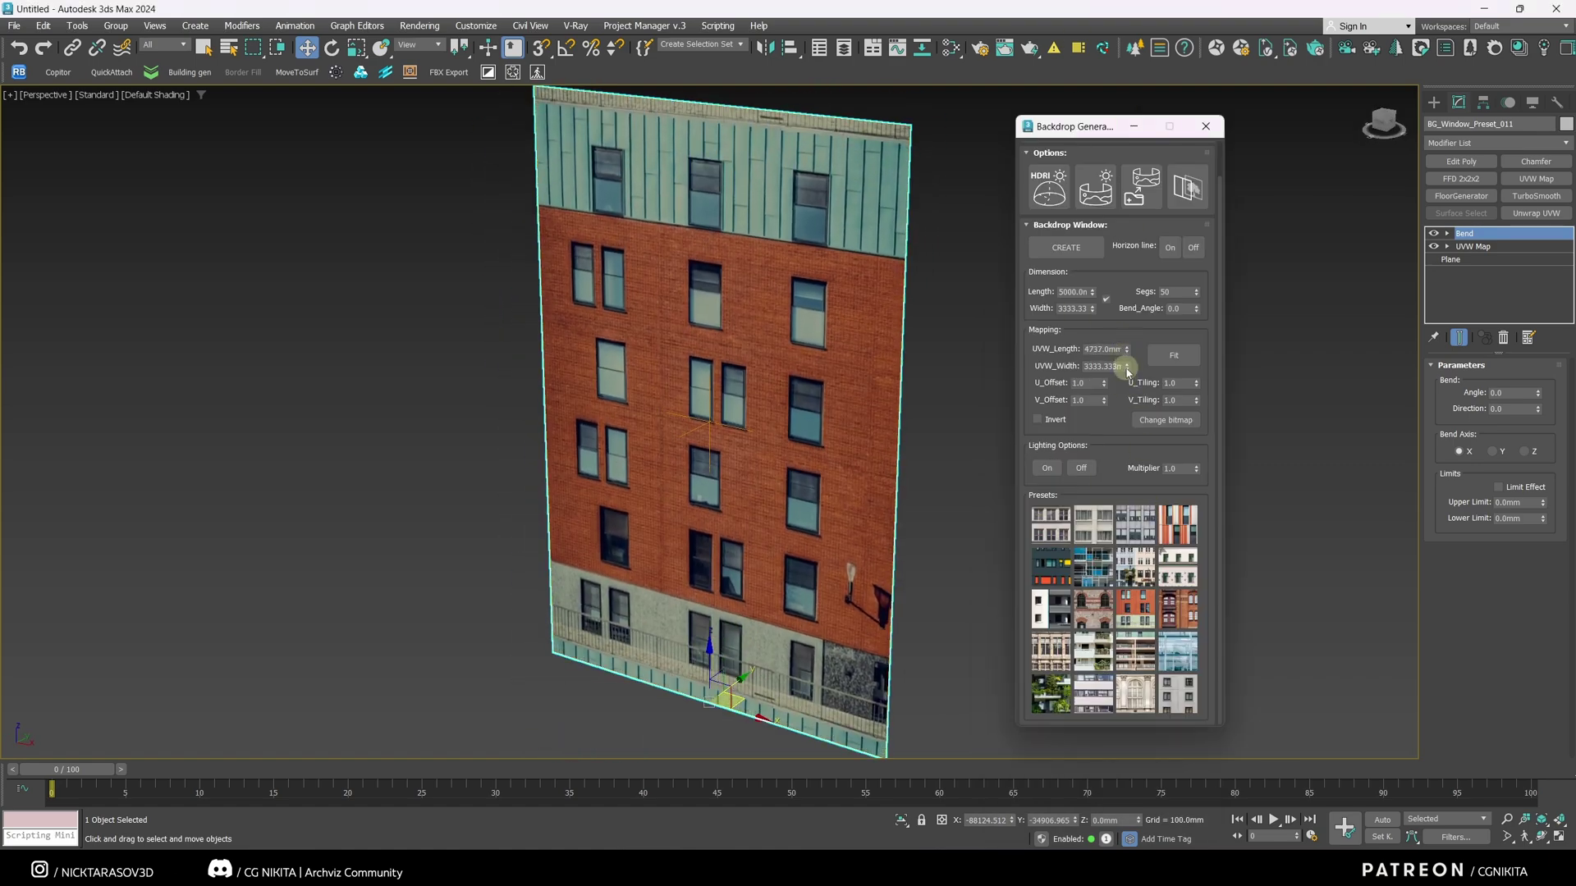
{"action": "left_click_drag", "start_coordinate": [1127, 366], "coordinate": [1105, 340]}
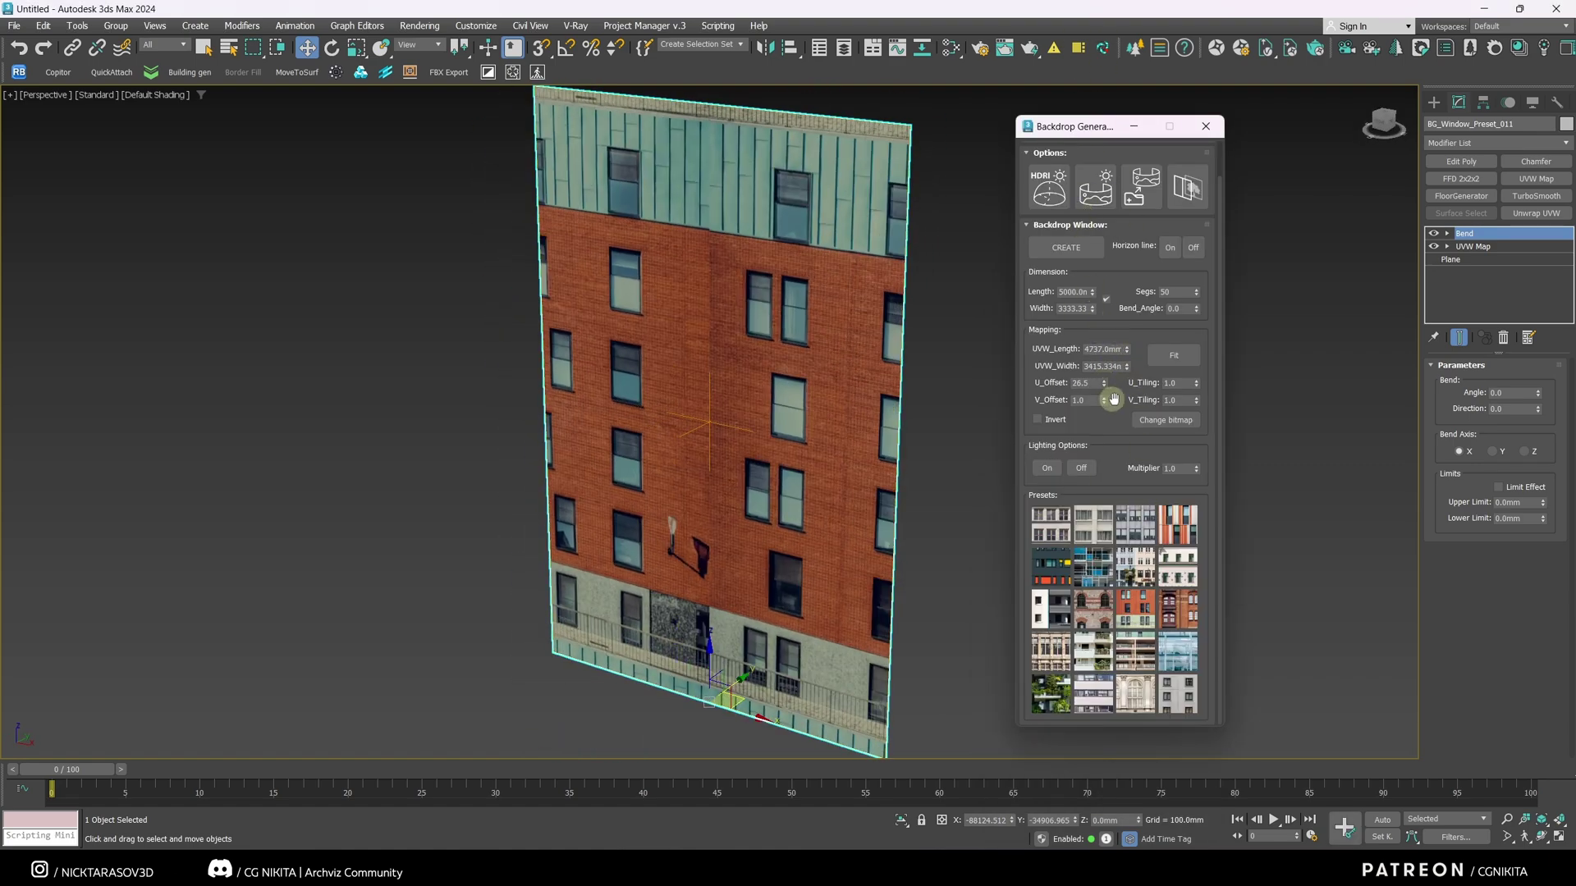
{"action": "left_click_drag", "start_coordinate": [1196, 383], "coordinate": [1195, 377]}
{"action": "mouse_move", "coordinate": [1092, 309]}
{"action": "left_mouse_down"}
{"action": "mouse_move", "coordinate": [1094, 263]}
{"action": "mouse_move", "coordinate": [1094, 300]}
{"action": "left_mouse_up"}
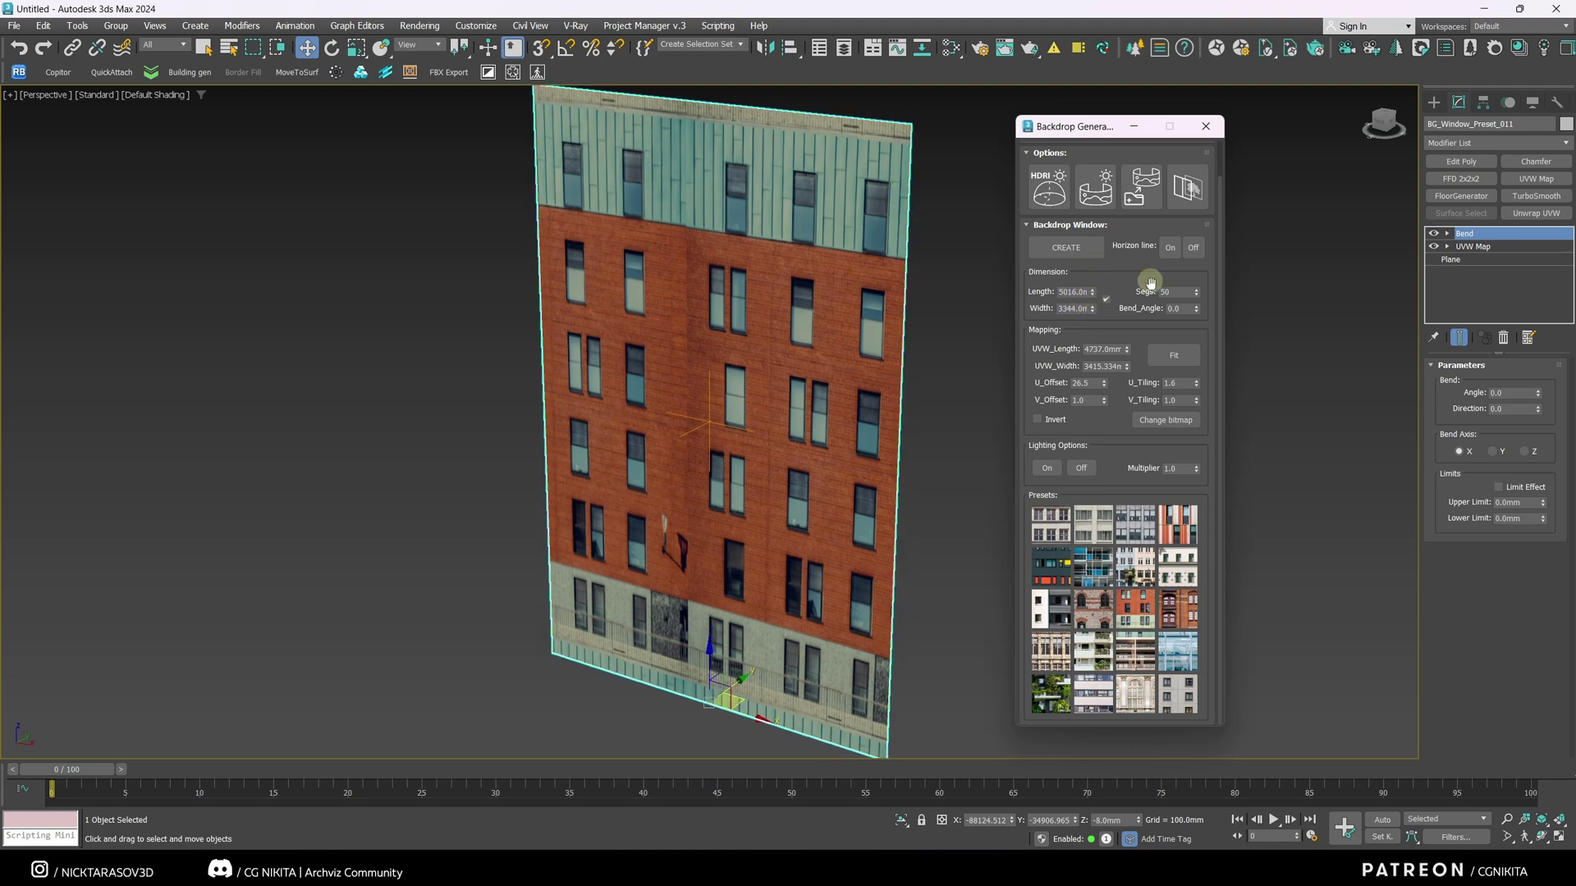
{"action": "left_click", "coordinate": [1140, 194]}
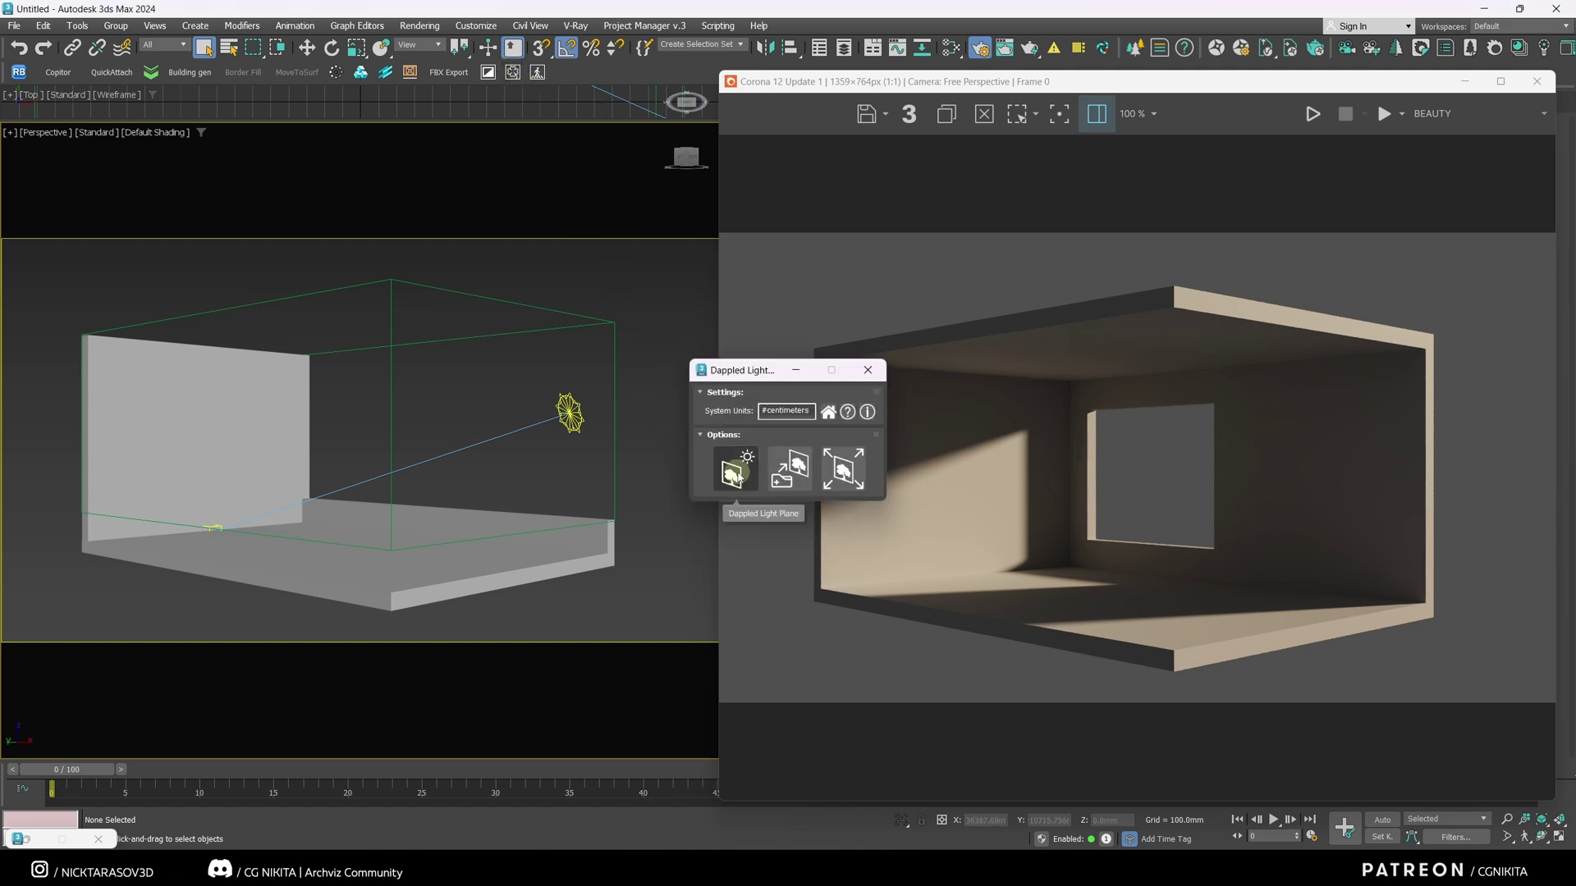
- Place a Dappled Light Plane using preset 8 in front of the room in the perspective viewport
{"action": "left_click", "coordinate": [734, 474]}
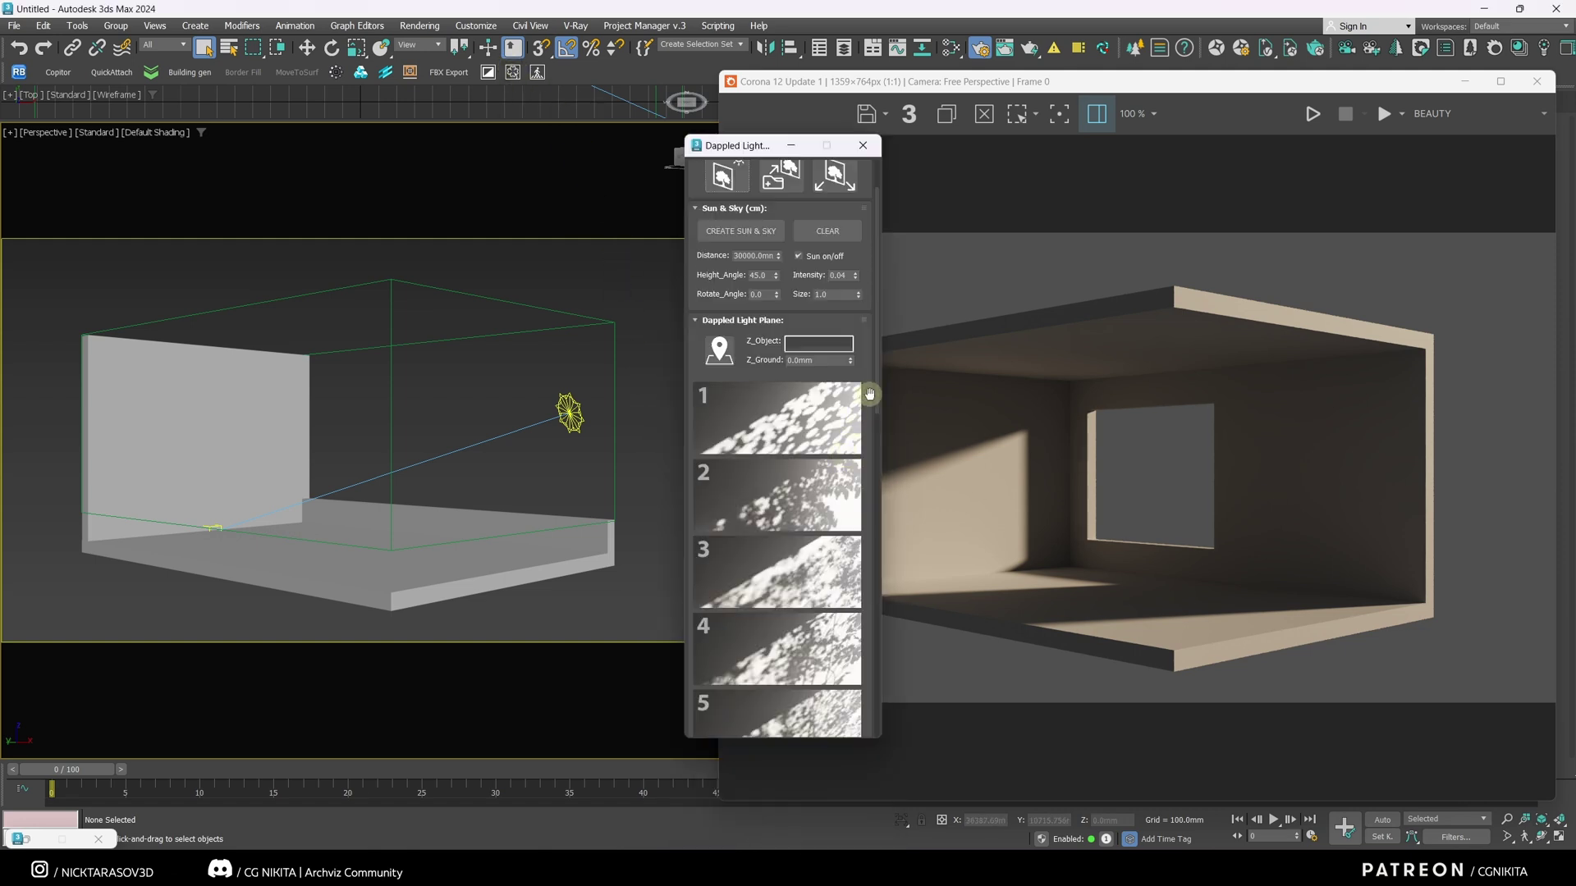
{"action": "left_click_drag", "start_coordinate": [870, 395], "coordinate": [879, 611]}
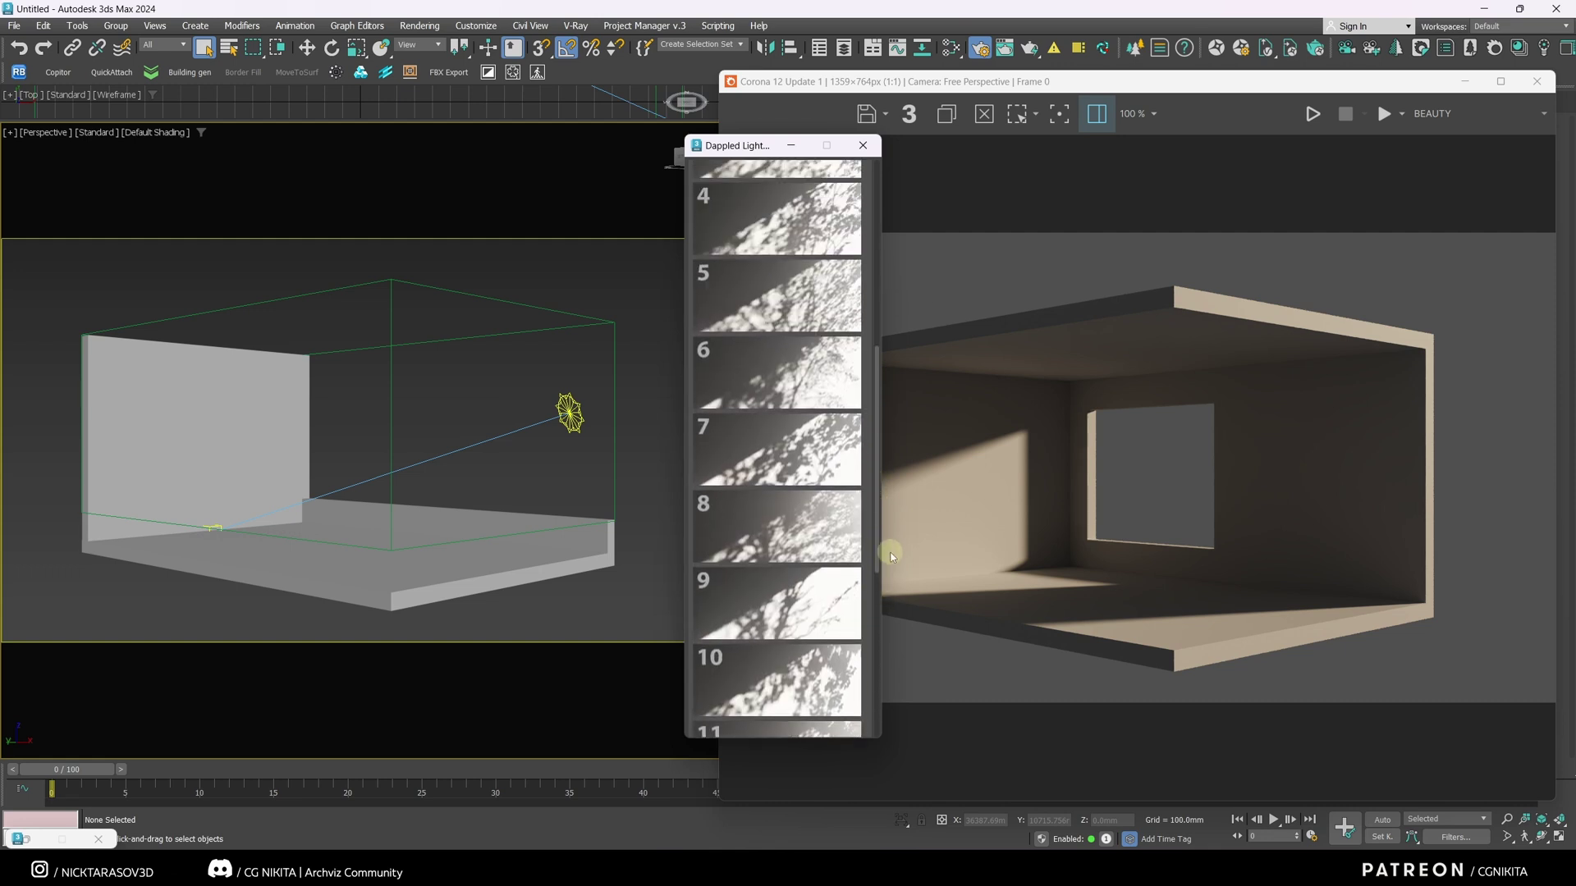
{"action": "left_click", "coordinate": [790, 525]}
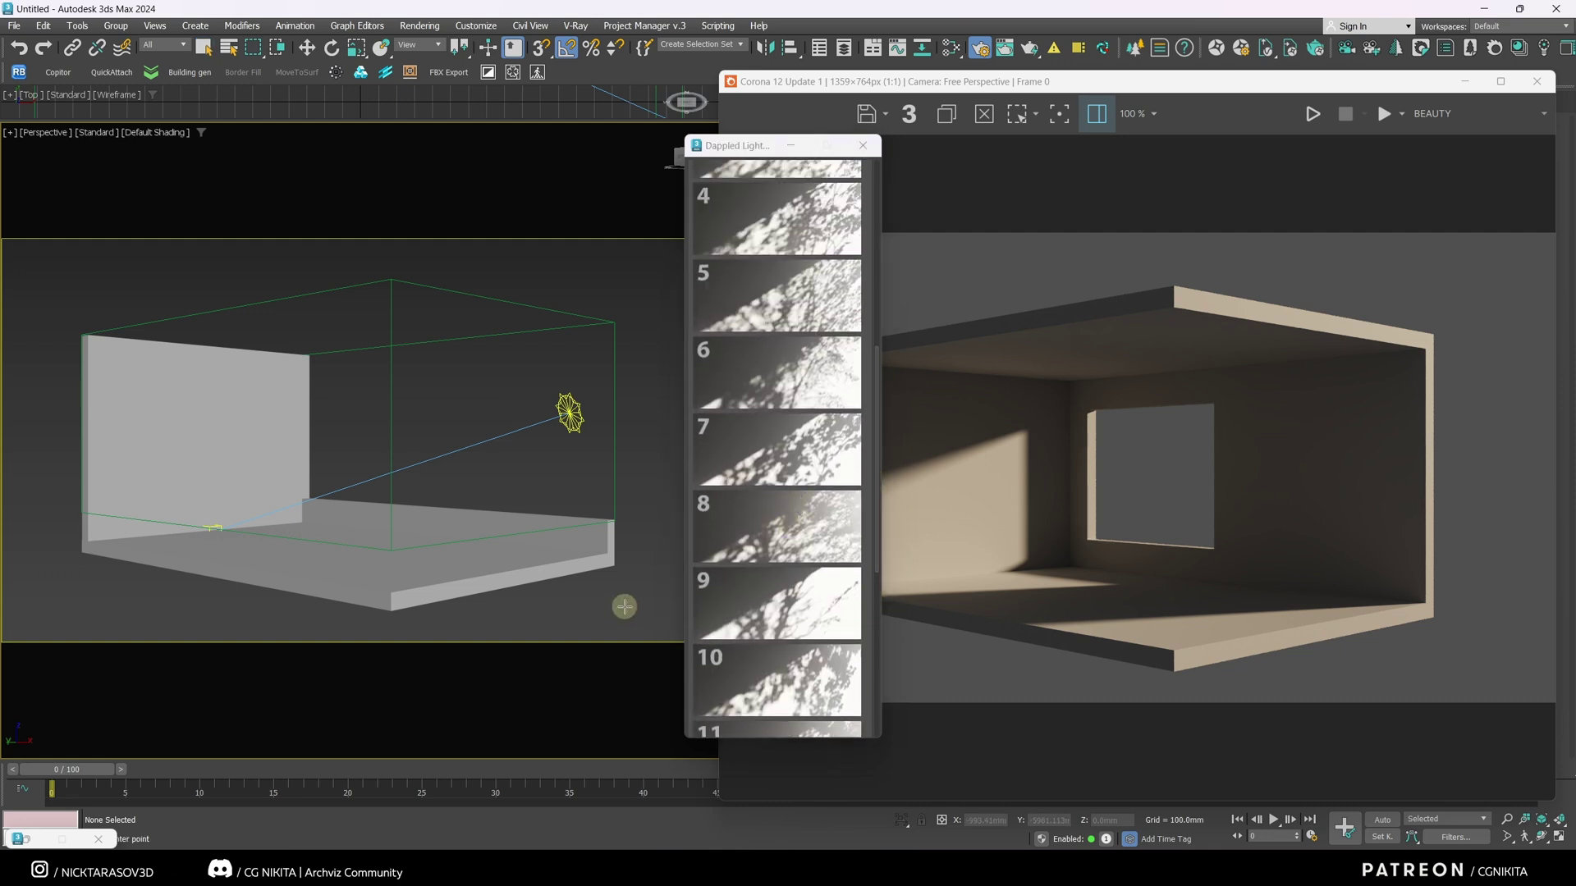
{"action": "left_click", "coordinate": [624, 606]}
- Move and rotate the dappled light plane beside the room, and start an interactive render of its shadows
{"action": "left_click_drag", "start_coordinate": [591, 597], "coordinate": [274, 484]}
{"action": "key", "text": "e"}
{"action": "left_click_drag", "start_coordinate": [318, 567], "coordinate": [426, 603]}
{"action": "key", "text": "w"}
{"action": "left_click", "coordinate": [1313, 114]}
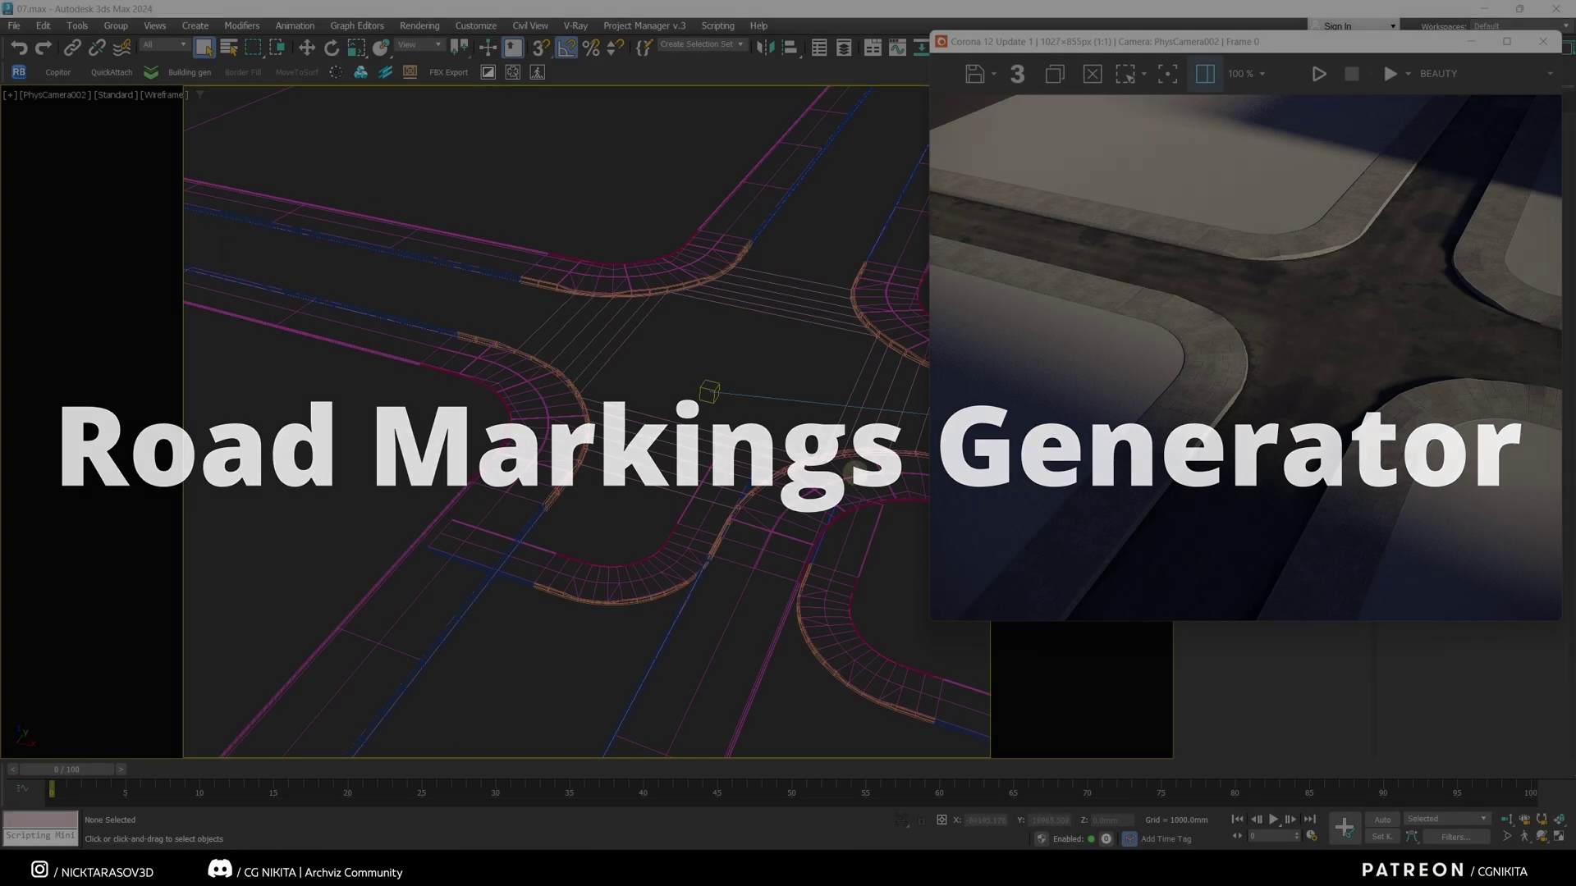
- Shade the camera view, launch Road Markings Generator with centimeters as system units, and choose the Pedestrian Crossing marking
{"action": "key", "text": "F3"}
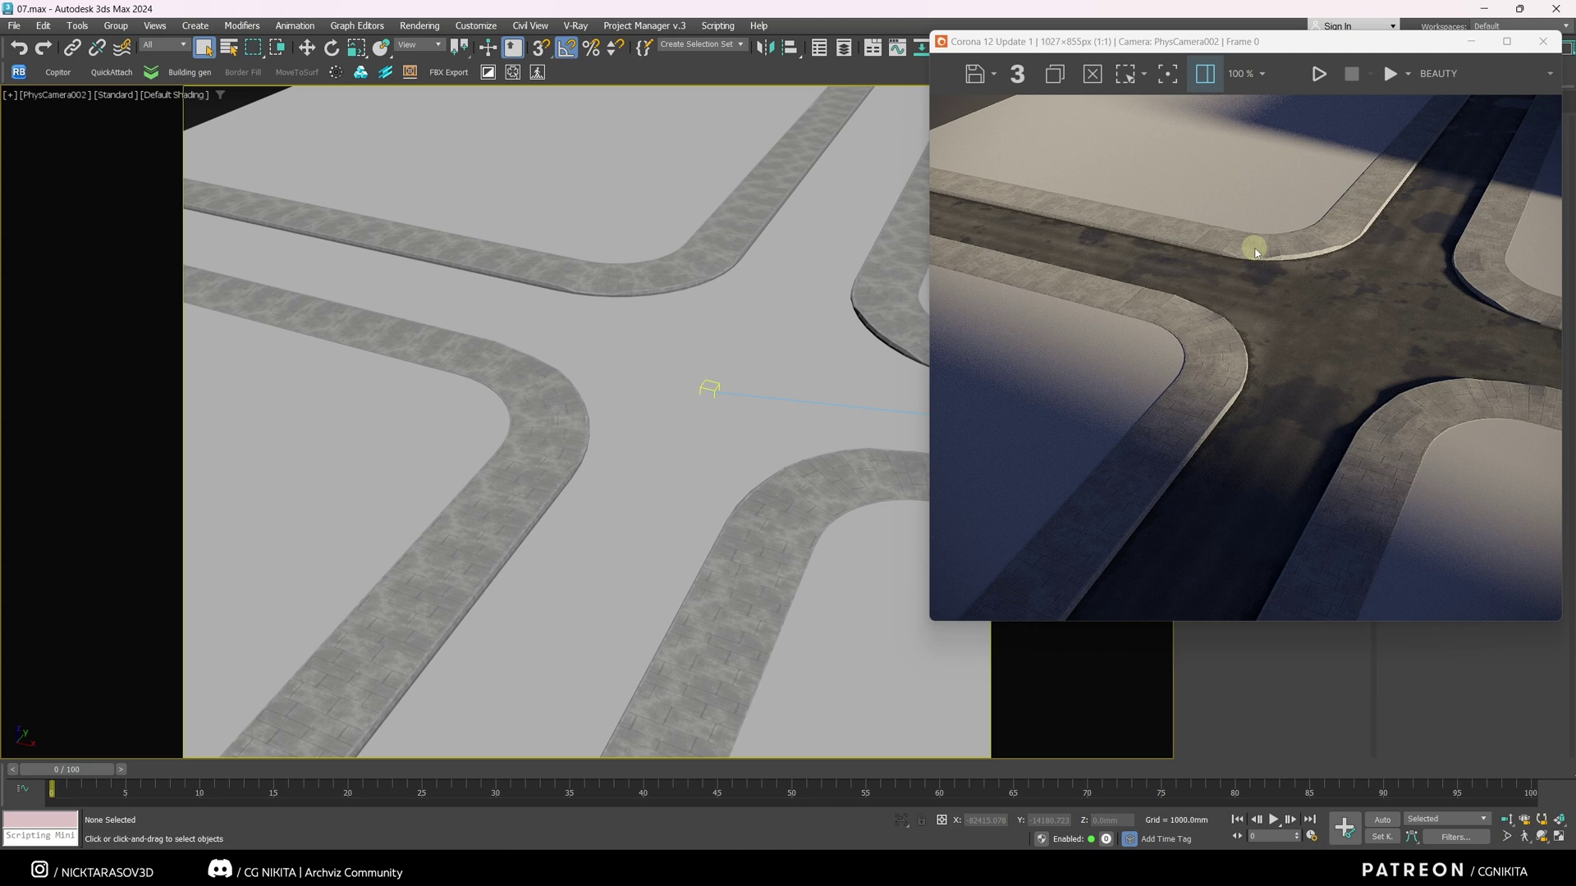
{"action": "left_click", "coordinate": [537, 72]}
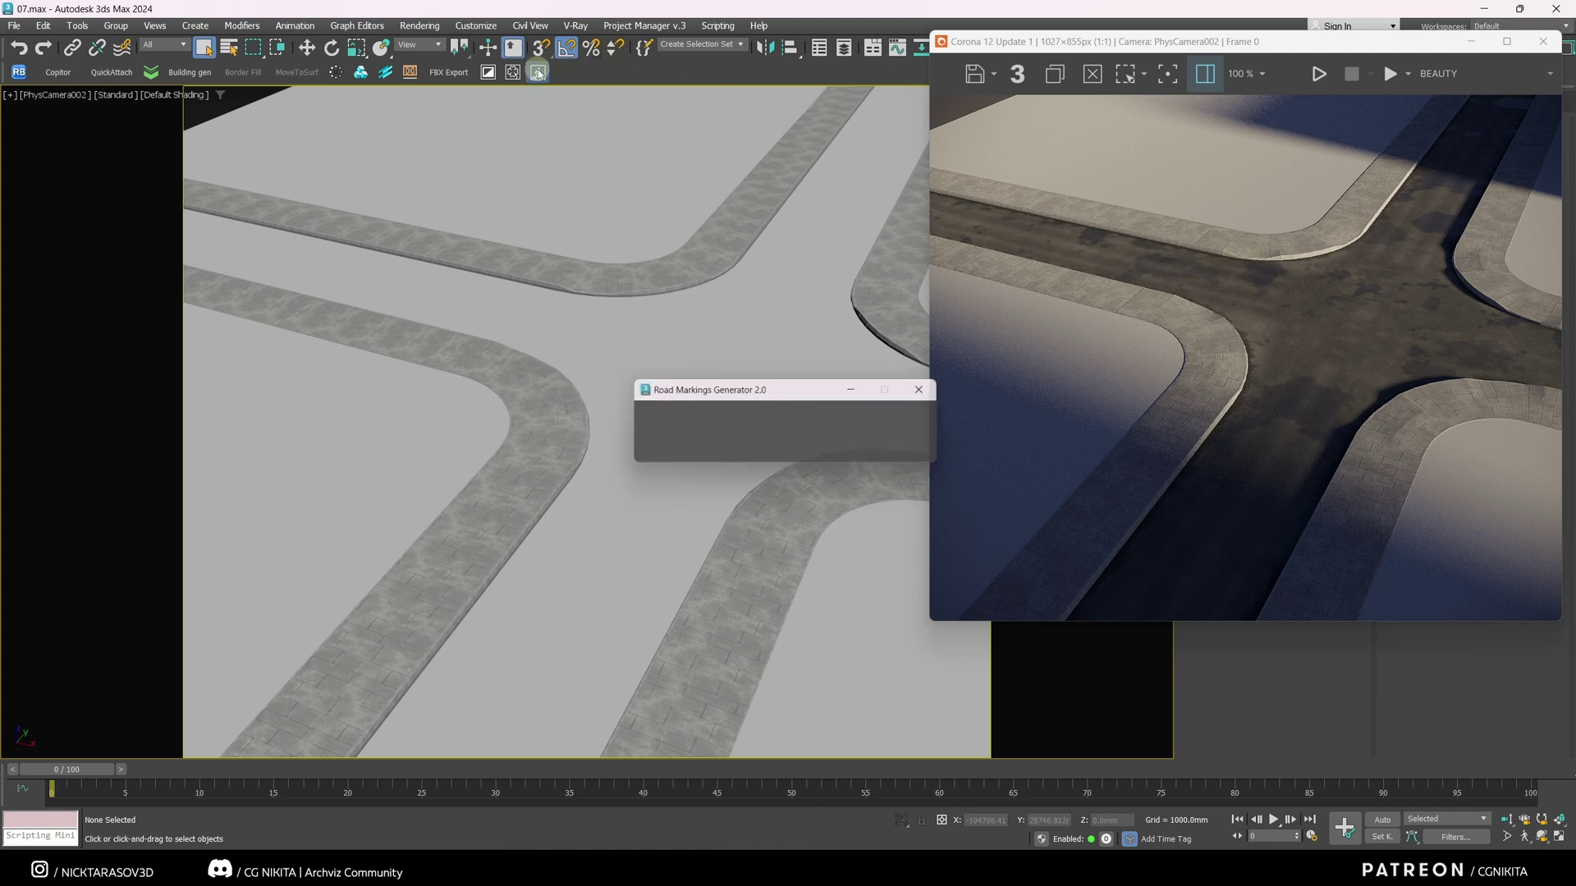
{"action": "left_click", "coordinate": [865, 434]}
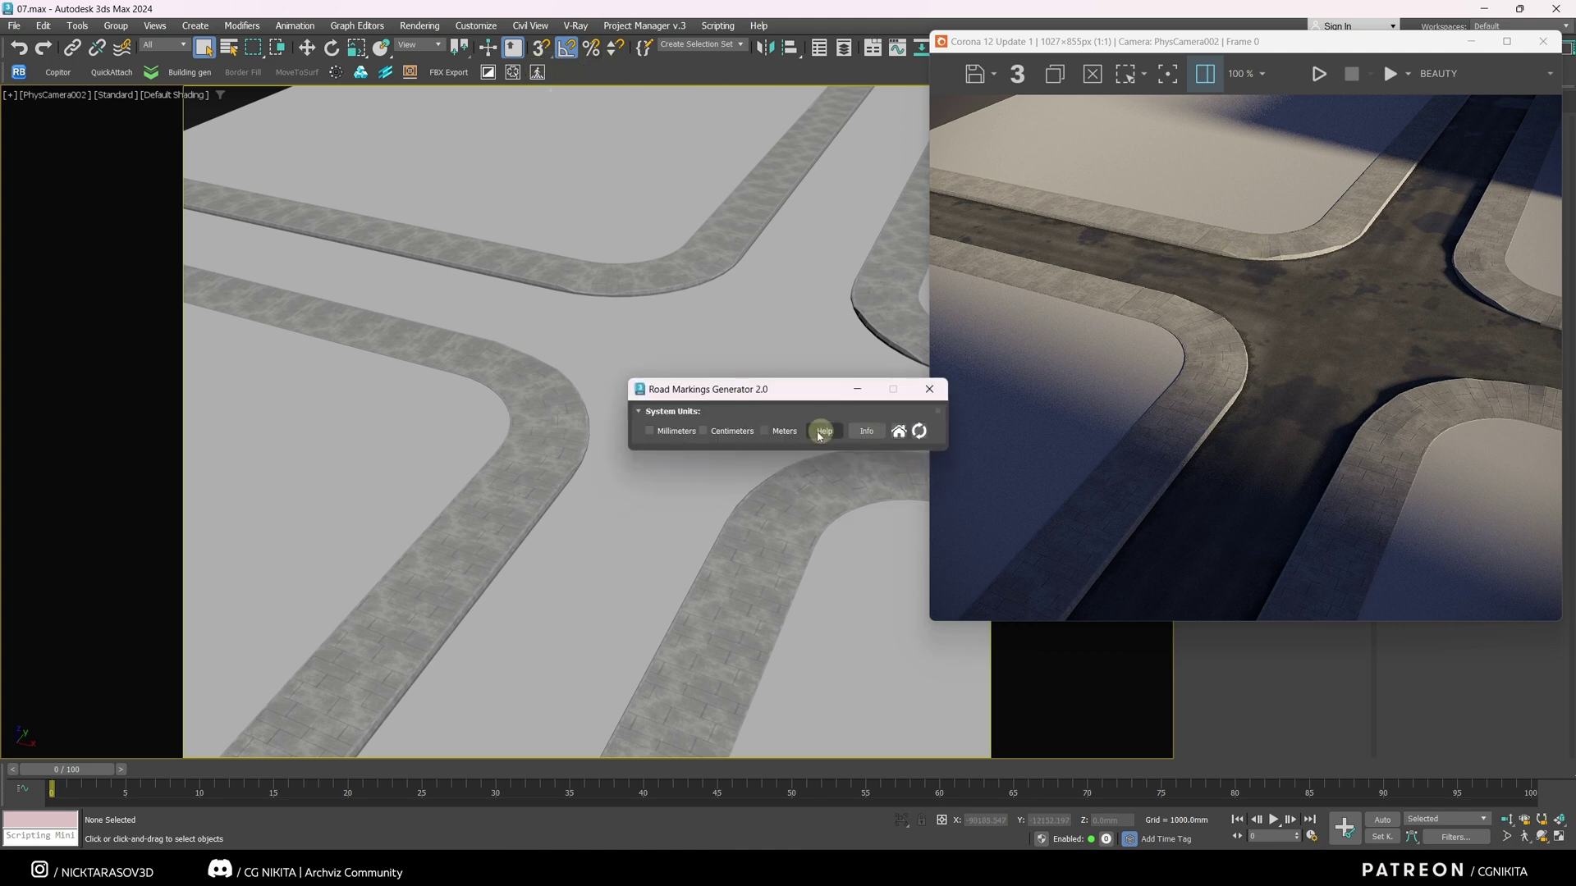
{"action": "left_click", "coordinate": [705, 432]}
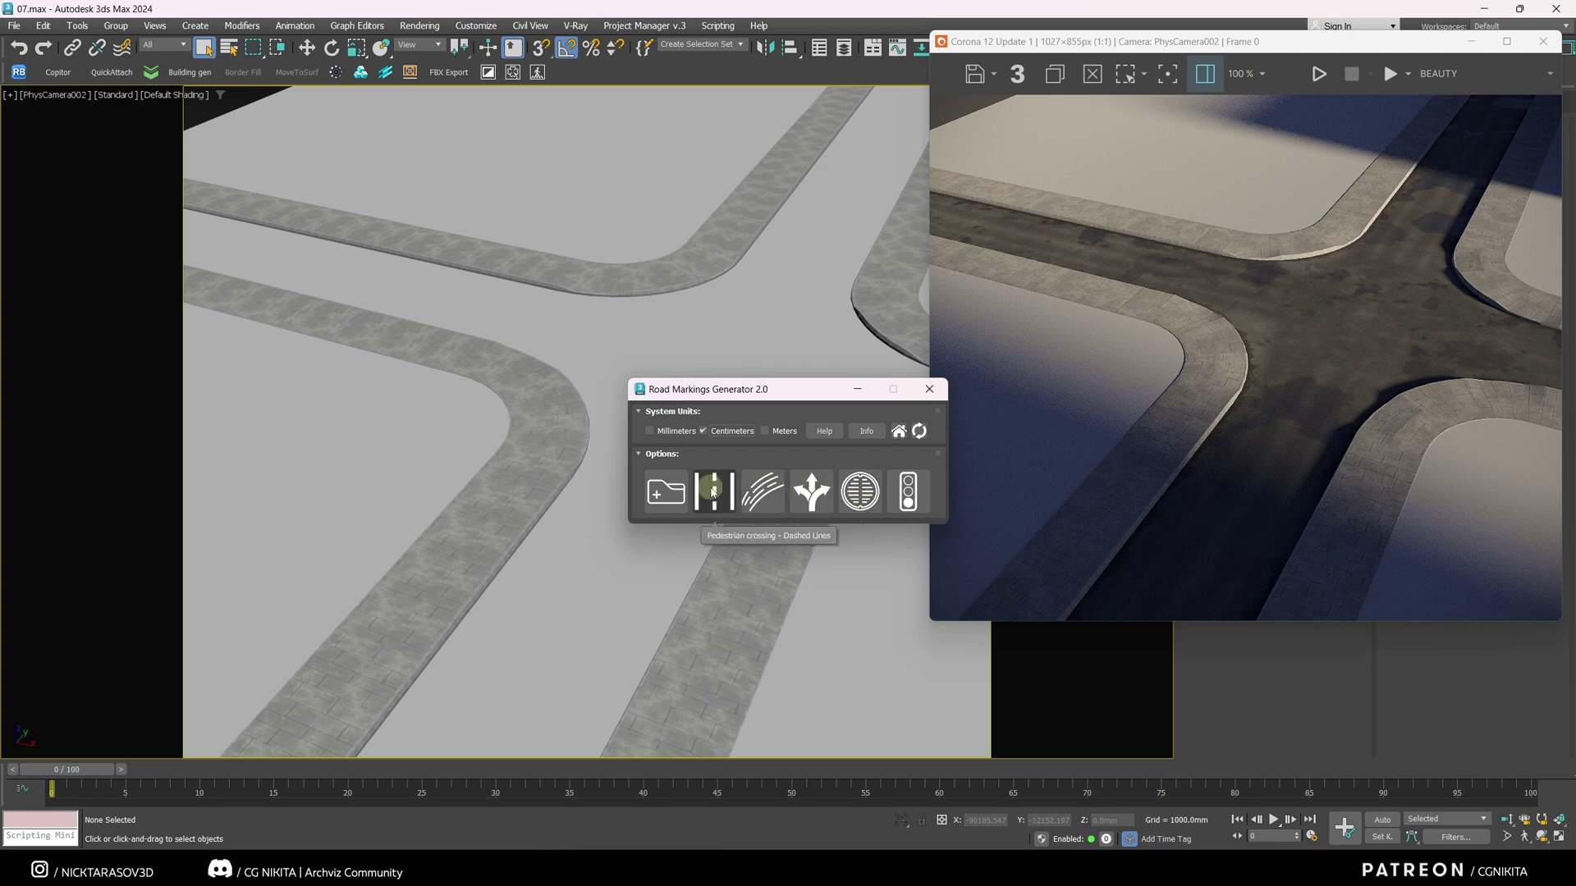
{"action": "left_click", "coordinate": [712, 491]}
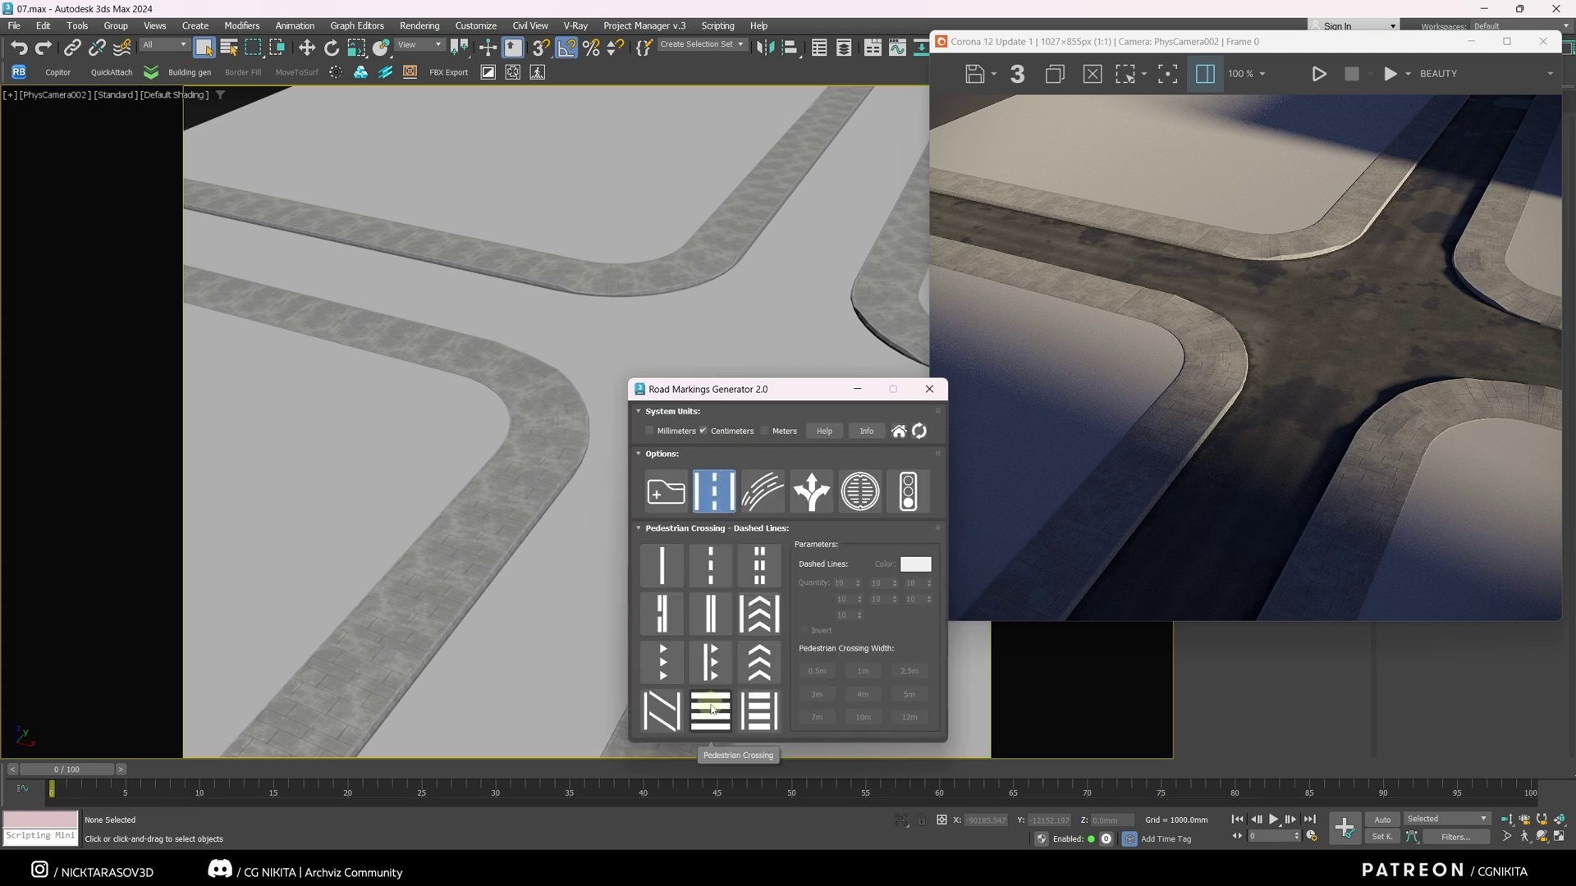
{"action": "left_click", "coordinate": [711, 710]}
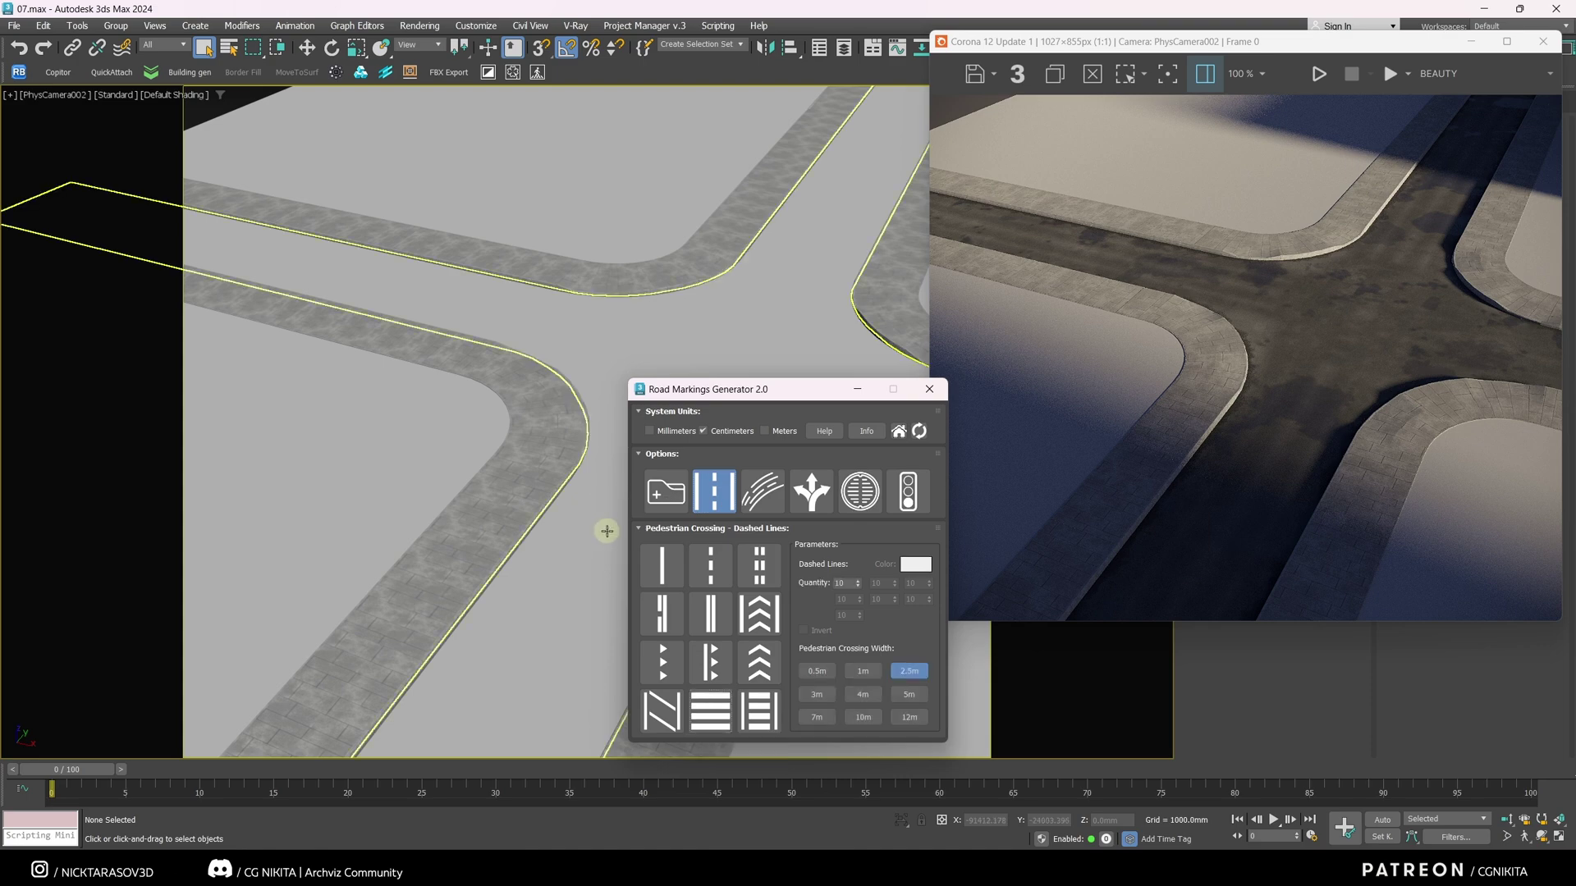
- Draw a straight line across the road below the intersection, convert it into a 2.5 m wide pedestrian crossing and render it
{"action": "left_click_drag", "start_coordinate": [818, 394], "coordinate": [481, 364]}
{"action": "left_click_drag", "start_coordinate": [1407, 44], "coordinate": [1389, 346]}
{"action": "left_click", "coordinate": [1206, 125]}
{"action": "left_click", "coordinate": [1227, 217]}
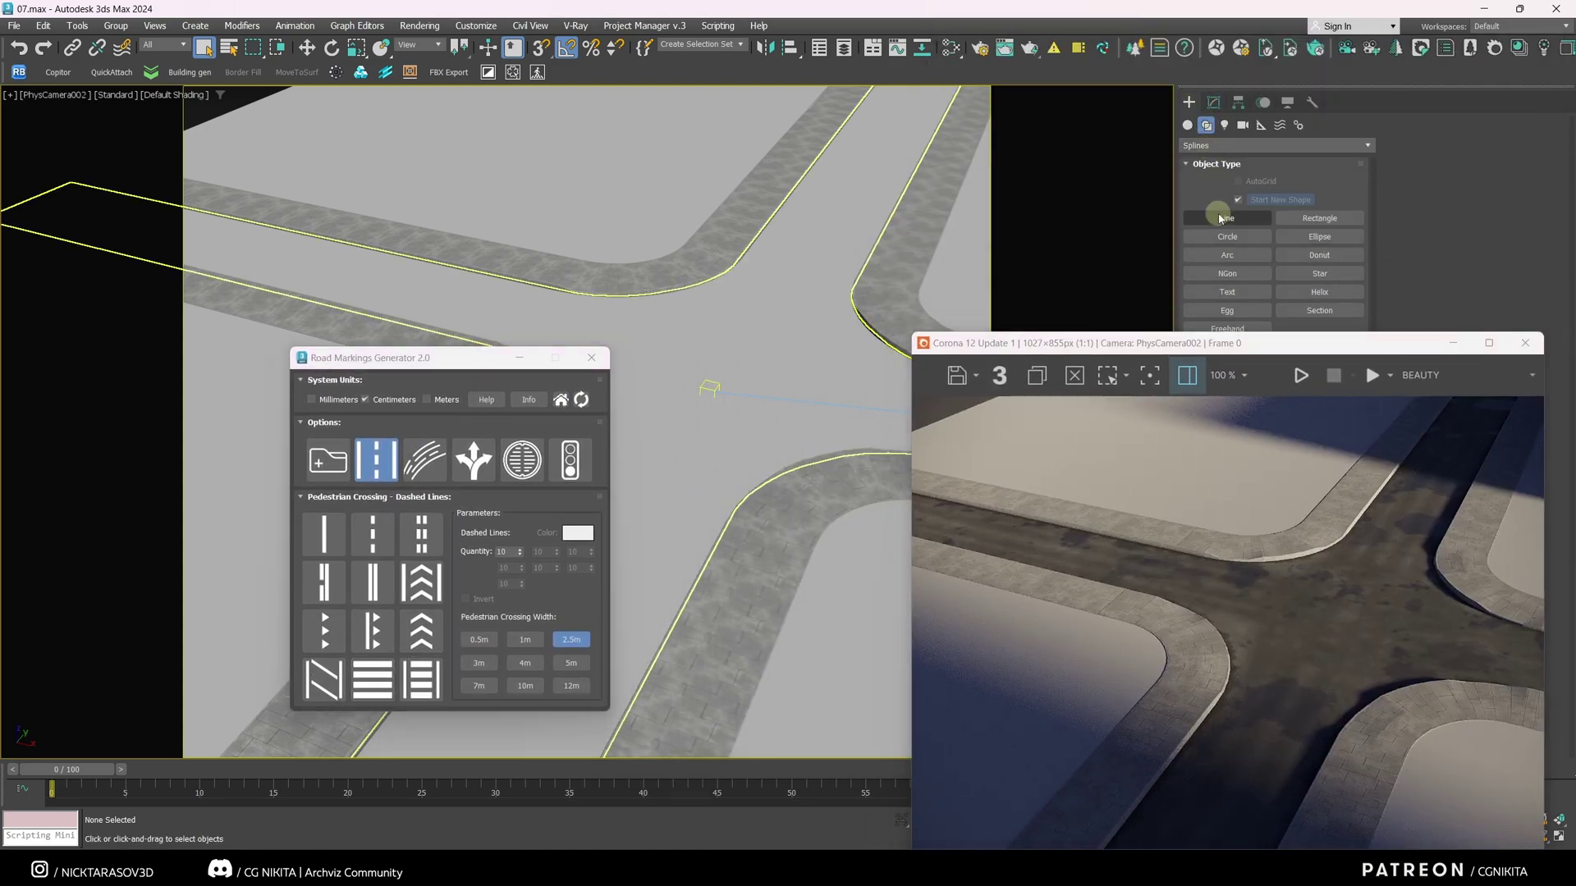
{"action": "left_click_drag", "start_coordinate": [410, 359], "coordinate": [214, 313]}
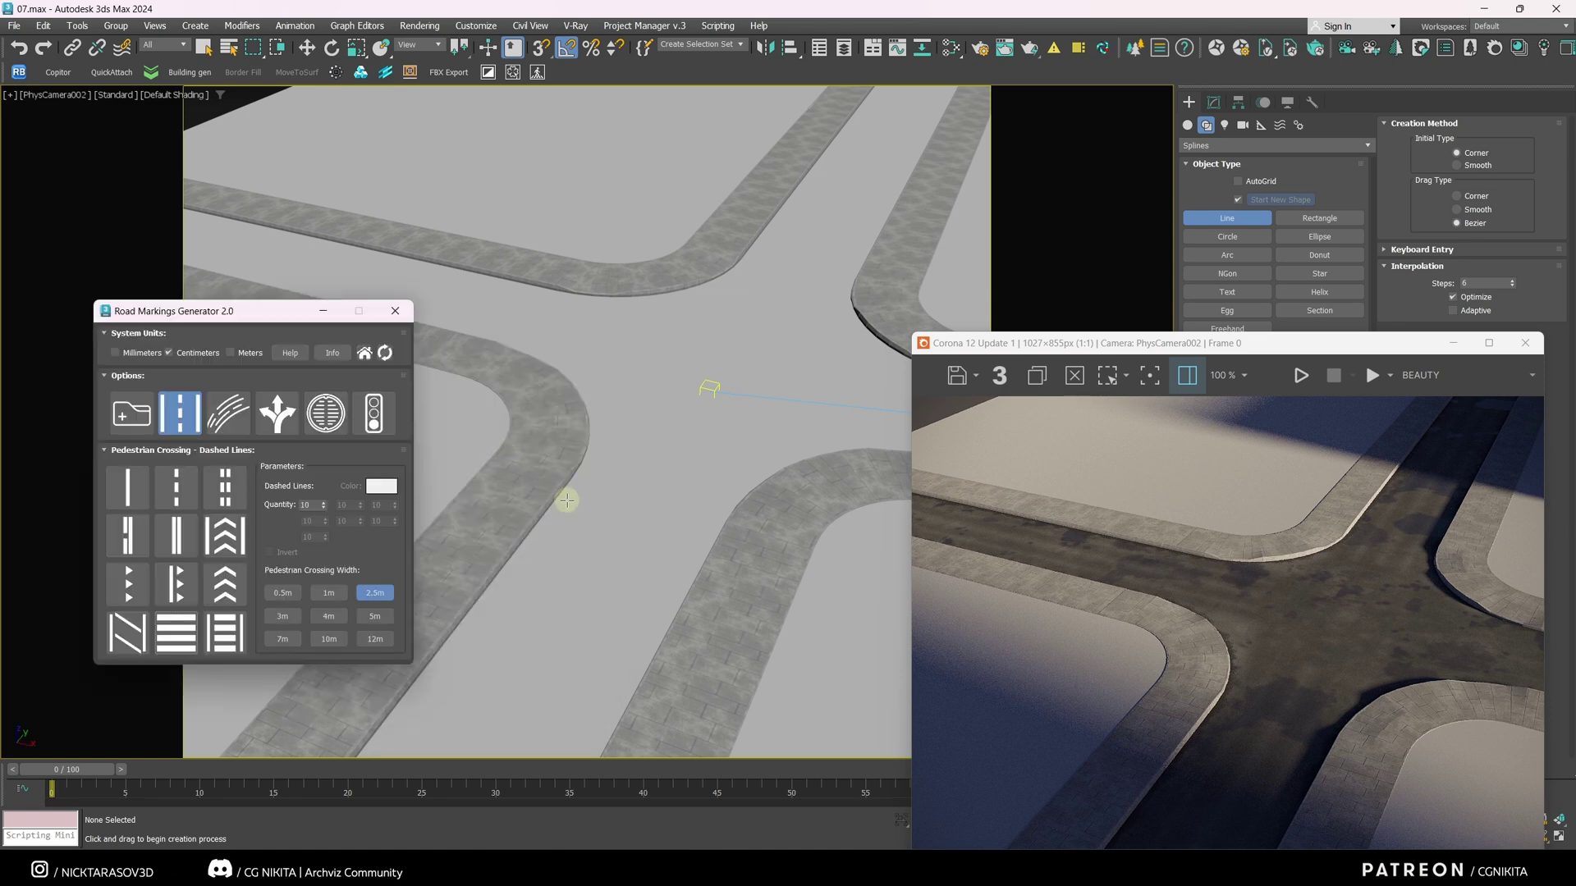
{"action": "left_click", "coordinate": [566, 501]}
{"action": "left_click", "coordinate": [703, 543]}
{"action": "right_click", "coordinate": [704, 542]}
{"action": "right_click", "coordinate": [703, 542]}
{"action": "left_click", "coordinate": [175, 638]}
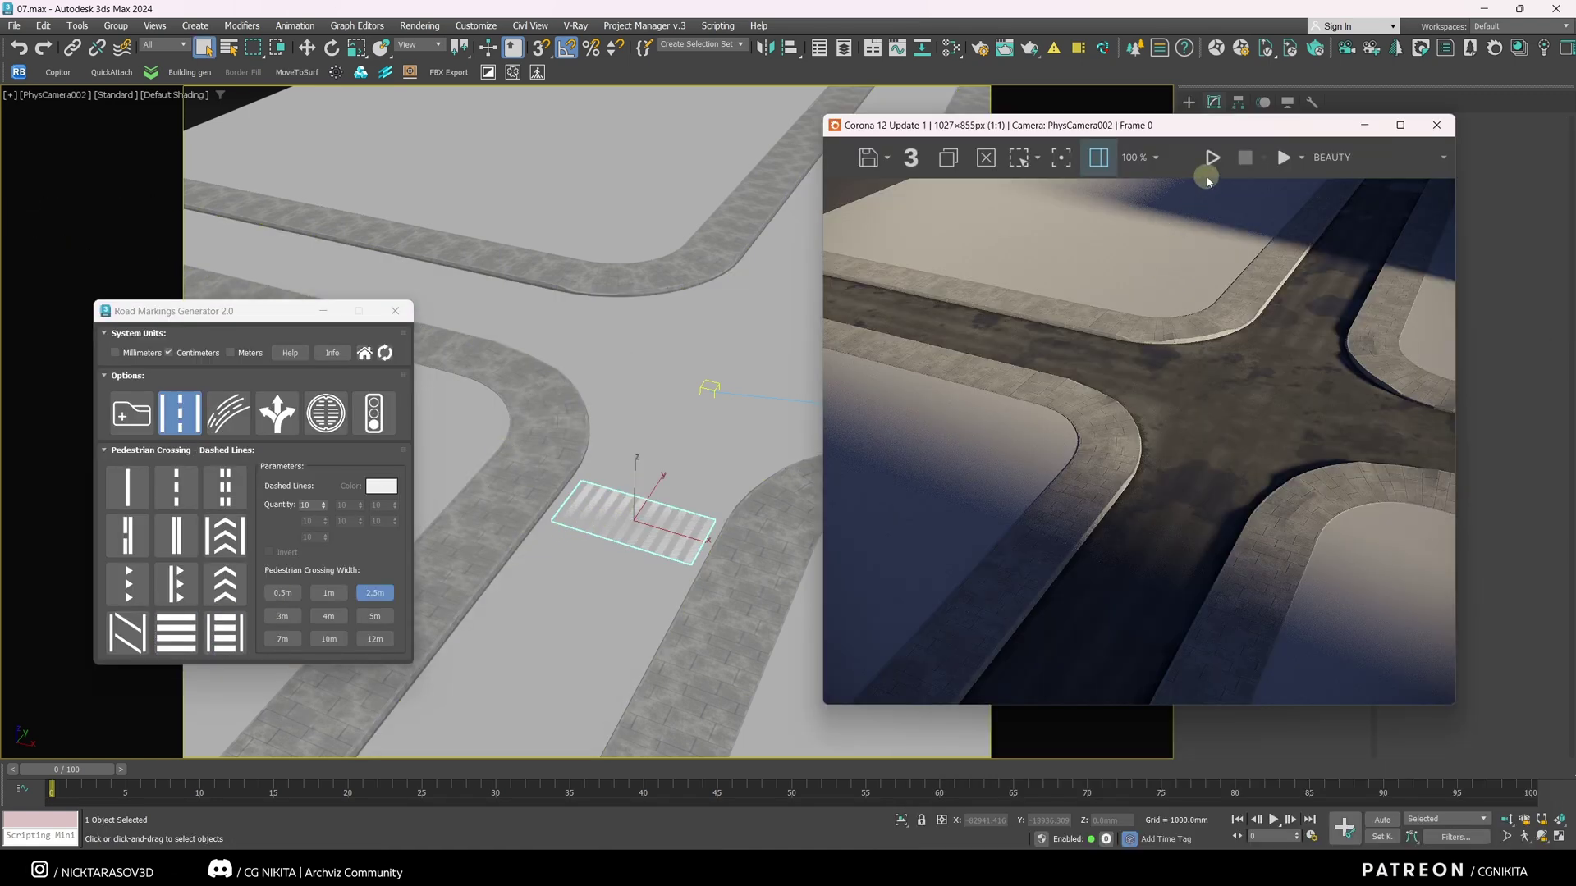
{"action": "left_click", "coordinate": [1211, 159]}
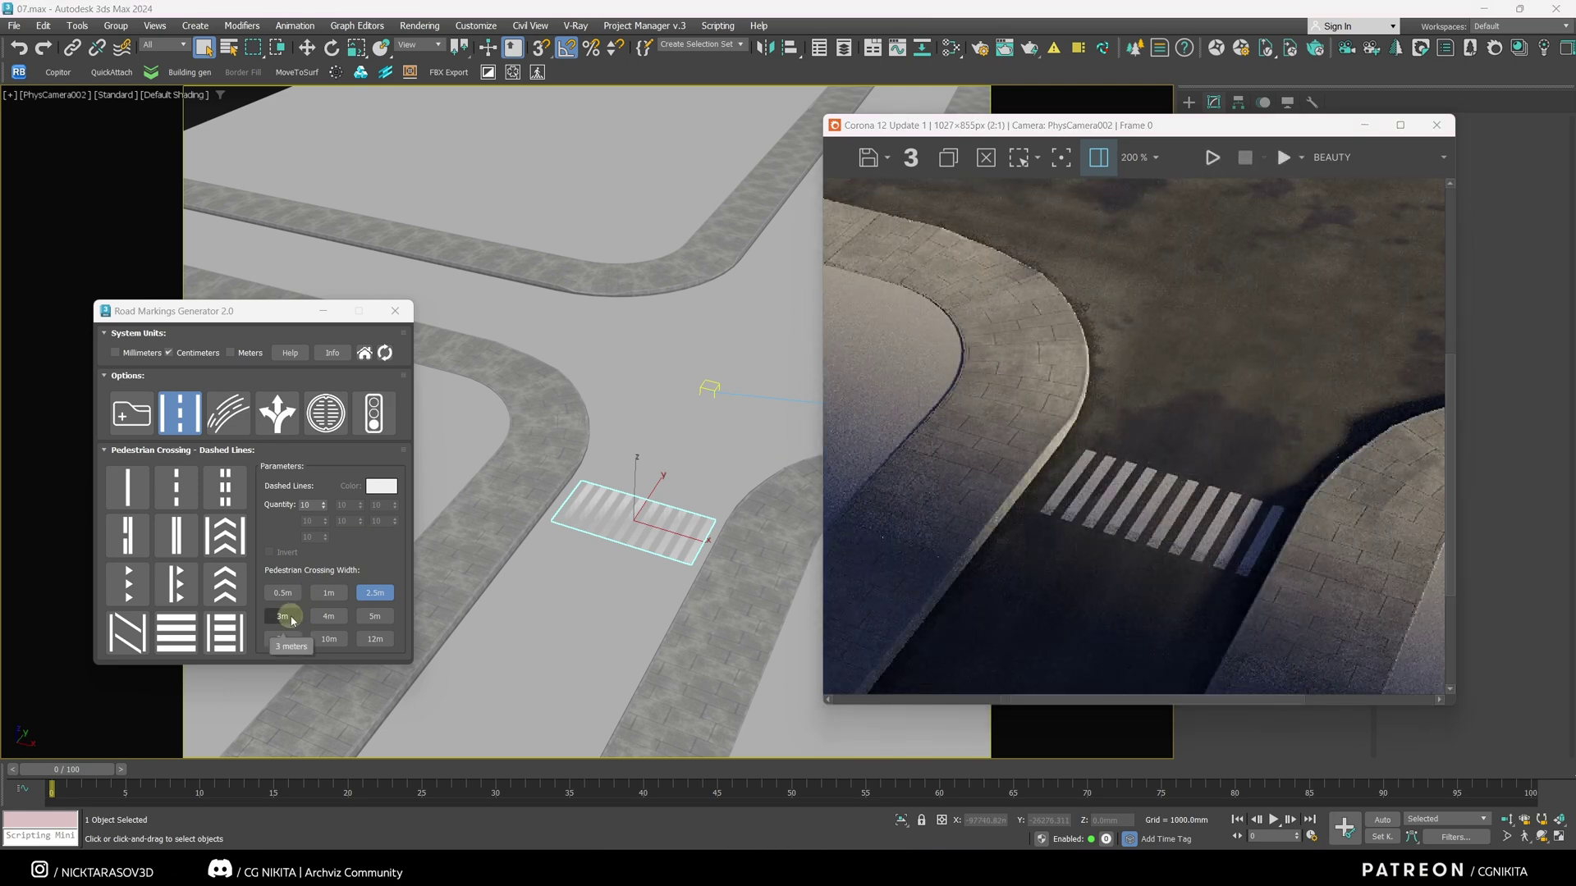
- Set the pedestrian crossing's width to 5 m and its quantity to 12, and check it in an interactive render
{"action": "left_click", "coordinate": [287, 617]}
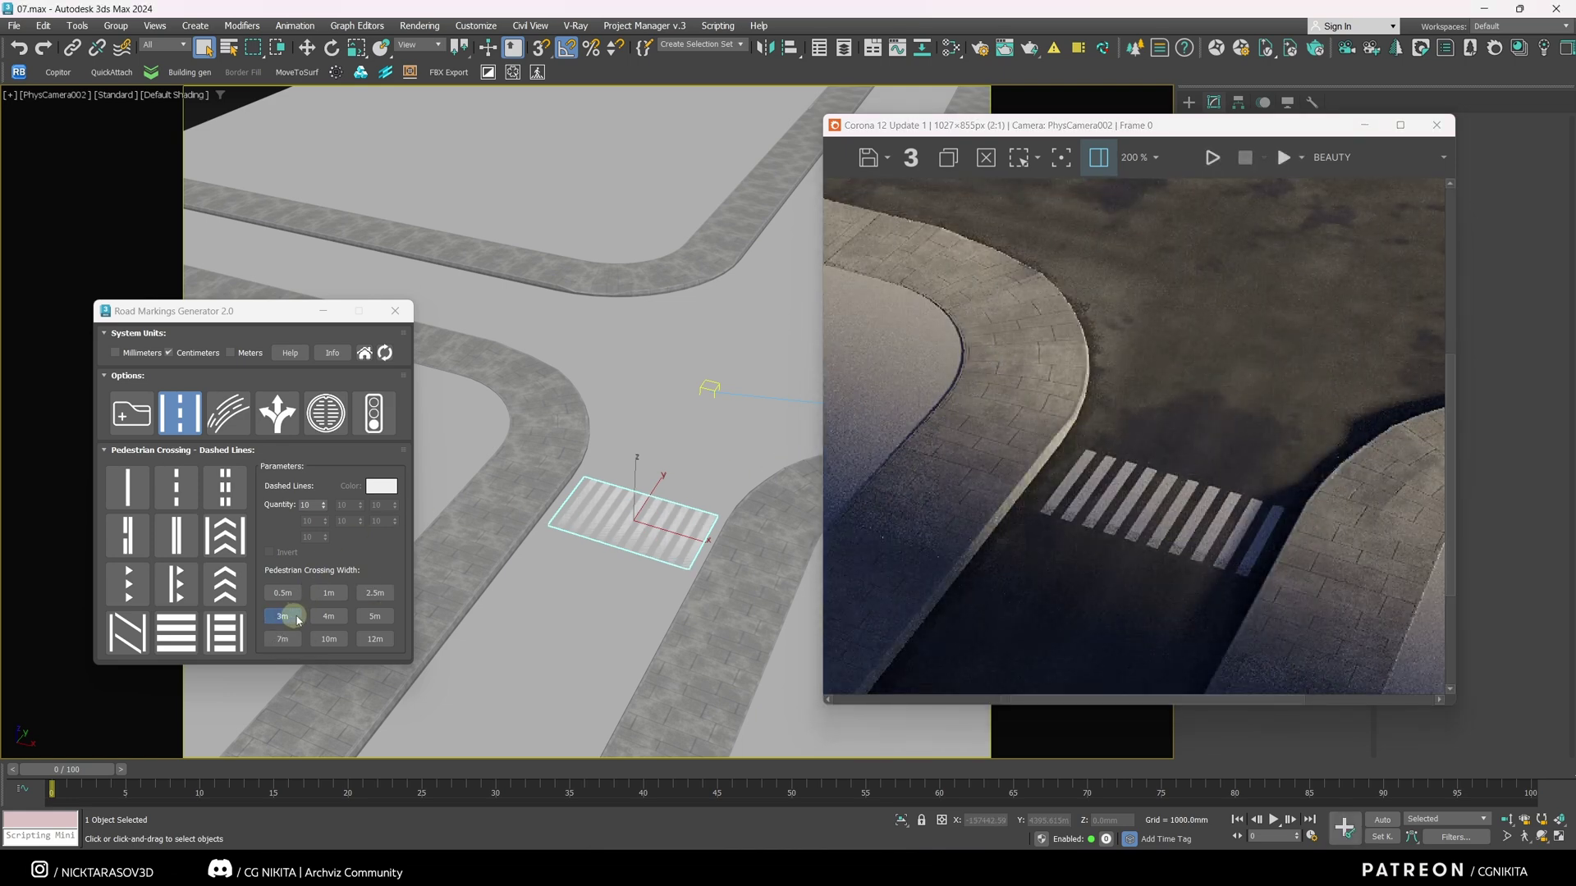
{"action": "left_click", "coordinate": [329, 617]}
{"action": "left_click", "coordinate": [374, 616]}
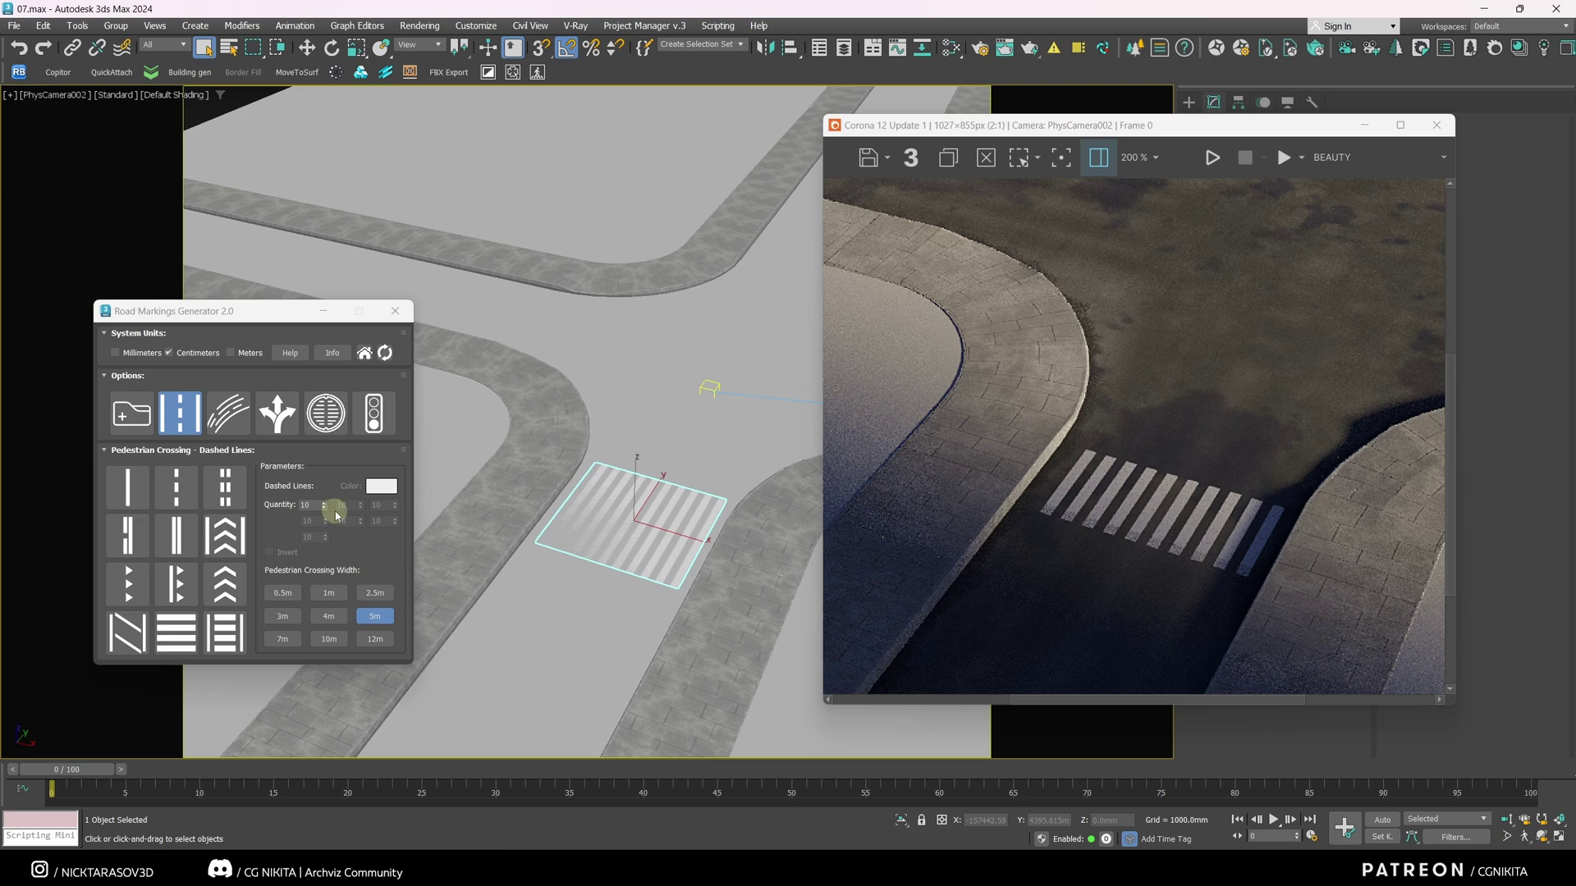
{"action": "left_click_drag", "start_coordinate": [325, 507], "coordinate": [331, 501]}
{"action": "left_click", "coordinate": [1211, 159]}
{"action": "scroll", "coordinate": [1154, 450], "scroll_direction": "down", "scroll_amount": 2}
{"action": "scroll", "coordinate": [1152, 449], "scroll_direction": "up", "scroll_amount": 2}
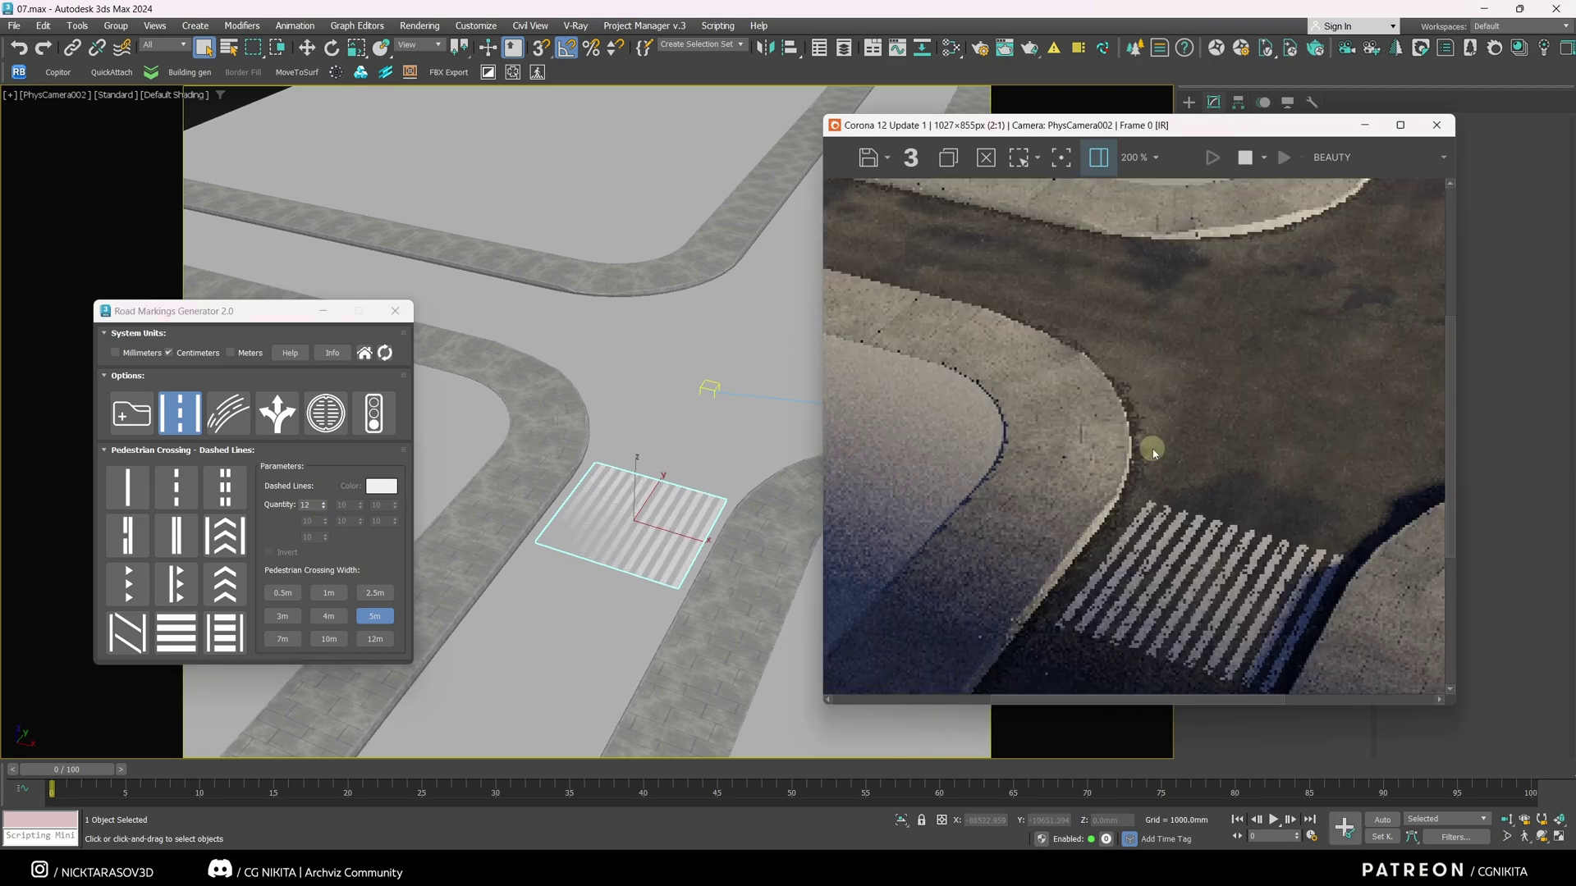
{"action": "scroll", "coordinate": [1153, 453], "scroll_direction": "down", "scroll_amount": 2}
{"action": "left_click", "coordinate": [1244, 157]}
- Draw a straight two-point line along the middle of the road arm leading into the intersection from the left
{"action": "left_click_drag", "start_coordinate": [1268, 134], "coordinate": [1330, 401]}
{"action": "left_click", "coordinate": [1189, 101]}
{"action": "left_click", "coordinate": [1227, 218]}
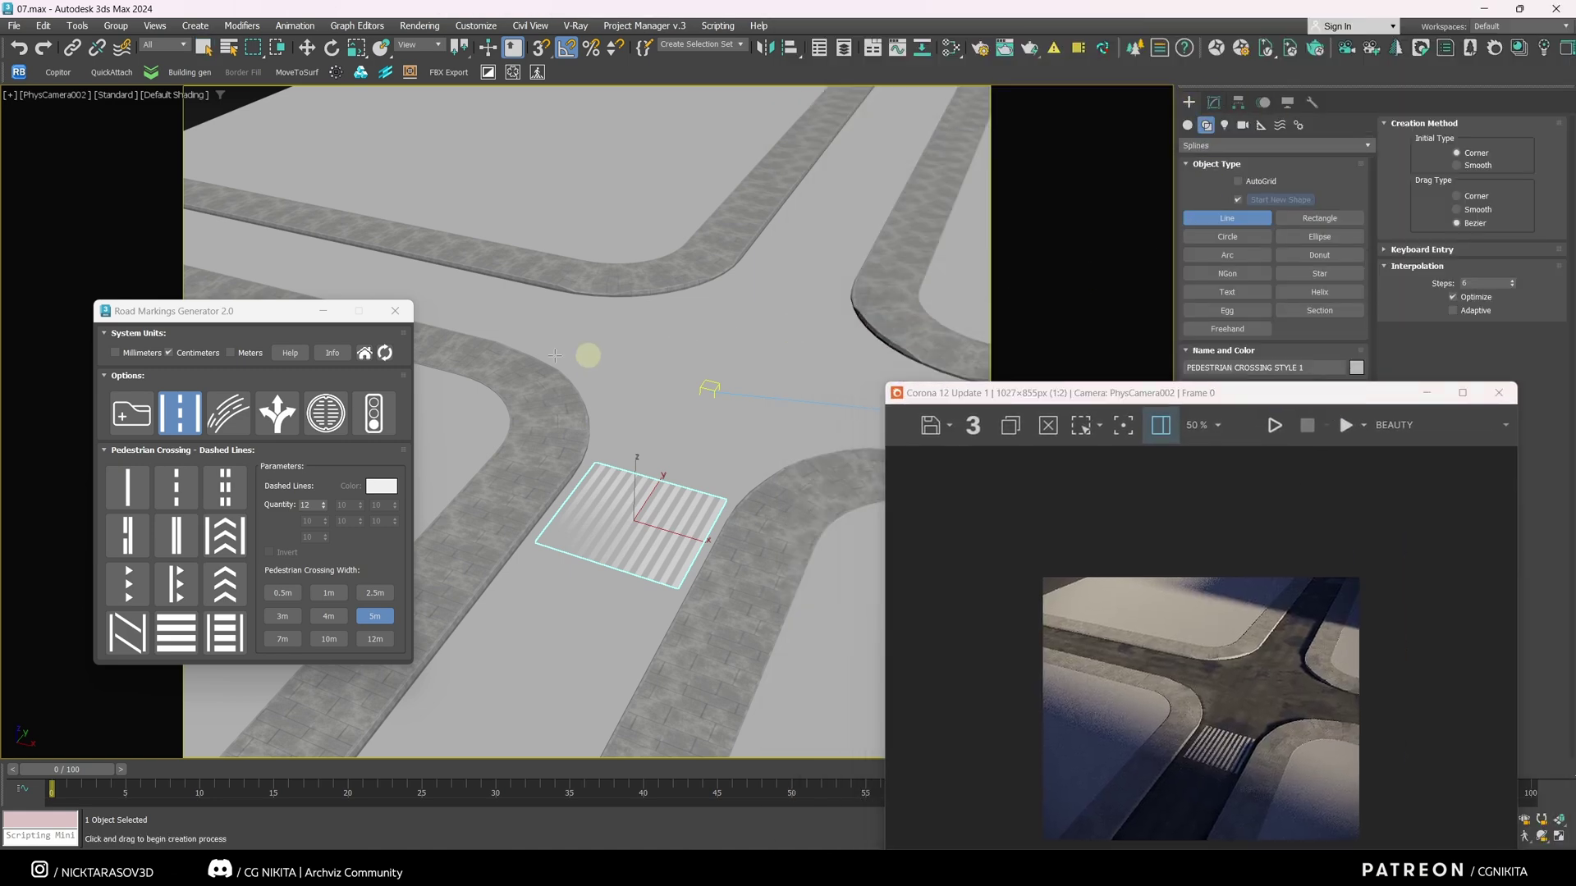
{"action": "left_click_drag", "start_coordinate": [249, 325], "coordinate": [150, 382]}
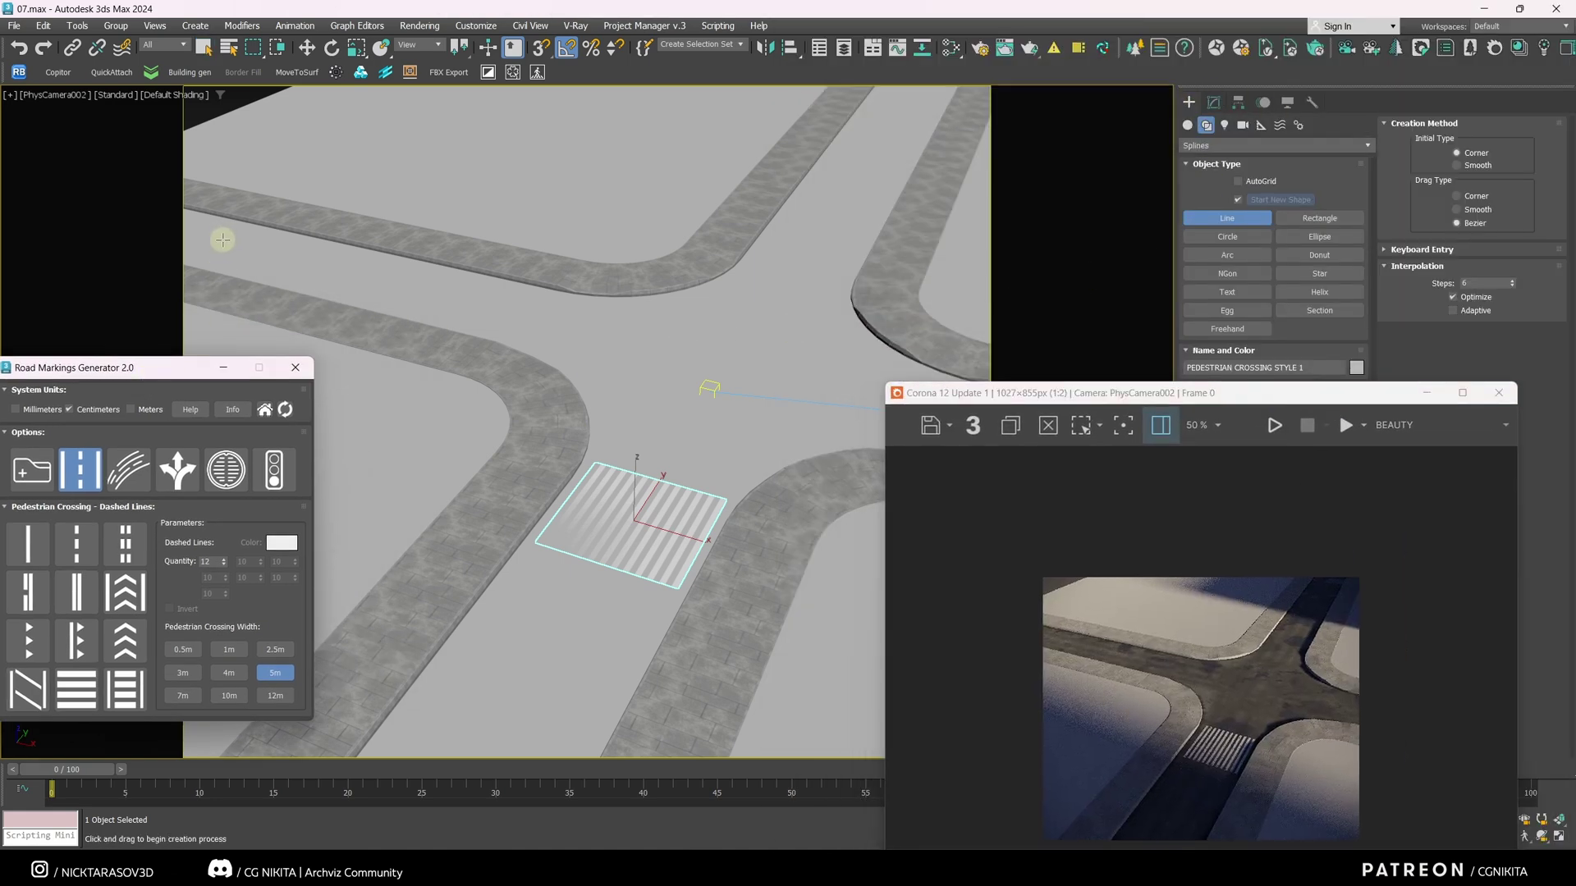
{"action": "left_click", "coordinate": [224, 240]}
{"action": "left_click", "coordinate": [643, 337]}
{"action": "right_click", "coordinate": [612, 310]}
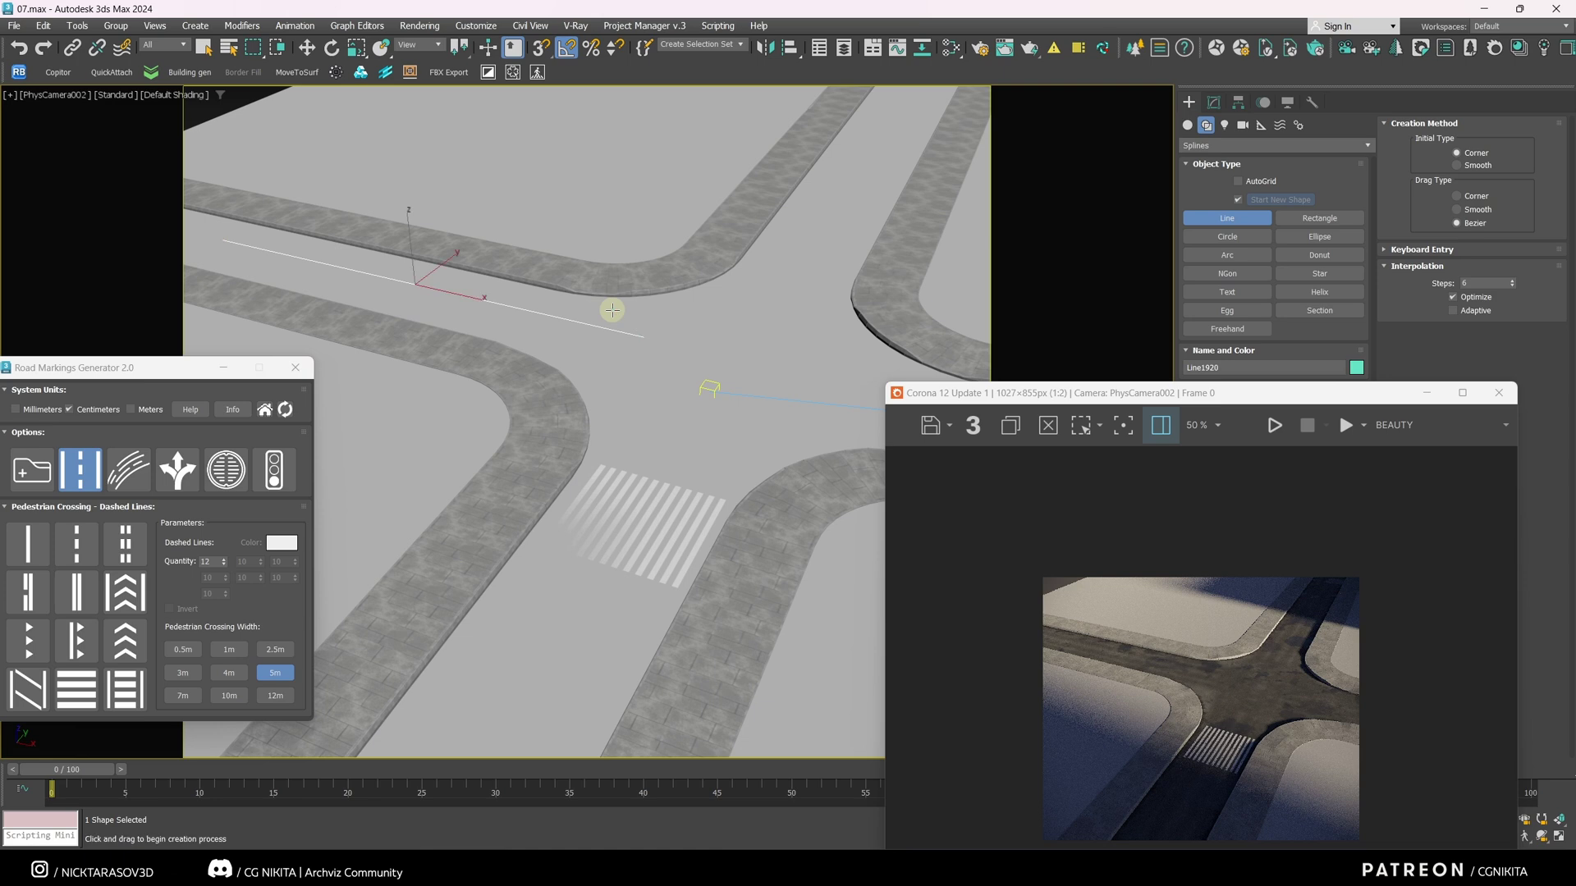
- Convert the line into a Dashed Lines Style 4 marking and check it in an interactive render
{"action": "left_click_drag", "start_coordinate": [228, 378], "coordinate": [348, 375]}
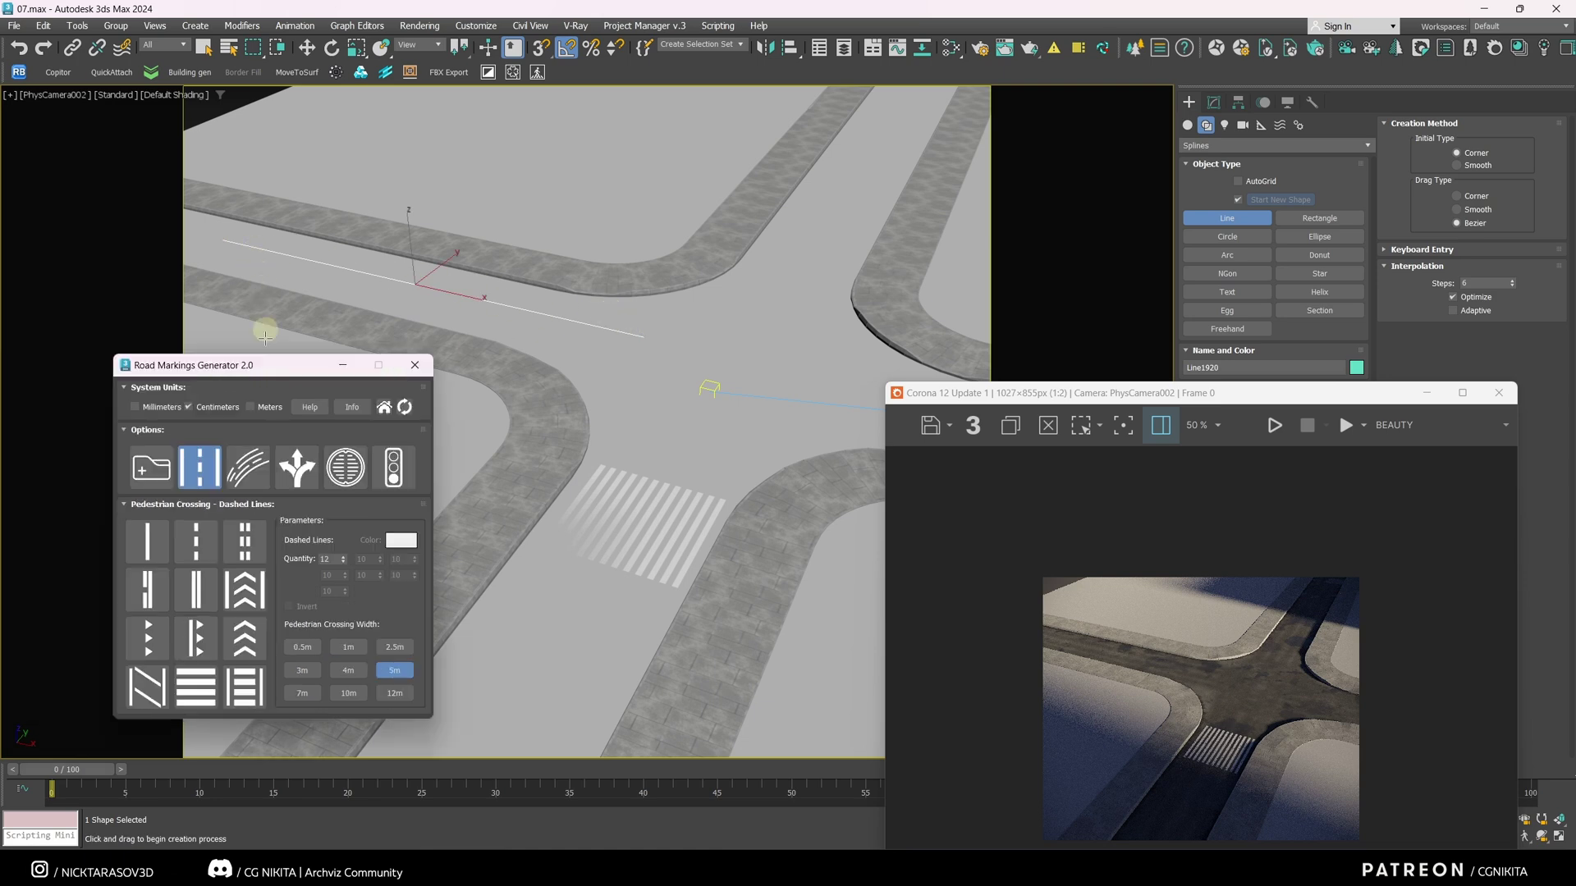
{"action": "left_click", "coordinate": [239, 549]}
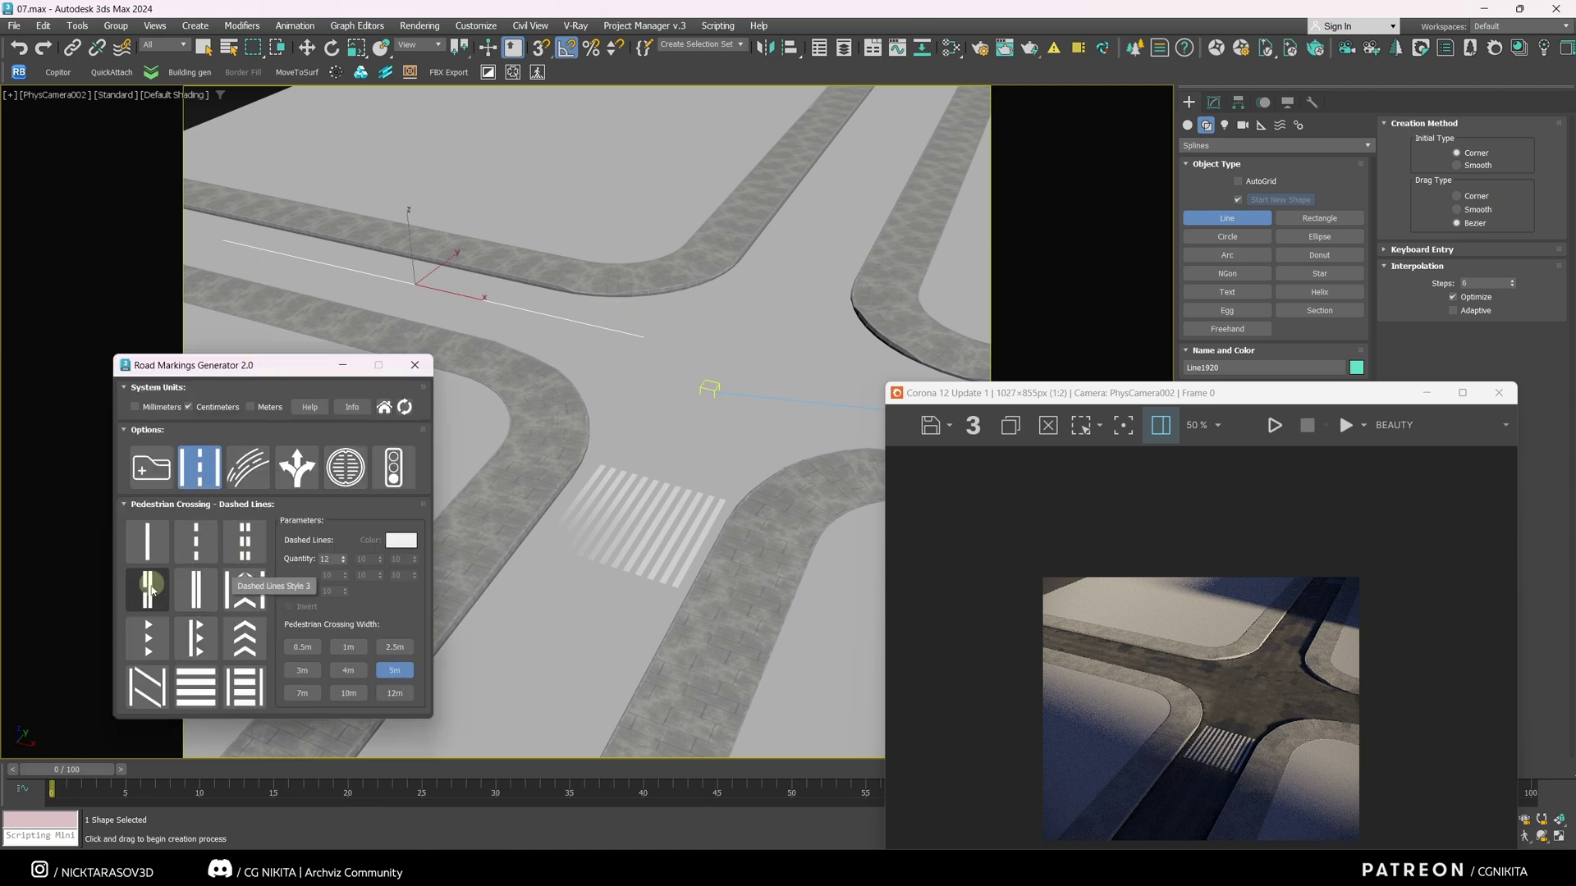
{"action": "left_click", "coordinate": [985, 479]}
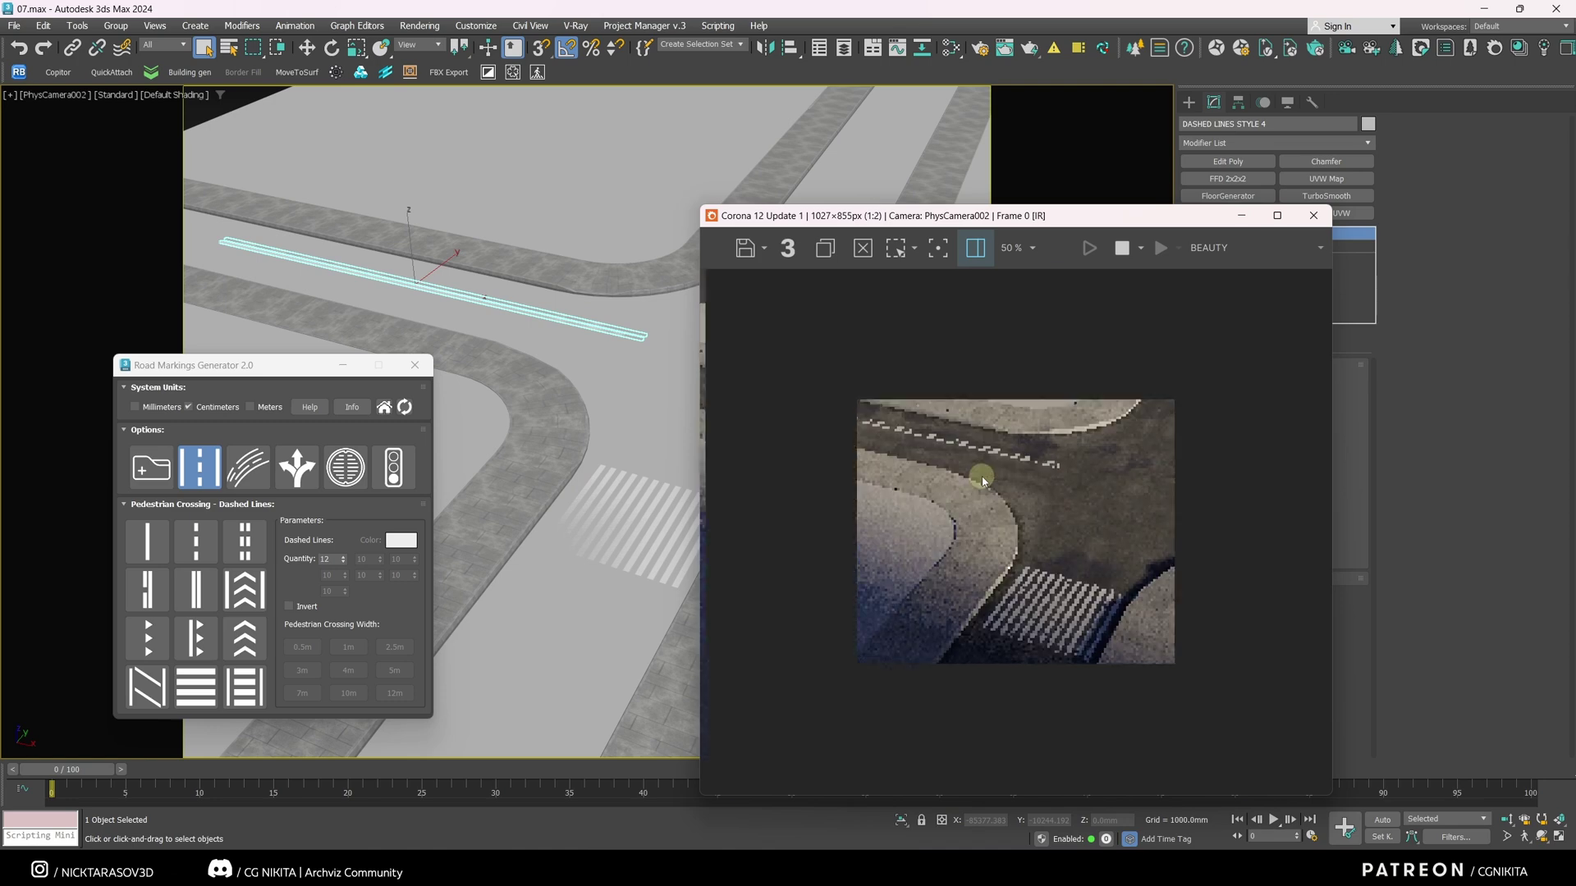
{"action": "scroll", "coordinate": [980, 472], "scroll_direction": "up", "scroll_amount": 3}
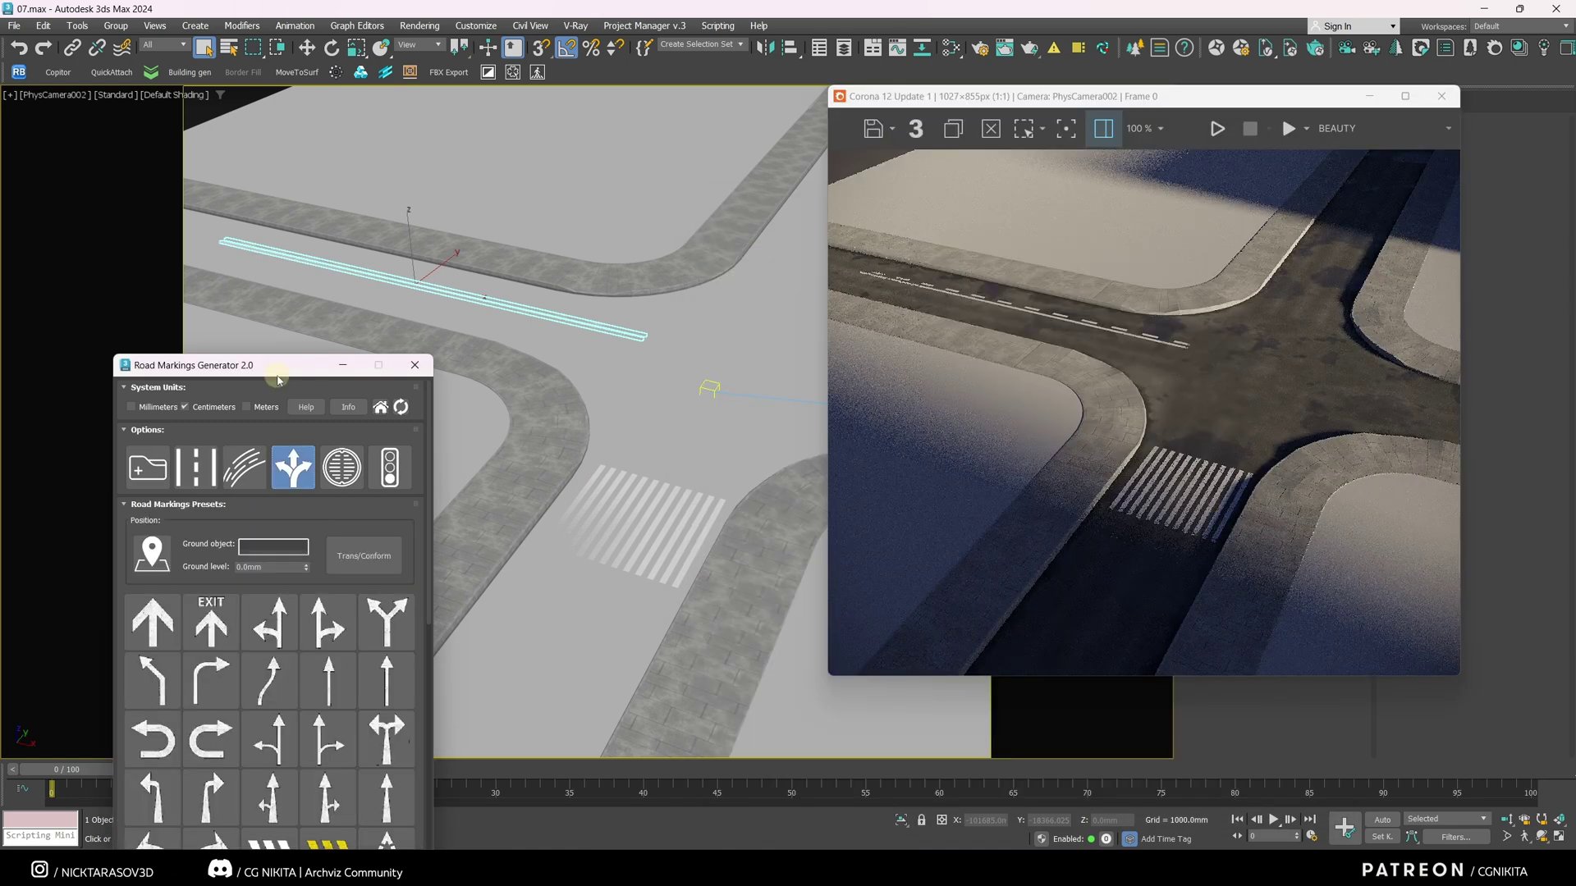
- Place the walking-pedestrian road marking preset on the road just before the pedestrian crossing
{"action": "left_click_drag", "start_coordinate": [283, 291], "coordinate": [234, 208]}
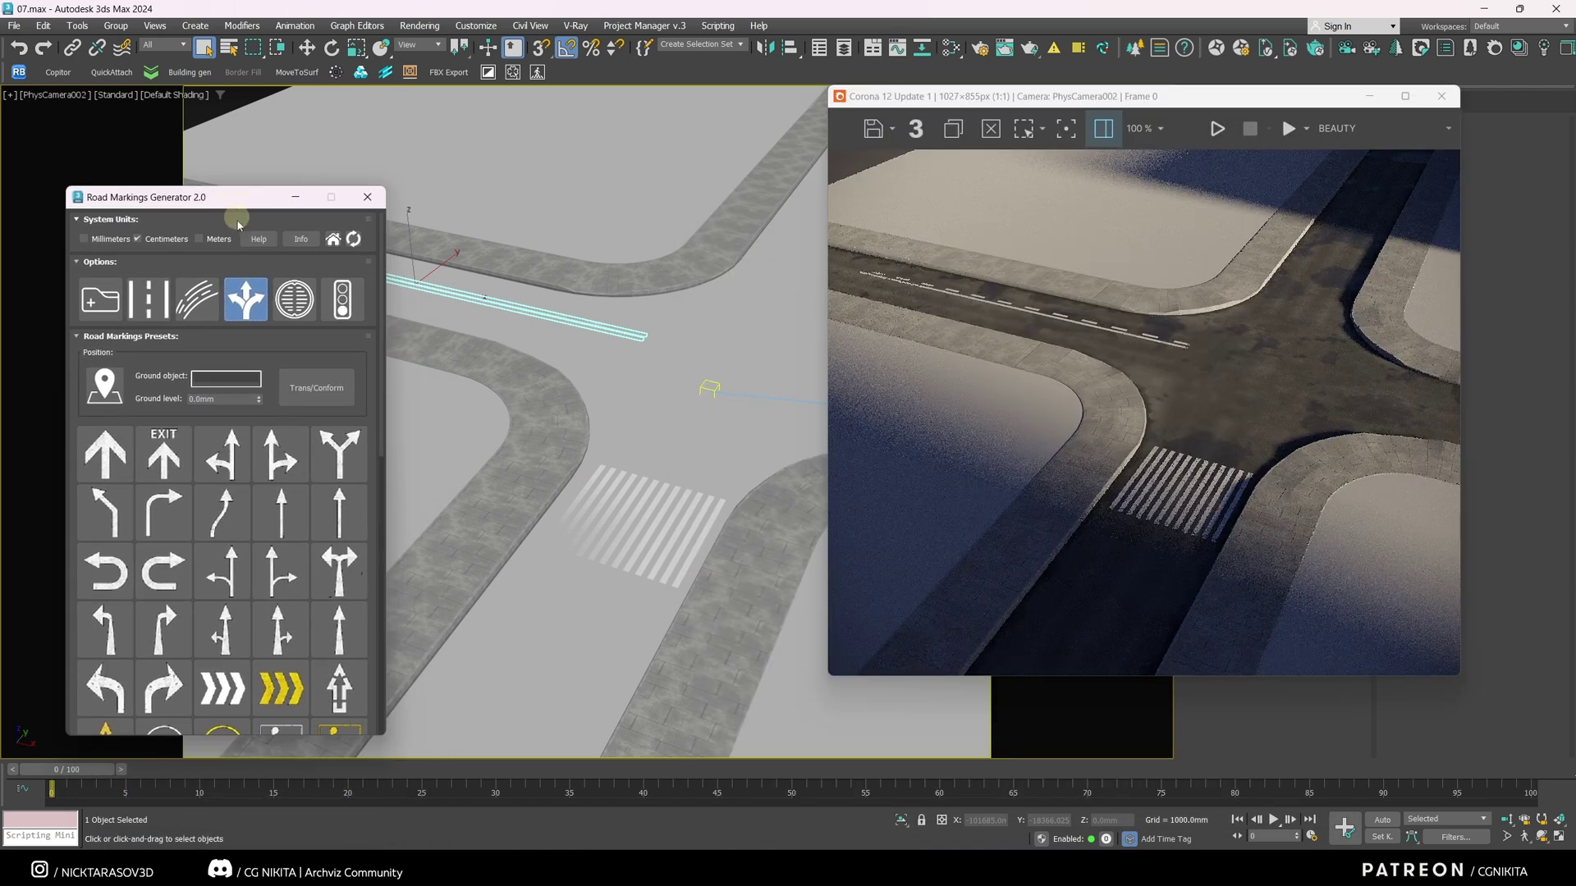
{"action": "scroll", "coordinate": [294, 507], "scroll_direction": "down", "scroll_amount": 3}
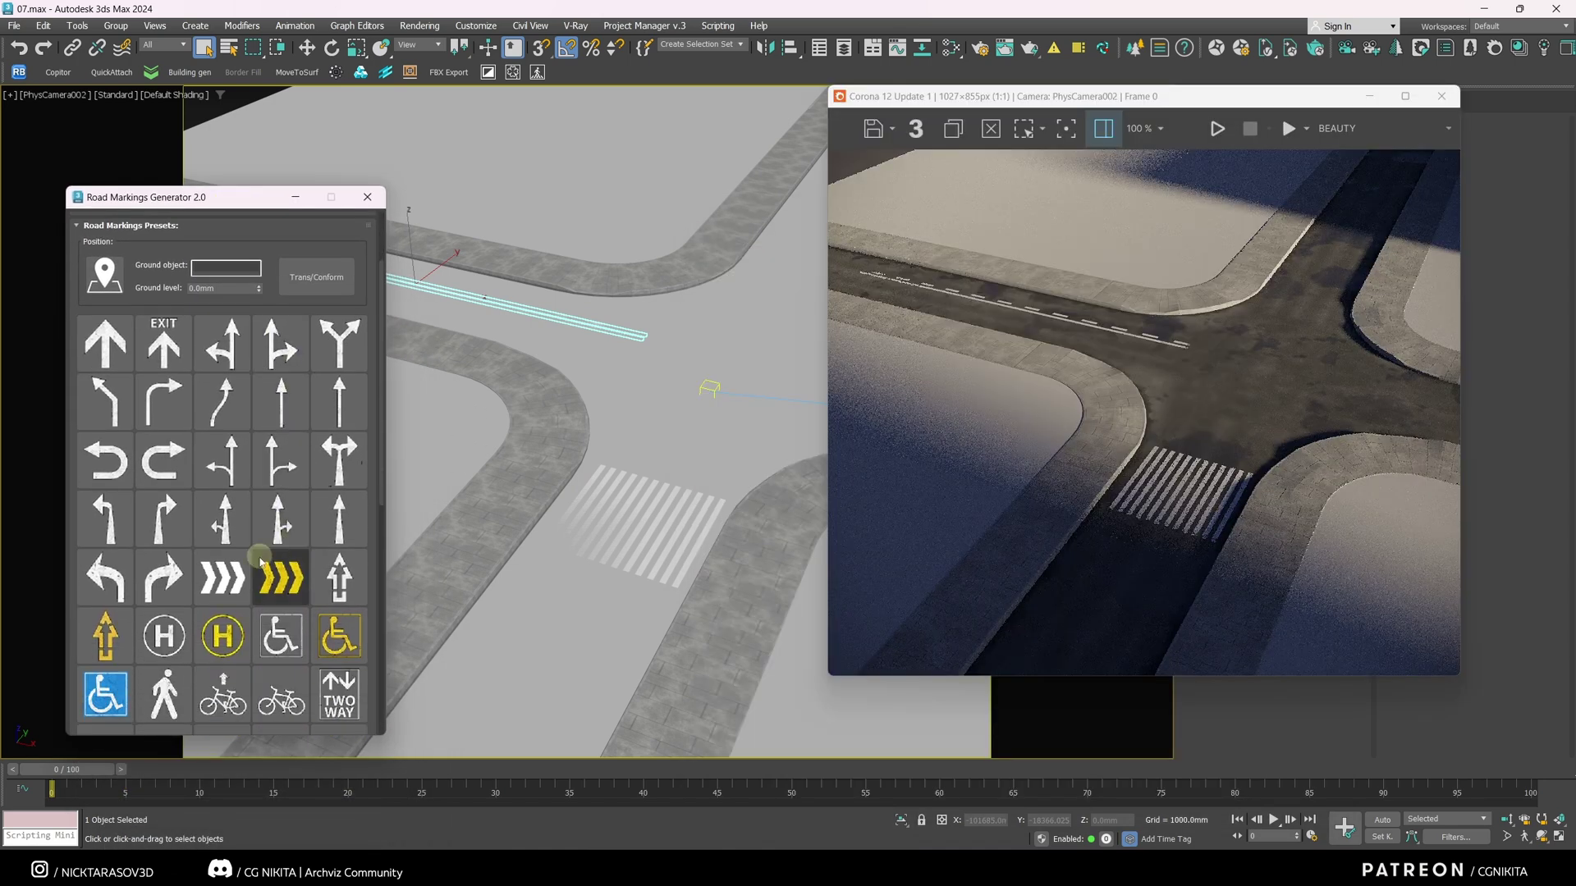
{"action": "scroll", "coordinate": [221, 583], "scroll_direction": "down", "scroll_amount": 1}
{"action": "left_click", "coordinate": [158, 647]}
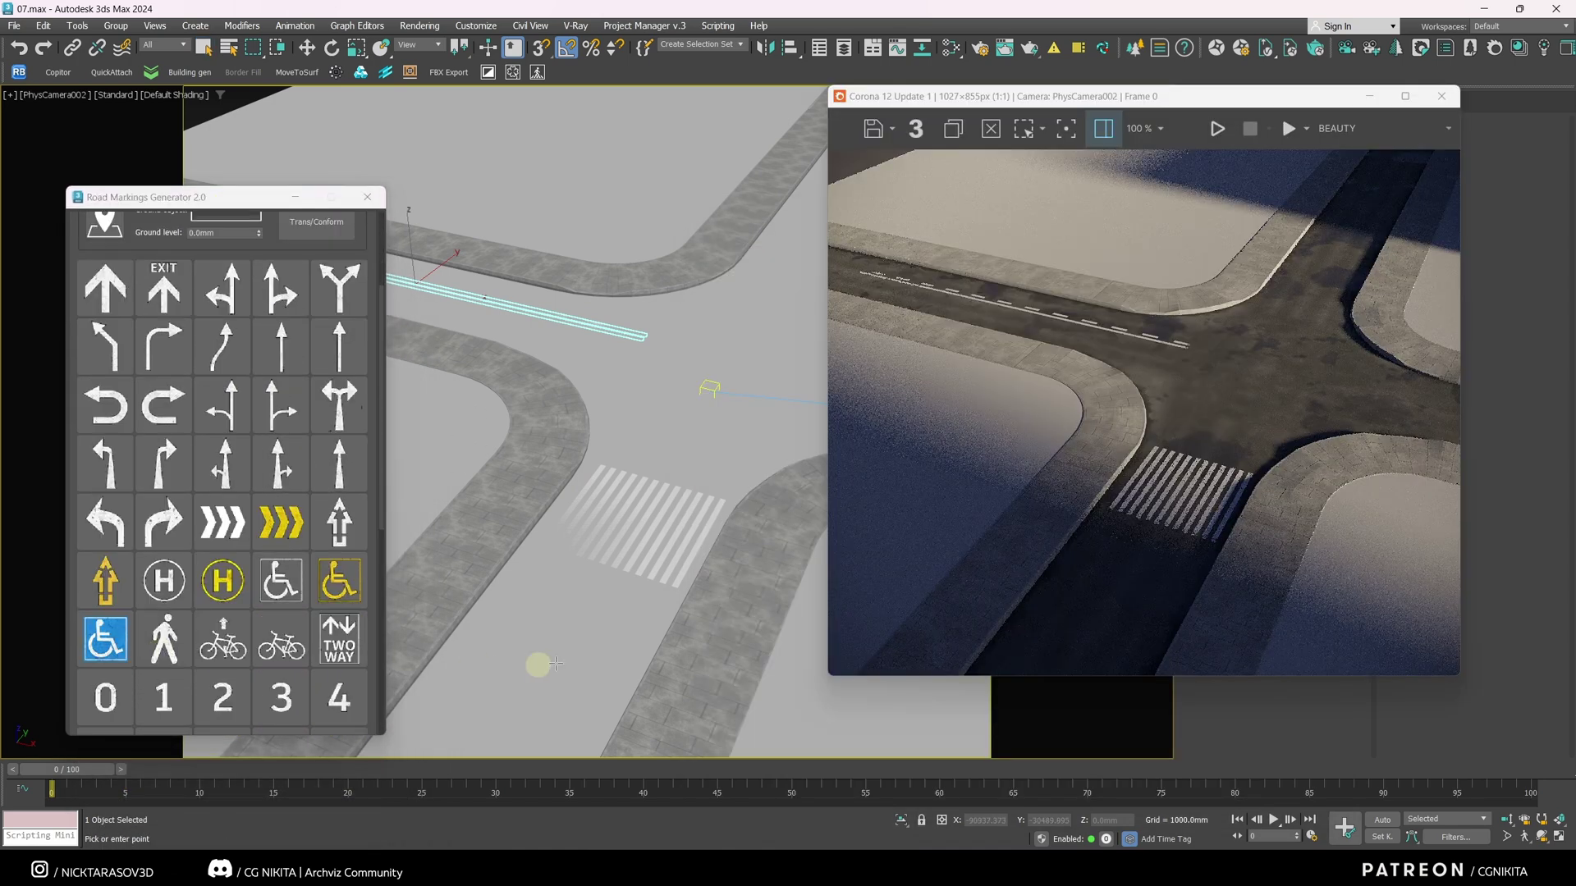
{"action": "left_click", "coordinate": [626, 617]}
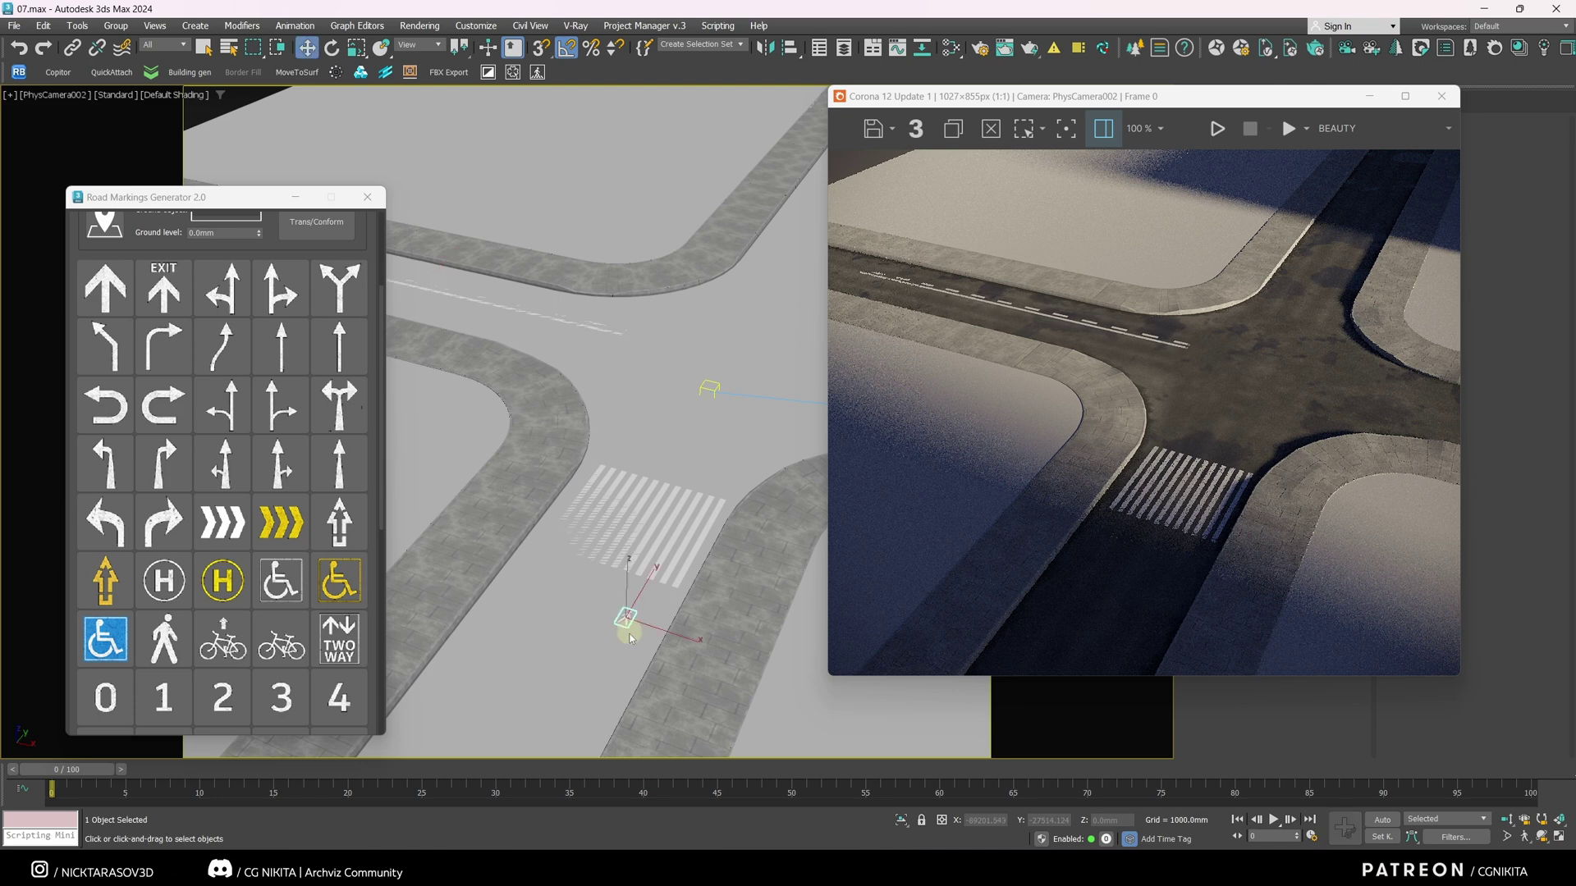
- Enlarge the bicycle road marking, orient it along the road and move it just before the pedestrian crossing
{"action": "left_click_drag", "start_coordinate": [625, 670], "coordinate": [645, 725]}
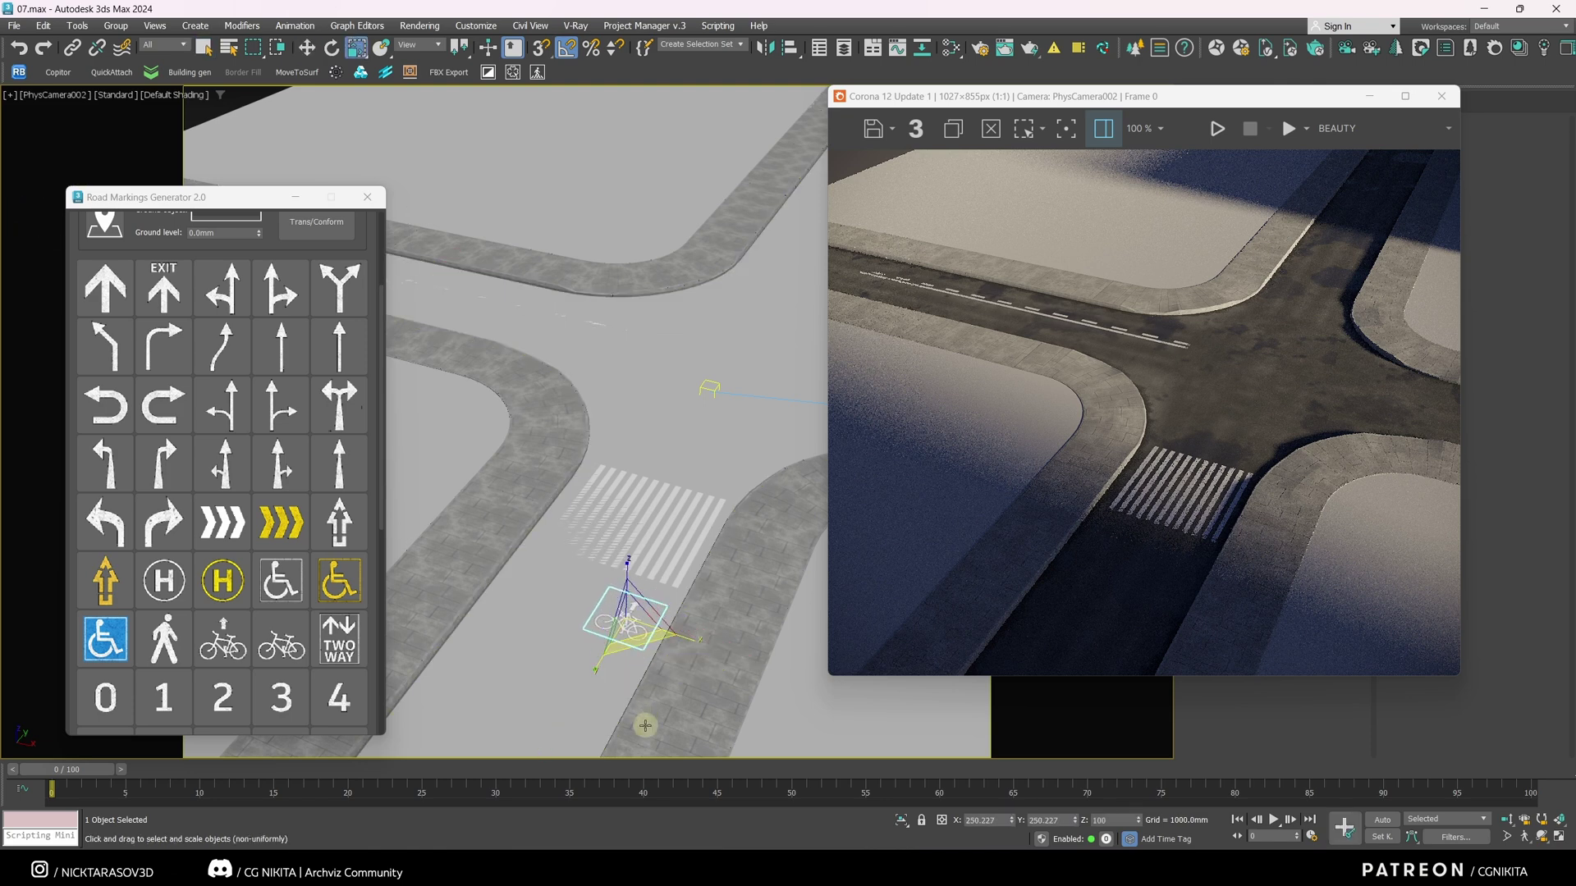
{"action": "left_click_drag", "start_coordinate": [598, 662], "coordinate": [576, 708]}
{"action": "key", "text": "w"}
{"action": "left_click_drag", "start_coordinate": [639, 614], "coordinate": [614, 656]}
- Check the bicycle road marking close up in an interactive render
{"action": "left_click", "coordinate": [1213, 140]}
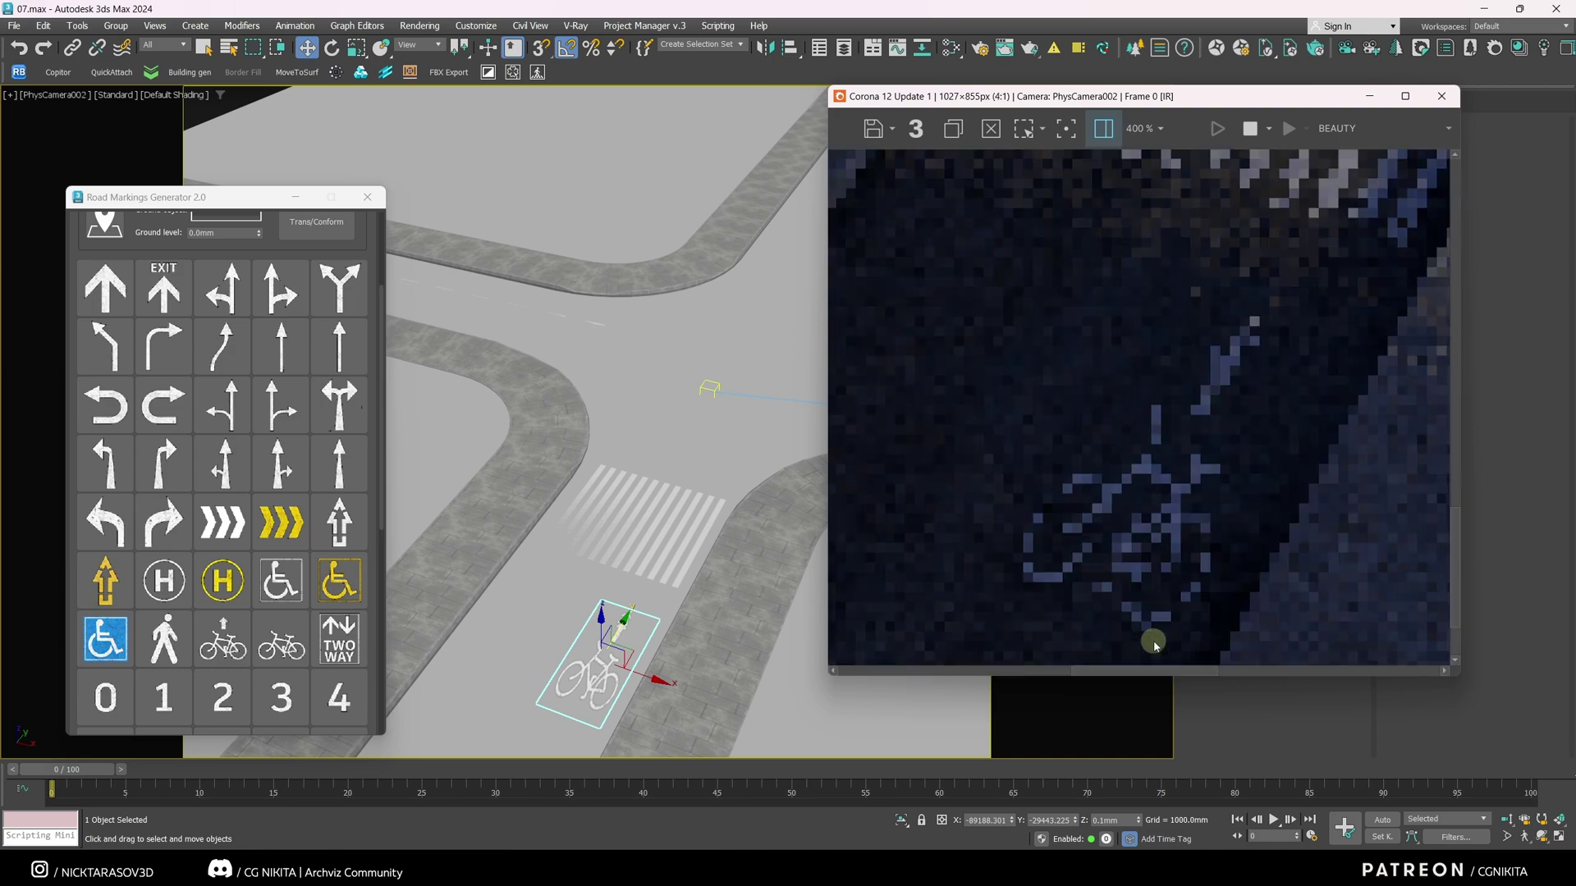
{"action": "scroll", "coordinate": [1248, 580], "scroll_direction": "down", "scroll_amount": 1}
{"action": "scroll", "coordinate": [216, 292], "scroll_direction": "up", "scroll_amount": 2}
{"action": "scroll", "coordinate": [216, 291], "scroll_direction": "up", "scroll_amount": 2}
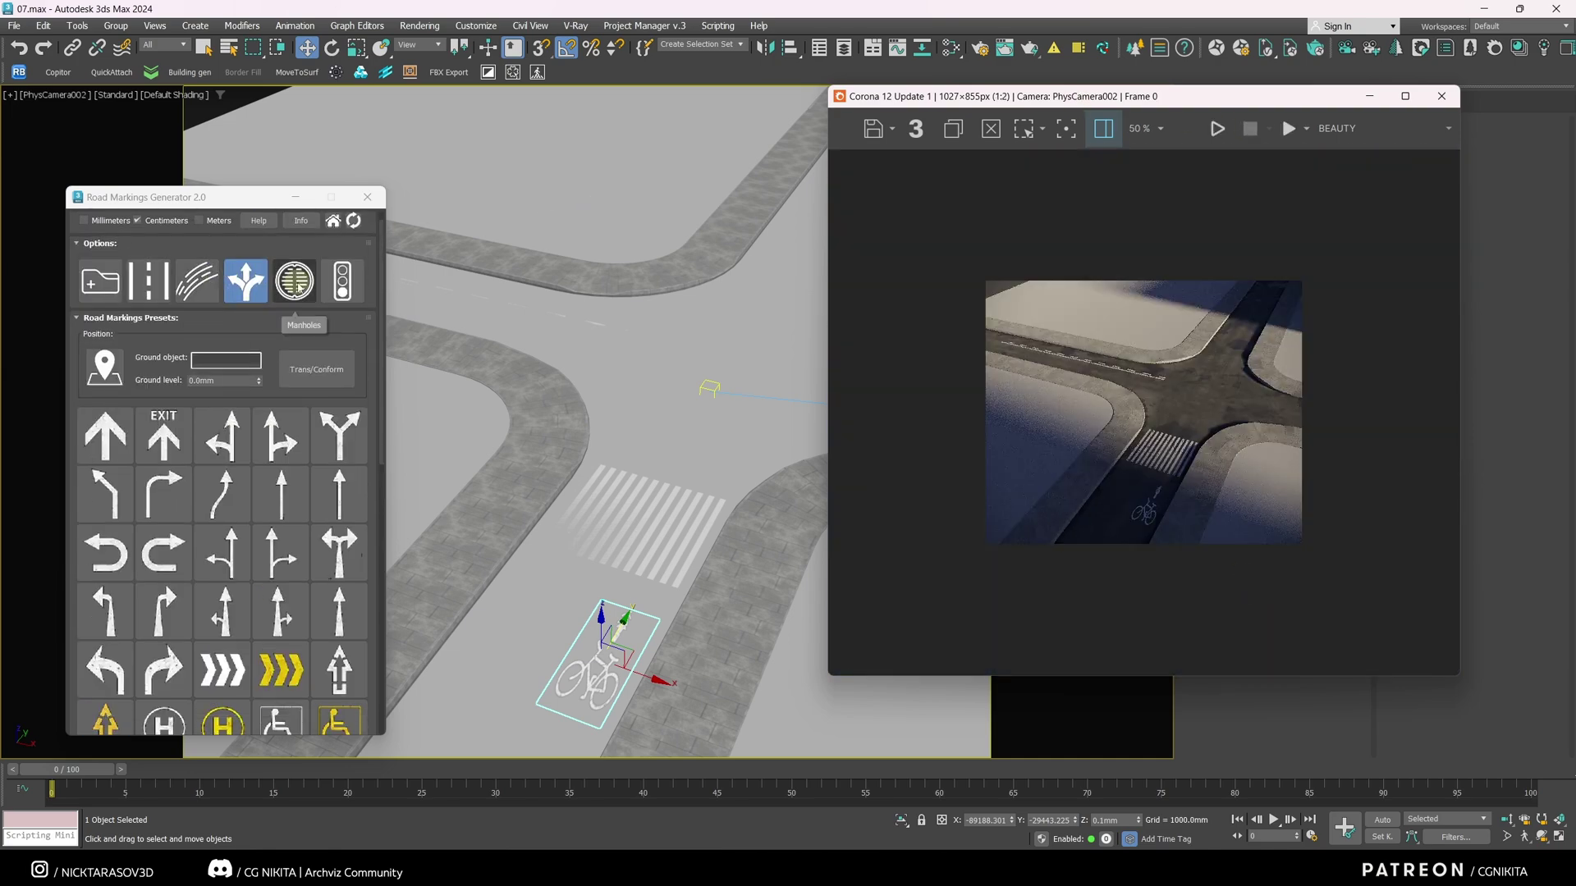
- Place manhole cover presets on the road between the pedestrian crossing and the middle of the intersection
{"action": "left_click", "coordinate": [294, 299]}
{"action": "left_click", "coordinate": [280, 512]}
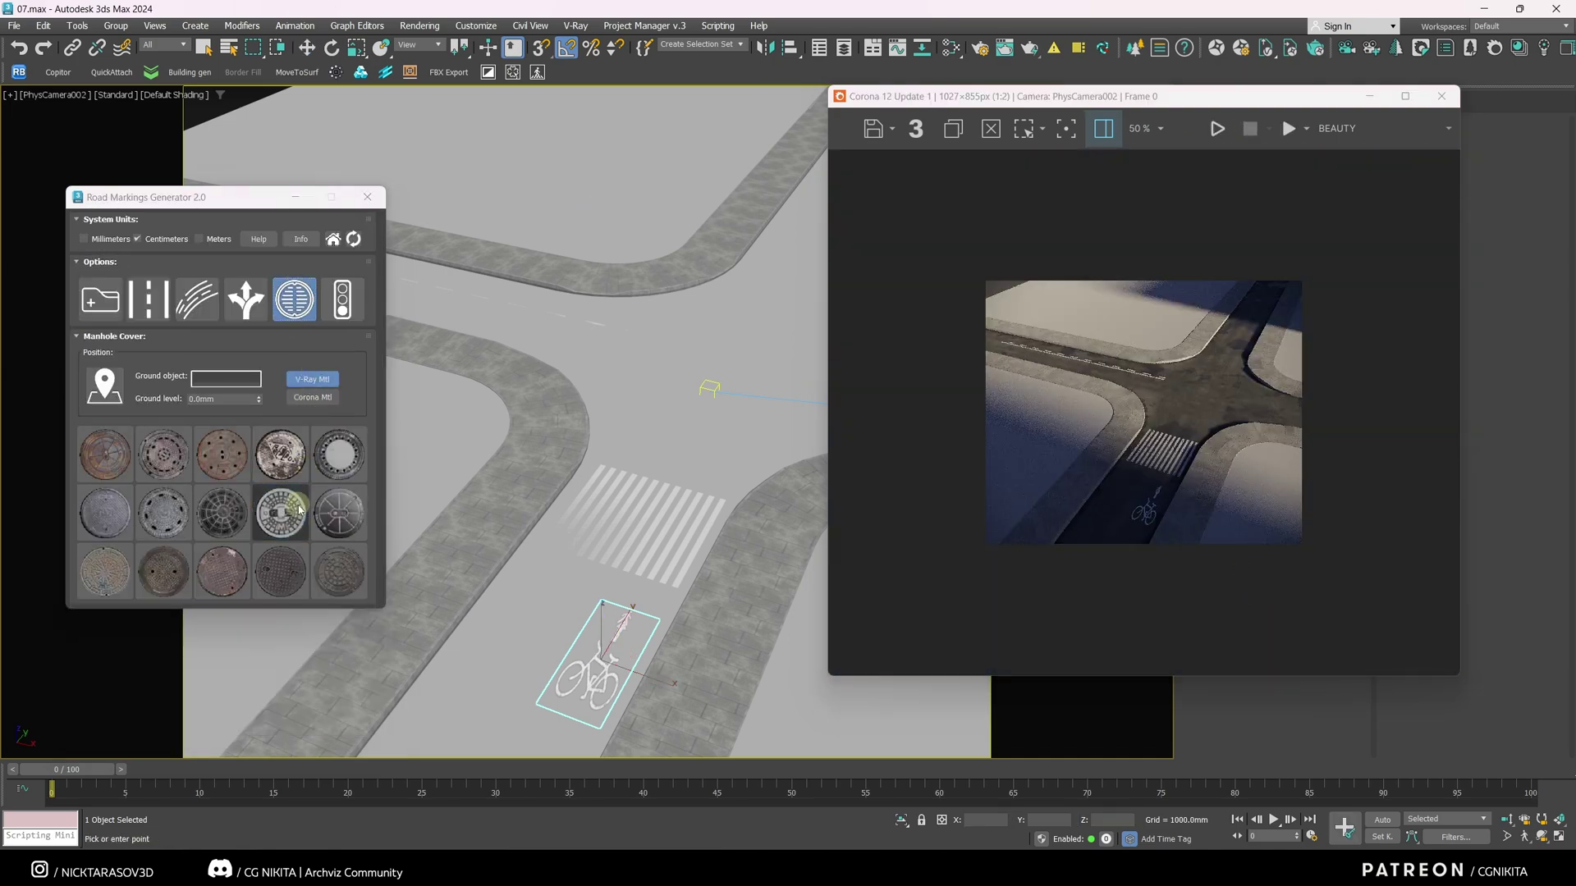
{"action": "left_click", "coordinate": [680, 427]}
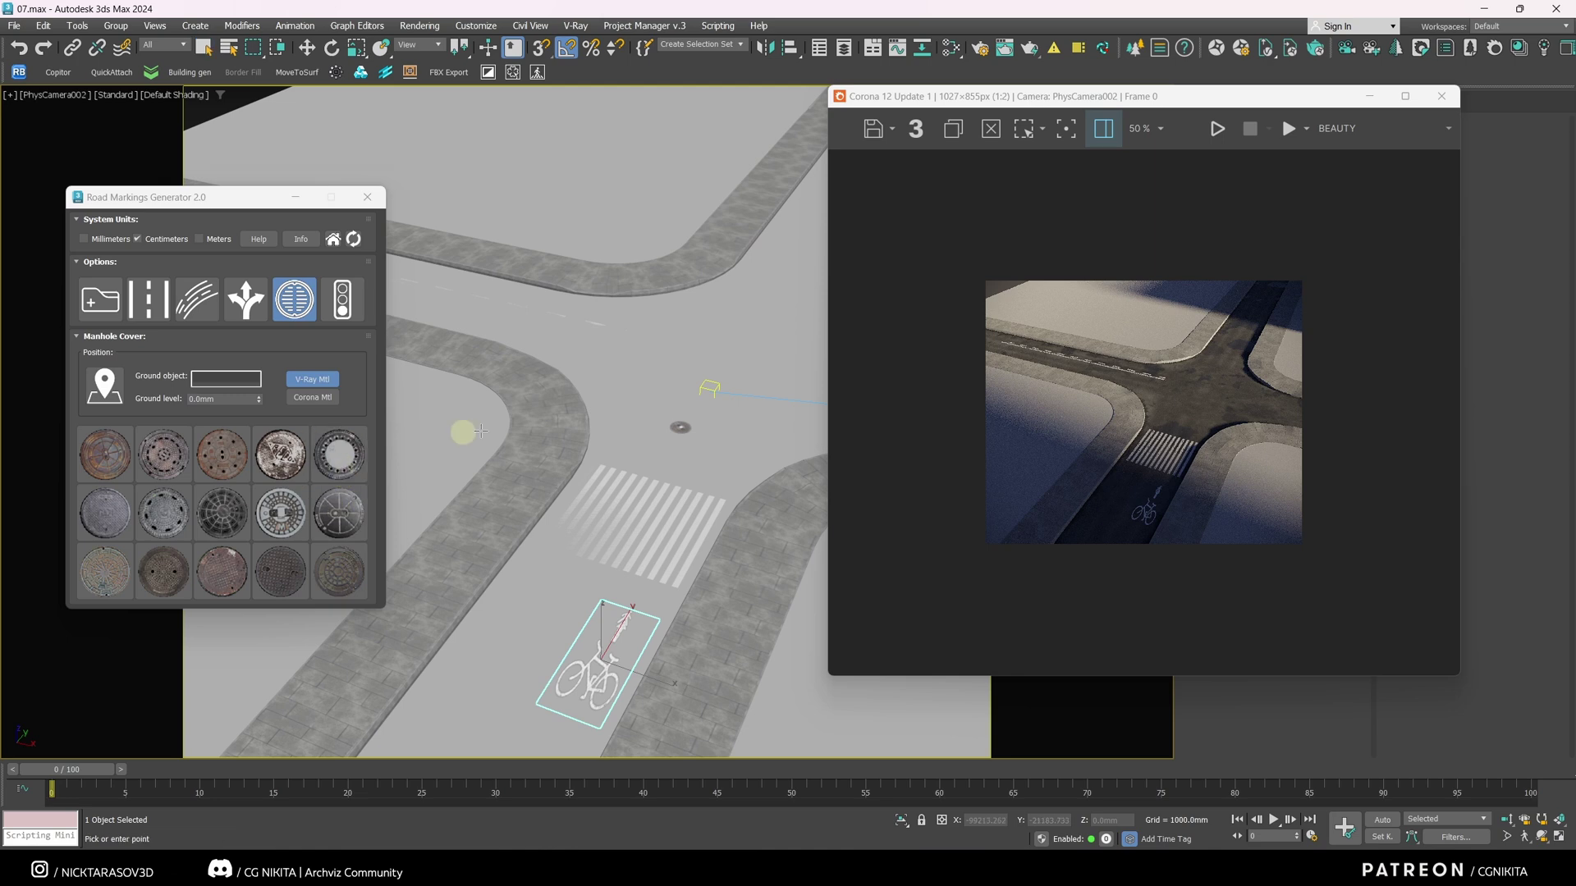
- Place two orange traffic cones and a low striped barrier from the traffic sign presets on the road arm with the dashed line
{"action": "left_click", "coordinate": [348, 295]}
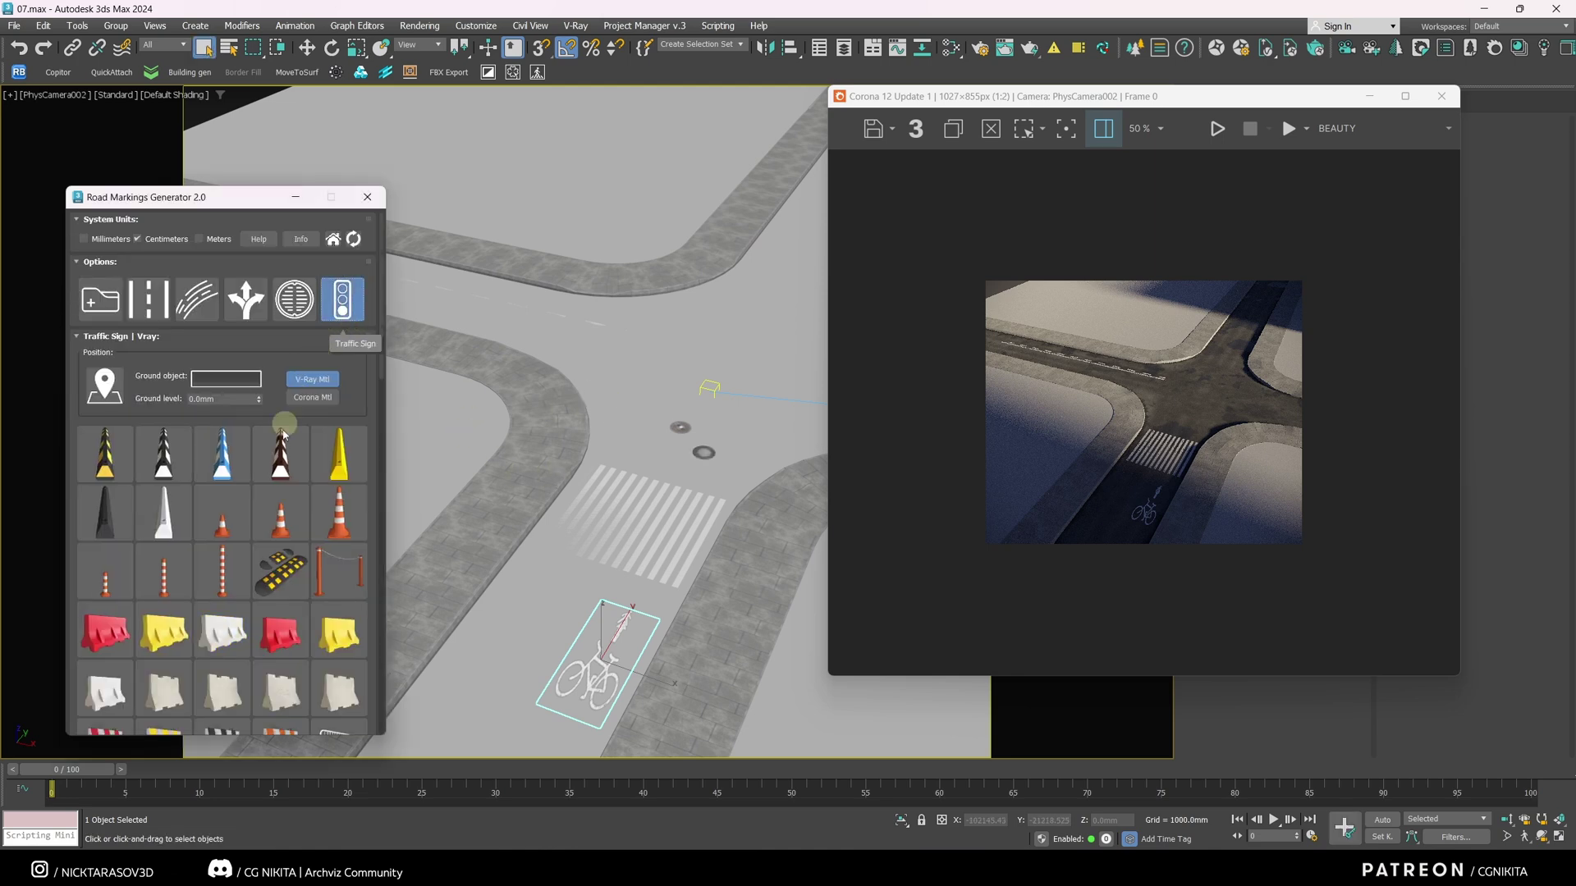
{"action": "scroll", "coordinate": [264, 493], "scroll_direction": "down", "scroll_amount": 1}
{"action": "left_click_drag", "start_coordinate": [381, 341], "coordinate": [380, 364]}
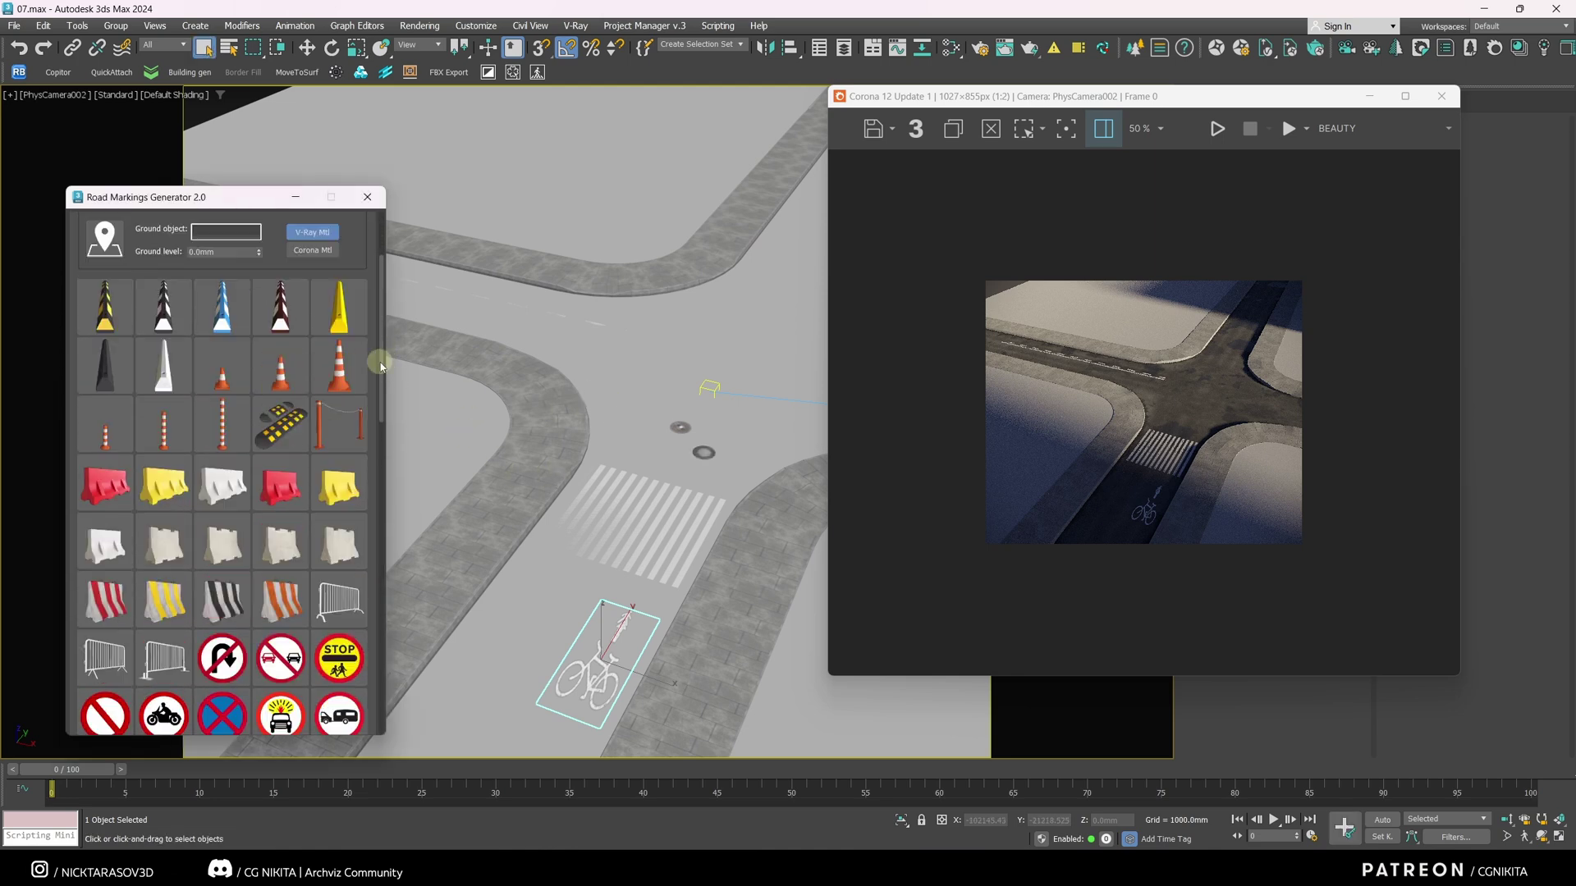
{"action": "left_click", "coordinate": [279, 366]}
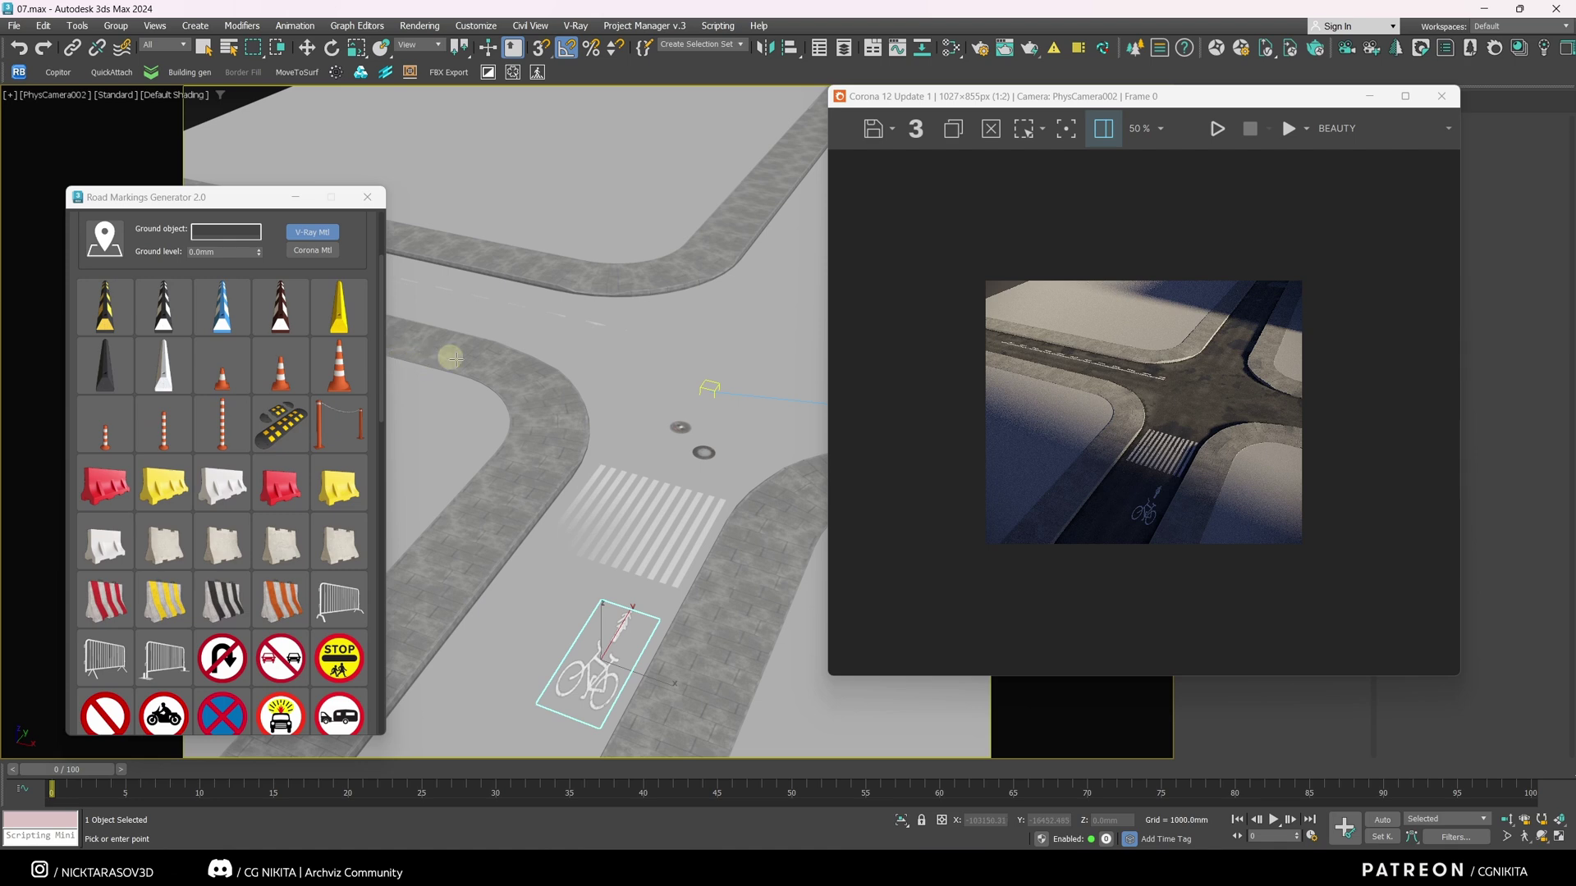
{"action": "left_click", "coordinate": [565, 343]}
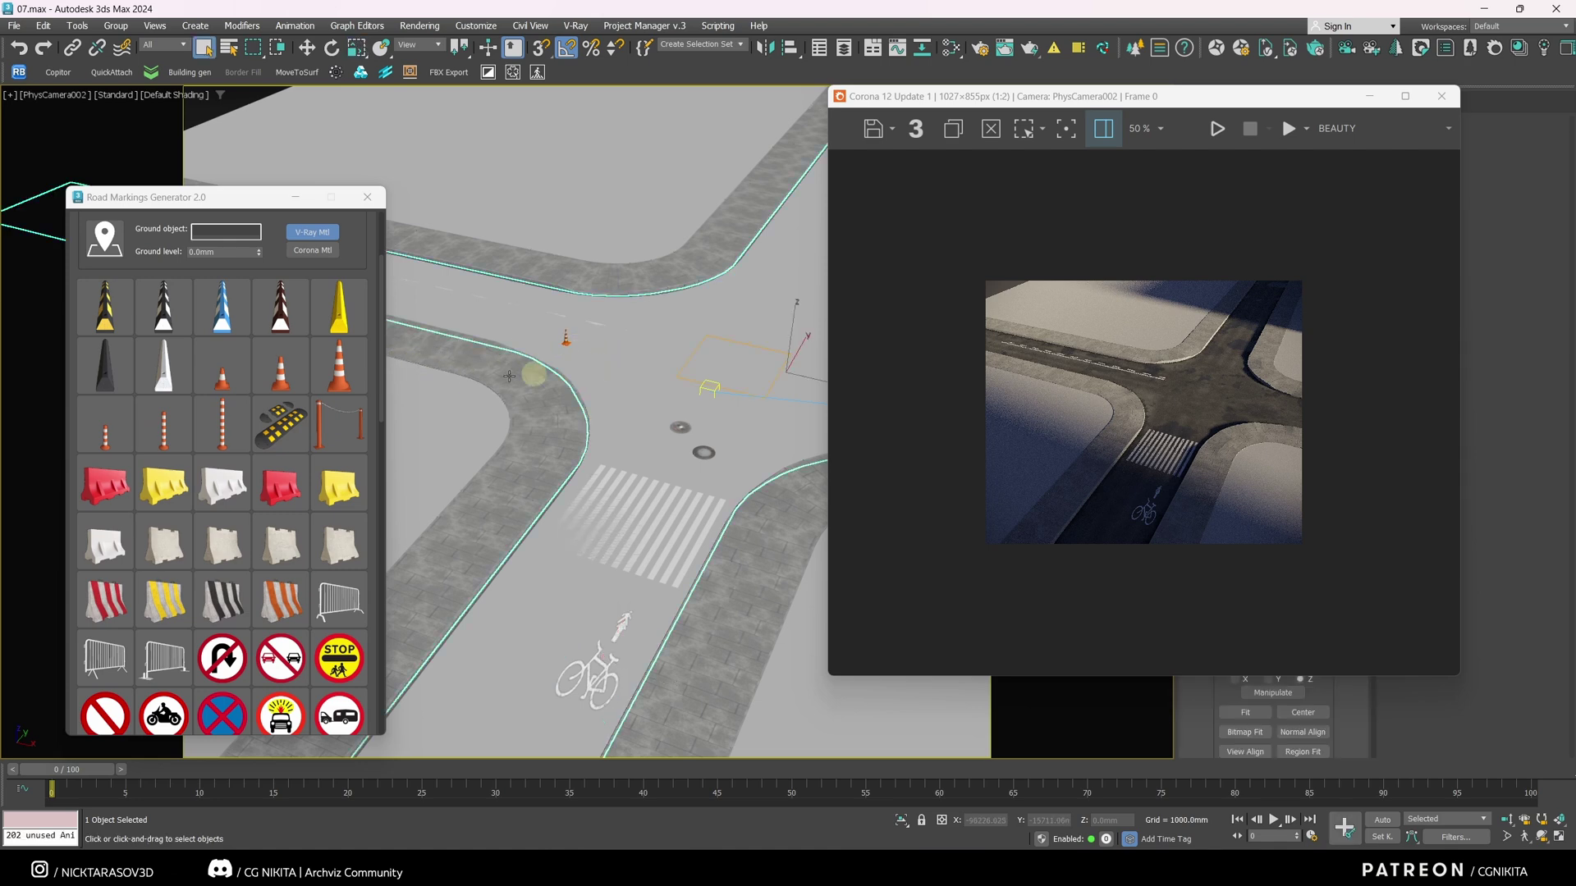
{"action": "left_click", "coordinate": [338, 380]}
{"action": "left_click", "coordinate": [588, 361]}
{"action": "left_click", "coordinate": [280, 315]}
{"action": "left_click", "coordinate": [502, 314]}
- Place a yellow plastic barrier, an orange-striped barrier and a metal fence in a row just before the pedestrian crossing
{"action": "left_click", "coordinate": [164, 495]}
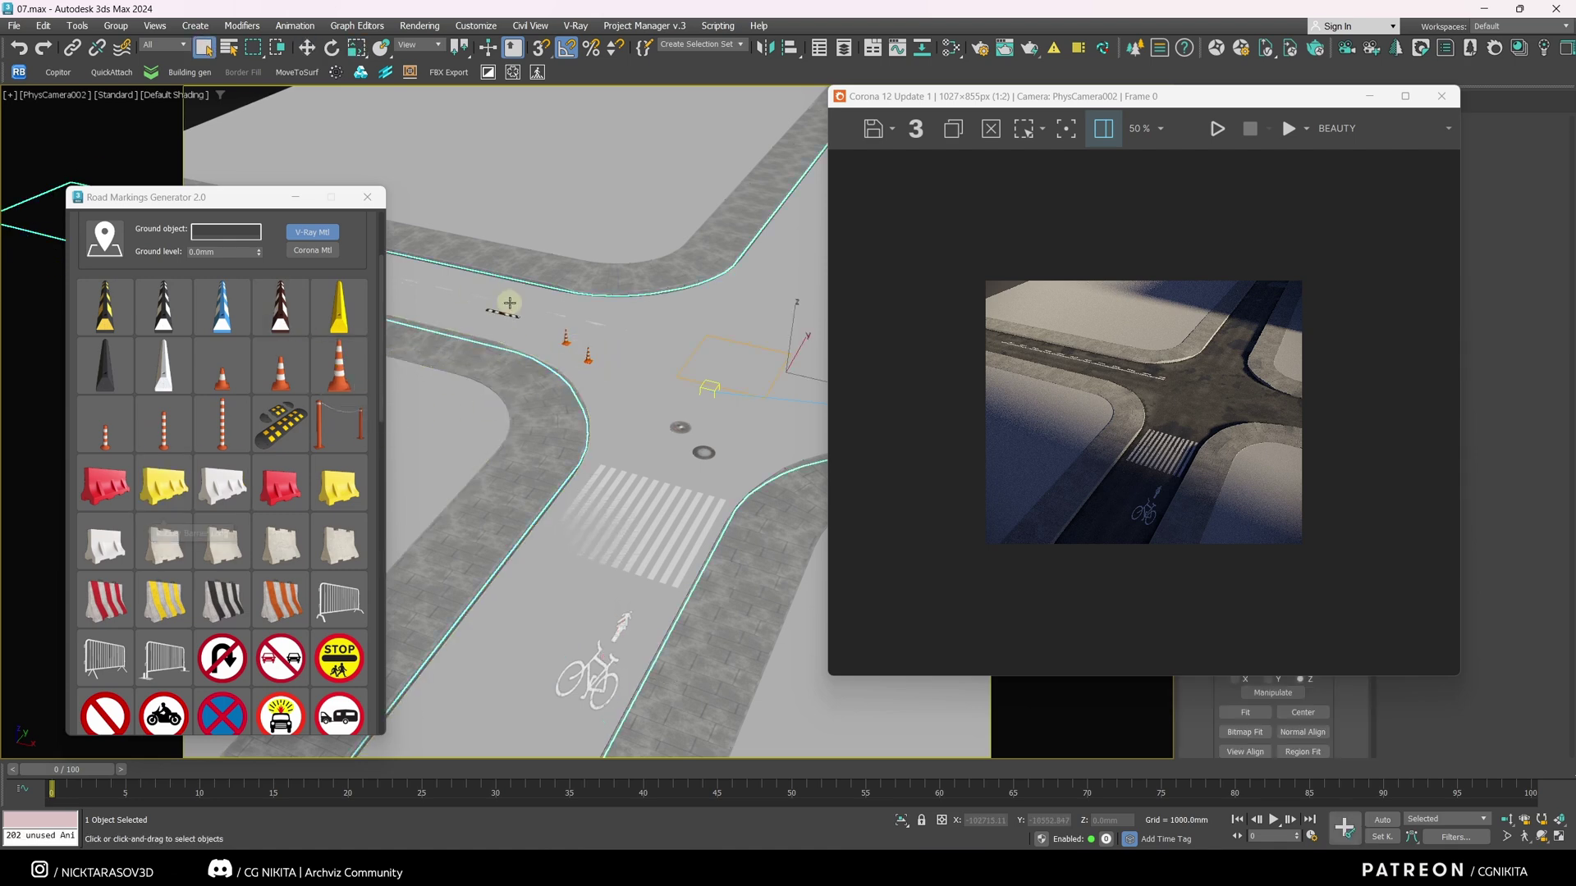
{"action": "left_click", "coordinate": [163, 484]}
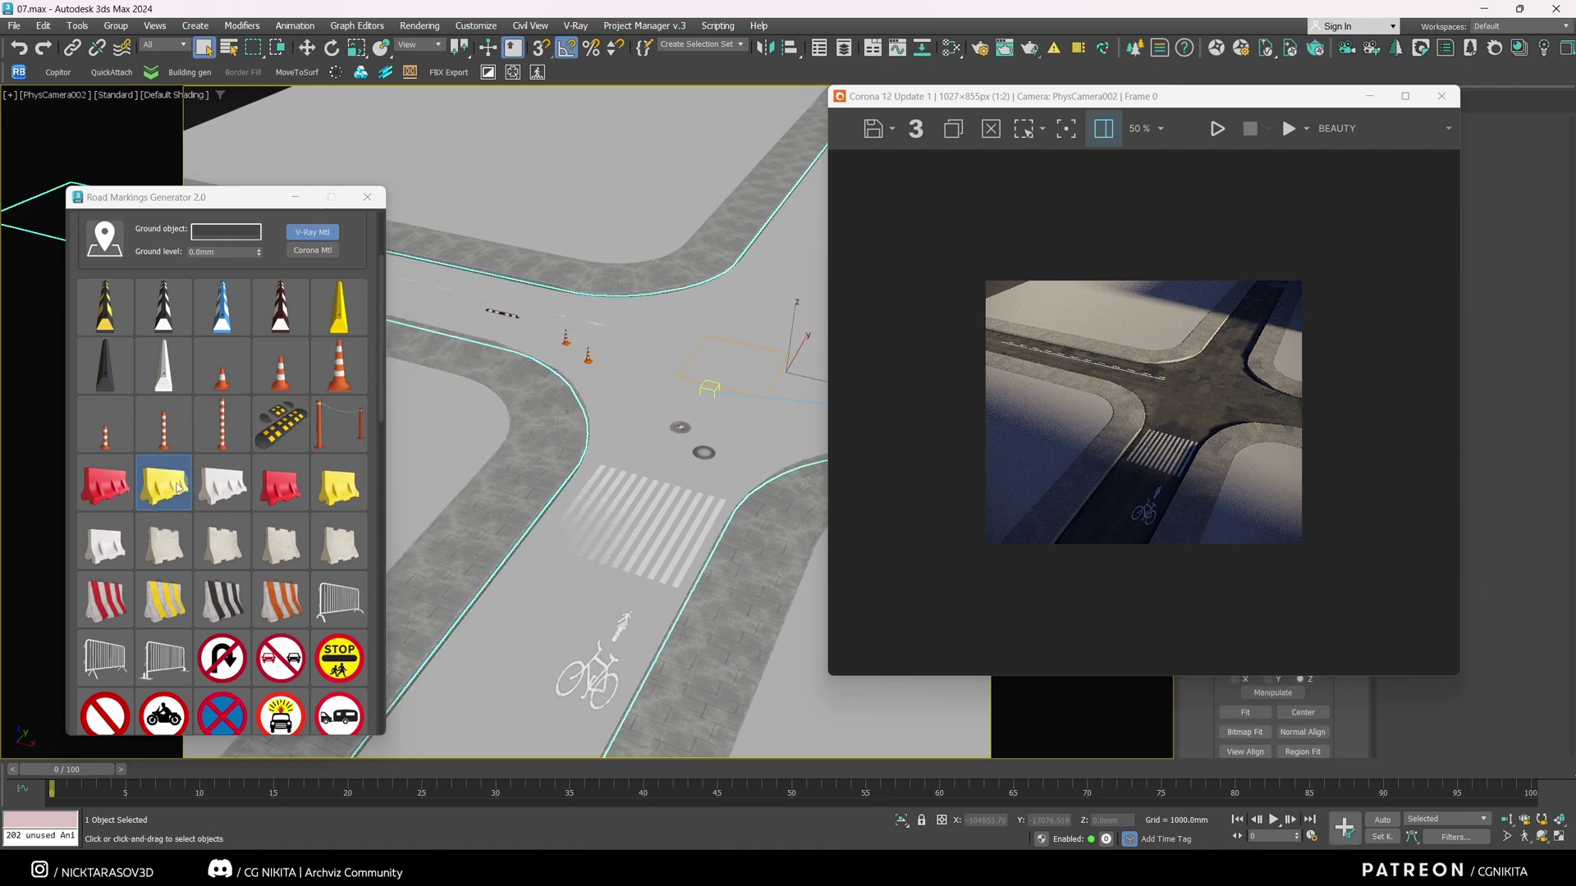
{"action": "left_click", "coordinate": [553, 578]}
{"action": "left_click", "coordinate": [279, 599]}
{"action": "left_click", "coordinate": [613, 577]}
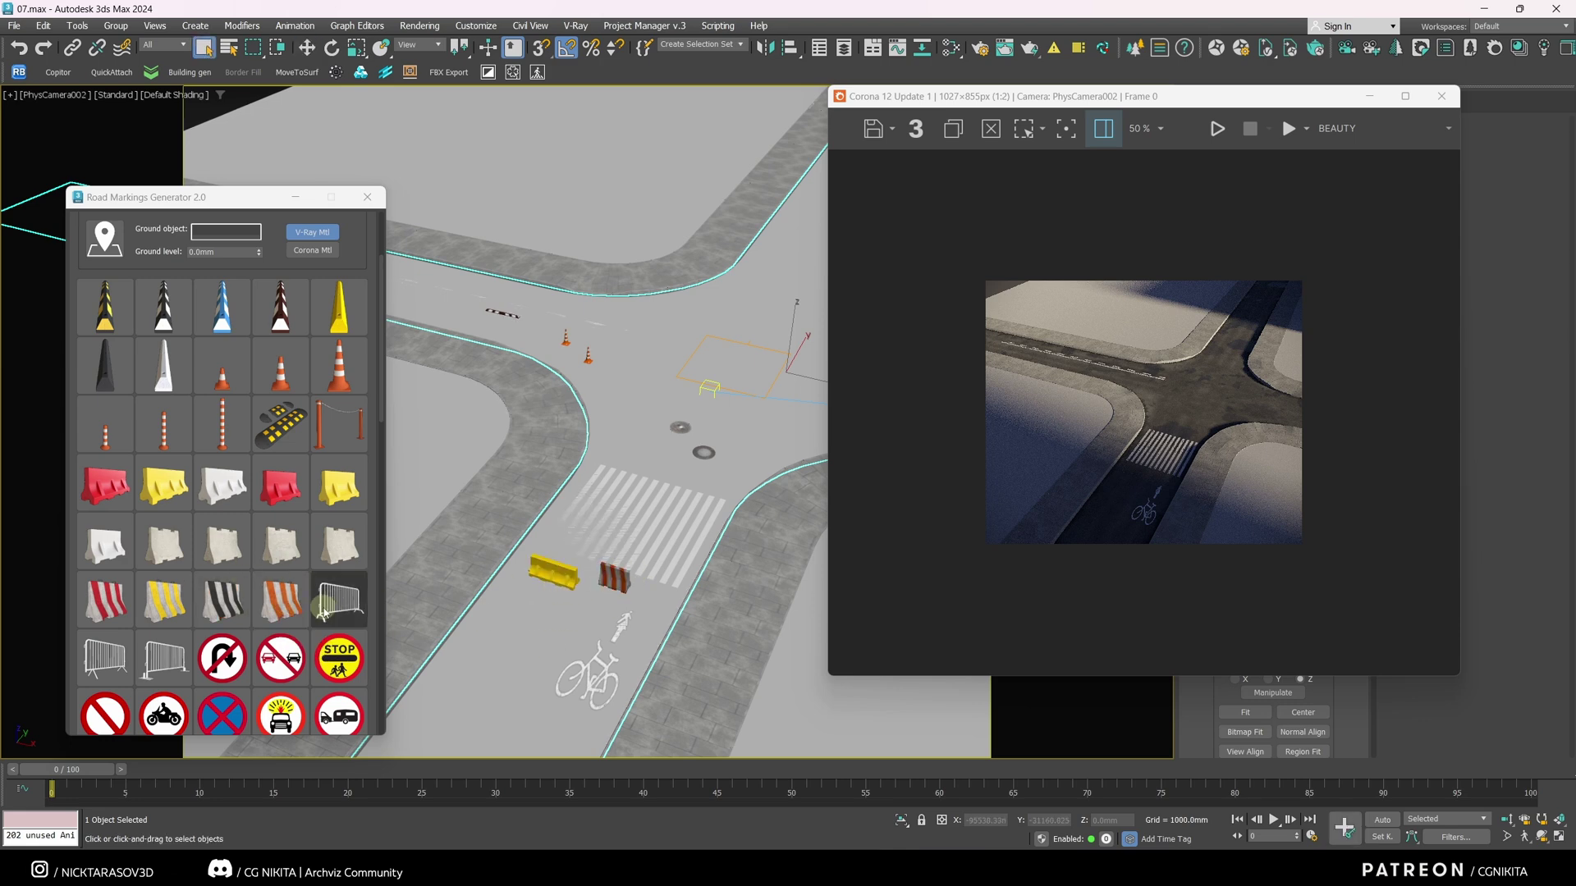
{"action": "left_click", "coordinate": [324, 612]}
{"action": "left_click", "coordinate": [661, 597]}
- Place the 50 speed limit sign preset at the road edge beside the bicycle marking and select it
{"action": "scroll", "coordinate": [291, 448], "scroll_direction": "down", "scroll_amount": 5}
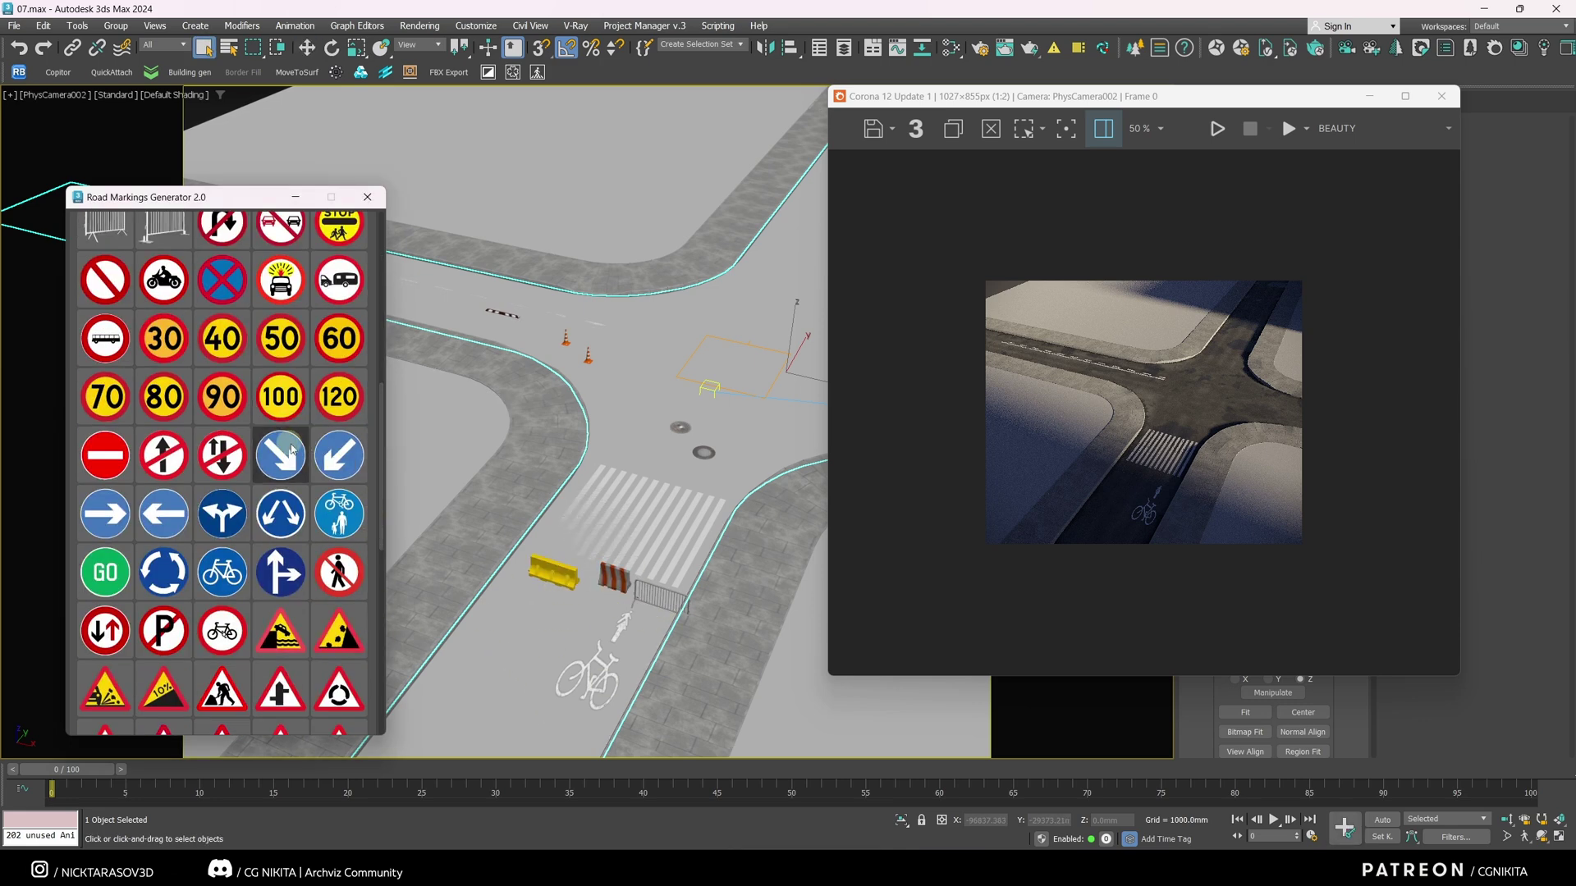
{"action": "left_click", "coordinate": [284, 338]}
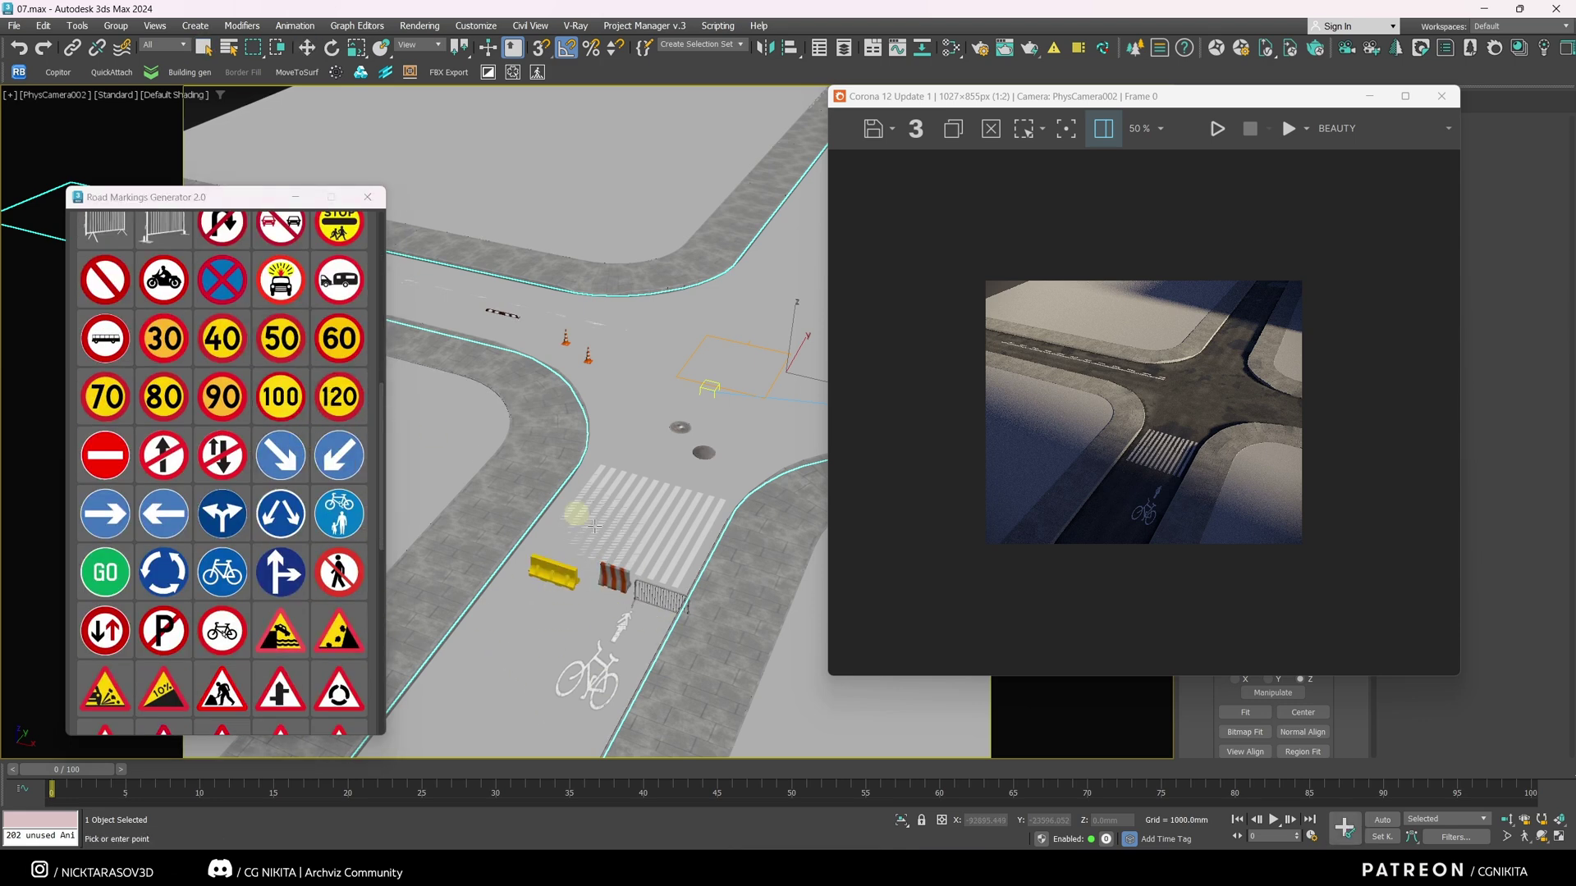
{"action": "left_click", "coordinate": [636, 644]}
{"action": "left_click", "coordinate": [640, 588]}
- Examine the speed limit sign's plate, pole and base up close in a perspective view
{"action": "key", "text": "p"}
{"action": "key", "text": "z"}
{"action": "middle_click_drag", "start_coordinate": [640, 587], "coordinate": [812, 609], "text": "alt"}
{"action": "scroll", "coordinate": [583, 195], "scroll_direction": "up", "scroll_amount": 4}
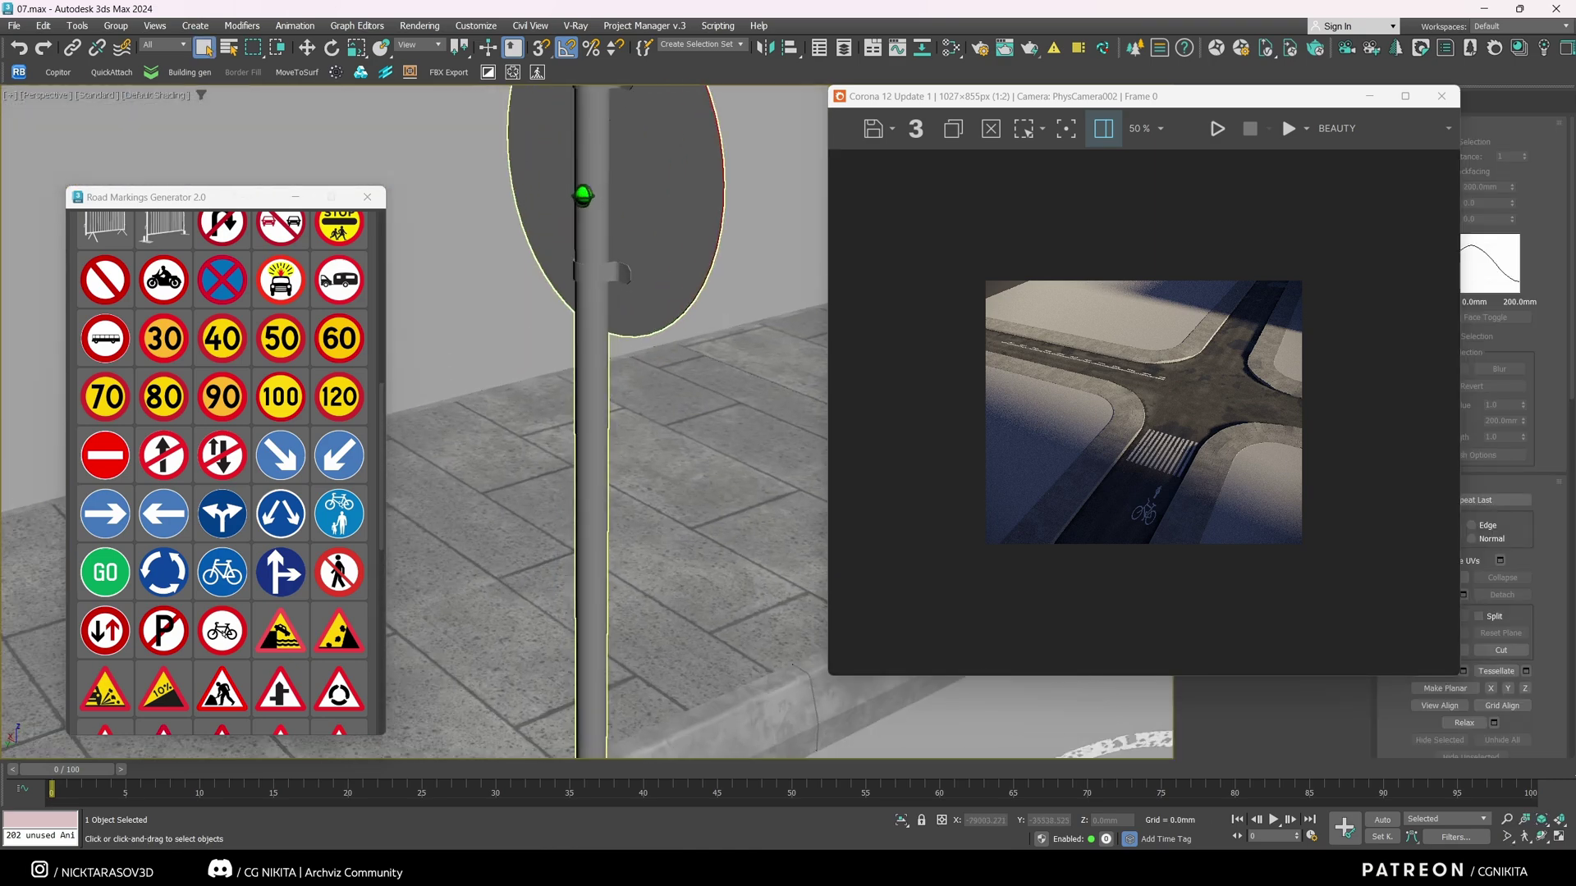
{"action": "scroll", "coordinate": [583, 196], "scroll_direction": "up", "scroll_amount": 6}
{"action": "scroll", "coordinate": [582, 196], "scroll_direction": "down", "scroll_amount": 8}
{"action": "middle_click_drag", "start_coordinate": [598, 458], "coordinate": [587, 363]}
{"action": "scroll", "coordinate": [553, 480], "scroll_direction": "up", "scroll_amount": 4}
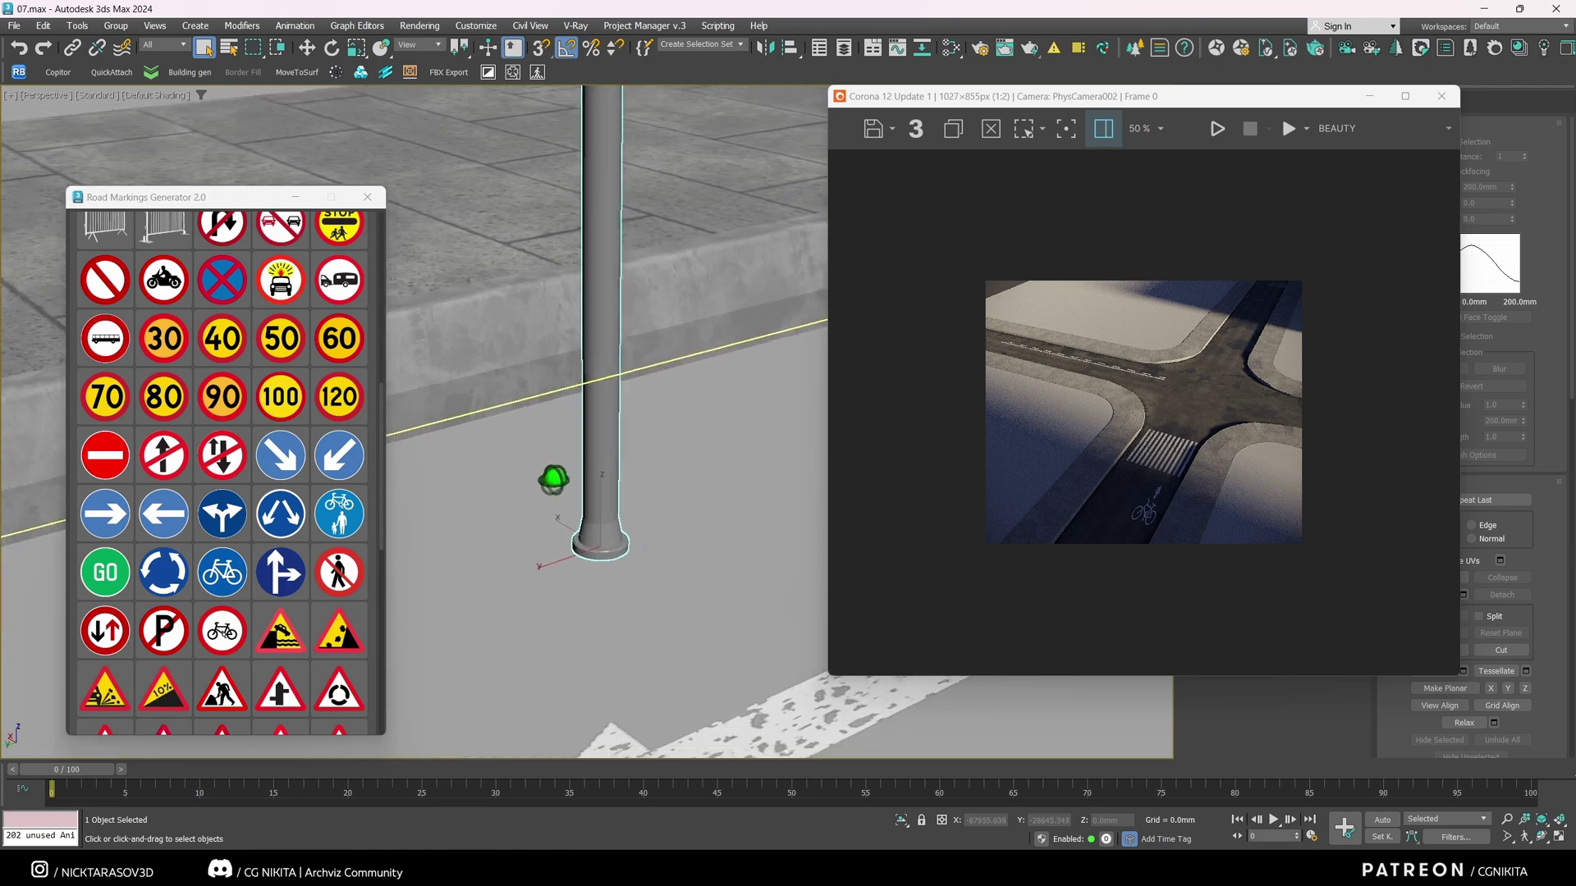
{"action": "scroll", "coordinate": [553, 479], "scroll_direction": "down", "scroll_amount": 5}
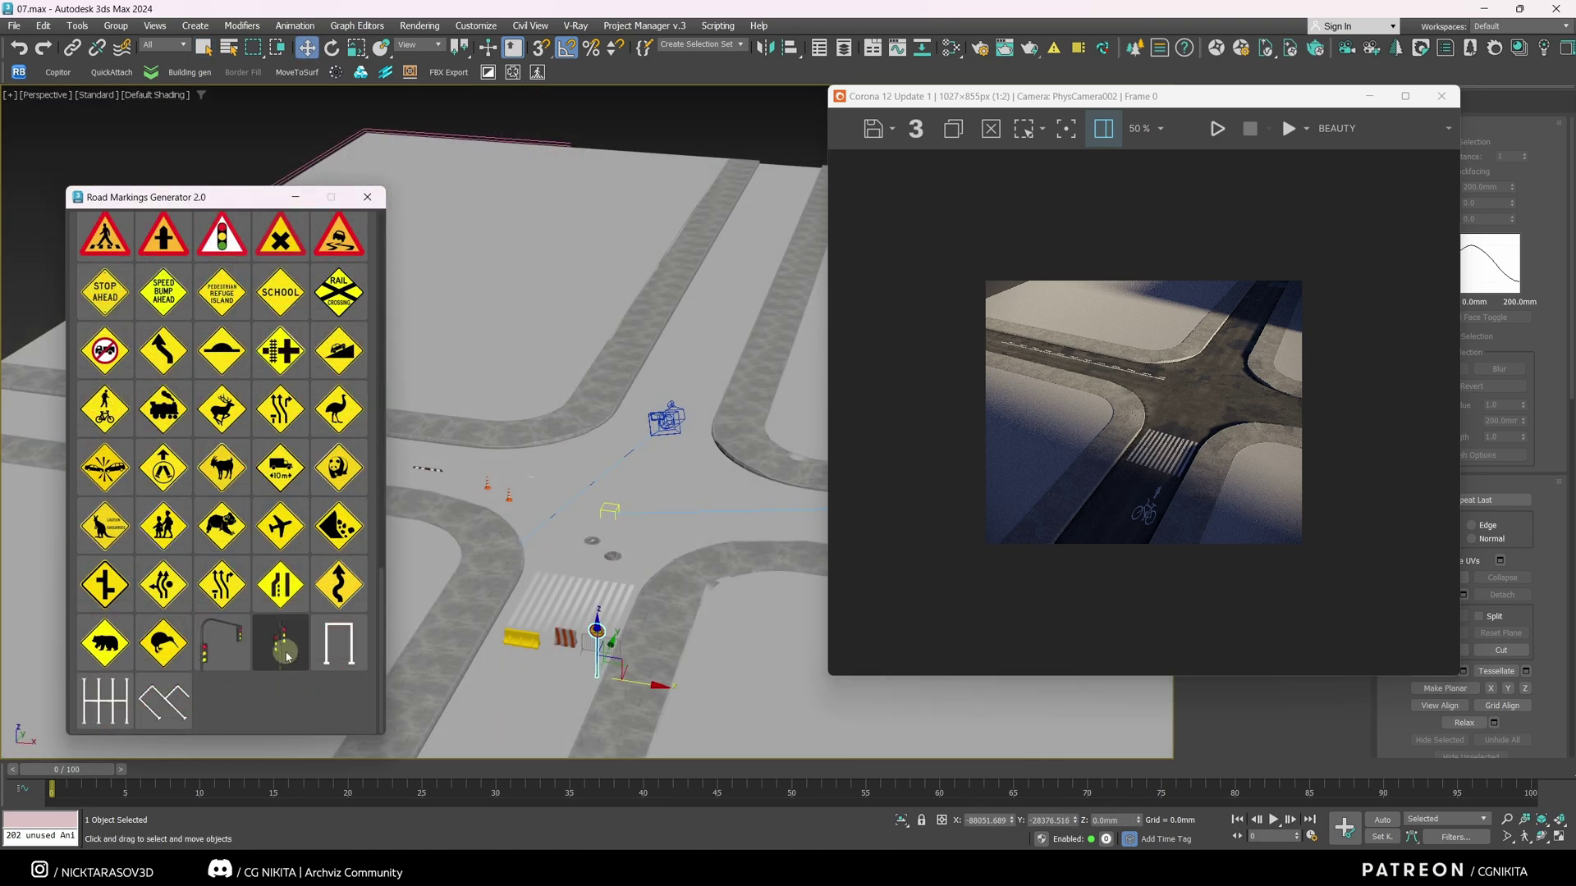
- Place the pole-mounted traffic light preset on the sidewalk corner across the intersection and inspect it up close
{"action": "left_click", "coordinate": [287, 656]}
{"action": "left_click", "coordinate": [522, 461]}
{"action": "scroll", "coordinate": [525, 631], "scroll_direction": "up", "scroll_amount": 5}
{"action": "key", "text": "z"}
{"action": "middle_click_drag", "start_coordinate": [575, 492], "coordinate": [510, 475], "text": "alt"}
{"action": "scroll", "coordinate": [509, 475], "scroll_direction": "down", "scroll_amount": 5}
{"action": "scroll", "coordinate": [275, 386], "scroll_direction": "up", "scroll_amount": 1}
- Bring up the Custom Maps options of the Road Markings Generator
{"action": "left_click_drag", "start_coordinate": [380, 598], "coordinate": [369, 244]}
{"action": "left_click", "coordinate": [89, 306]}
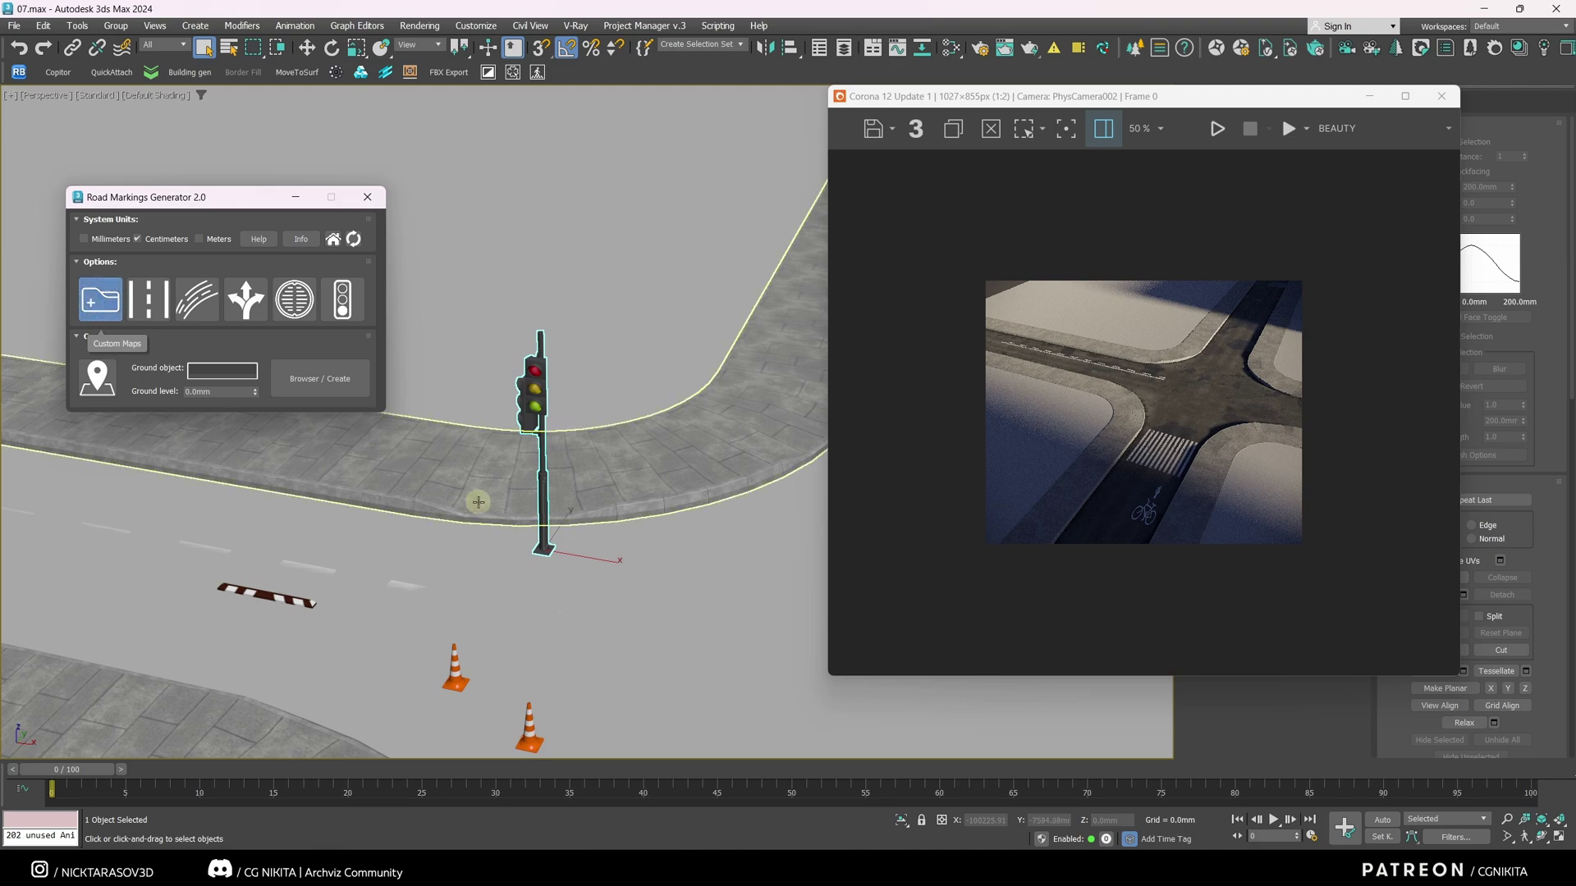
{"action": "scroll", "coordinate": [484, 492], "scroll_direction": "down", "scroll_amount": 8}
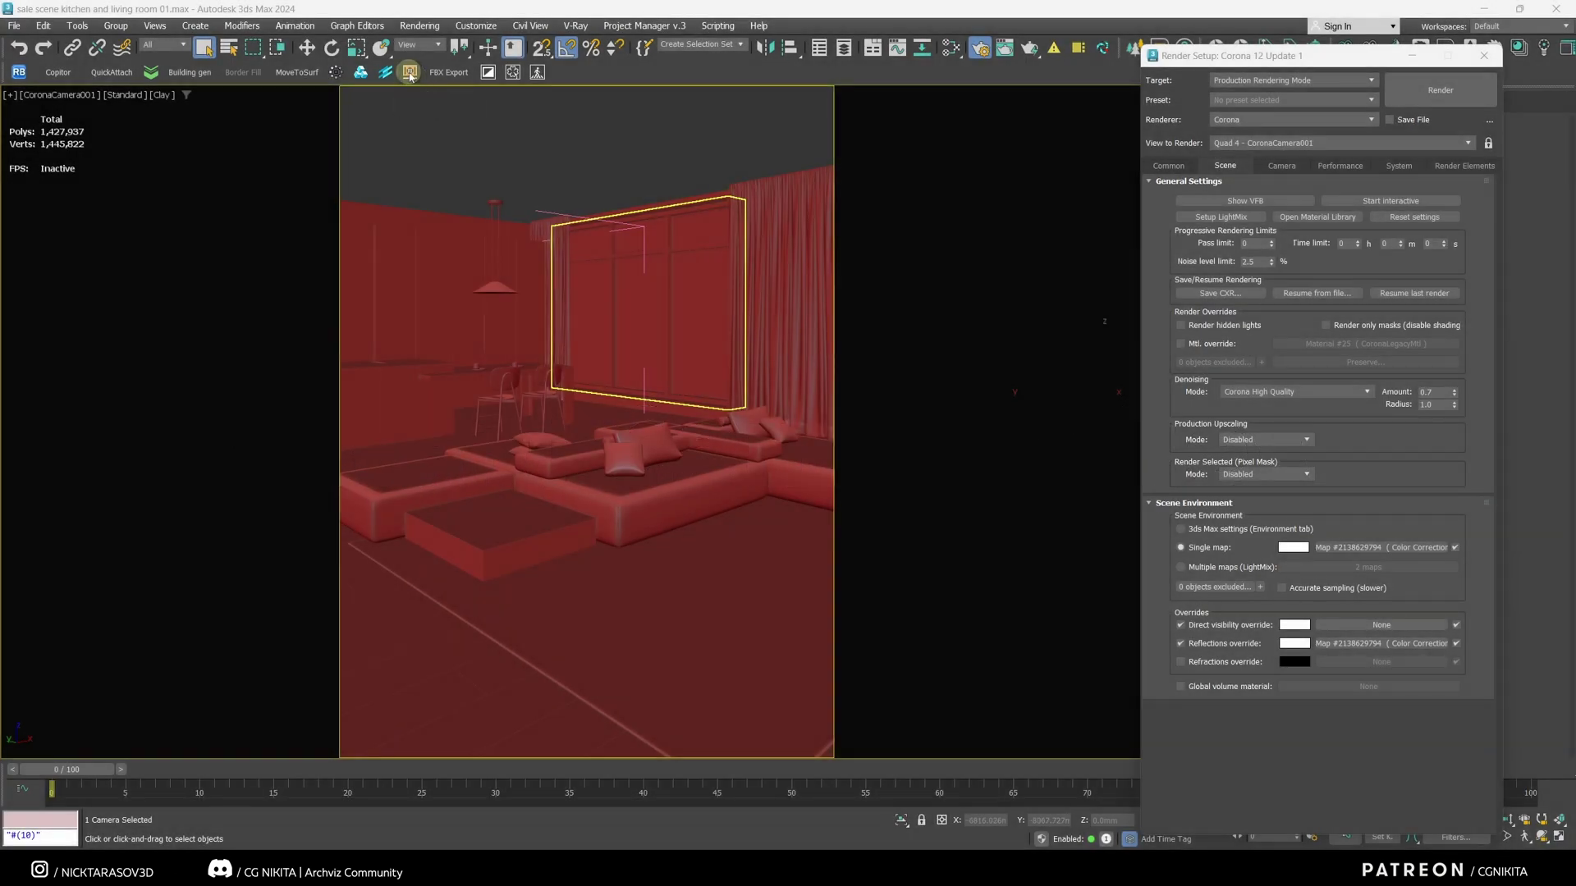
- Open the Smart Camera View script, switch the viewport to CoronaCamera006 and take a look at the standard camera selection list
{"action": "left_click", "coordinate": [410, 73]}
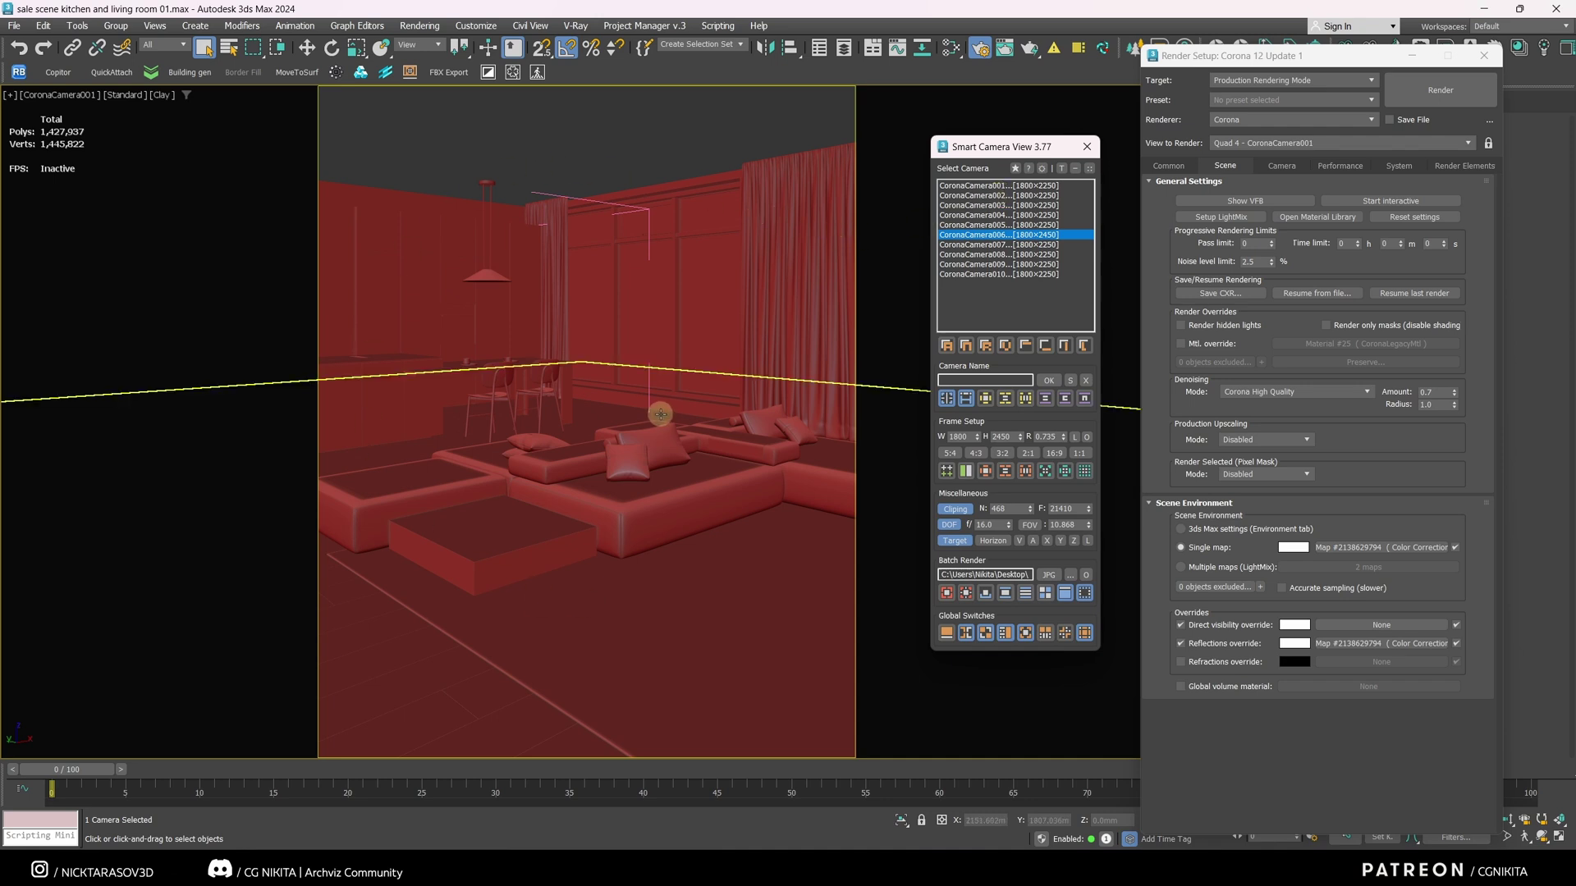
{"action": "key", "text": "c"}
{"action": "left_click", "coordinate": [632, 629]}
{"action": "key", "text": "c"}
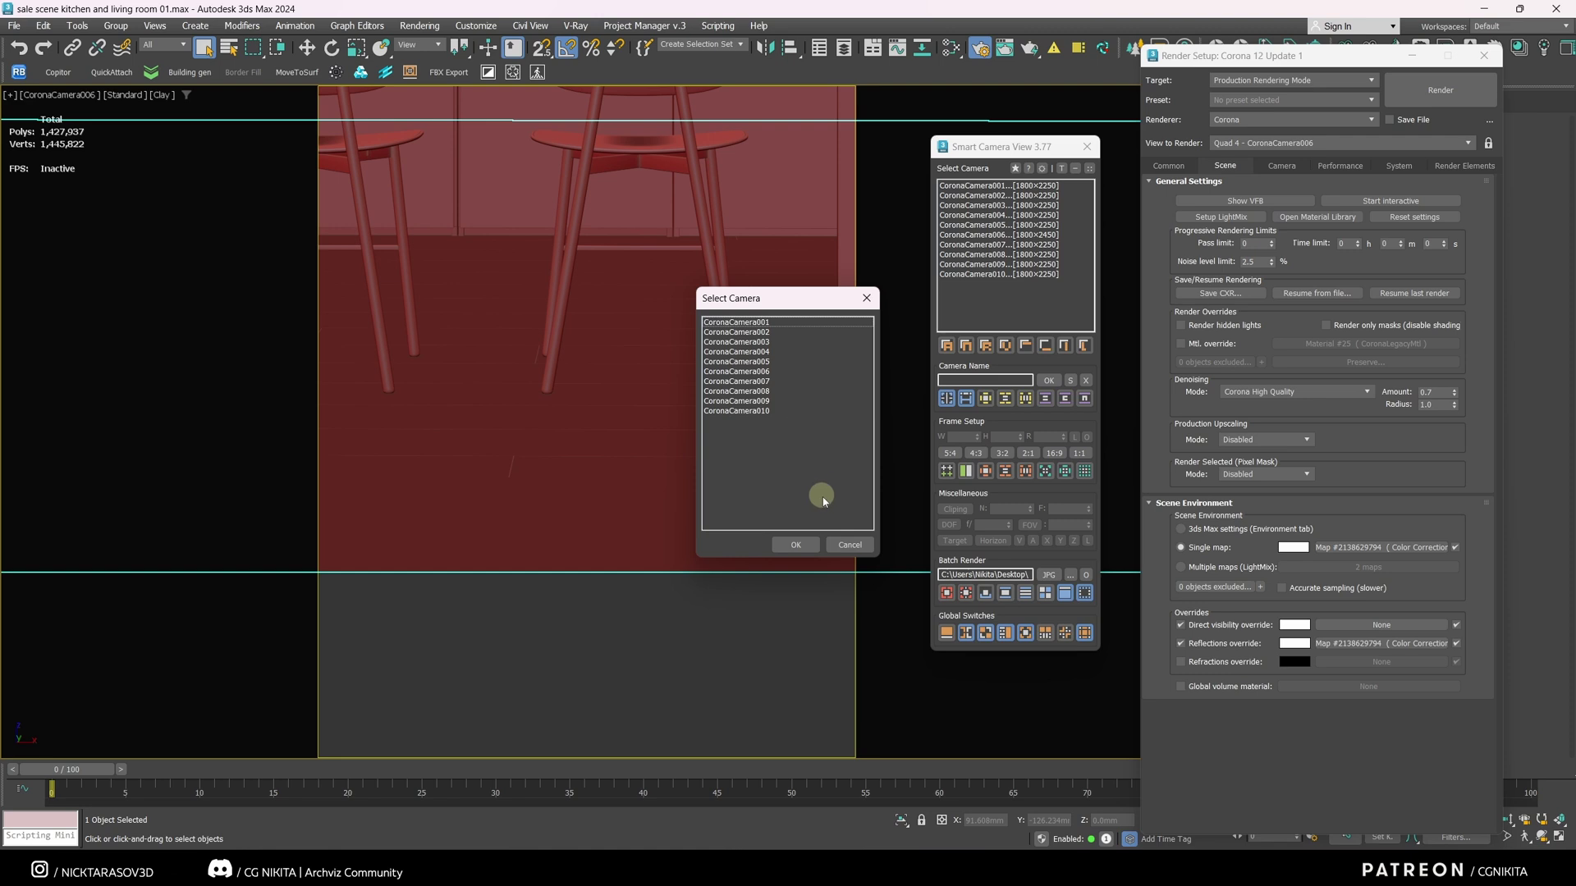
{"action": "key", "text": "Escape"}
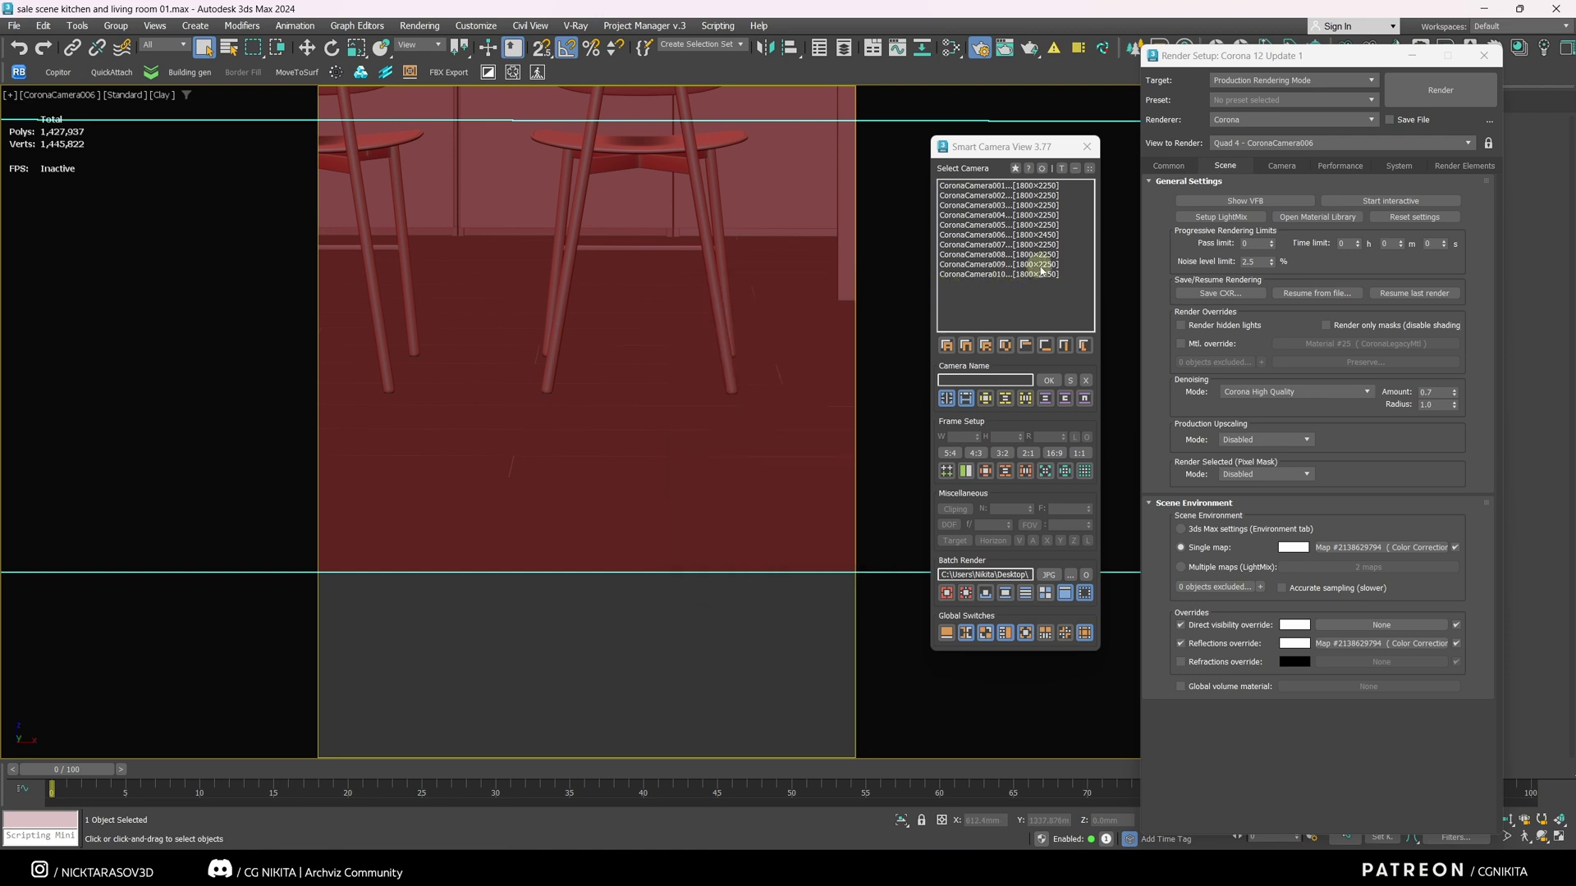
- Move the Smart Camera View window closer to the viewport and select all cameras from CoronaCamera001 to CoronaCamera010
{"action": "left_click_drag", "start_coordinate": [1013, 156], "coordinate": [993, 155]}
{"action": "left_click", "coordinate": [977, 194]}
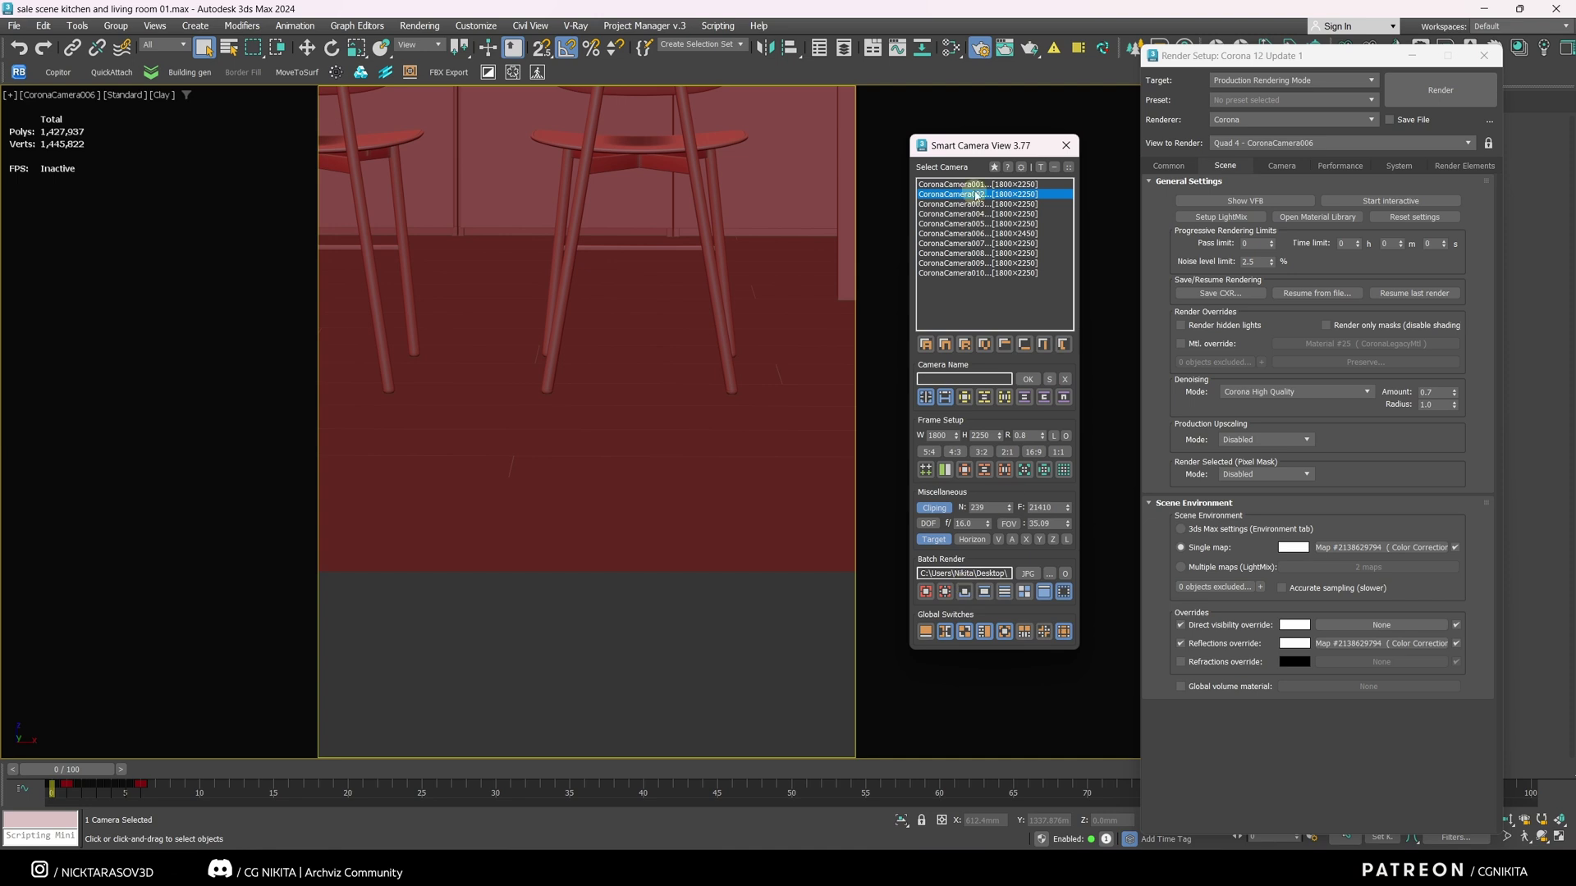
{"action": "left_click_drag", "start_coordinate": [977, 154], "coordinate": [954, 145]}
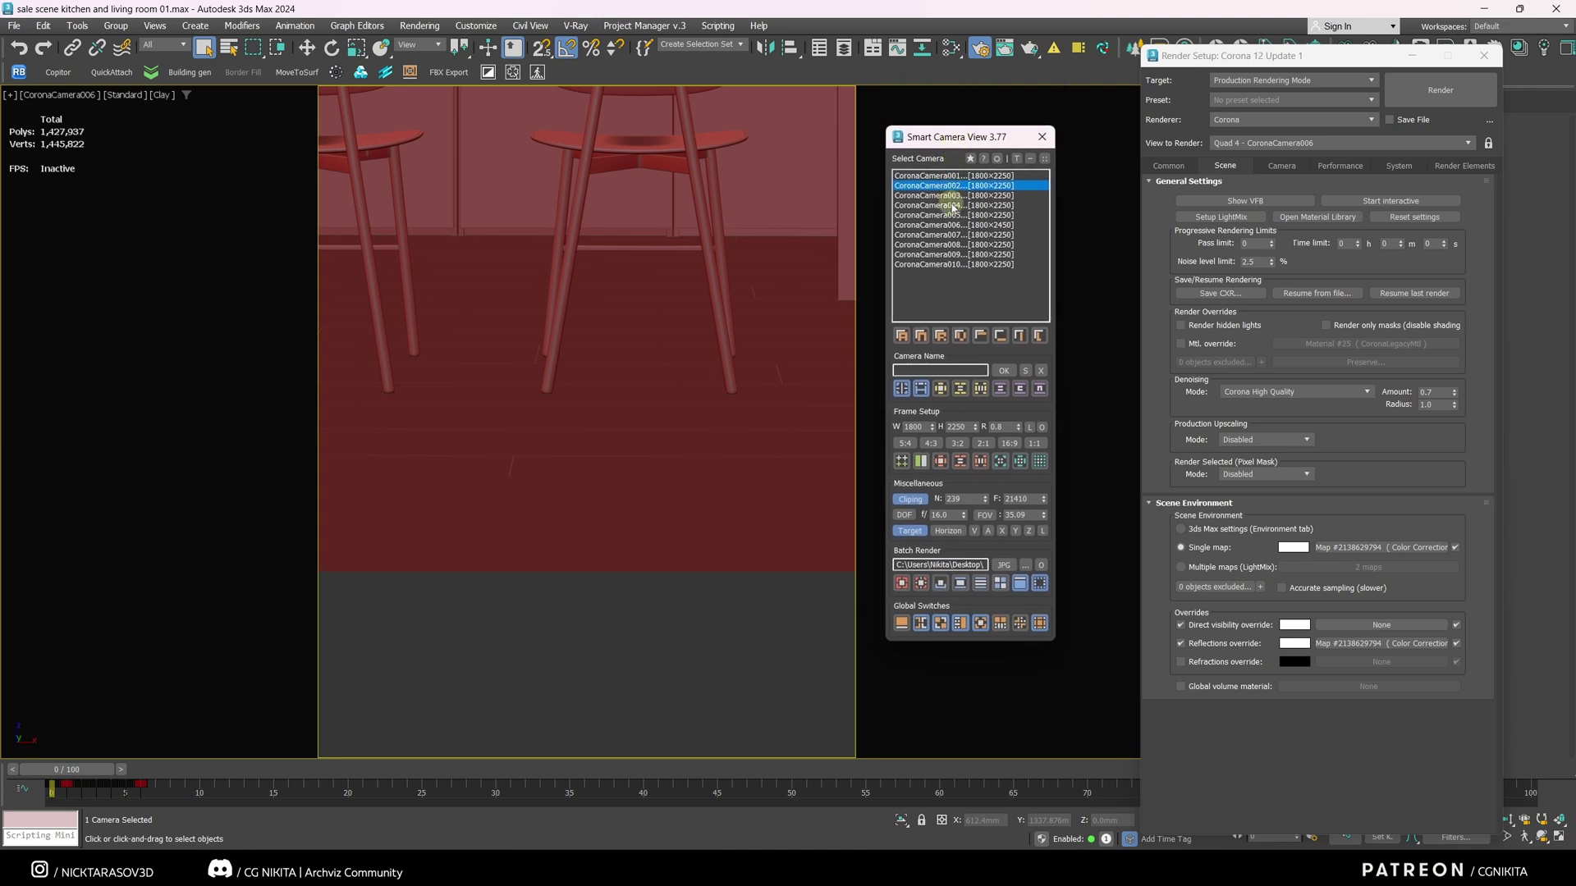
{"action": "left_click", "coordinate": [954, 265]}
{"action": "left_click", "coordinate": [946, 179], "text": "shift"}
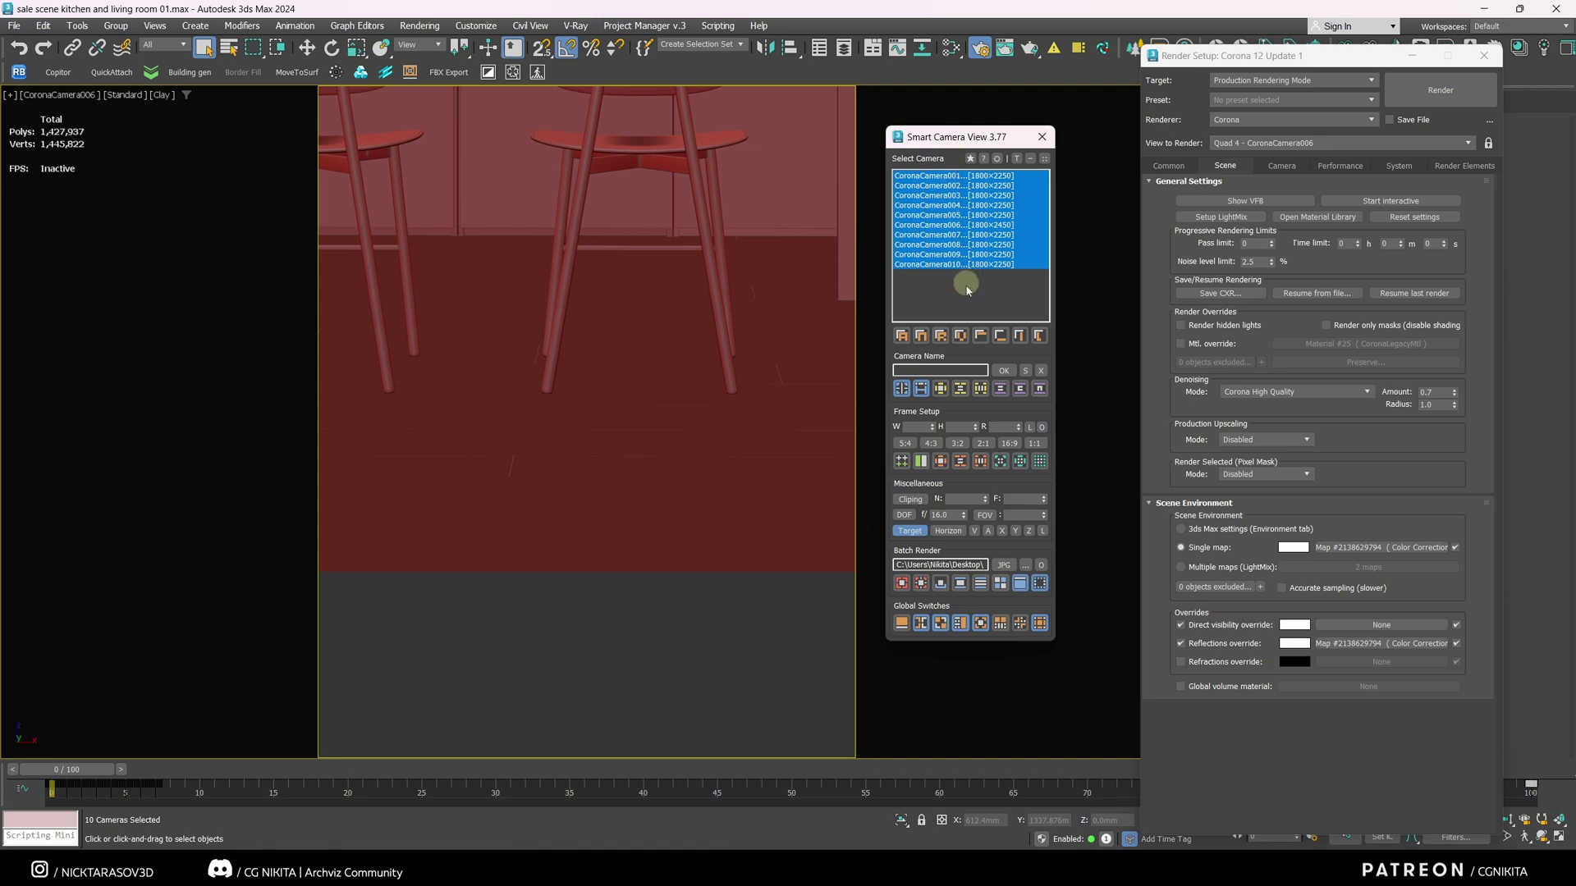
- Preview several camera views from the Smart Camera View list, including CoronaCamera003 and CoronaCamera004, finishing on CoronaCamera002
{"action": "left_click", "coordinate": [941, 175]}
{"action": "left_click", "coordinate": [936, 195]}
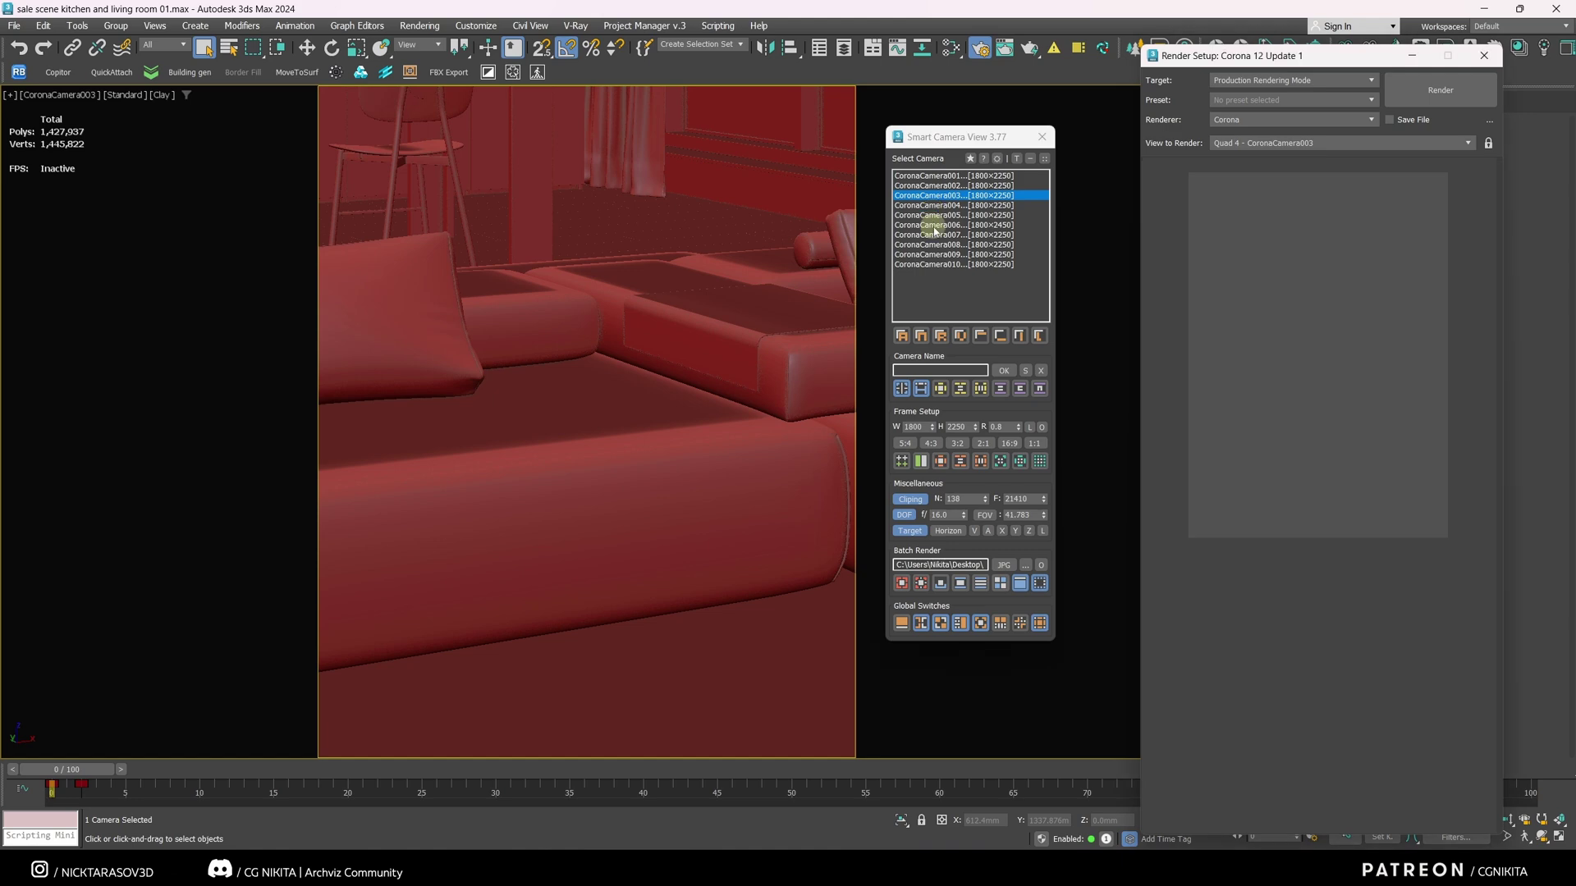
{"action": "left_click", "coordinate": [934, 215]}
{"action": "left_click", "coordinate": [934, 235]}
{"action": "left_click", "coordinate": [940, 206]}
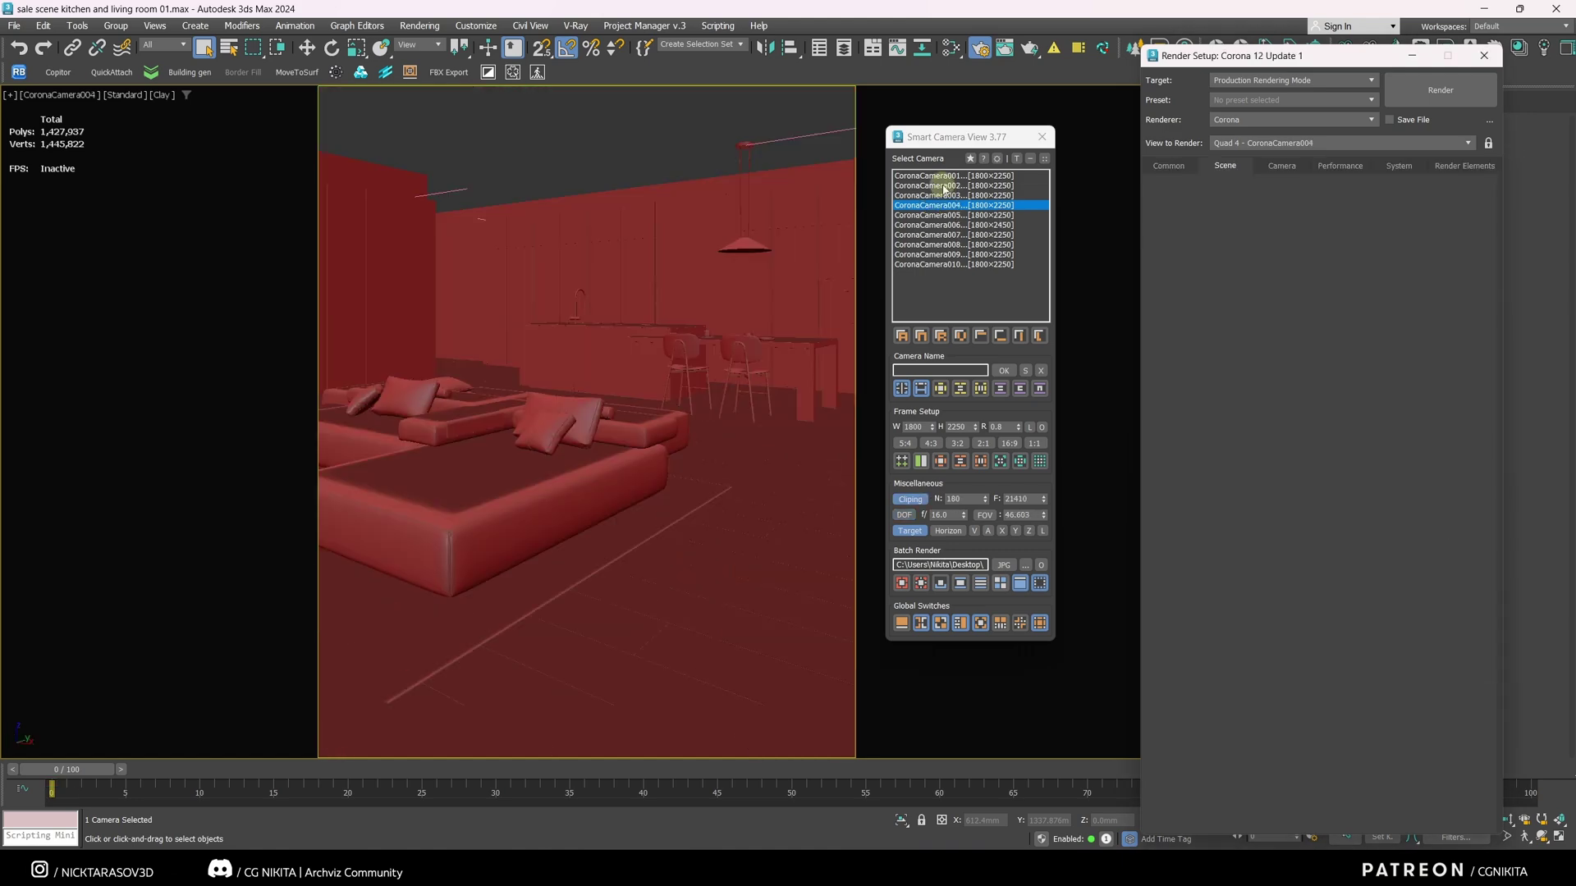
{"action": "left_click", "coordinate": [944, 185]}
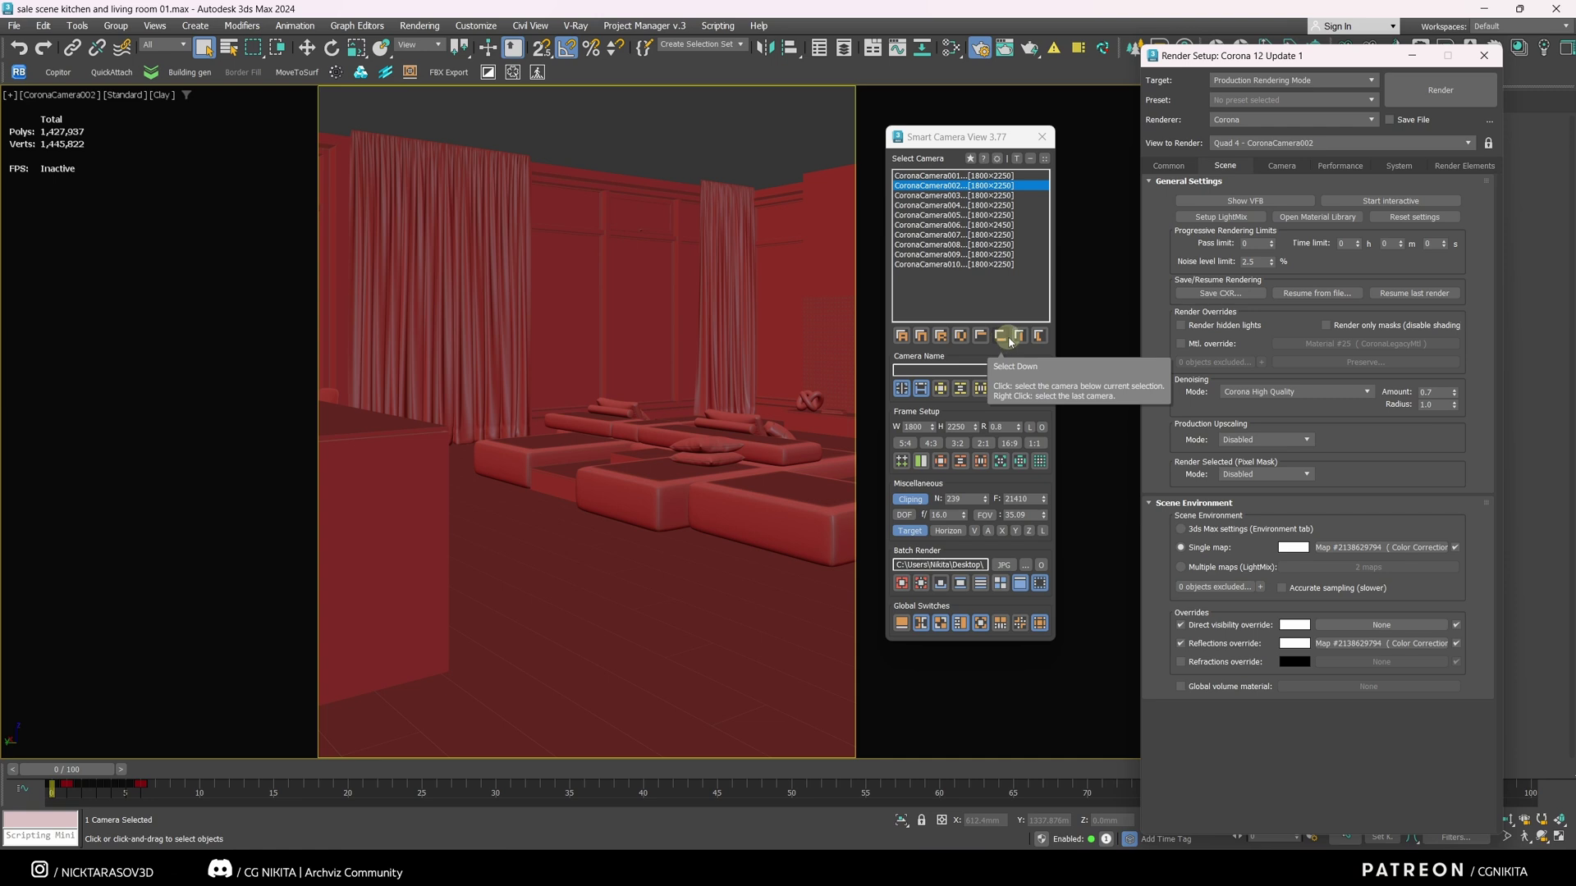
- Try the script's bulk selection tools and invert the selection to pick every camera except CoronaCamera006
{"action": "left_click", "coordinate": [903, 337]}
{"action": "left_click", "coordinate": [914, 300]}
{"action": "left_click", "coordinate": [903, 336]}
{"action": "left_click", "coordinate": [941, 315]}
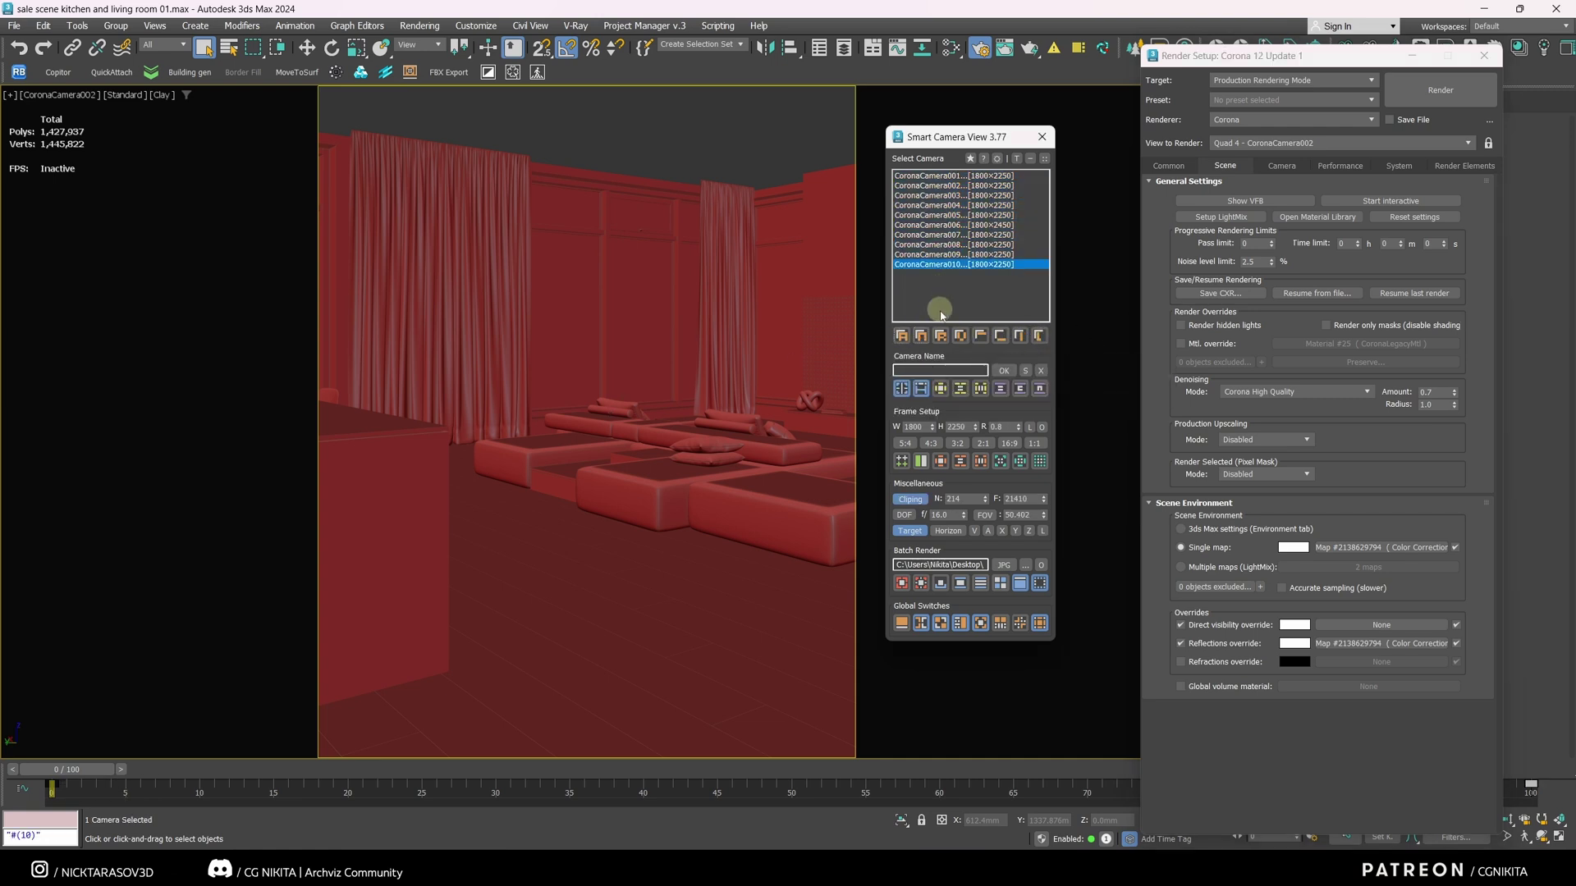
{"action": "left_click", "coordinate": [941, 336]}
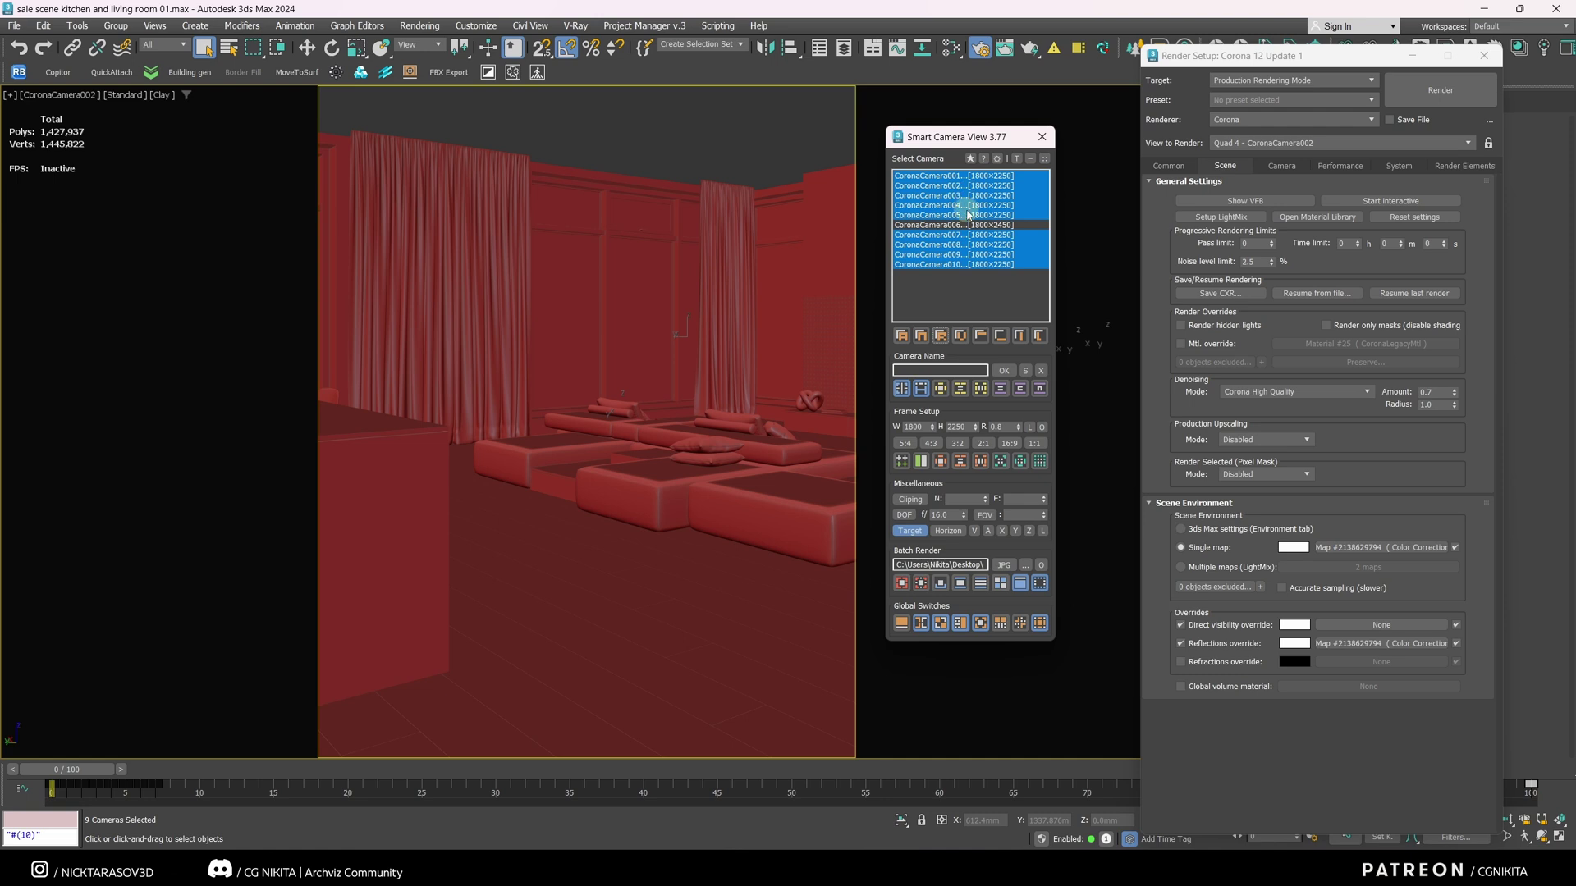
- Select the active view's camera, try the remaining list selection tools and select CoronaCamera009
{"action": "left_click", "coordinate": [960, 336]}
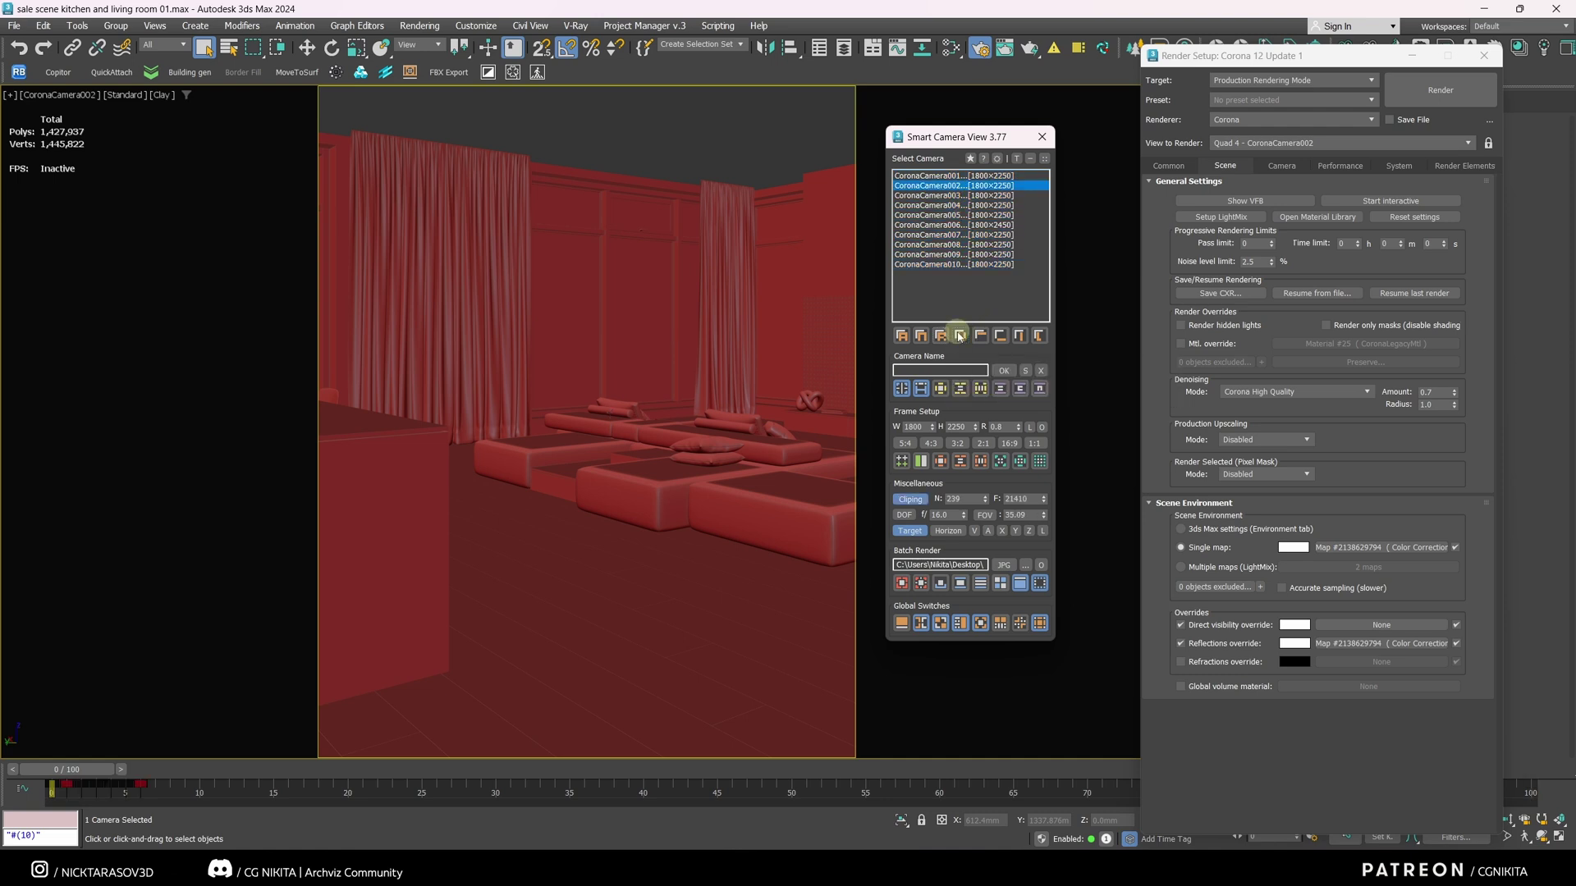
{"action": "left_click", "coordinate": [979, 335]}
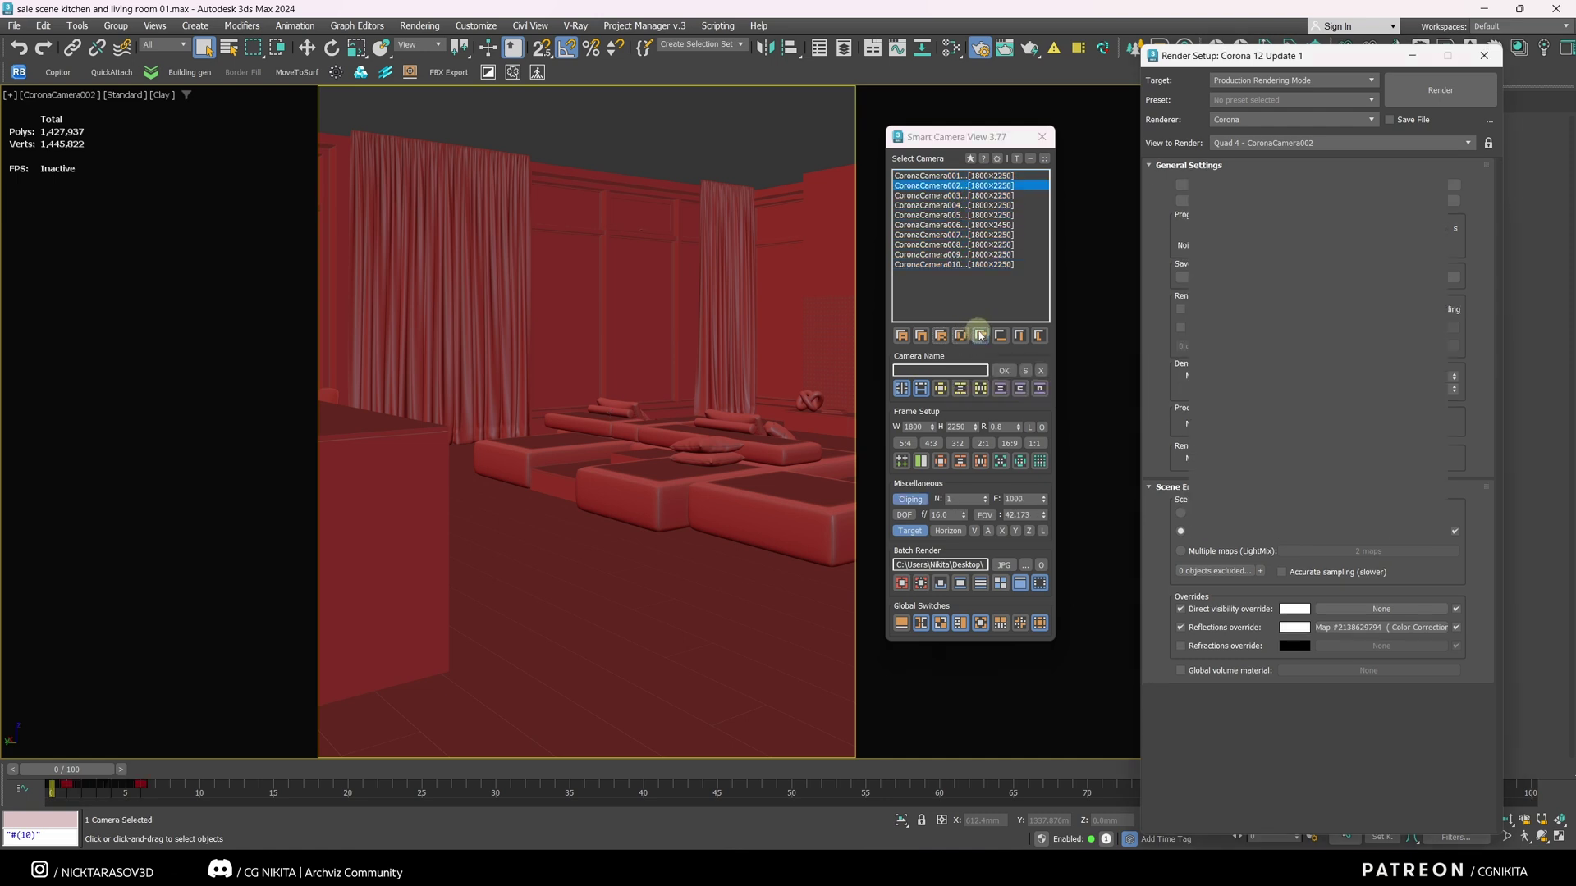
{"action": "left_click", "coordinate": [999, 335]}
{"action": "left_click", "coordinate": [1019, 336]}
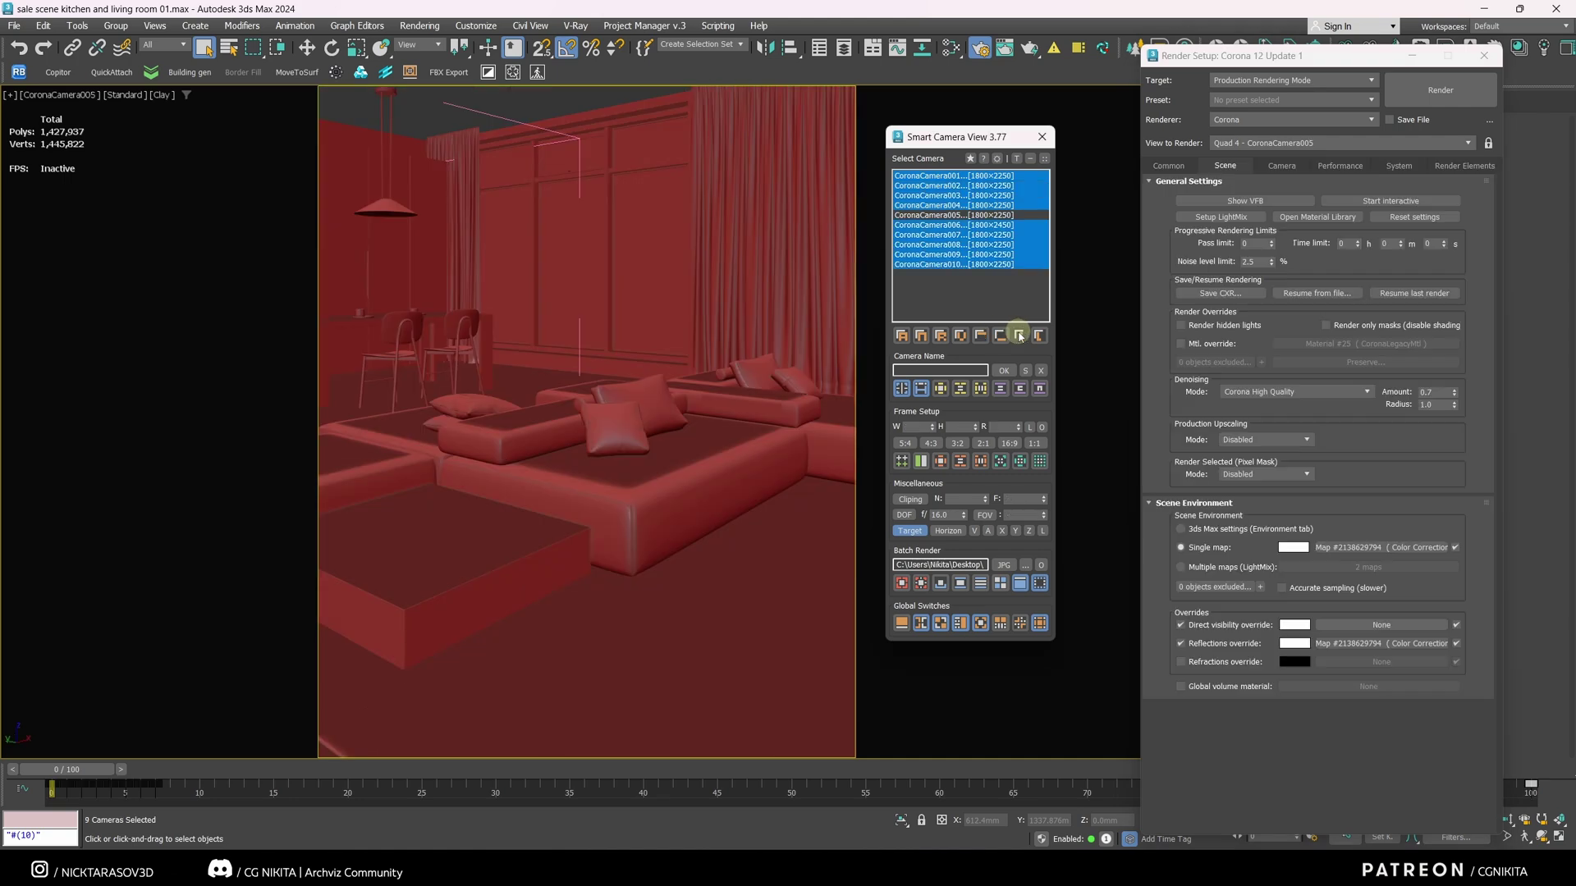
{"action": "left_click", "coordinate": [1037, 334]}
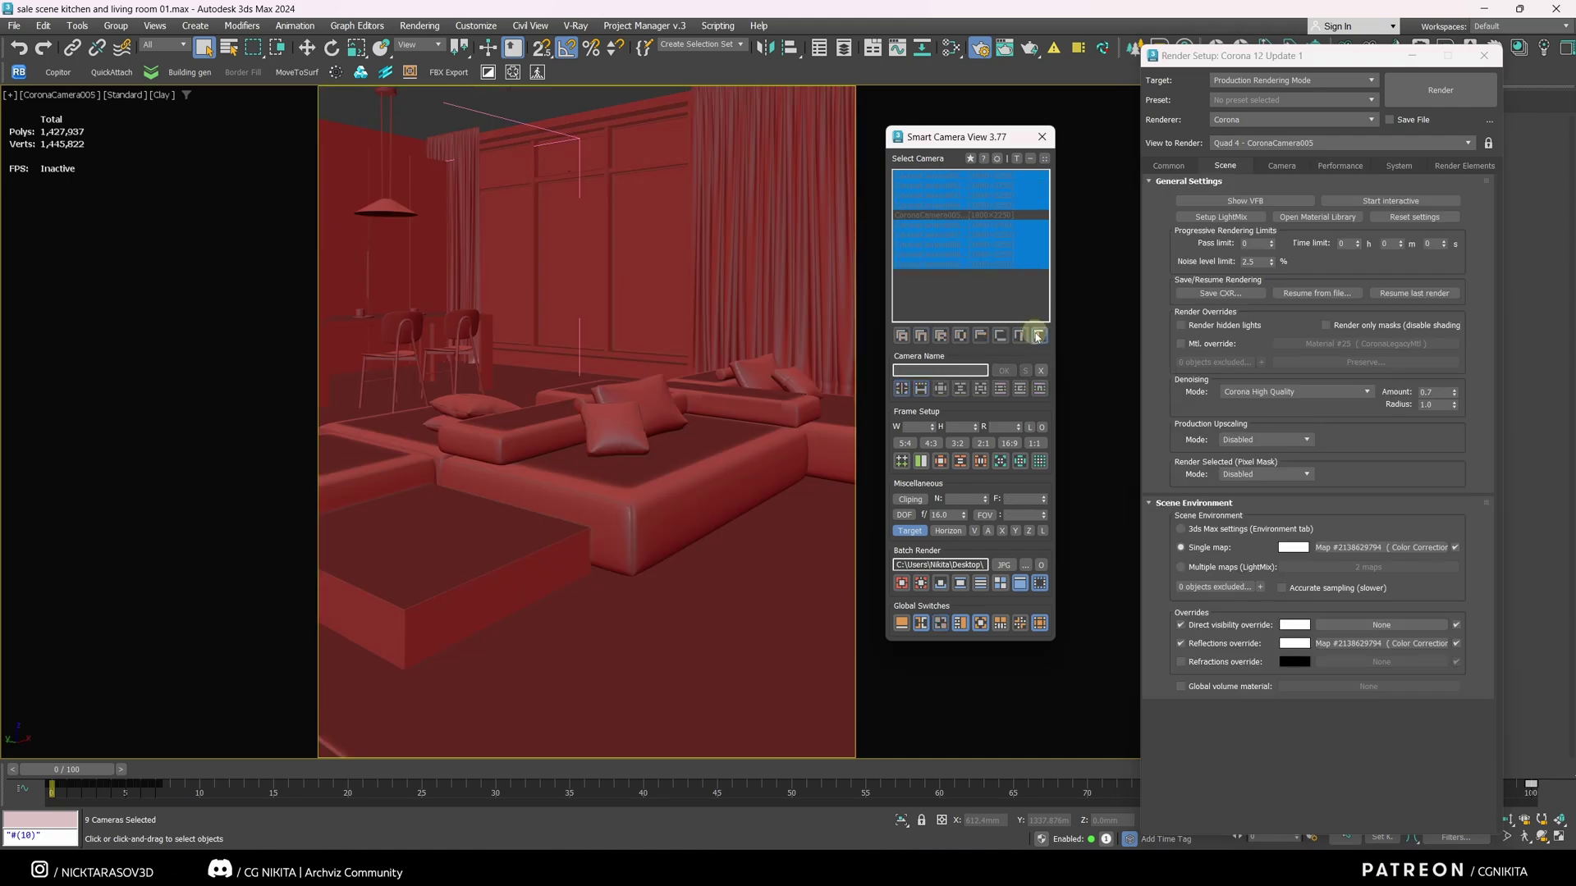
{"action": "left_click", "coordinate": [956, 255]}
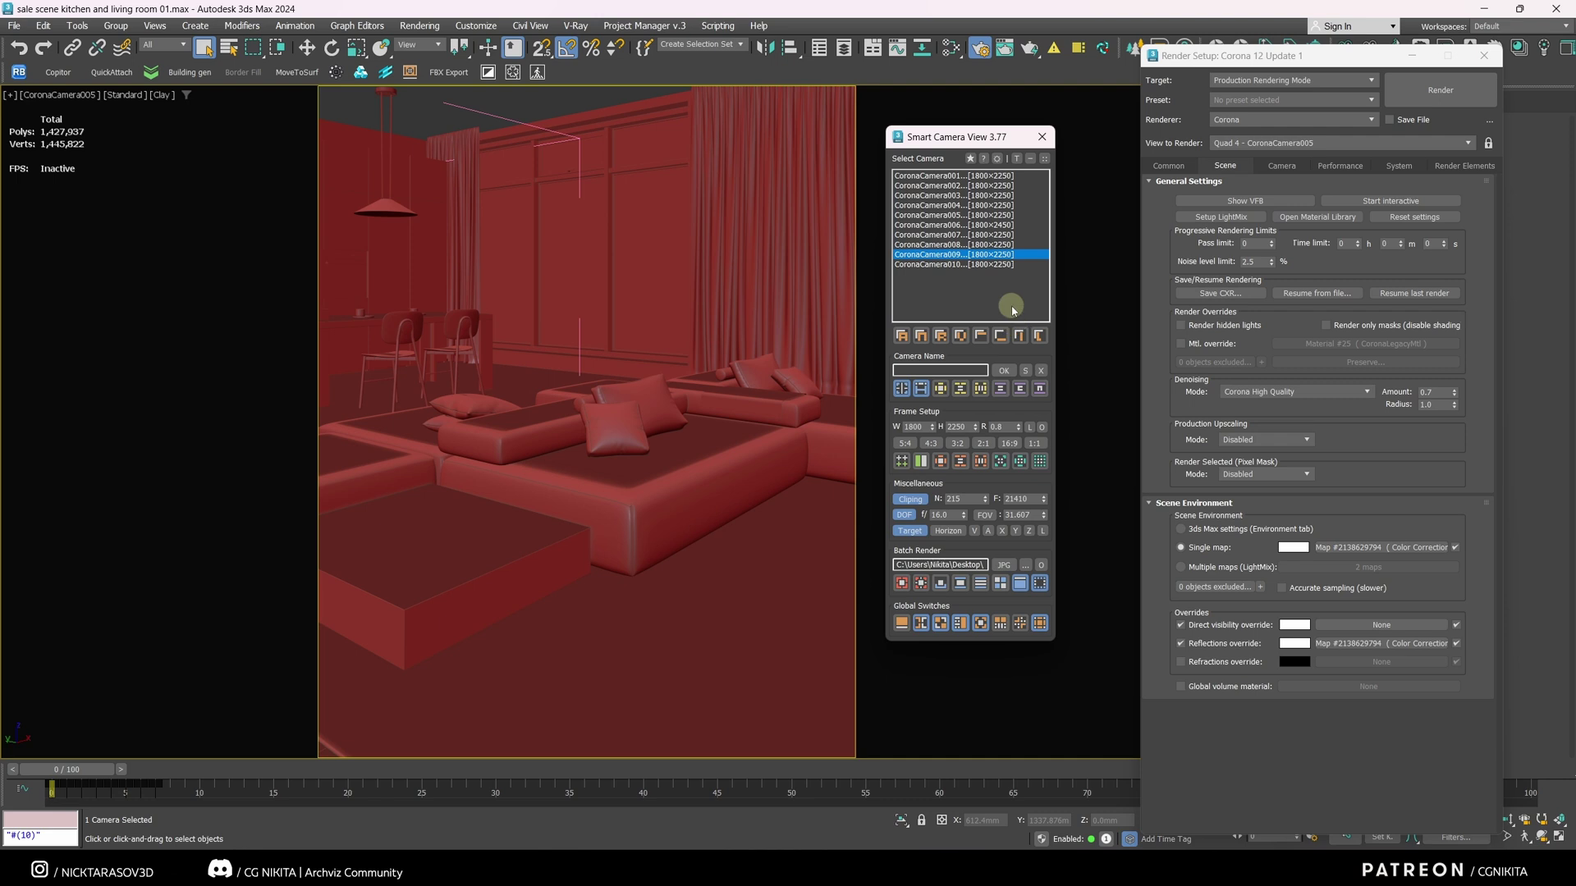
- Rename CoronaCamera006 as CamX001 in the Smart Camera View list
{"action": "left_click", "coordinate": [977, 225]}
{"action": "left_click", "coordinate": [938, 368]}
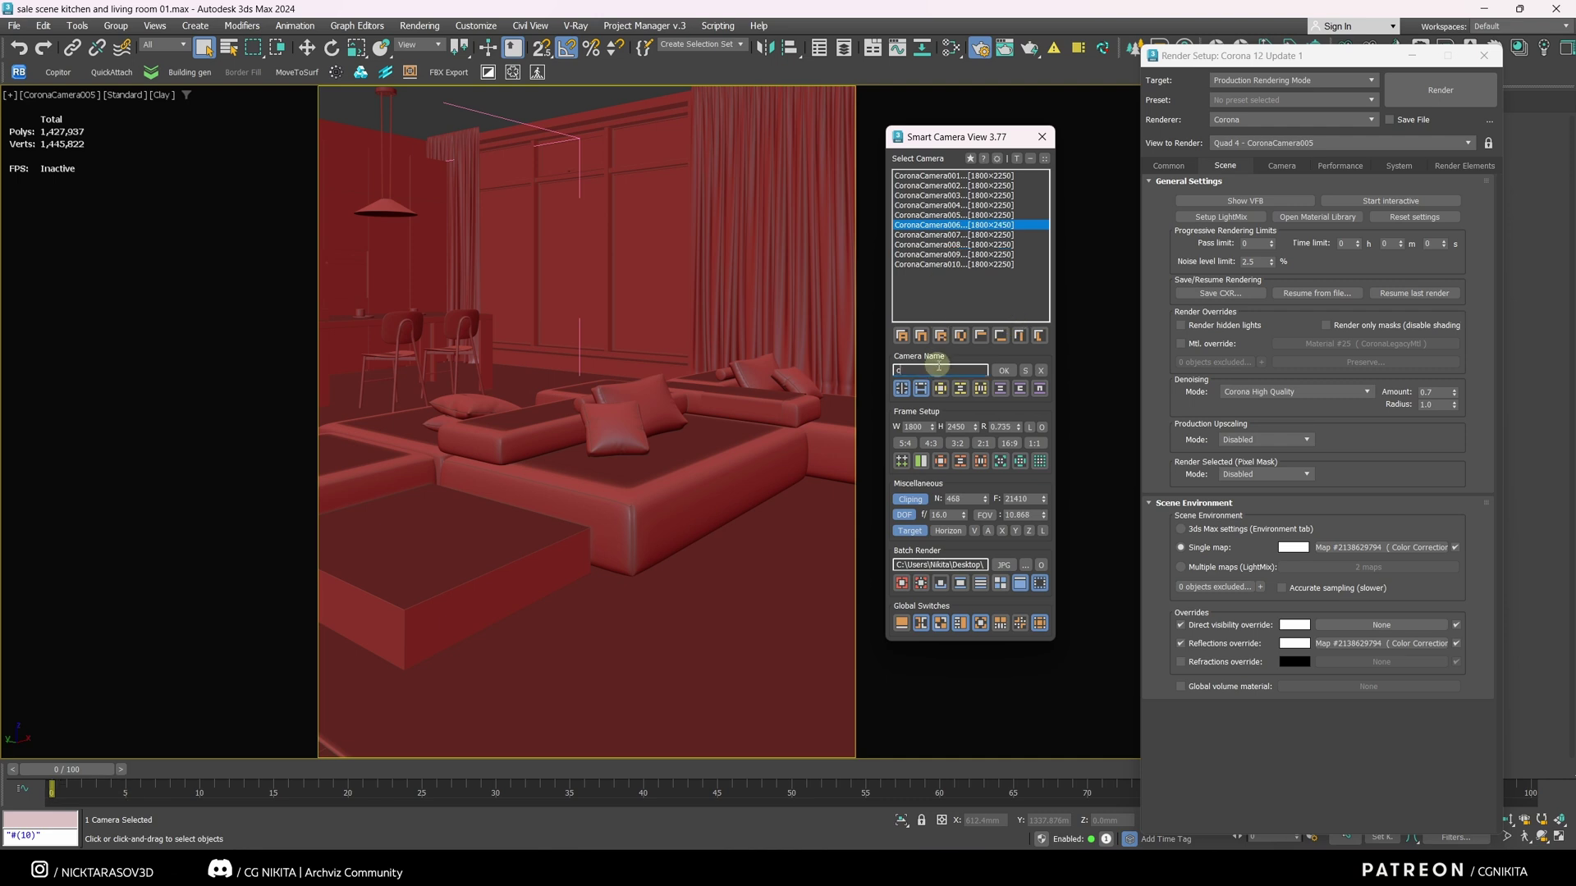
{"action": "left_click", "coordinate": [1003, 370]}
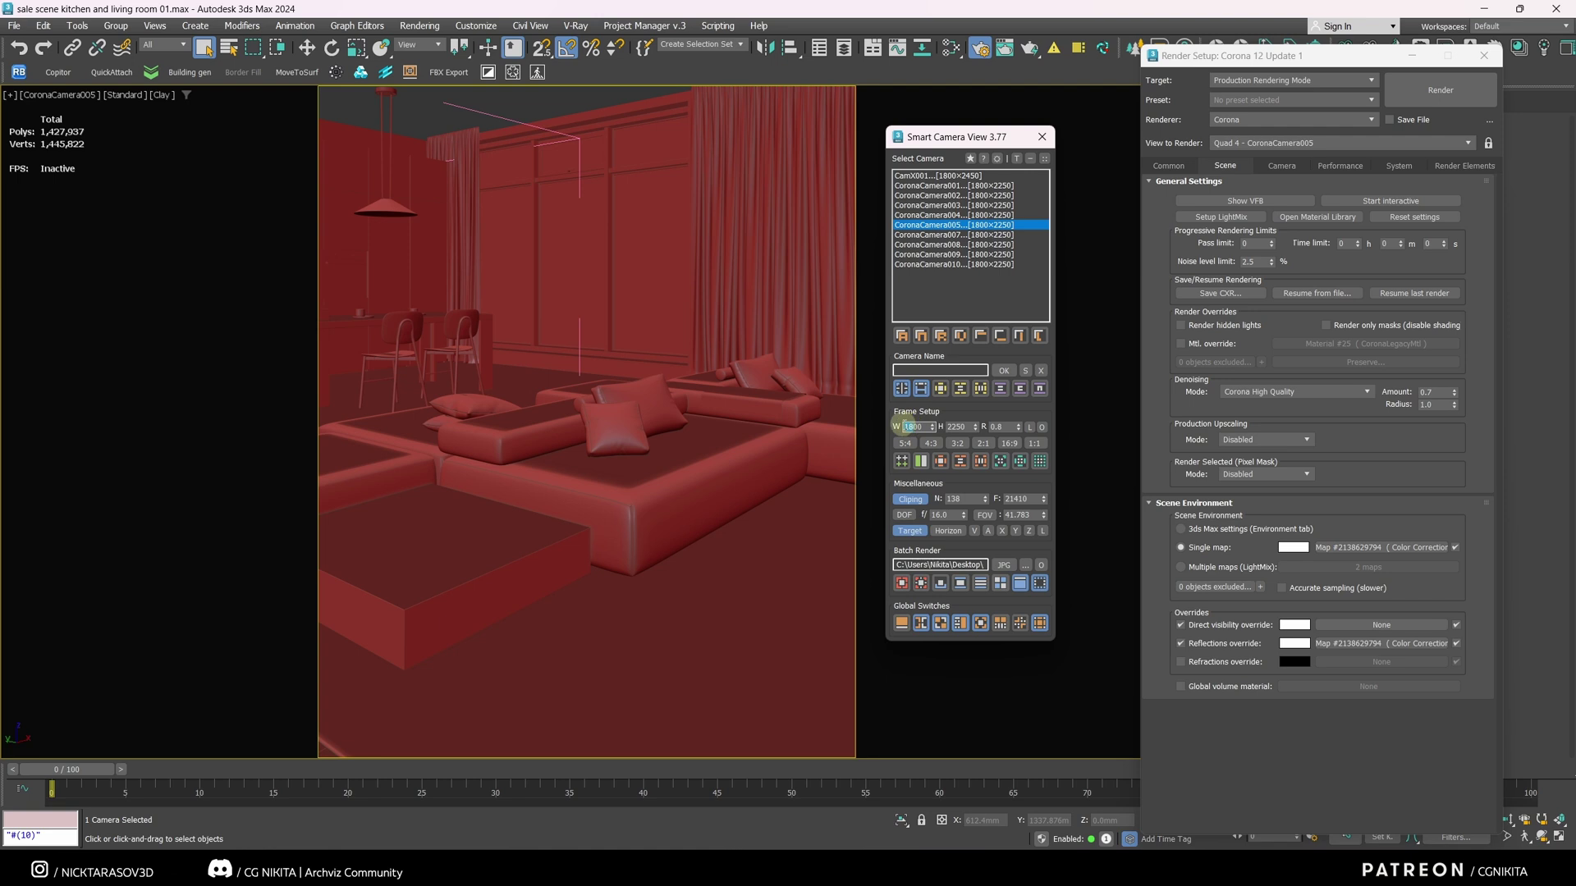
- Set CoronaCamera005's frame size to 2500 wide by 3250 high
{"action": "type", "text": "2500"}
{"action": "double_click", "coordinate": [948, 427]}
{"action": "type", "text": "3250"}
{"action": "key", "text": "Return"}
- Select CoronaCamera007 through CoronaCamera010 and enter a shared frame size of 2500 wide by 3250 high
{"action": "left_click", "coordinate": [941, 235]}
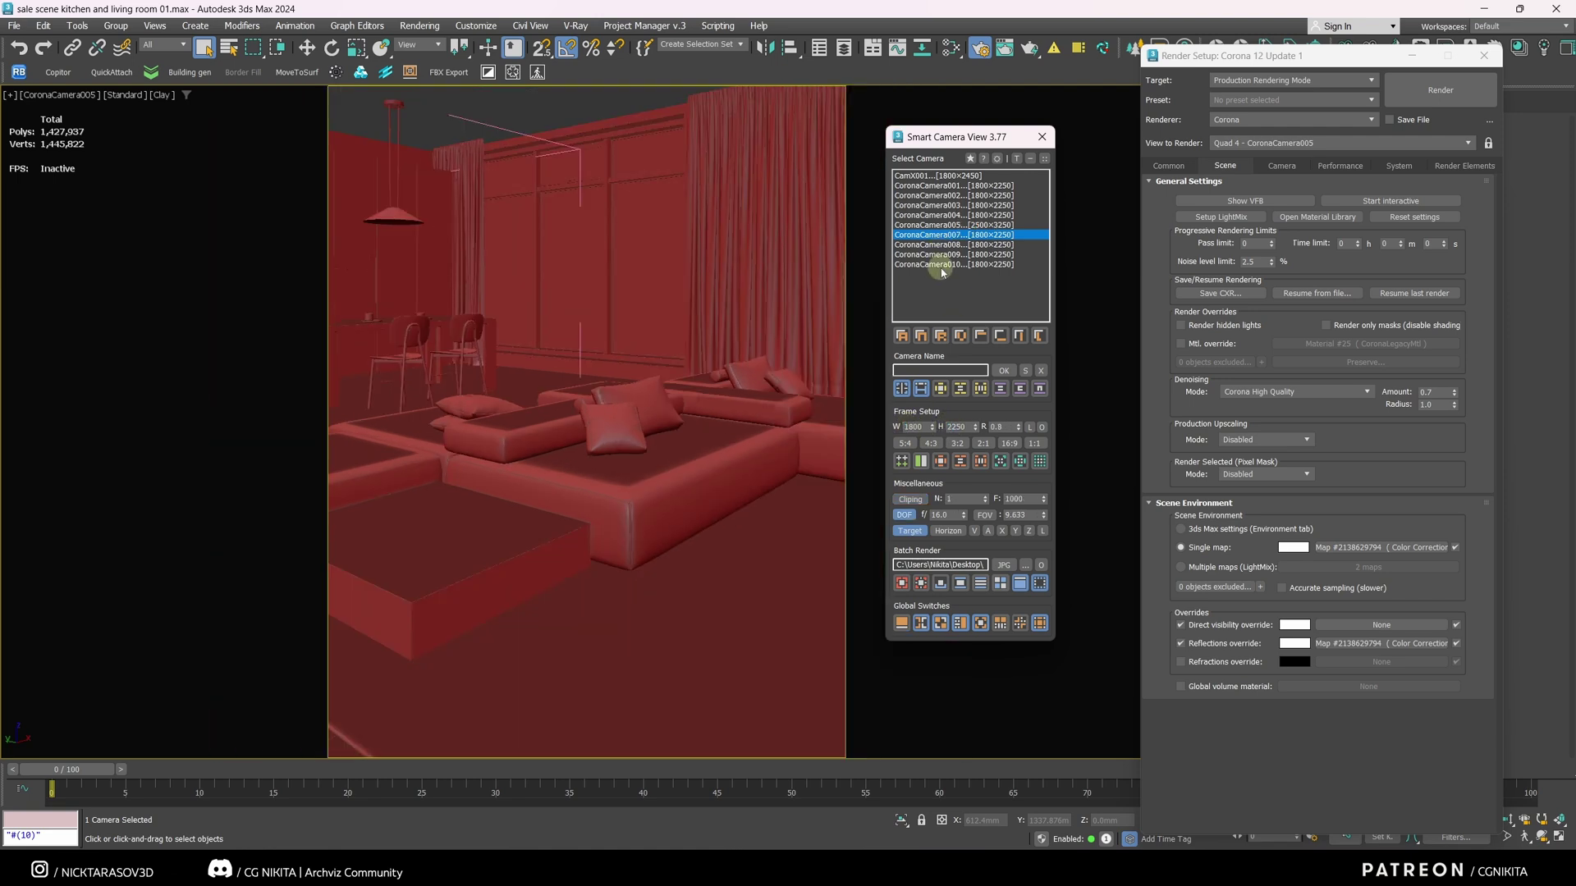
{"action": "left_click", "coordinate": [949, 265], "text": "shift"}
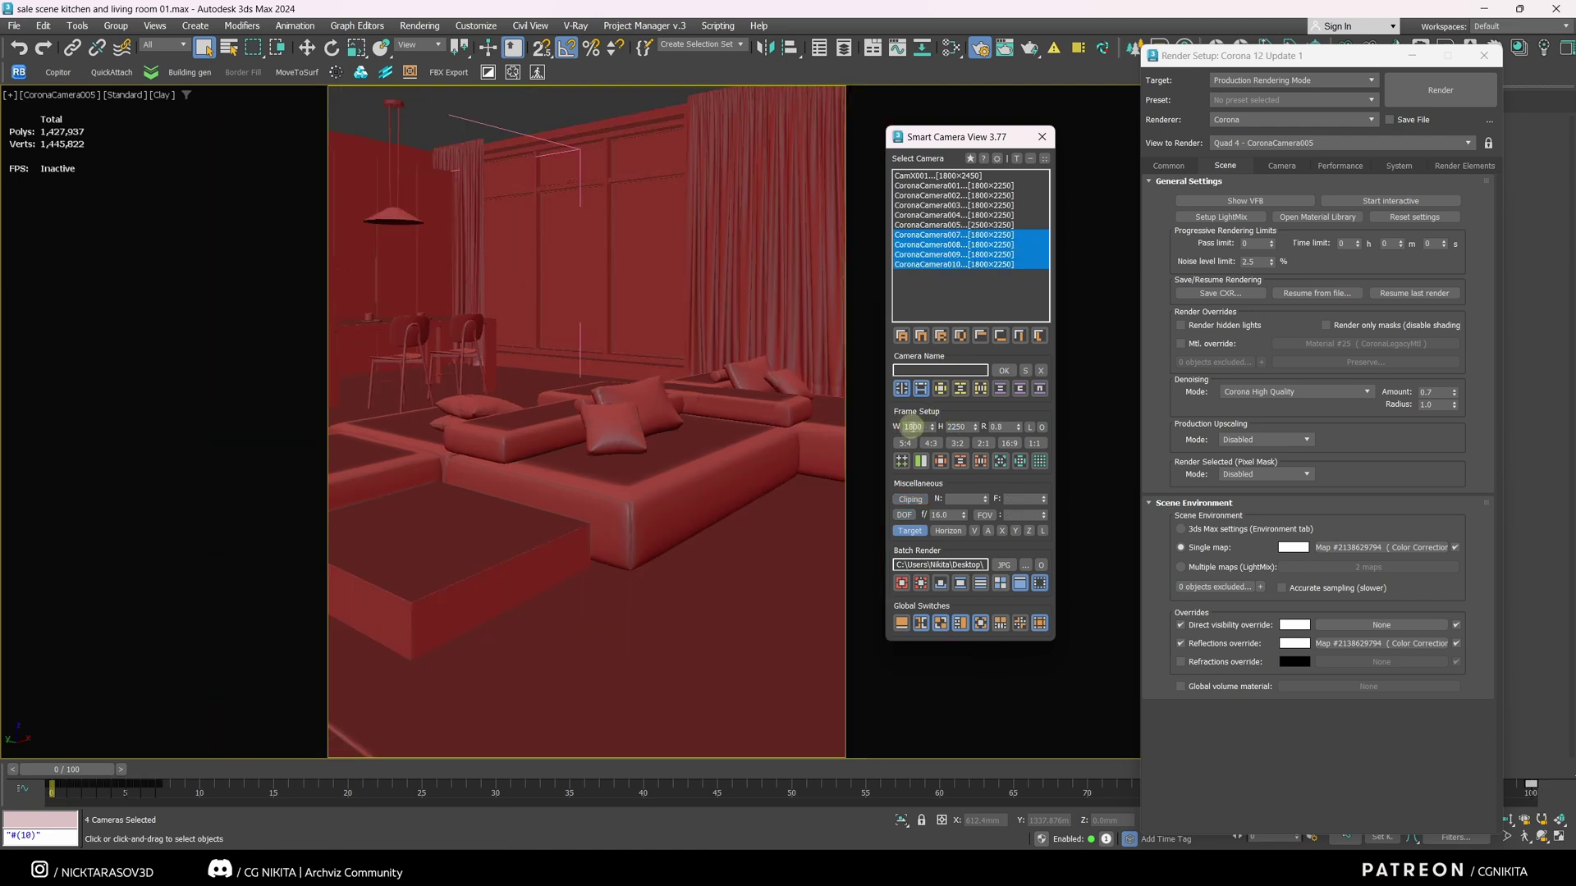
{"action": "double_click", "coordinate": [909, 427]}
{"action": "type", "text": "2500"}
{"action": "double_click", "coordinate": [952, 427]}
{"action": "type", "text": "3250"}
{"action": "key", "text": "Return"}
- Adjust the selected cameras' frame ratio and try the ratio presets, finishing on 3:2
{"action": "left_click", "coordinate": [1017, 424]}
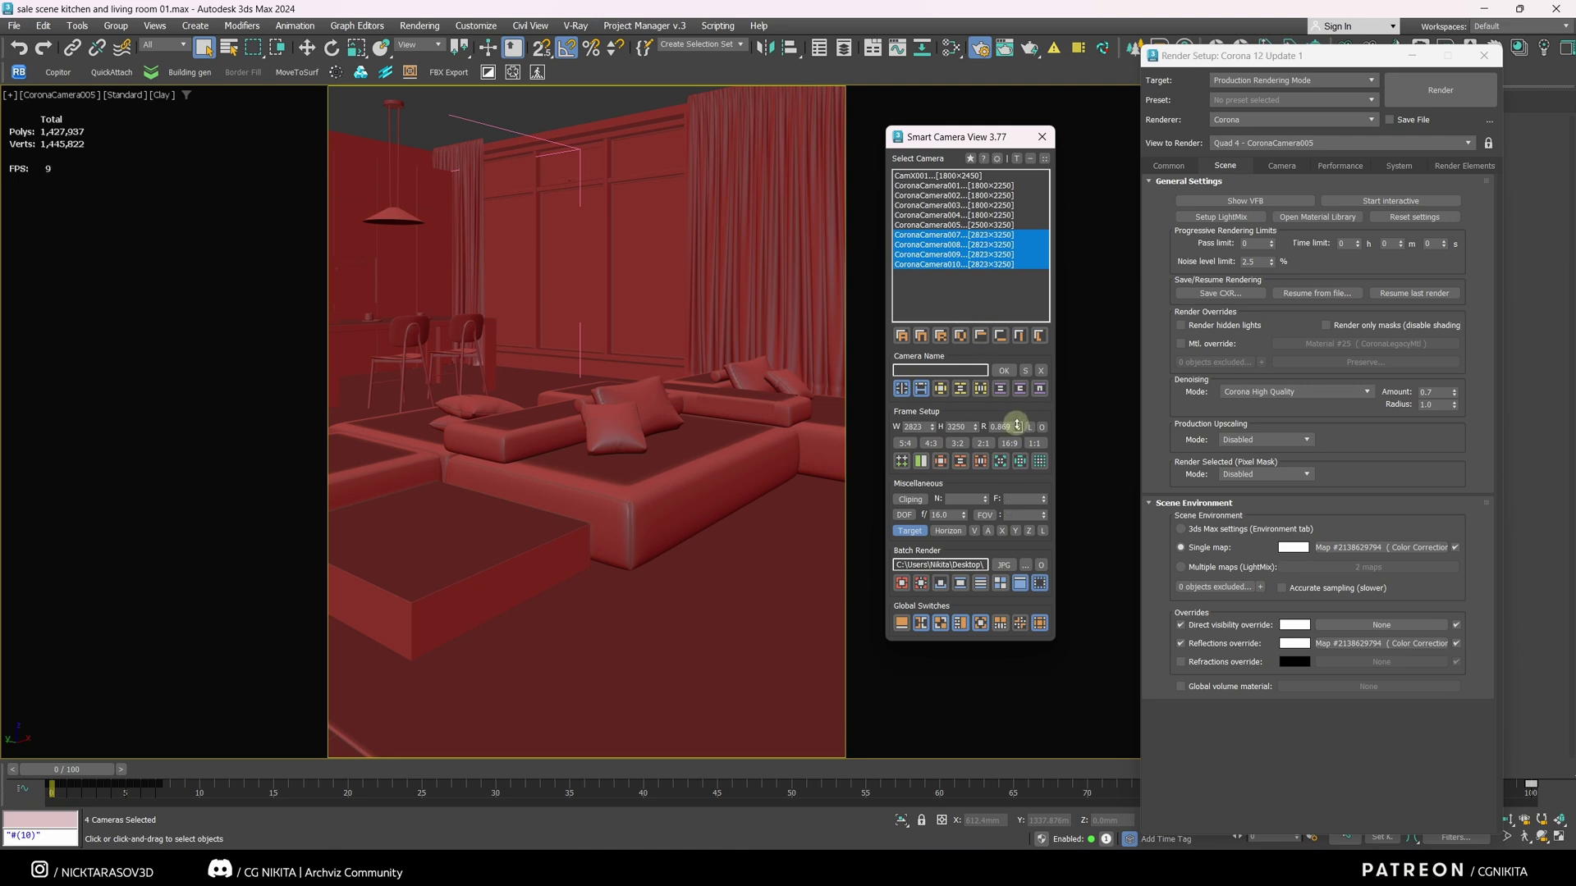
{"action": "left_click", "coordinate": [911, 443]}
{"action": "left_click", "coordinate": [957, 443]}
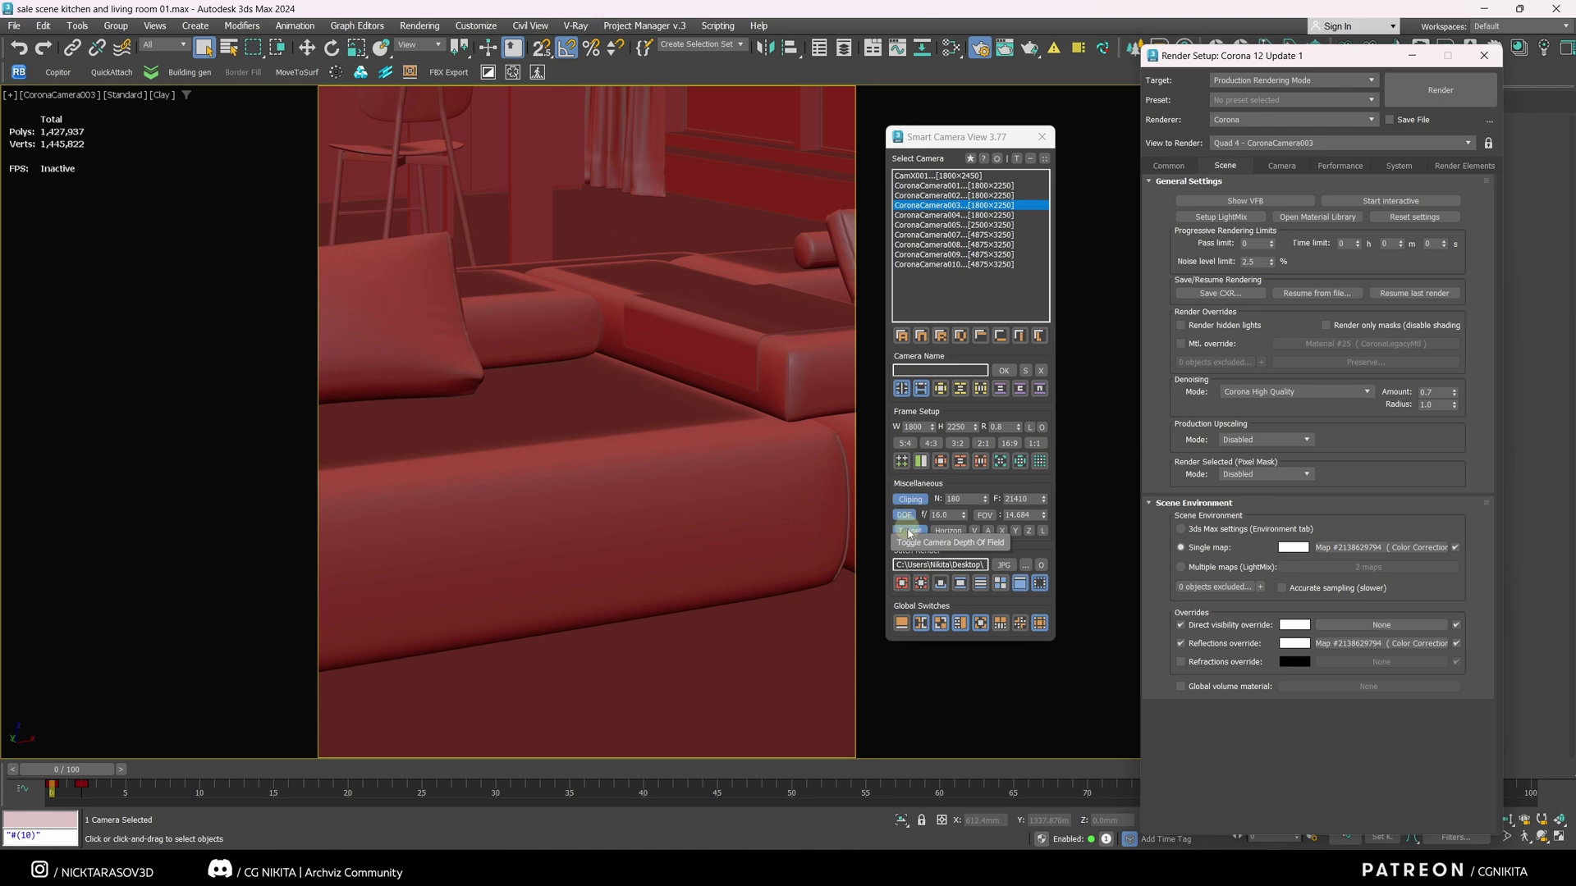
- Toggle clipping on CoronaCamera003, set its near clipping value to 140 and its field of view to 15.484
{"action": "left_click", "coordinate": [912, 499]}
{"action": "mouse_move", "coordinate": [985, 498]}
{"action": "left_mouse_down"}
{"action": "mouse_move", "coordinate": [985, 481]}
{"action": "mouse_move", "coordinate": [985, 500]}
{"action": "left_mouse_up"}
{"action": "left_click", "coordinate": [913, 499]}
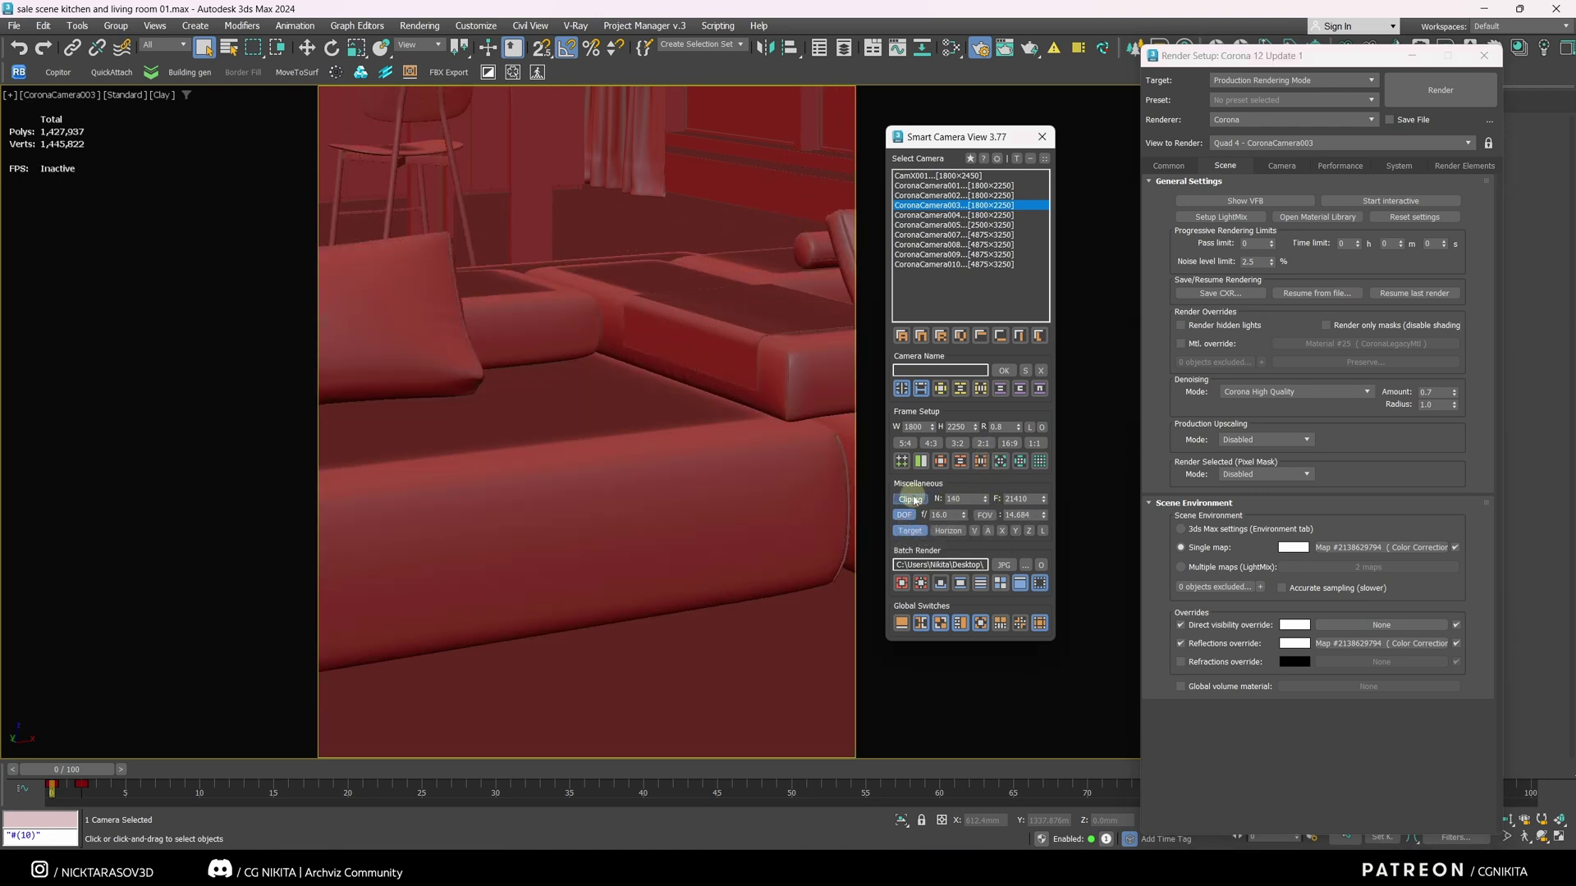
{"action": "mouse_move", "coordinate": [1043, 511]}
{"action": "left_mouse_down"}
{"action": "mouse_move", "coordinate": [1040, 482]}
{"action": "mouse_move", "coordinate": [1041, 503]}
{"action": "left_mouse_up"}
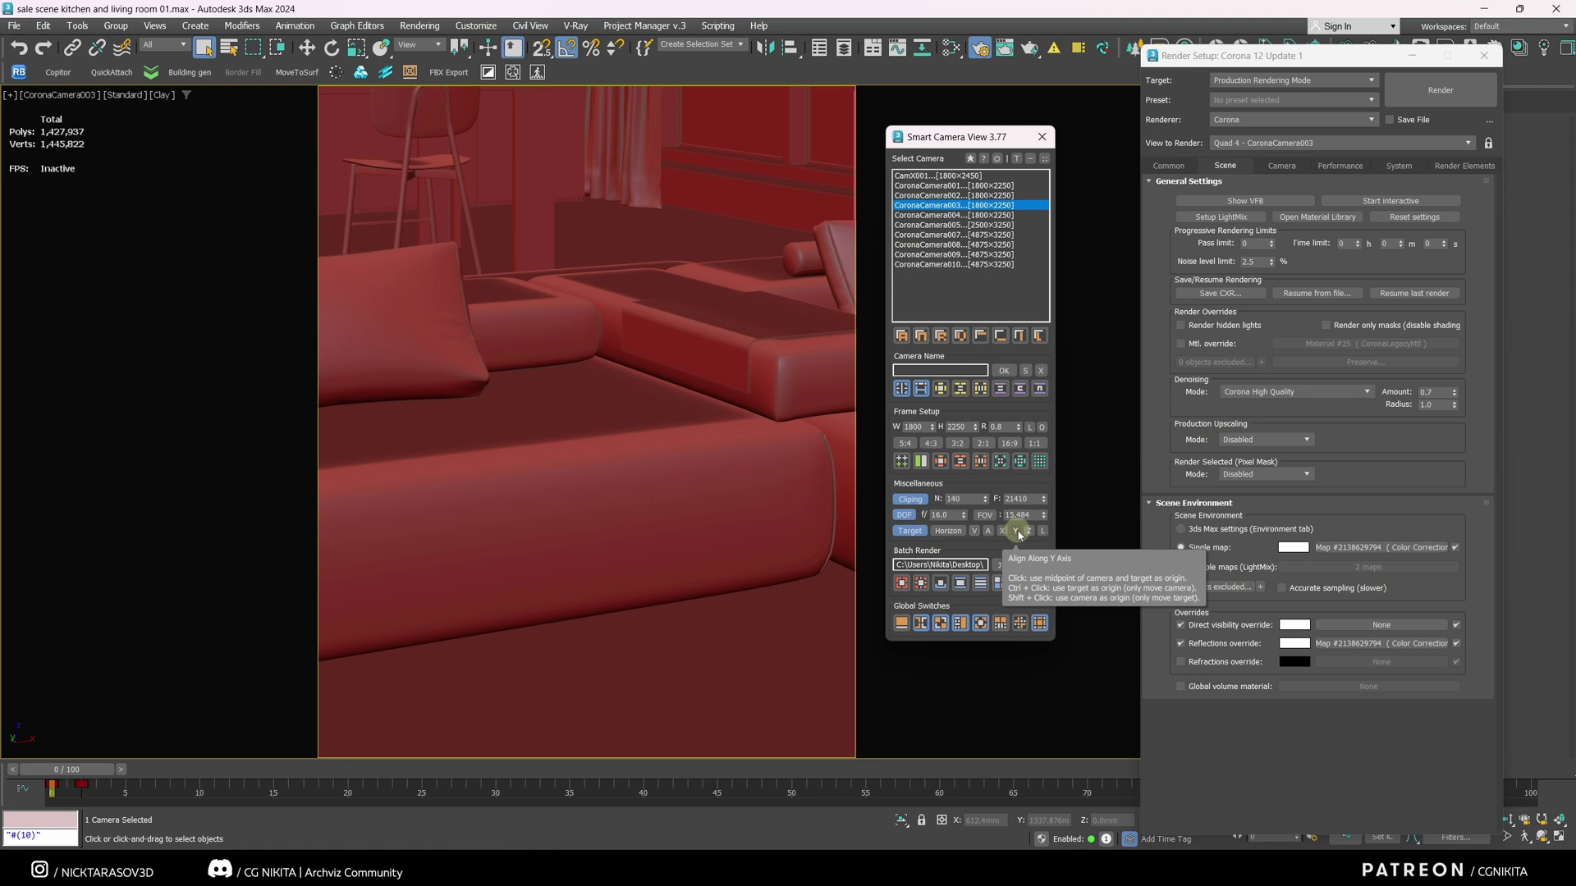
- Lock CoronaCamera003, try to pan its view, and unlock the camera again
{"action": "left_click", "coordinate": [1041, 532]}
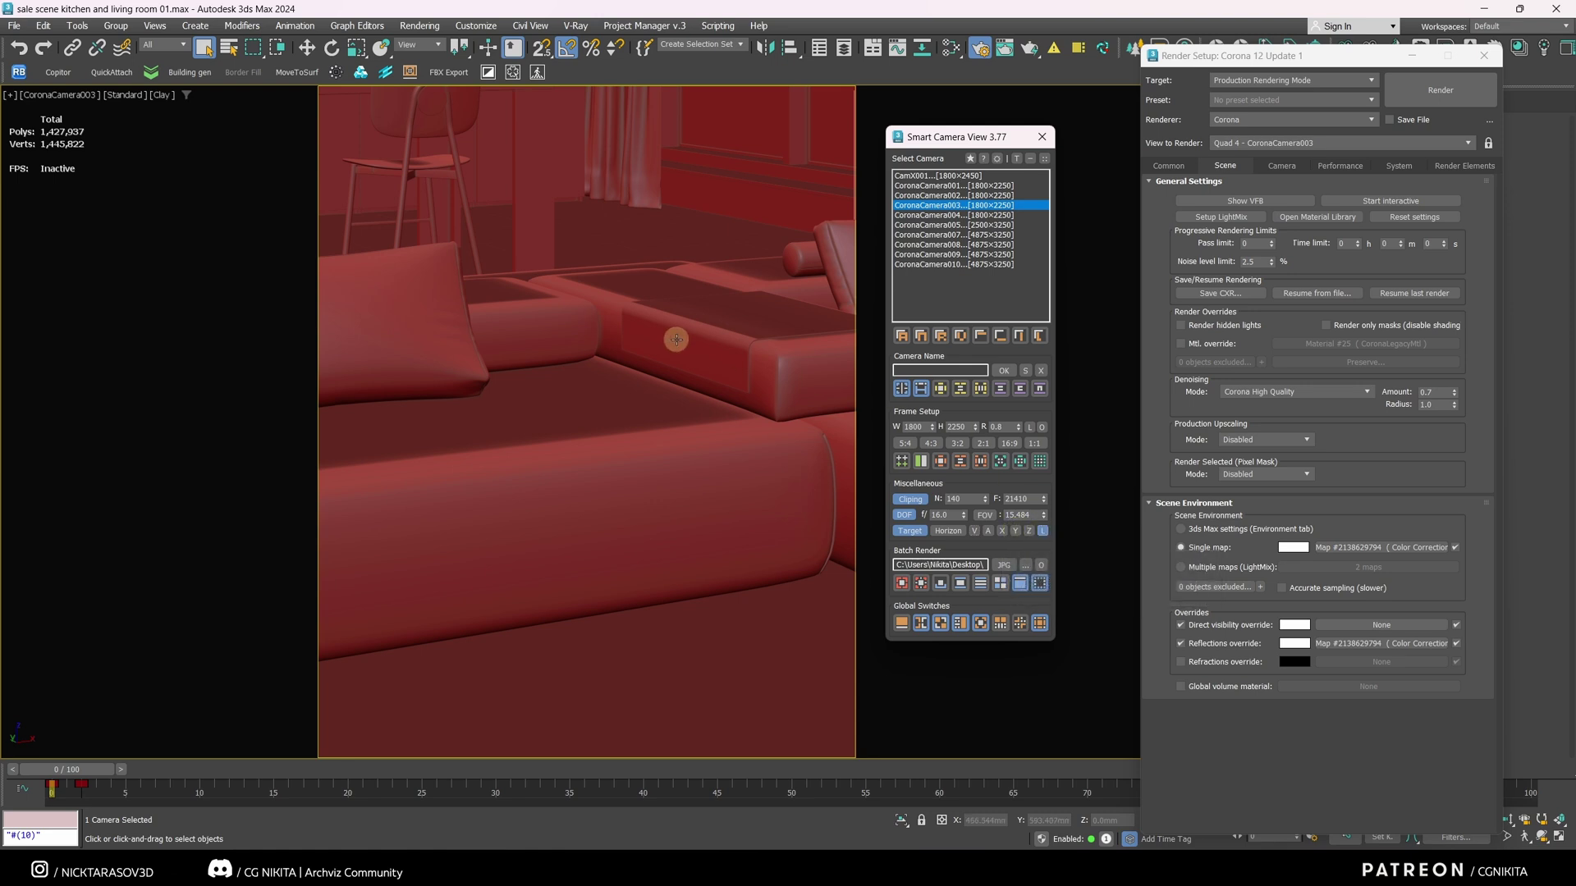
{"action": "mouse_move", "coordinate": [676, 340]}
{"action": "middle_mouse_down"}
{"action": "mouse_move", "coordinate": [676, 268]}
{"action": "mouse_move", "coordinate": [664, 332]}
{"action": "middle_mouse_up"}
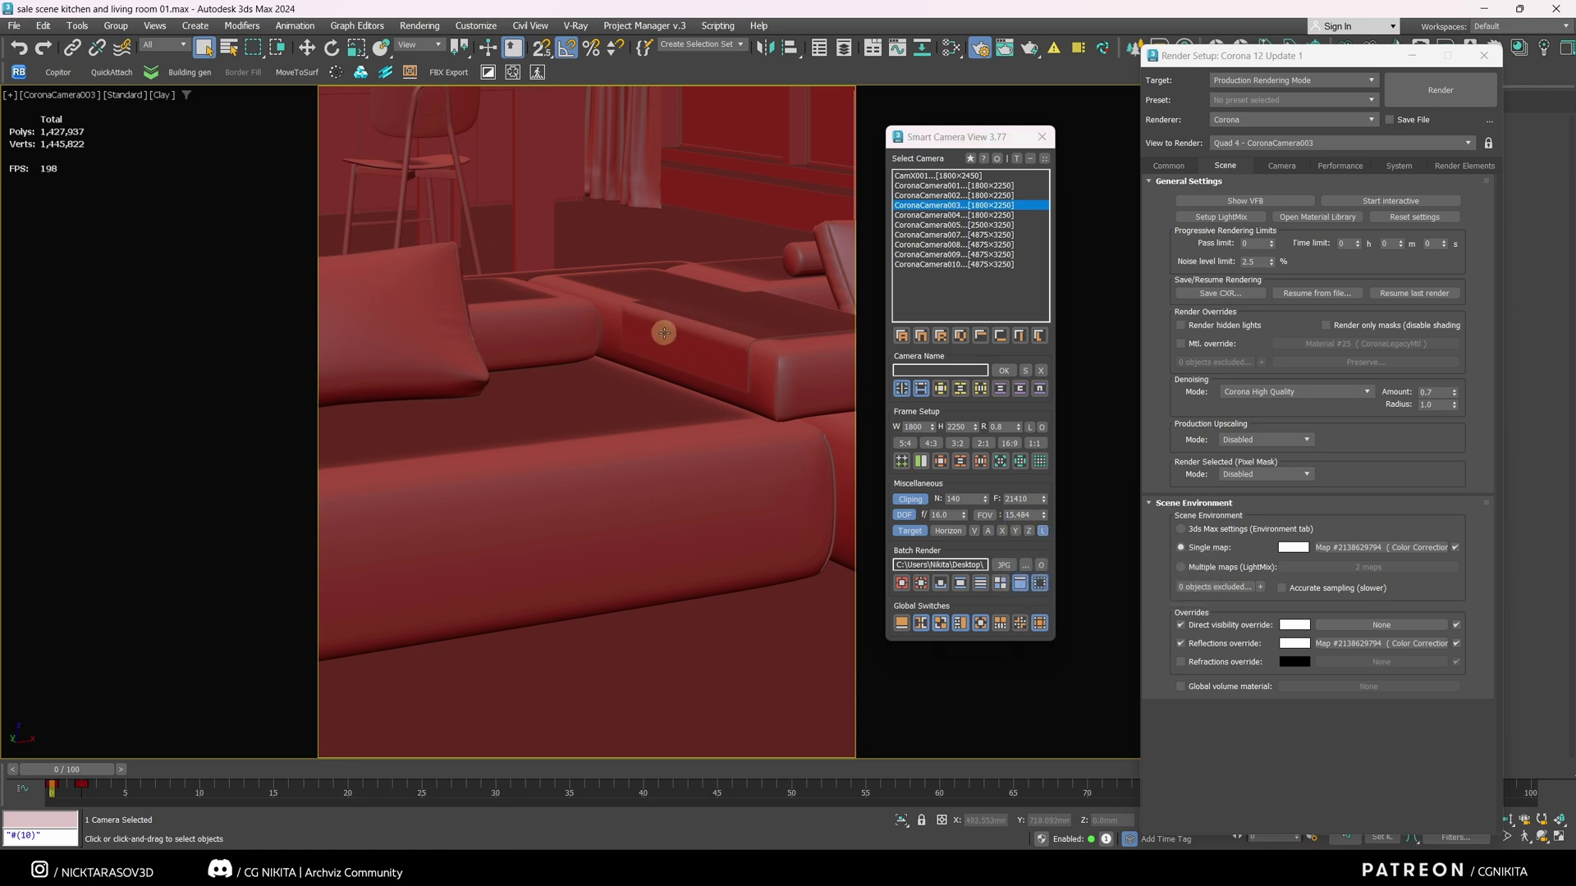
{"action": "left_click", "coordinate": [1042, 532]}
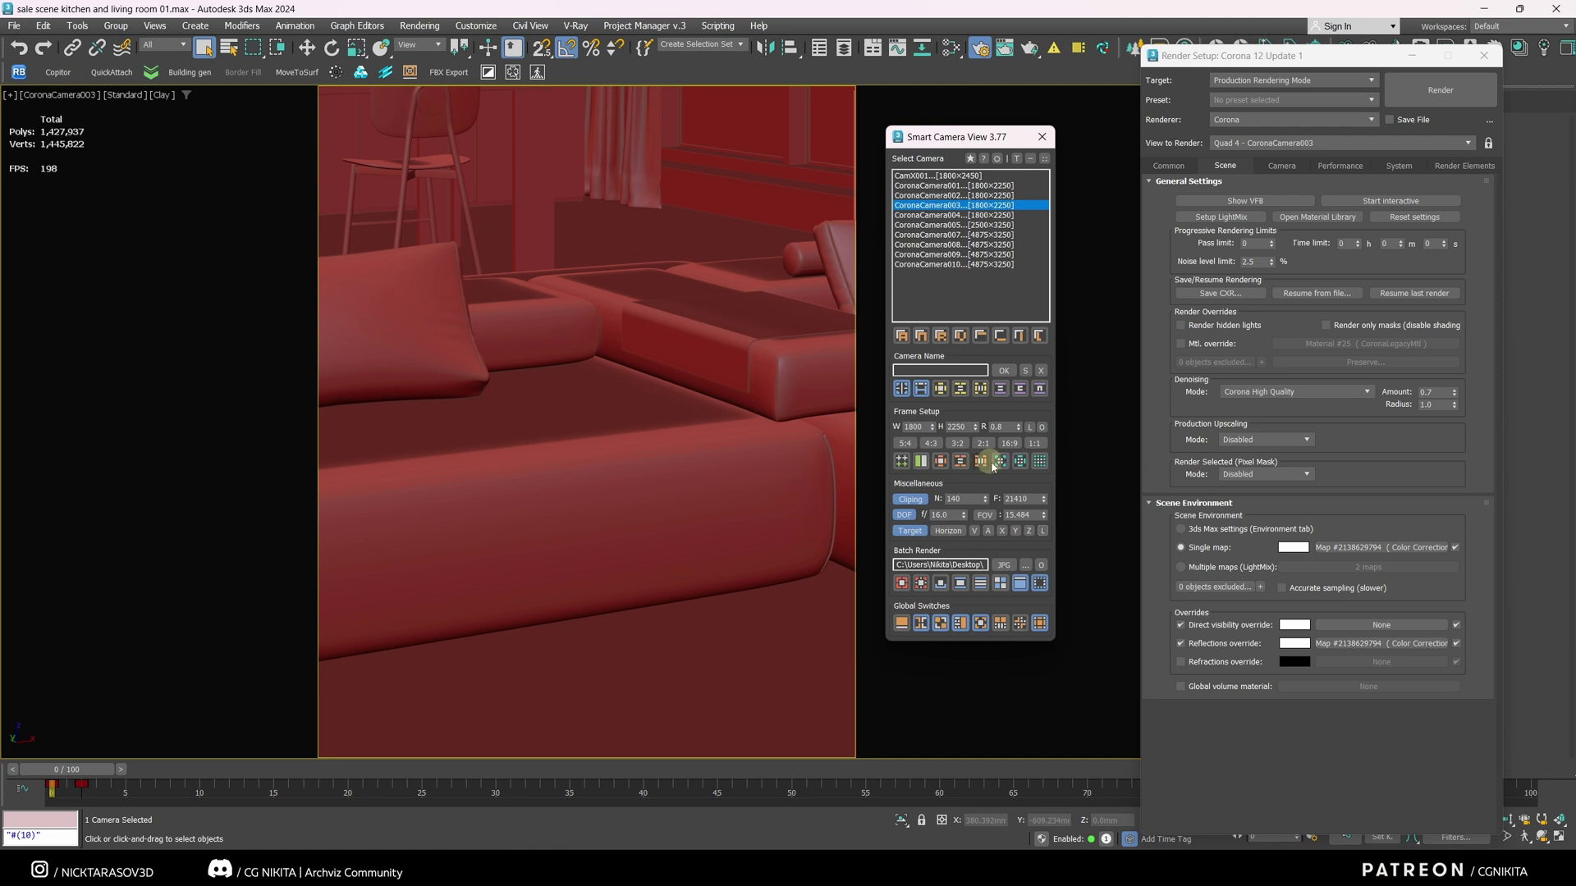
- Toggle the first frame setup option twice, then invert CoronaCamera003's aspect ratio and invert it back
{"action": "left_click", "coordinate": [901, 463]}
{"action": "left_click", "coordinate": [901, 464]}
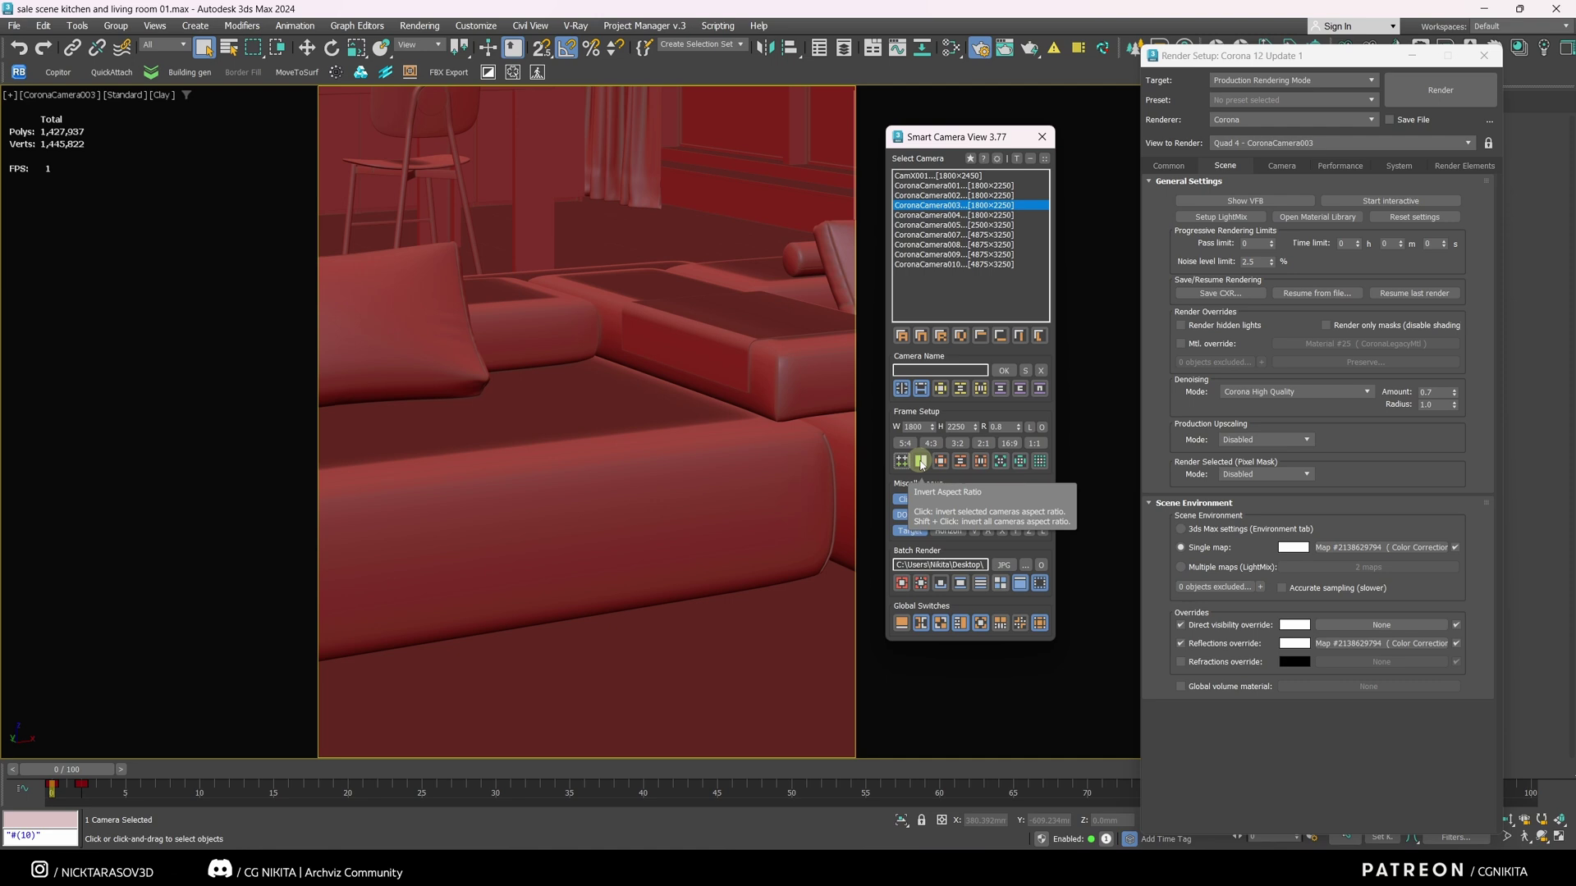
{"action": "left_click", "coordinate": [920, 462]}
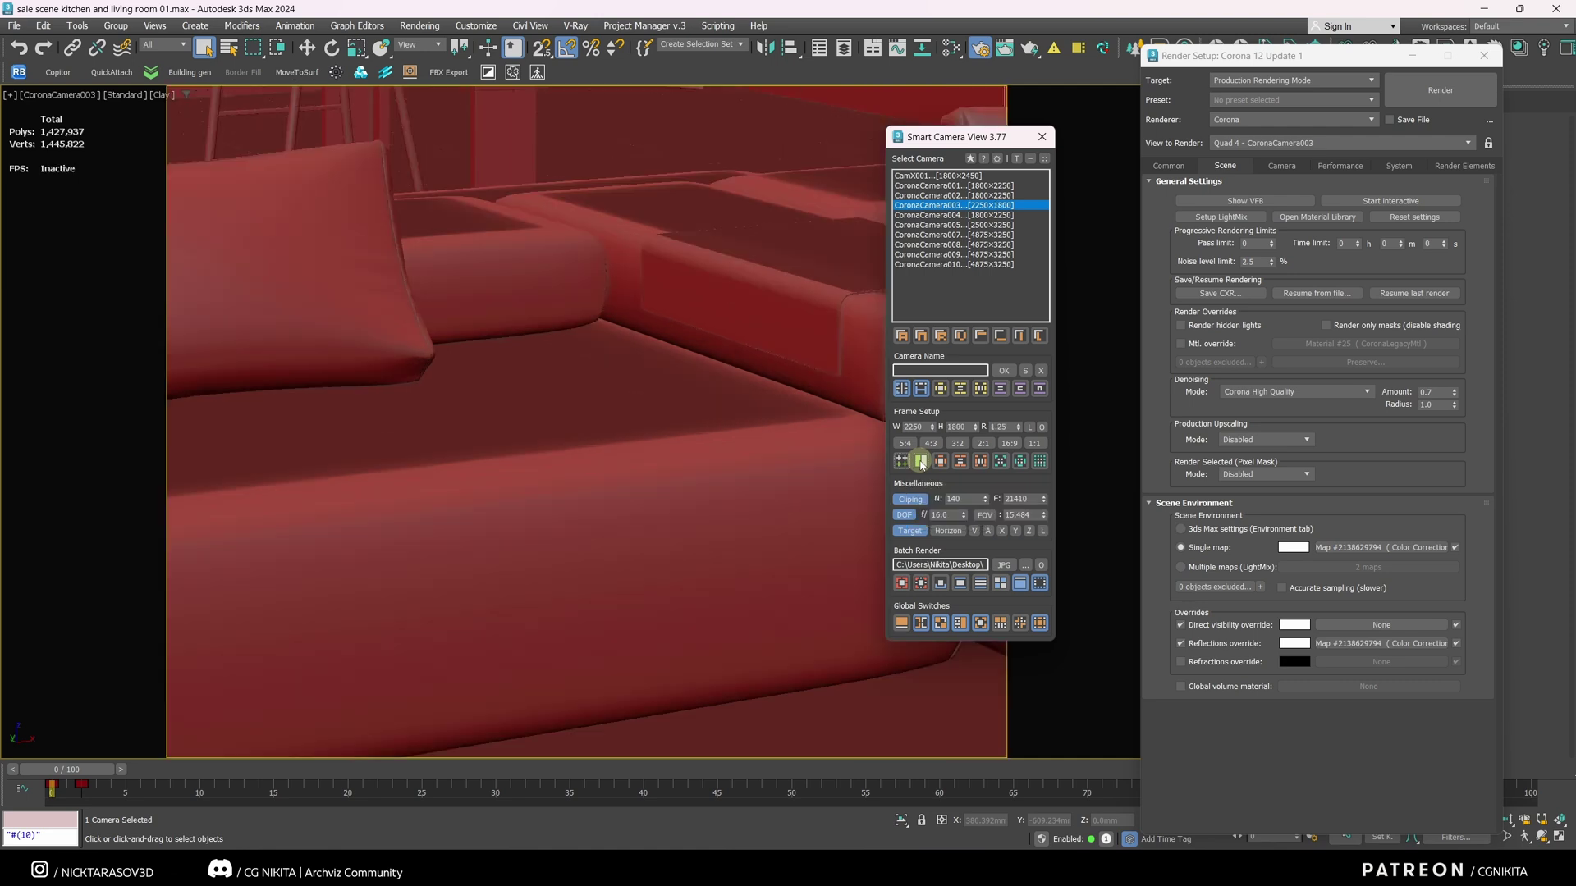
{"action": "left_click", "coordinate": [920, 463]}
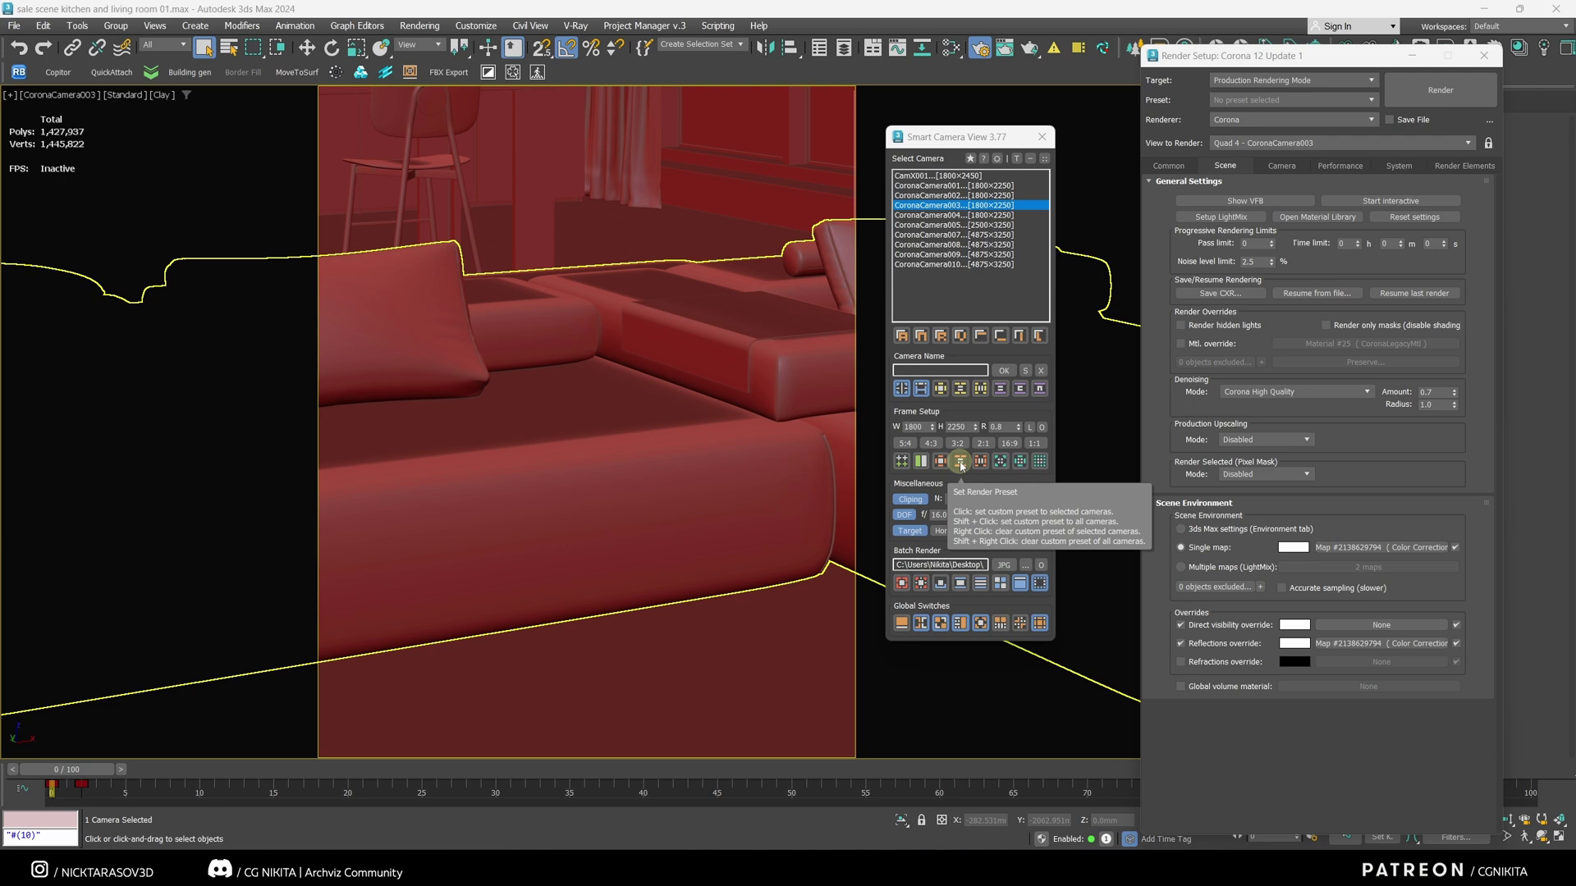
- Assign the render preset file 001 from the Desktop to CoronaCamera003
{"action": "left_click", "coordinate": [961, 463]}
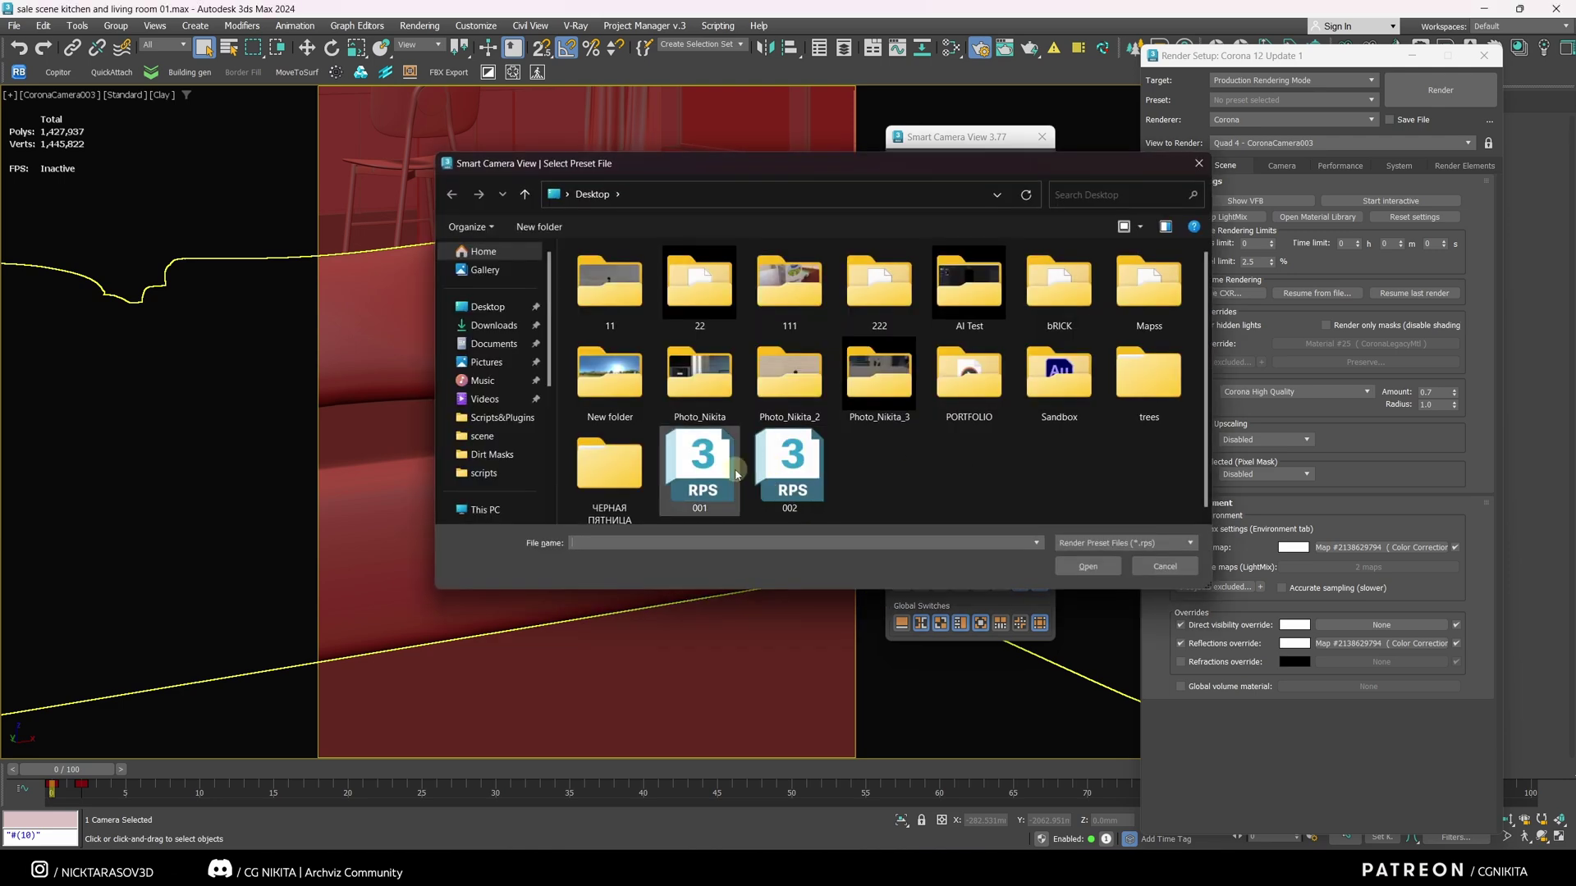
{"action": "double_click", "coordinate": [736, 474]}
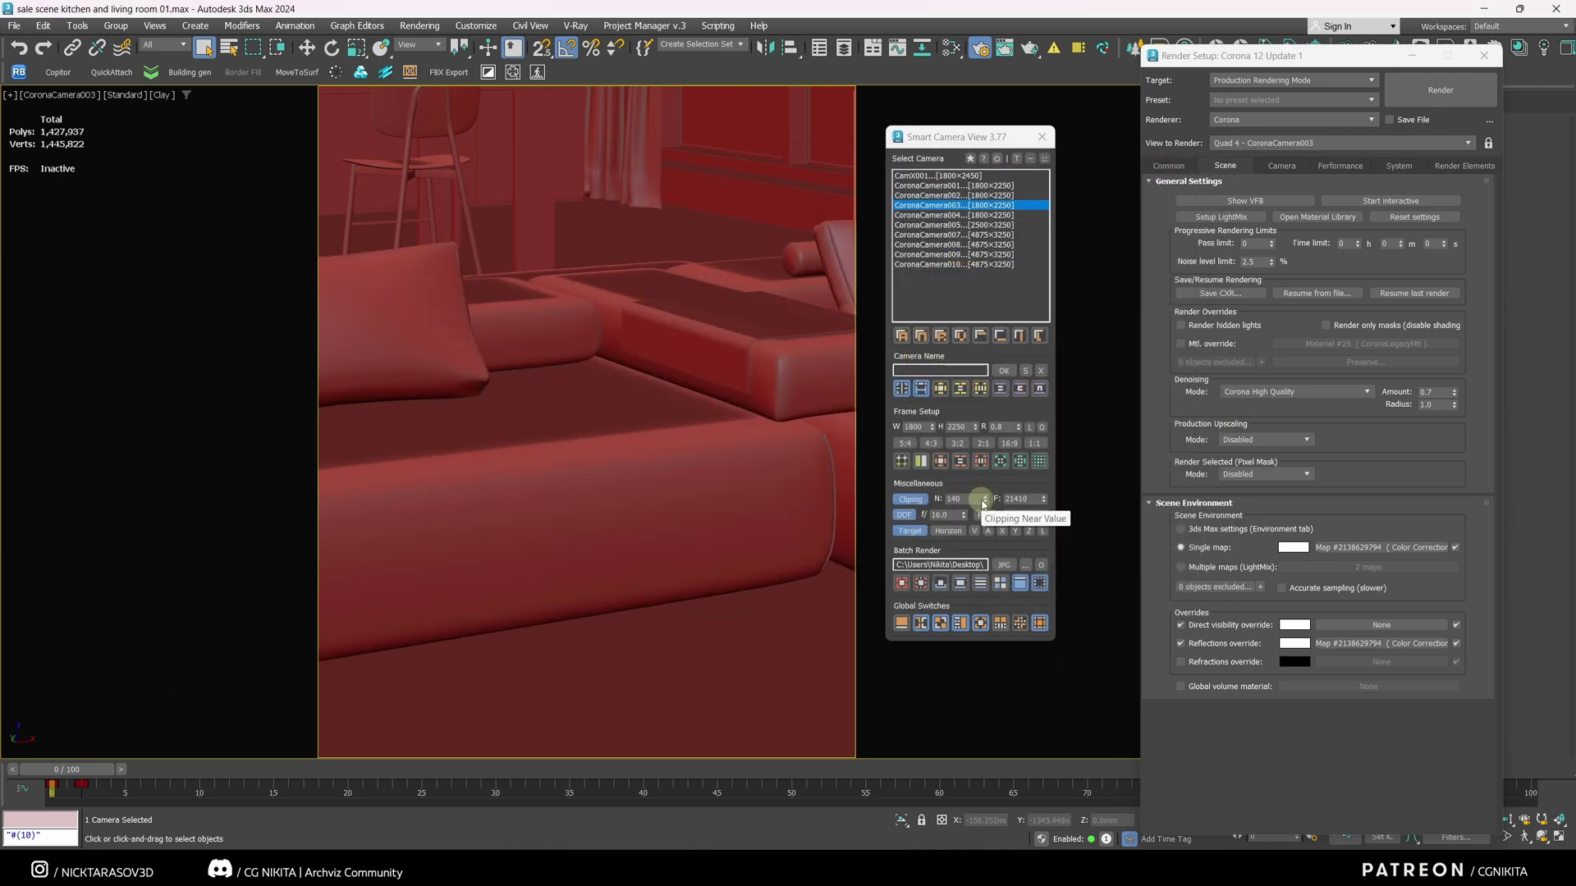
- Reposition the Render Setup window, set the noise level limit to 5.0 and open the render preset list
{"action": "left_click_drag", "start_coordinate": [1294, 65], "coordinate": [1295, 58]}
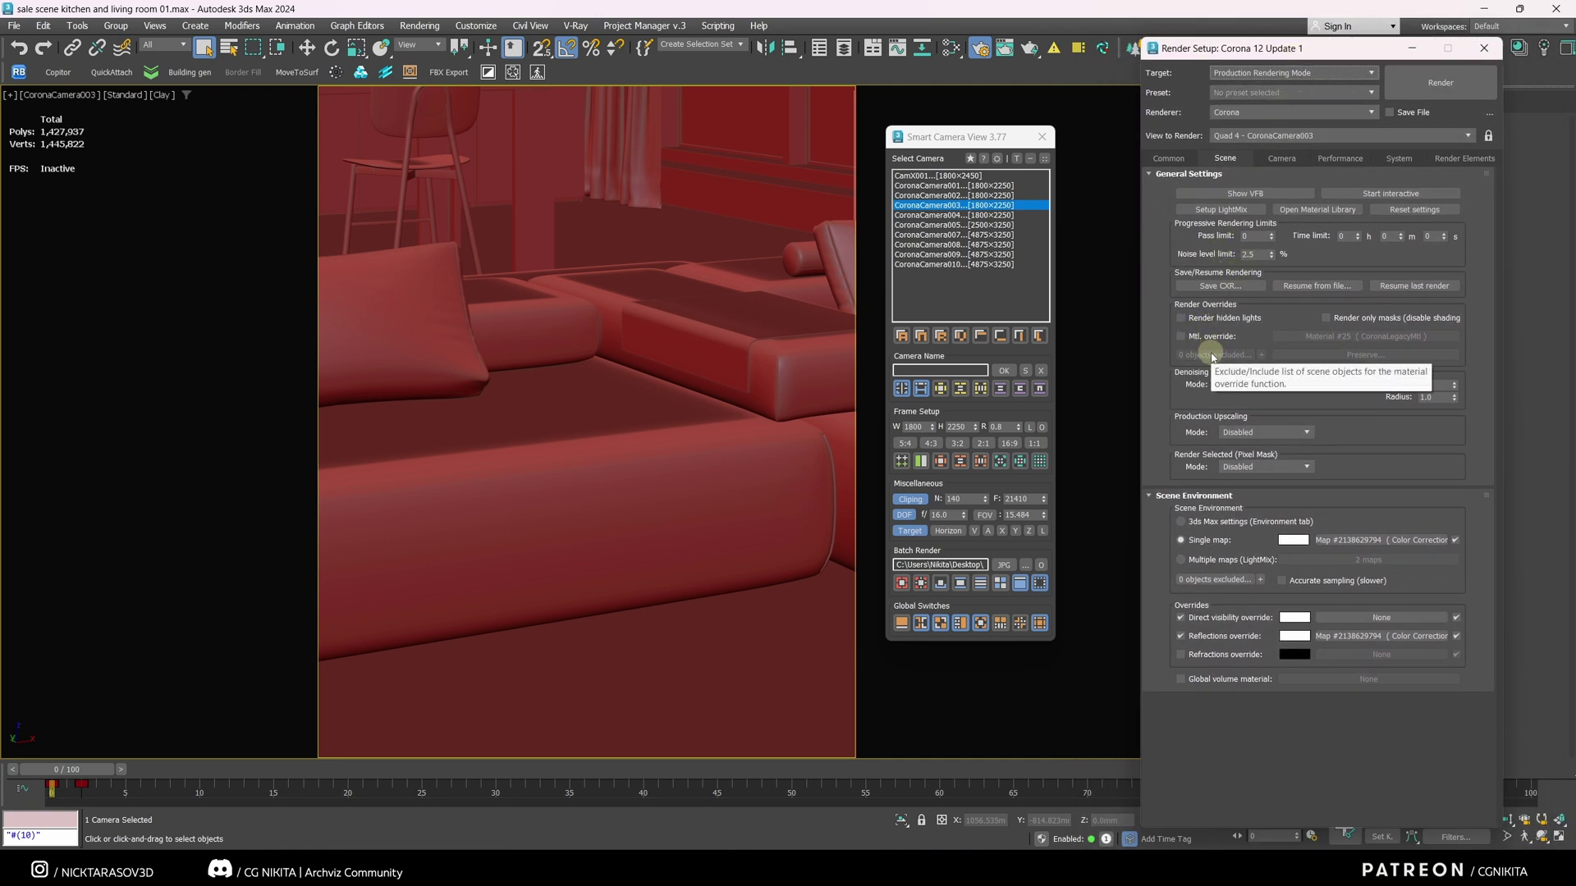
{"action": "double_click", "coordinate": [1255, 254]}
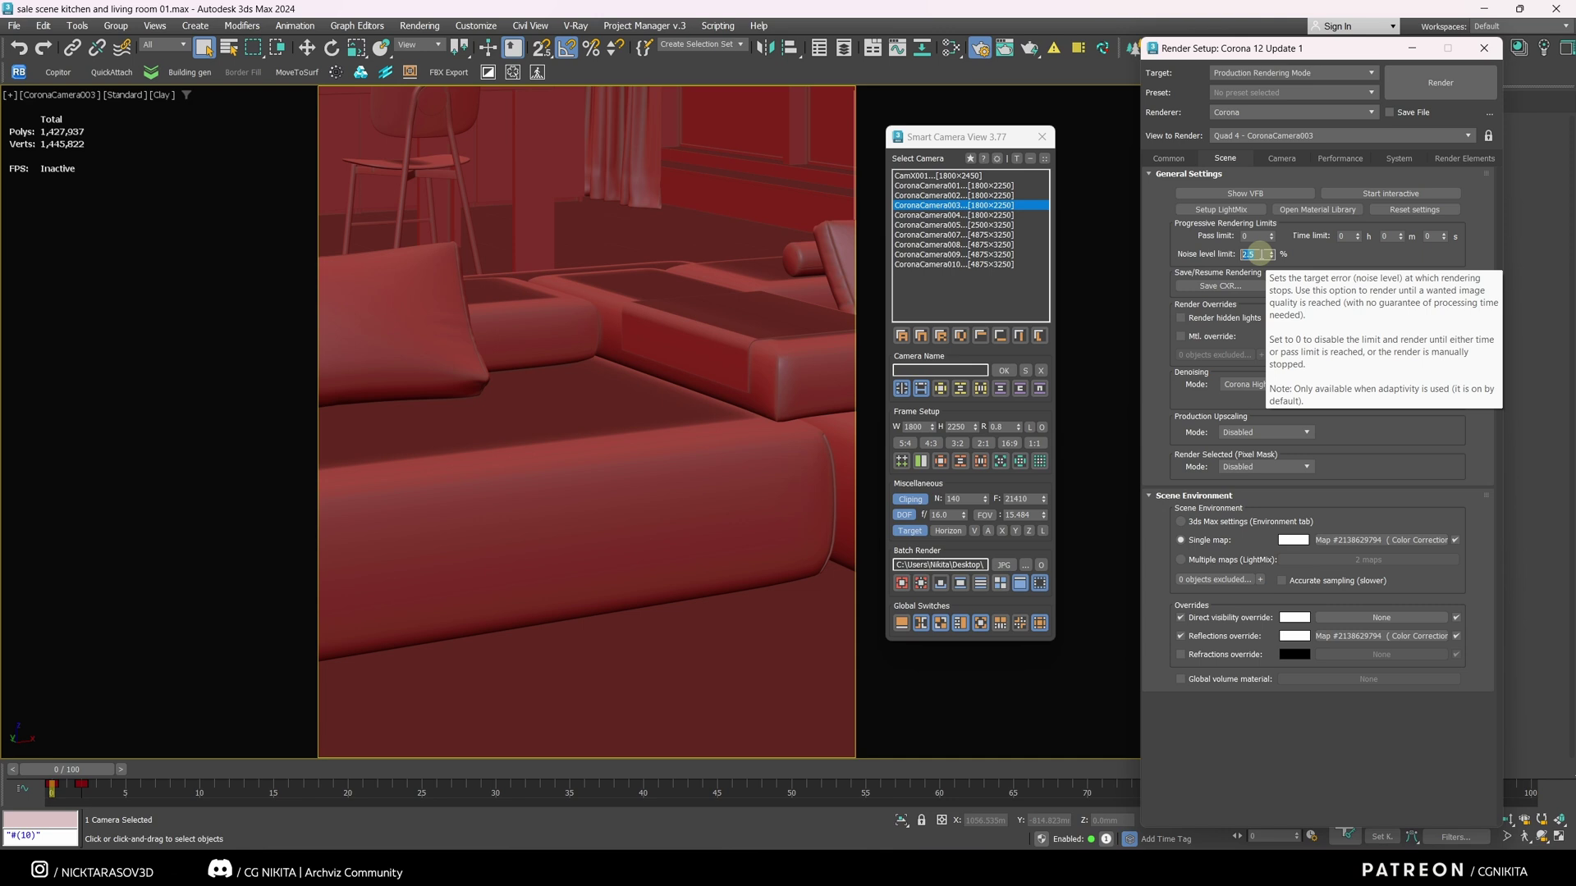
{"action": "left_click", "coordinate": [1228, 94]}
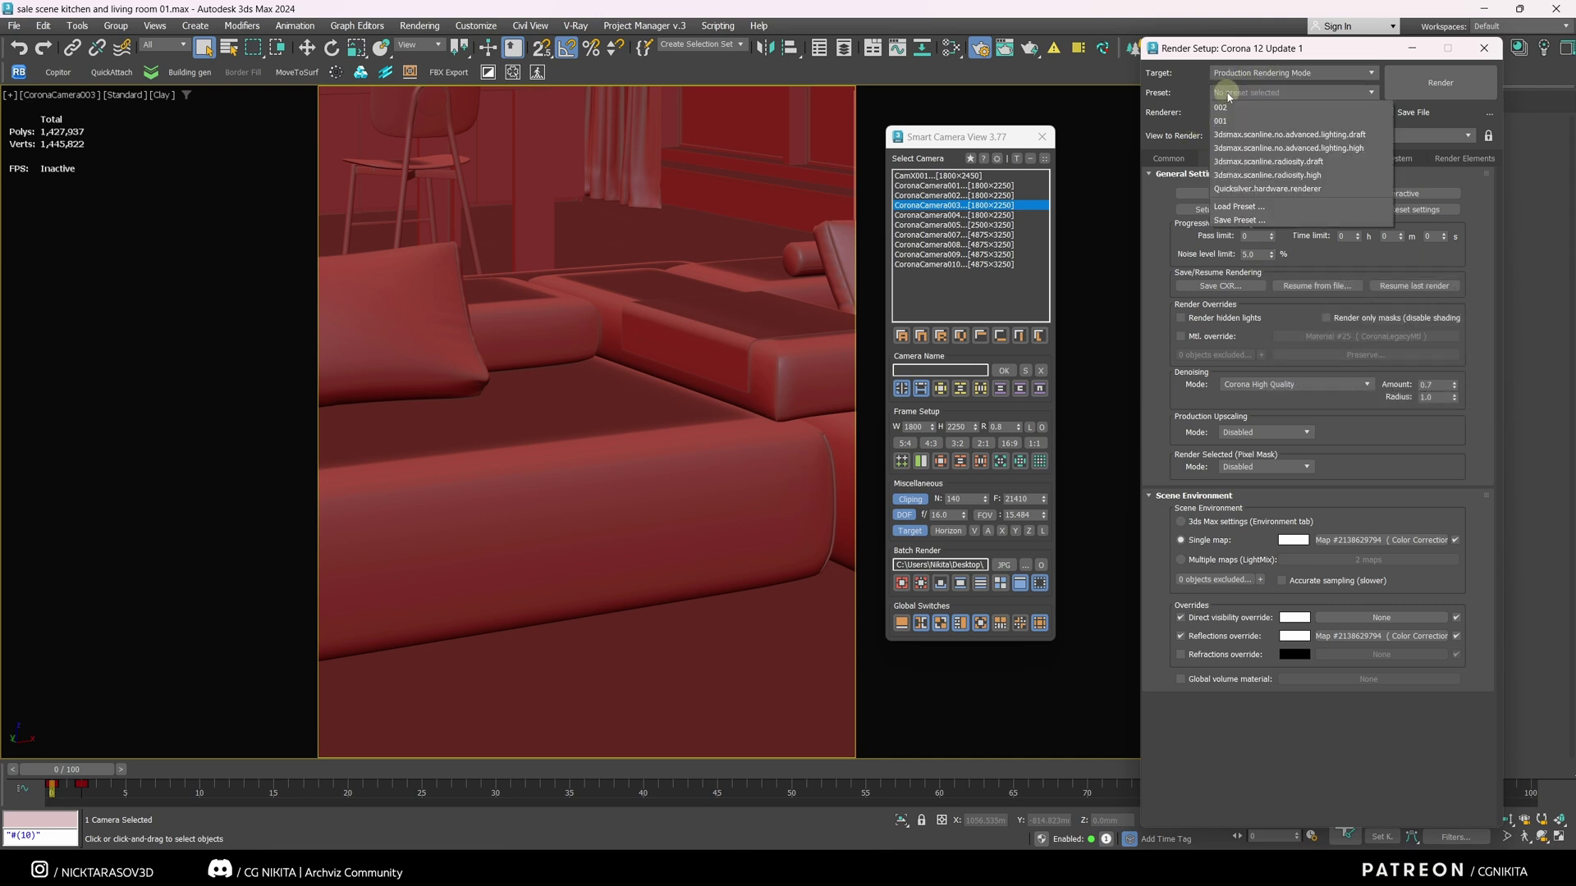
{"action": "left_click", "coordinate": [1207, 232]}
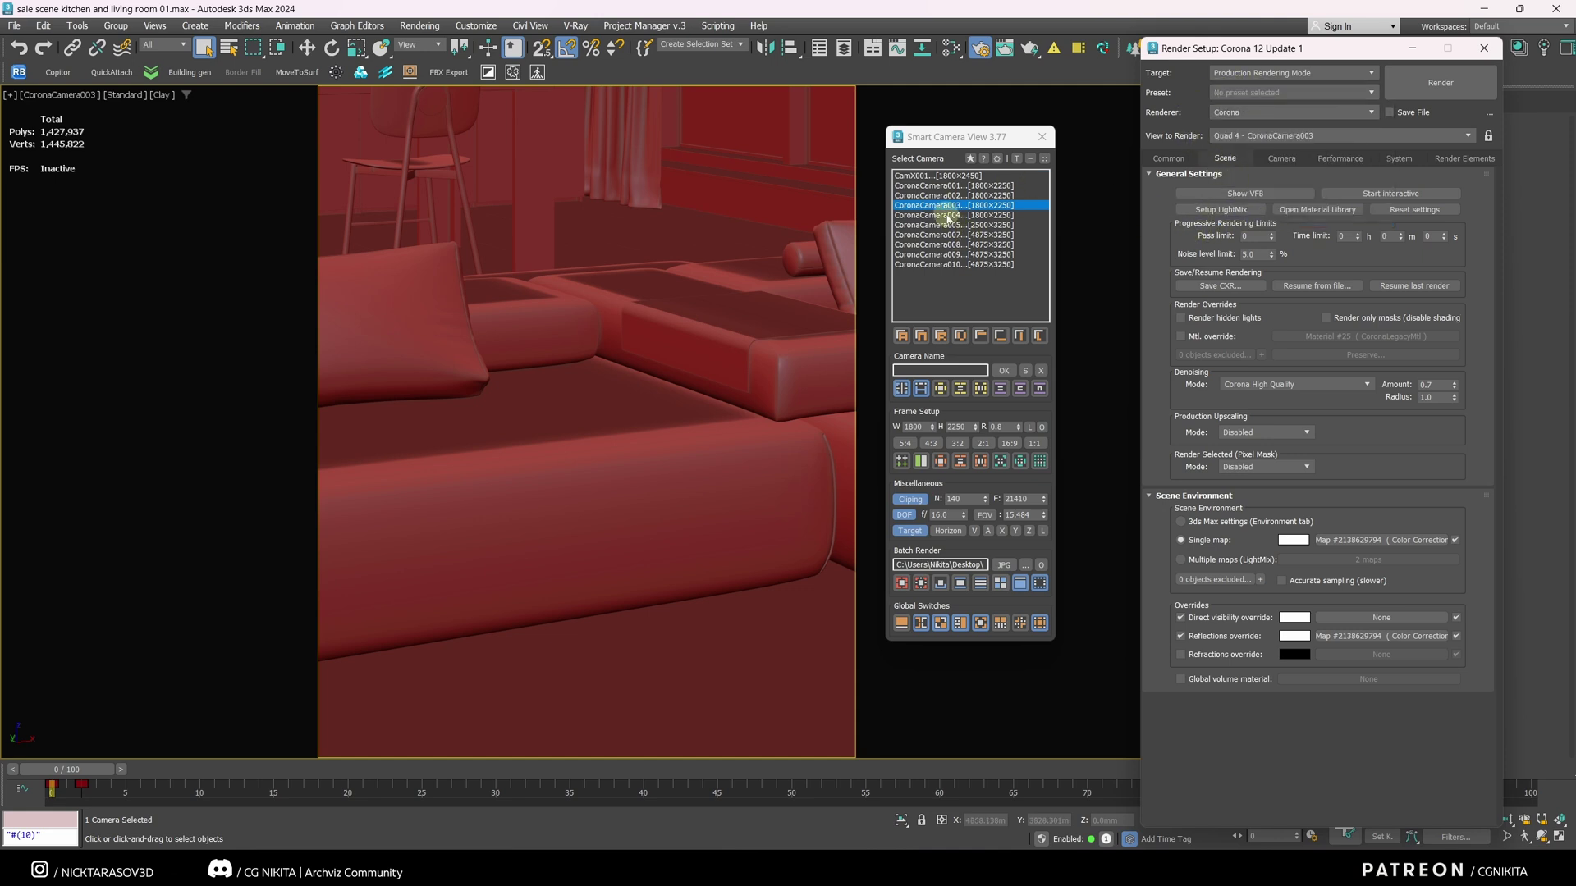
- Select CoronaCamera004, CoronaCamera005, CoronaCamera002 and CoronaCamera003 in turn to point out individual cameras, finishing on CoronaCamera004
{"action": "left_click", "coordinate": [948, 215]}
{"action": "left_click", "coordinate": [943, 225]}
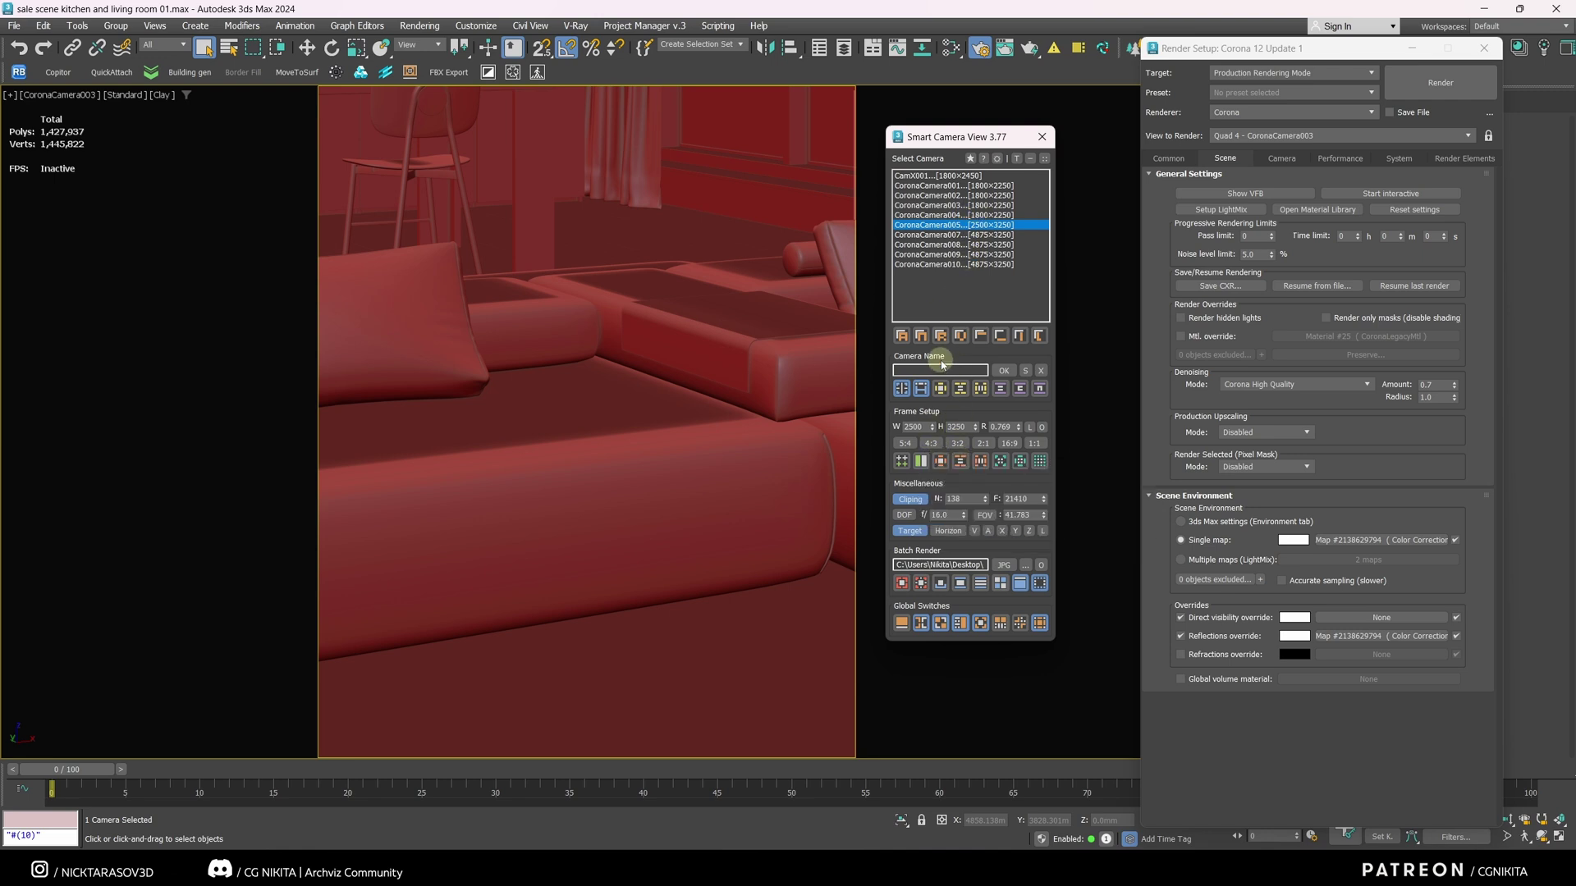
{"action": "left_click", "coordinate": [948, 195]}
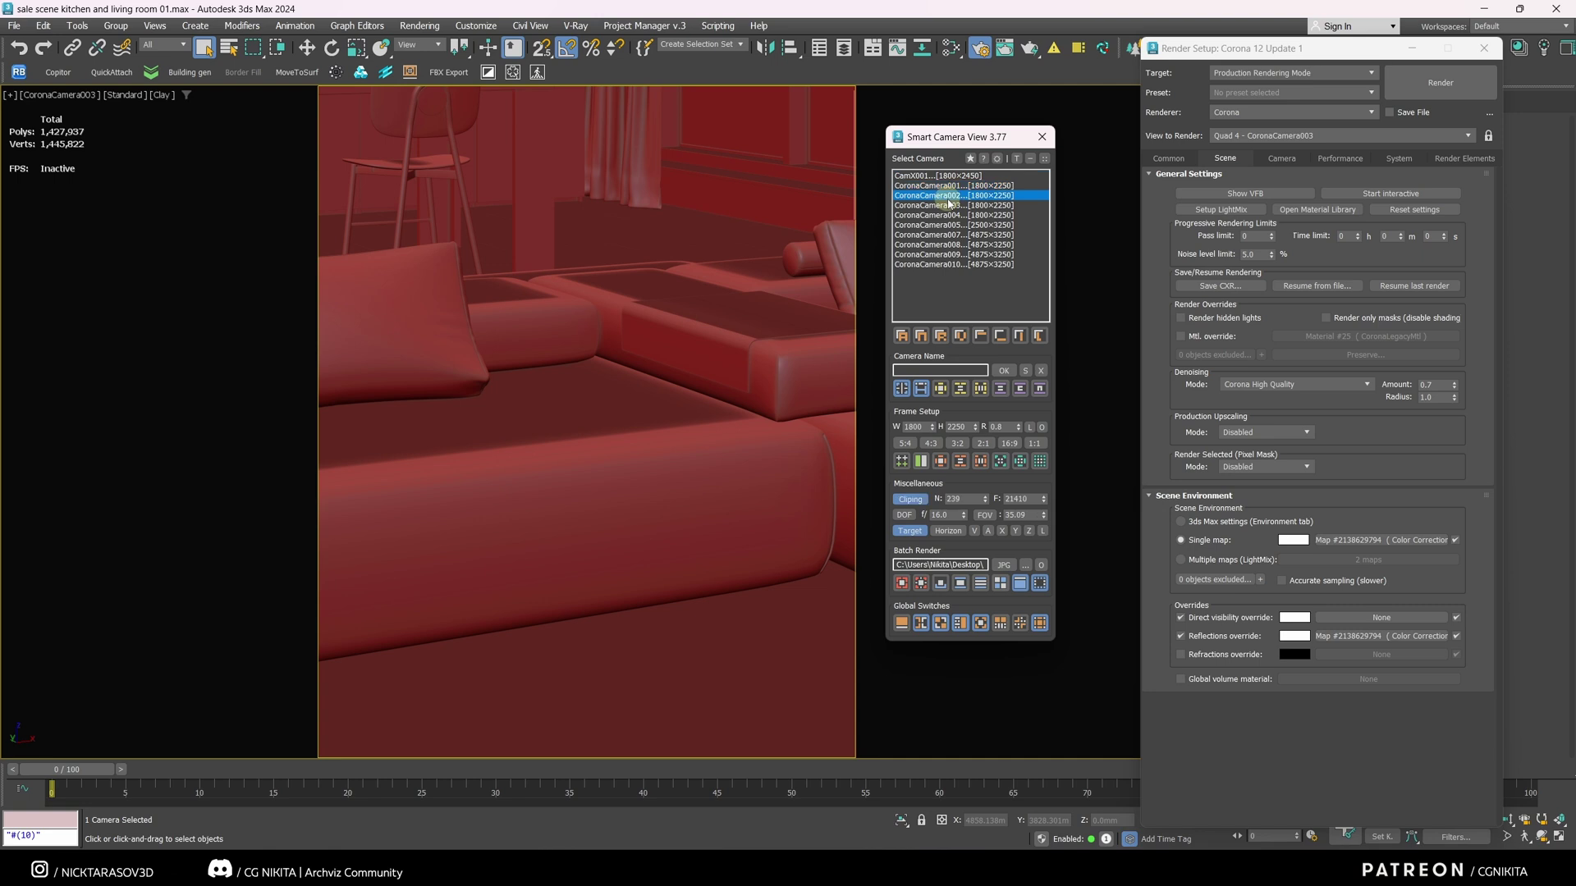
{"action": "left_click", "coordinate": [948, 205]}
{"action": "left_click", "coordinate": [948, 215]}
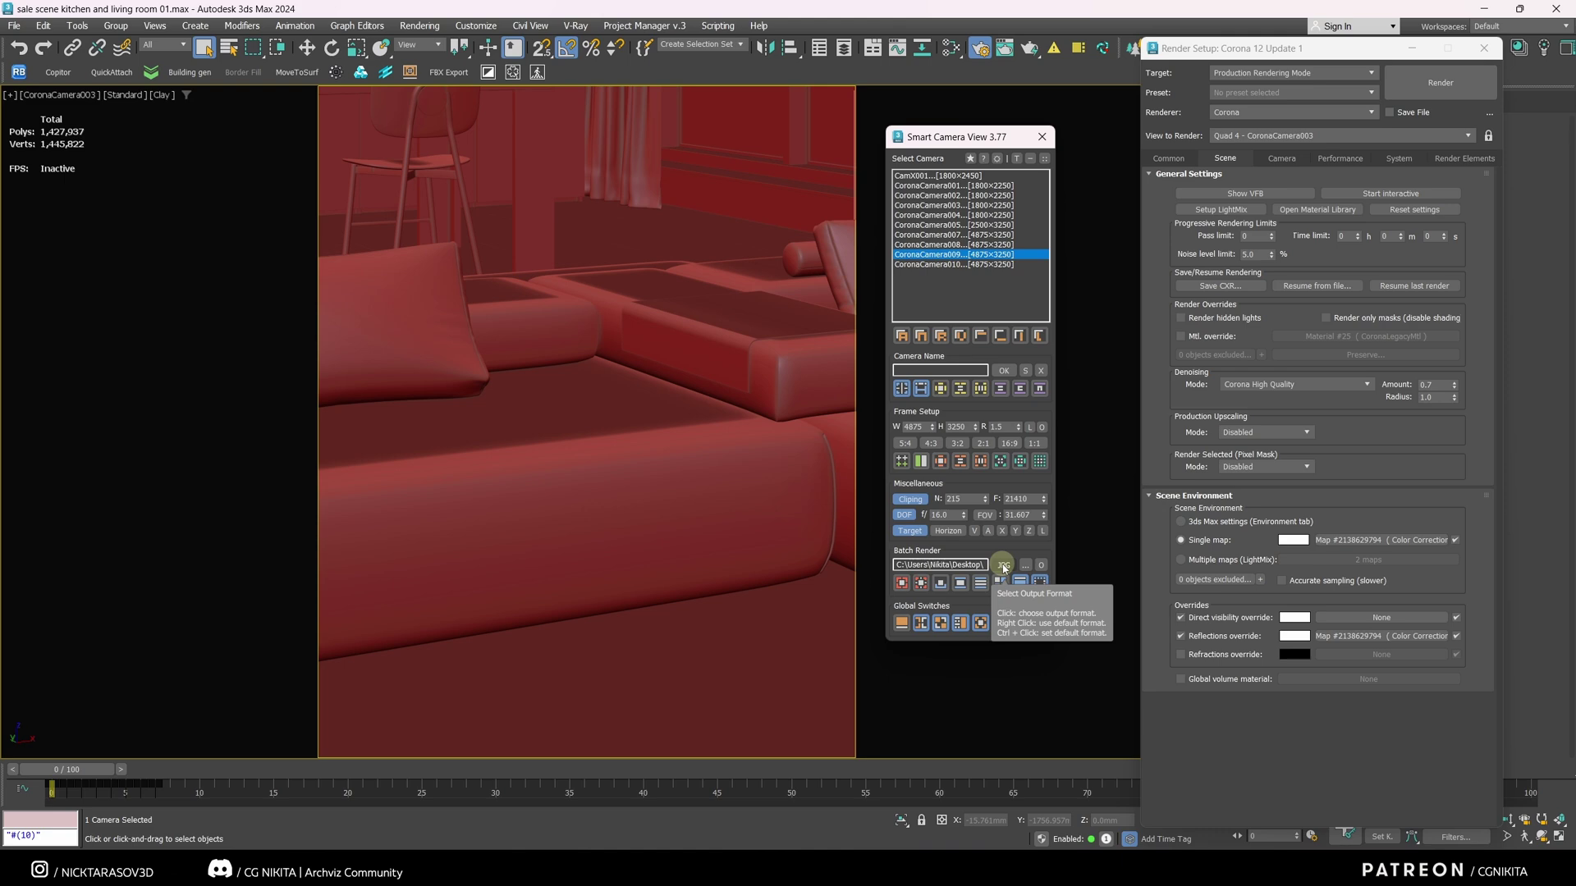
- Look at the batch render output path selection, dismiss it, and try the batch render options
{"action": "left_click", "coordinate": [1024, 566]}
{"action": "left_click", "coordinate": [1147, 568]}
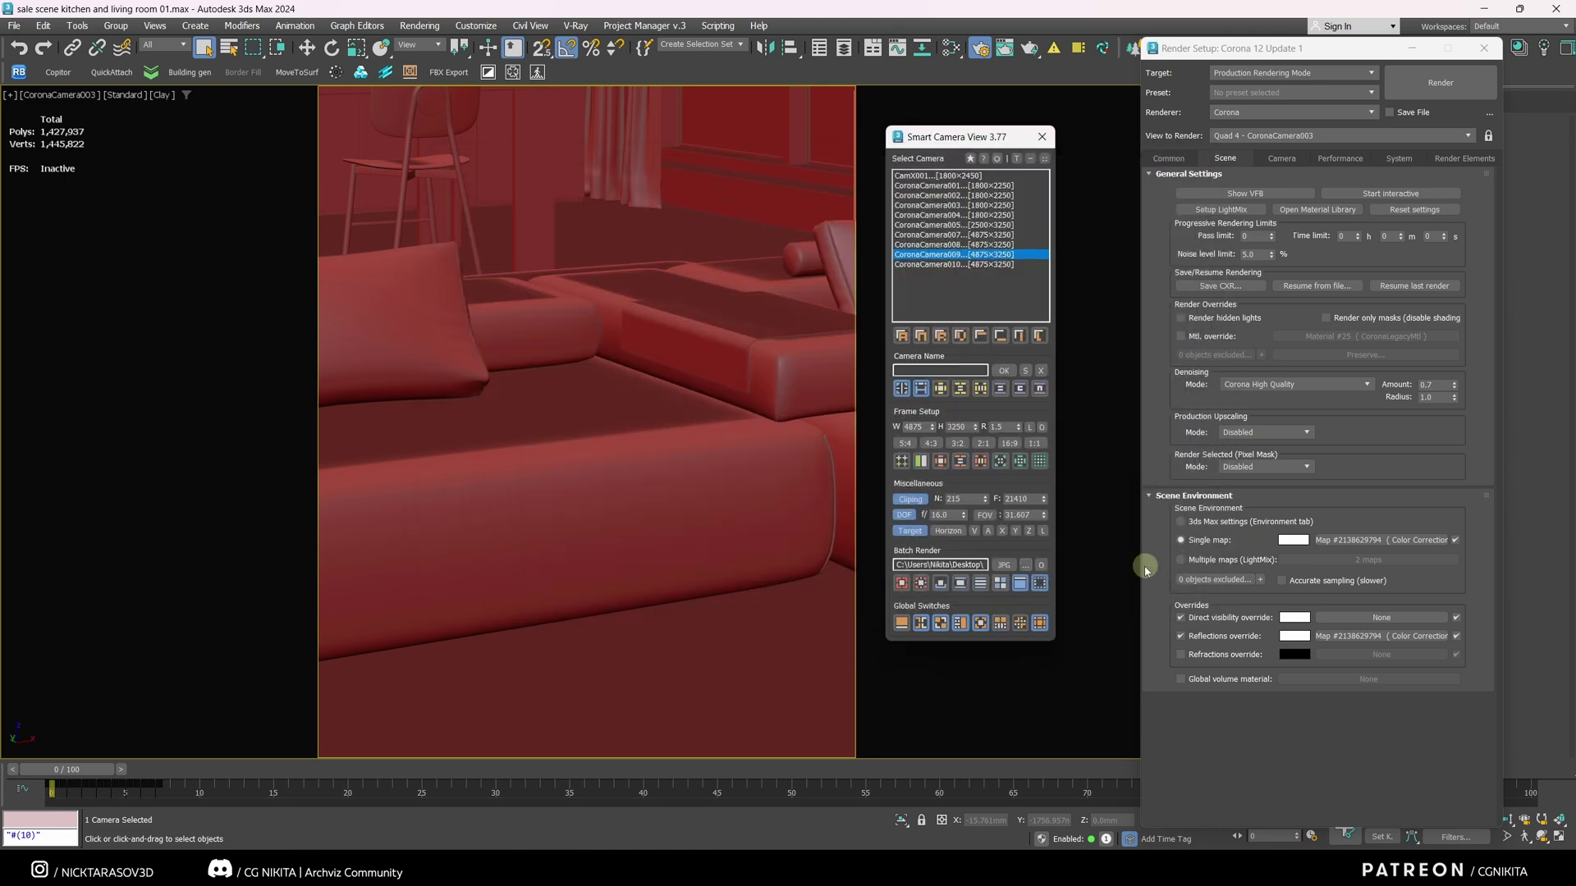
{"action": "left_click", "coordinate": [941, 584]}
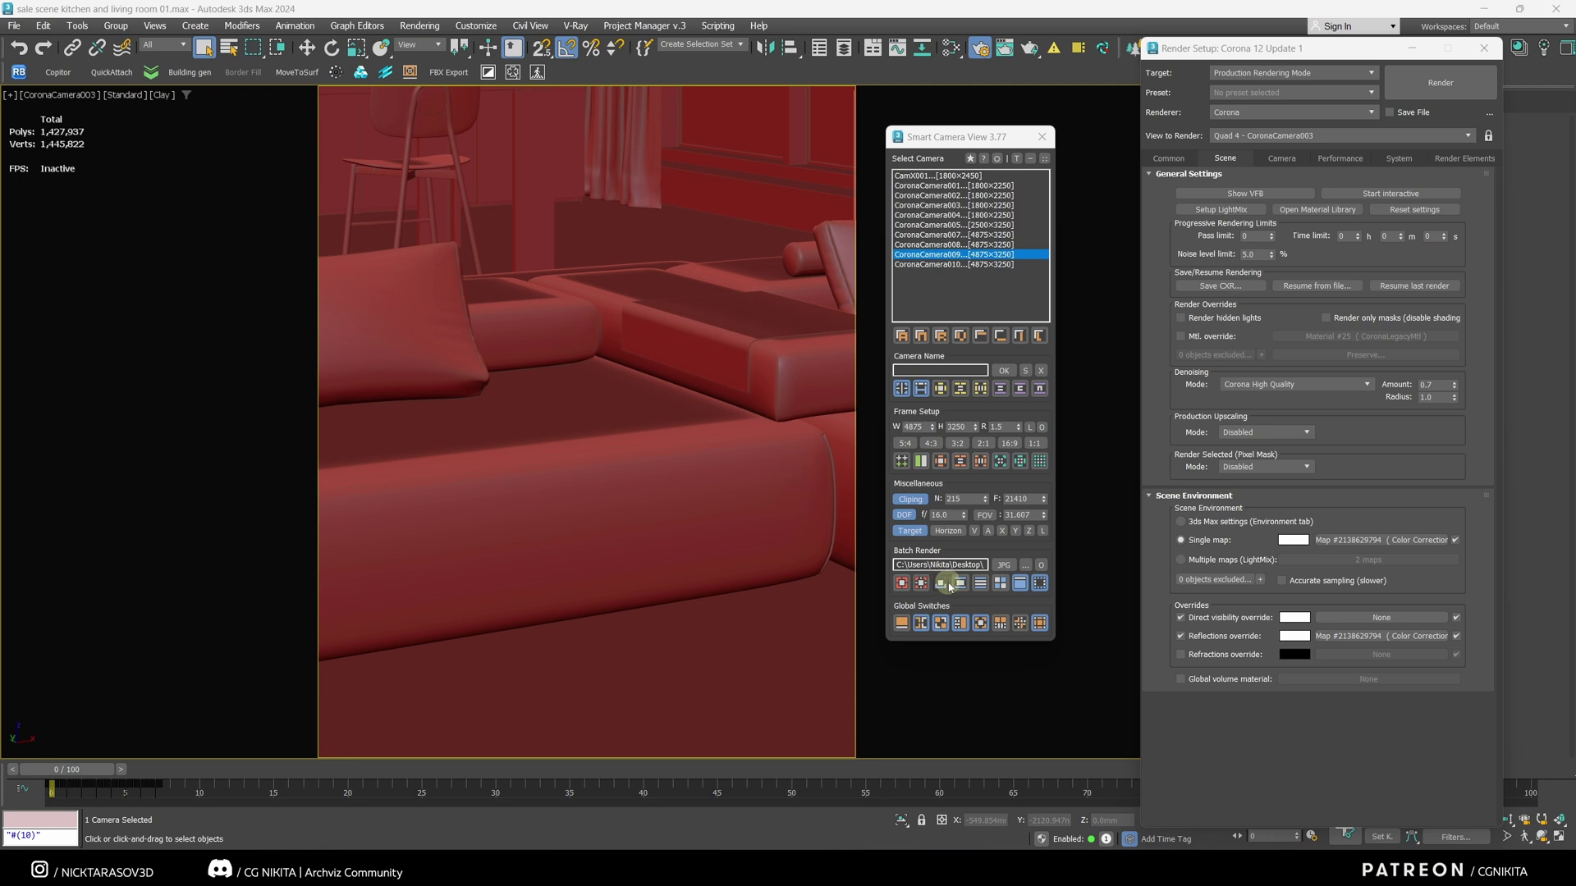
{"action": "left_click", "coordinate": [960, 583]}
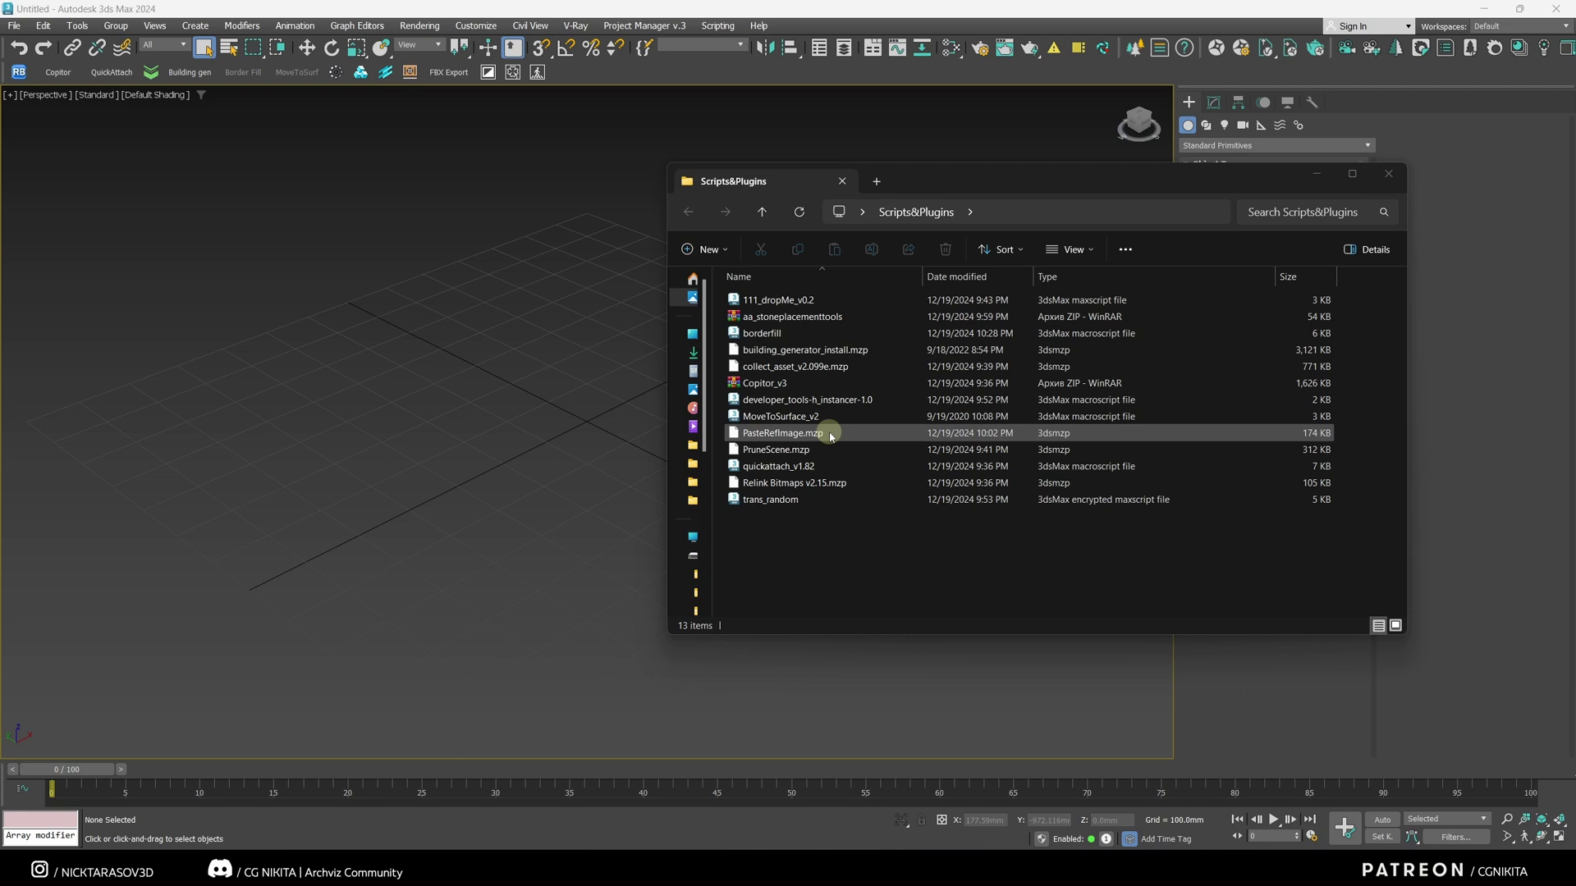
- Load PasteRefImage.mzp from the Scripts&Plugins folder into the viewport and pick collect_asset_v2.099e.mzp as another script to install
{"action": "left_click", "coordinate": [821, 434]}
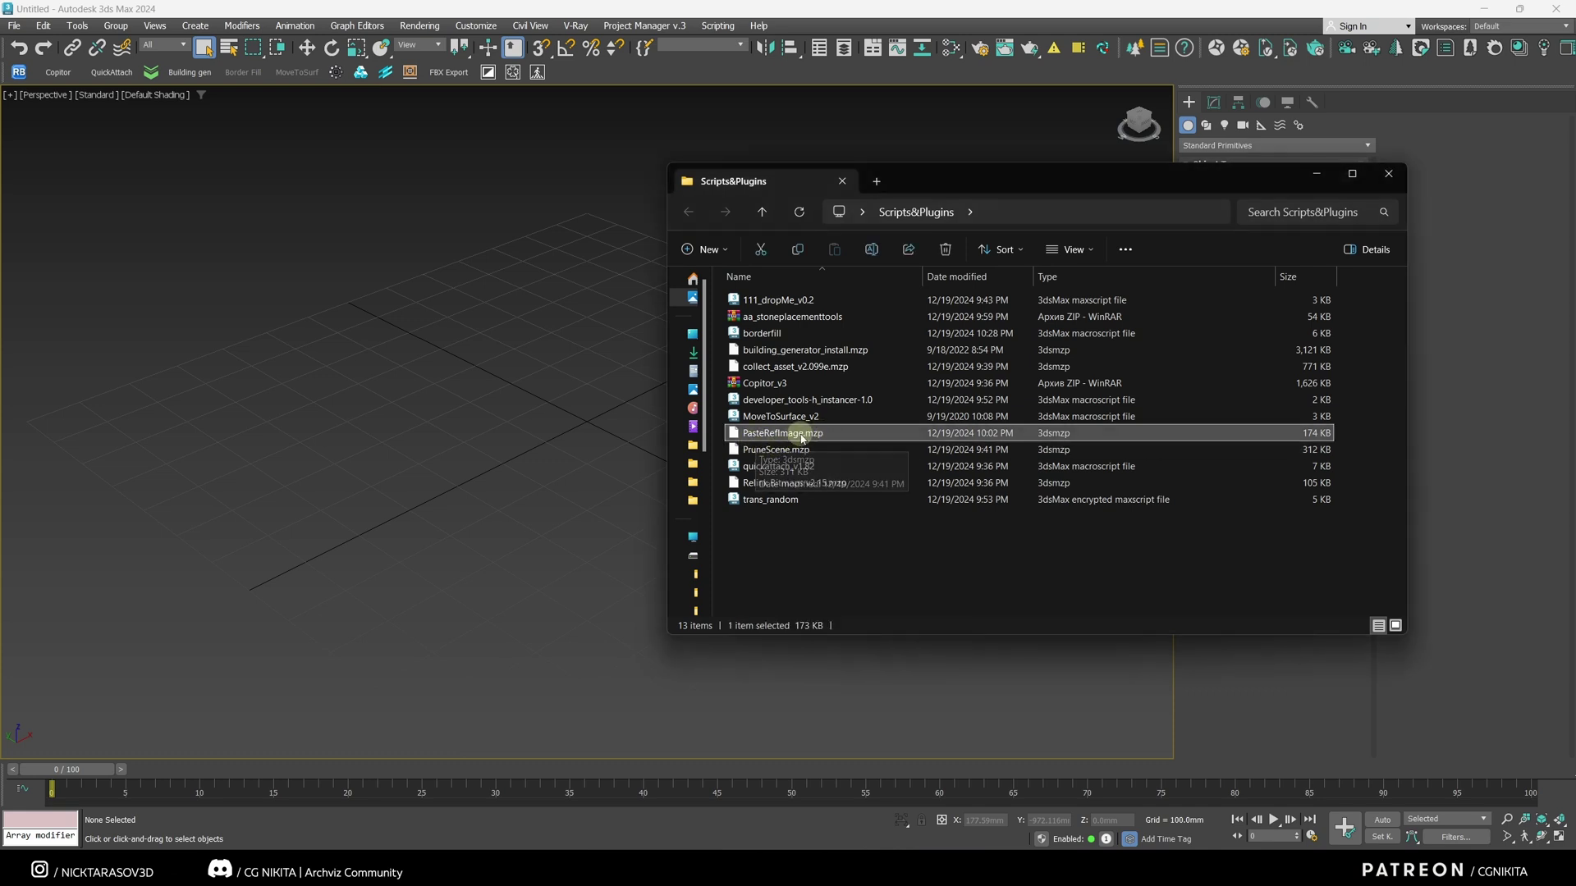
{"action": "left_click_drag", "start_coordinate": [802, 435], "coordinate": [648, 435]}
{"action": "left_click", "coordinate": [801, 373]}
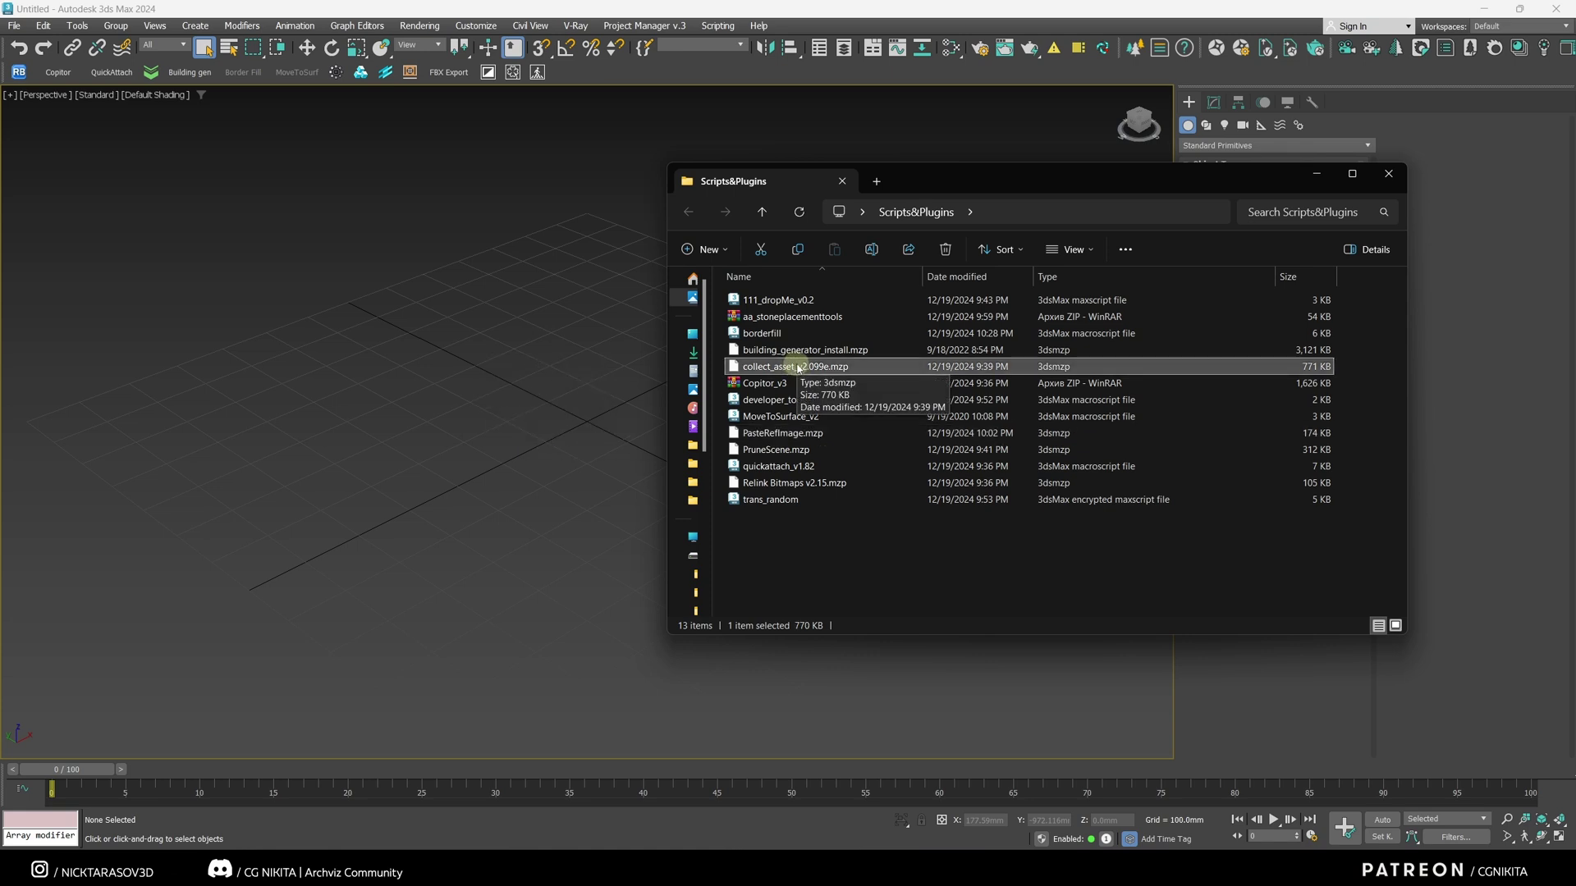
{"action": "mouse_move", "coordinate": [795, 369]}
{"action": "left_mouse_down"}
{"action": "mouse_move", "coordinate": [554, 368]}
{"action": "mouse_move", "coordinate": [796, 369]}
{"action": "left_mouse_up"}
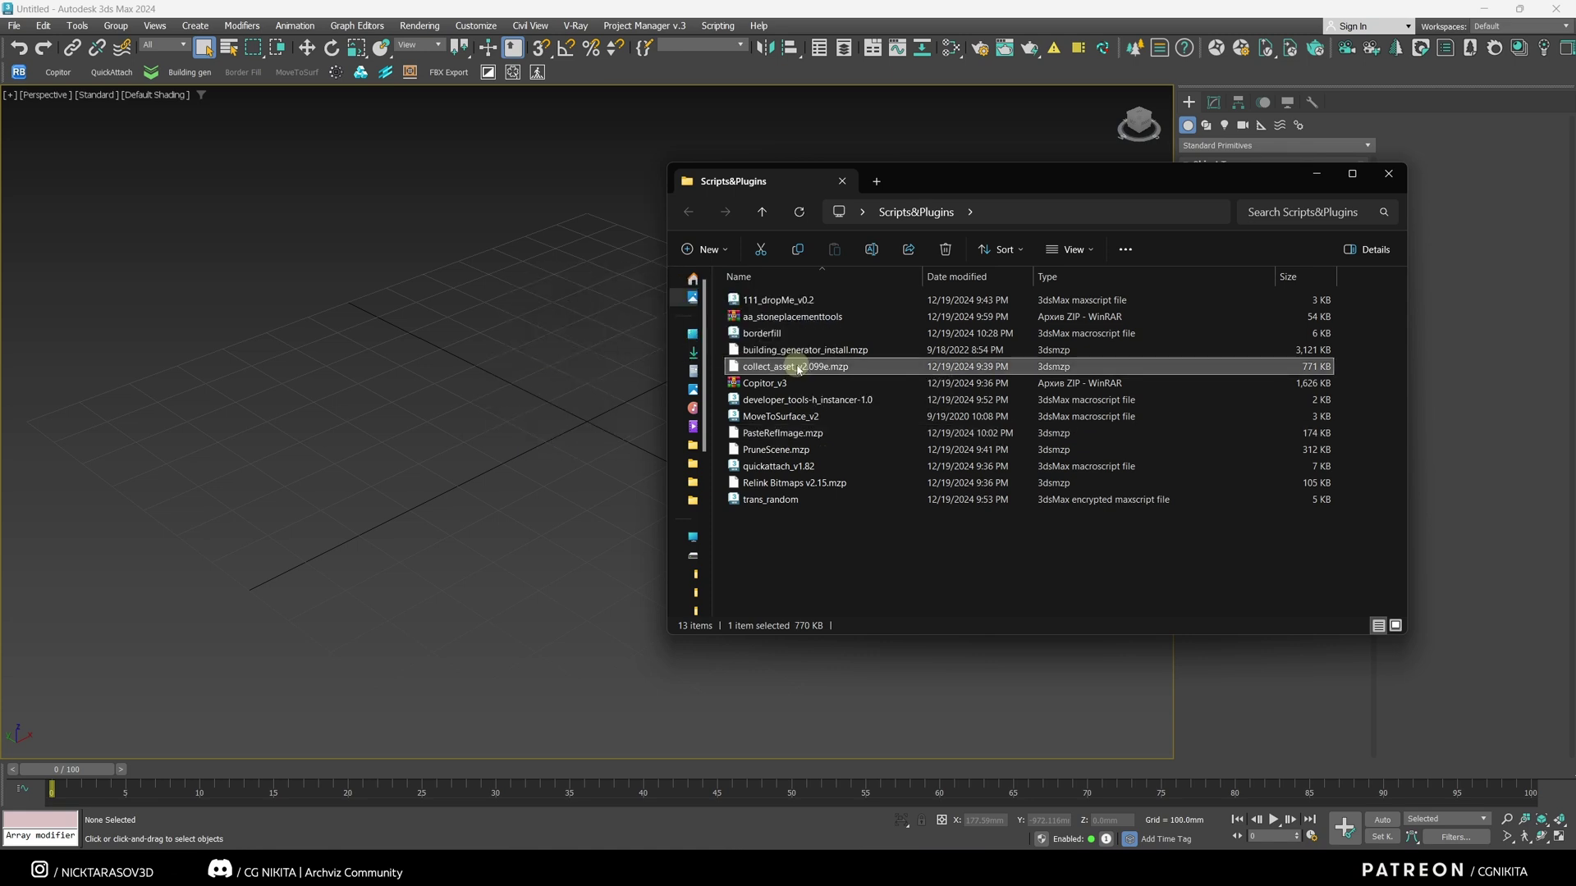
- Customize the user interface by adding the Collect Aasset 2 action to the end of the script toolbar
{"action": "left_click", "coordinate": [474, 26]}
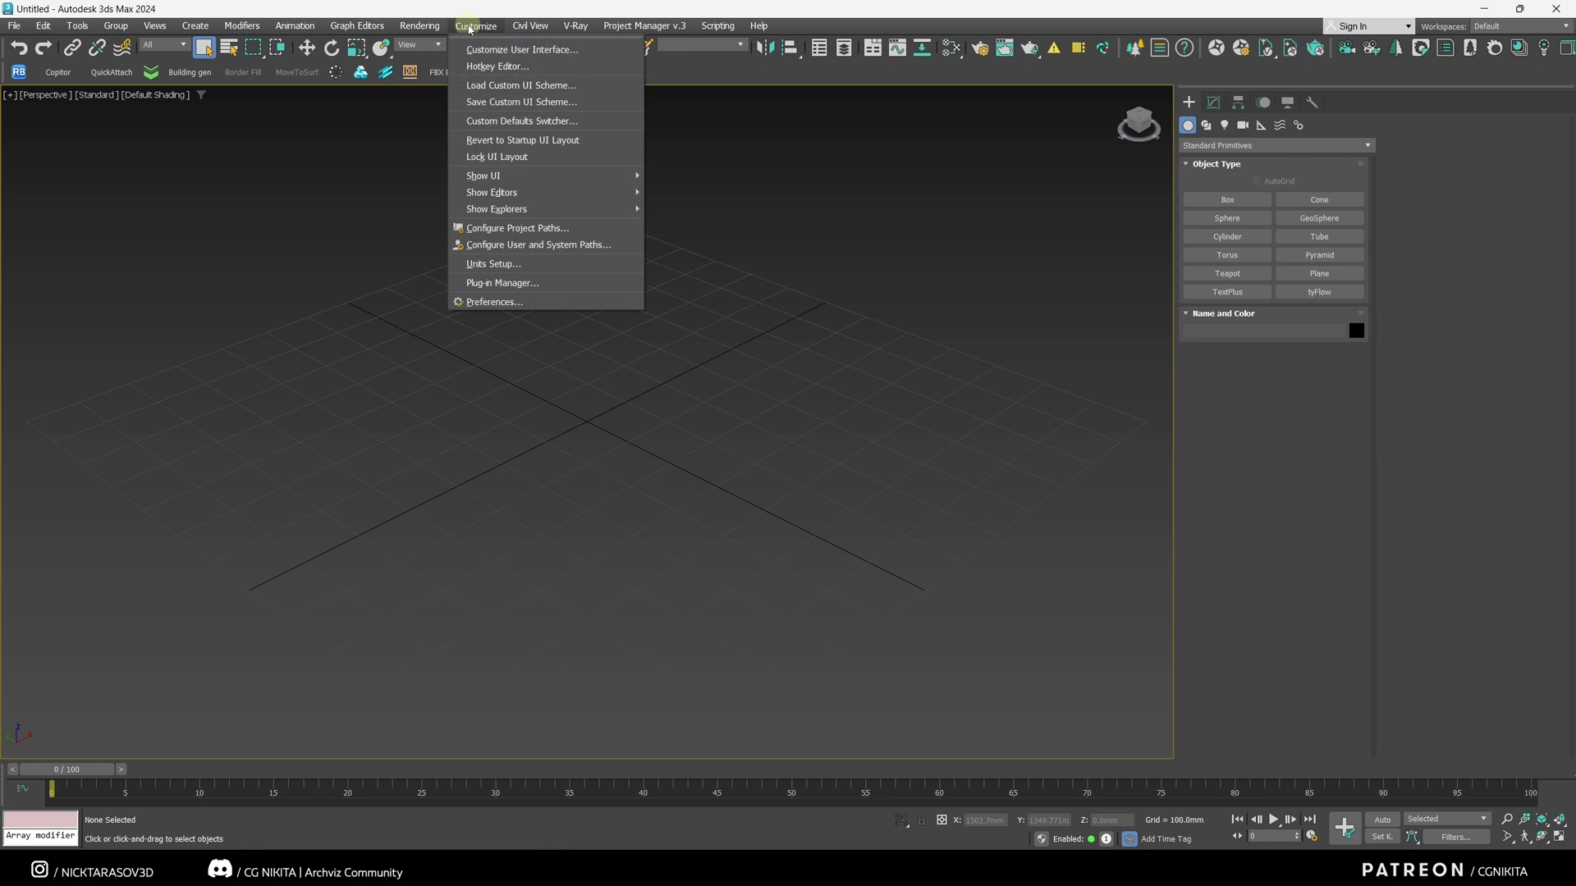
{"action": "left_click", "coordinate": [522, 50]}
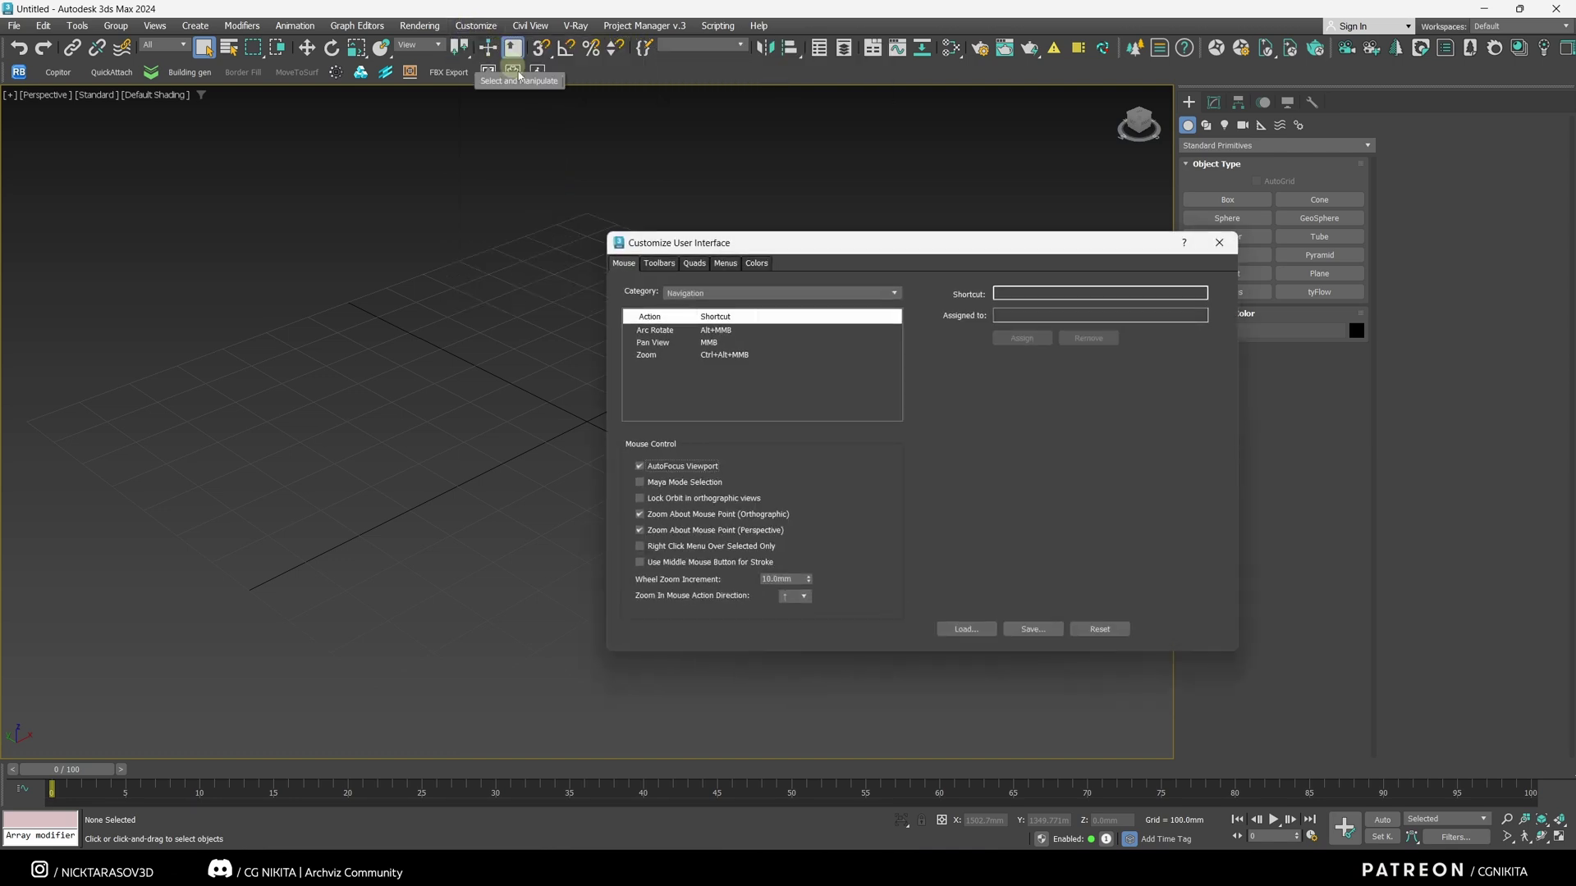
{"action": "left_click", "coordinate": [659, 263]}
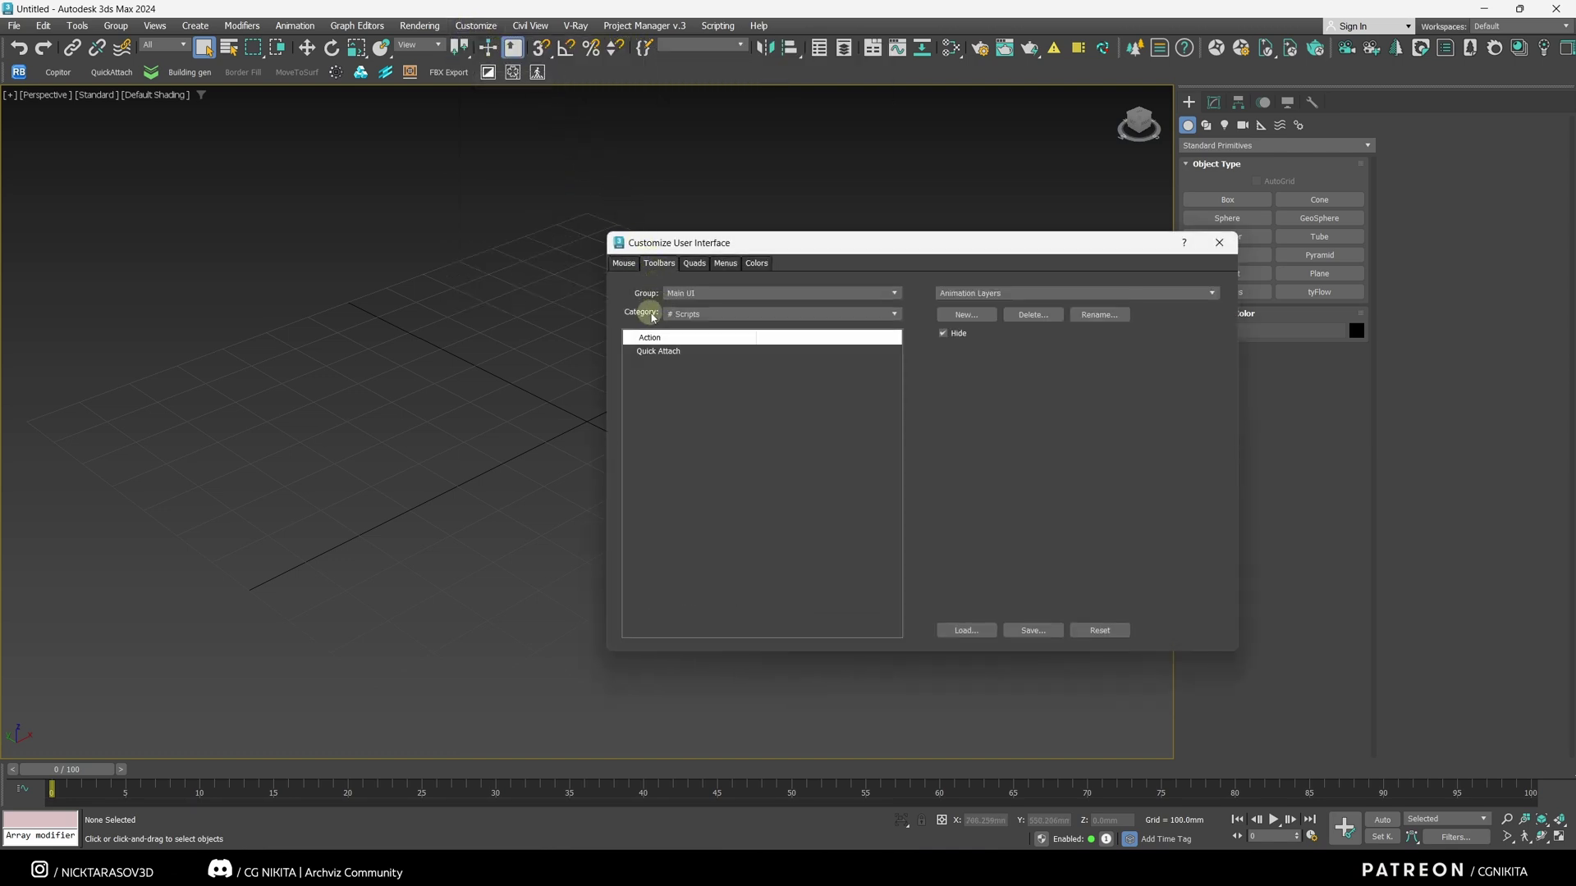
{"action": "left_click", "coordinate": [686, 315]}
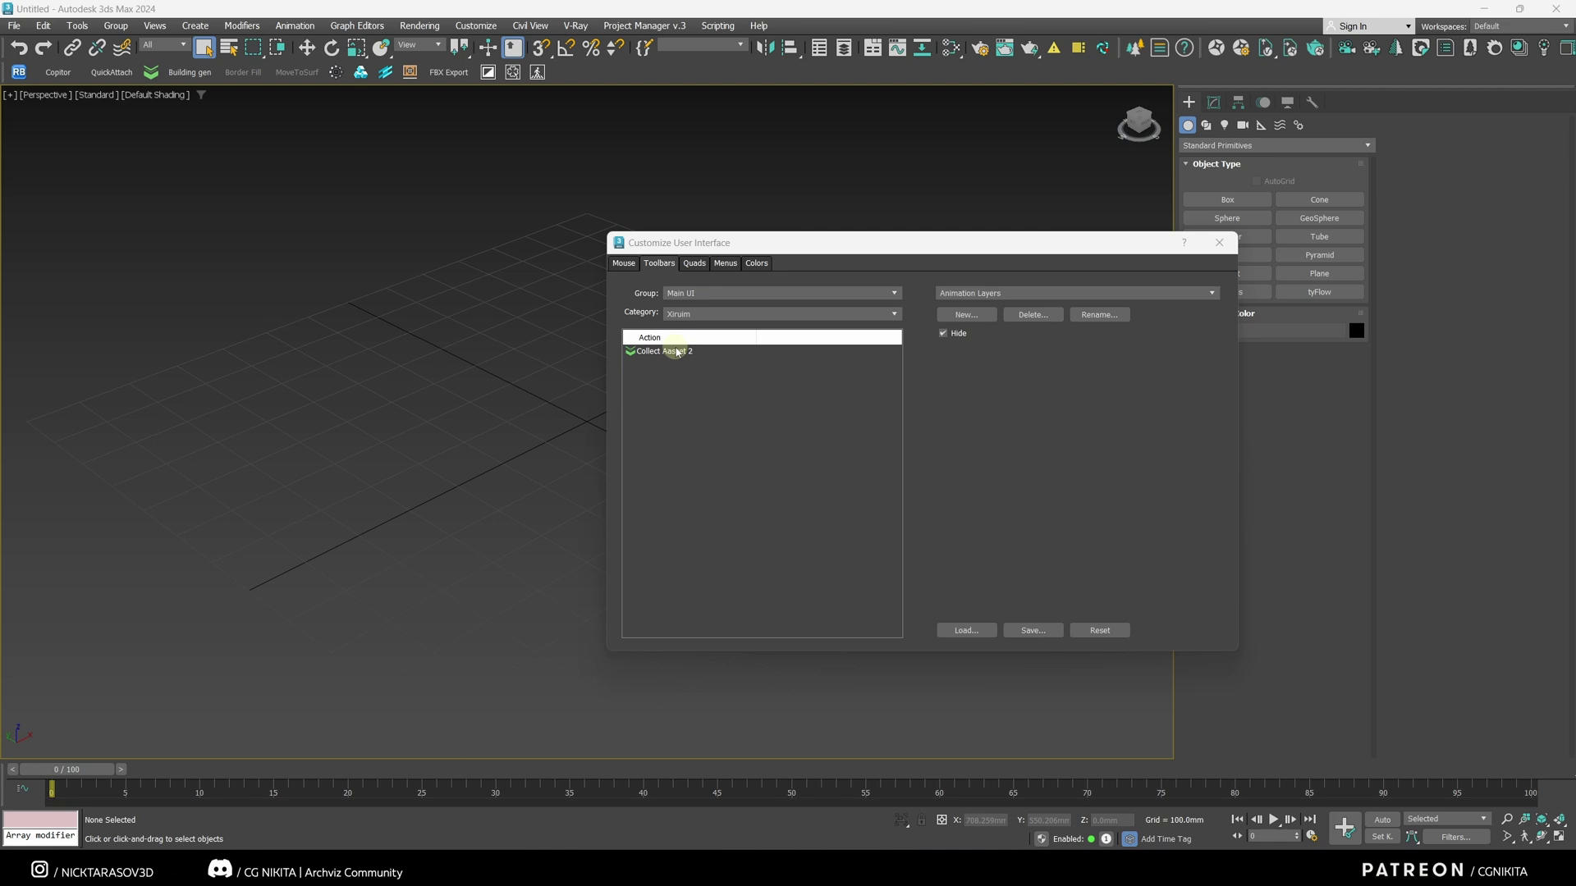
{"action": "left_click_drag", "start_coordinate": [673, 352], "coordinate": [562, 74]}
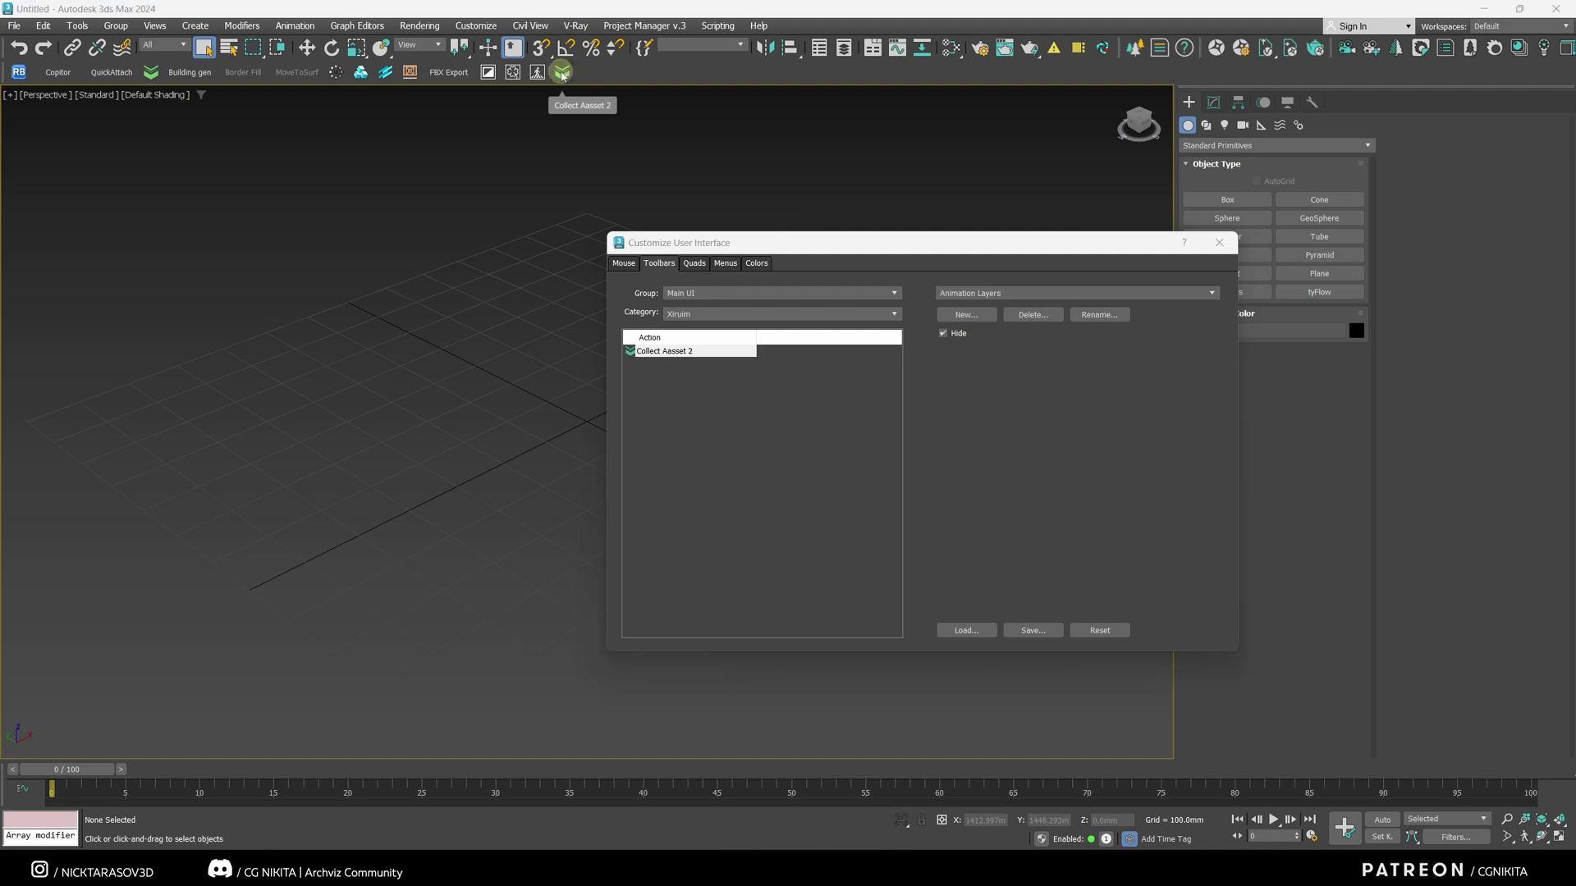
- Delete the Collect Aasset 2 button from the end of the script toolbar
{"action": "right_click", "coordinate": [562, 75]}
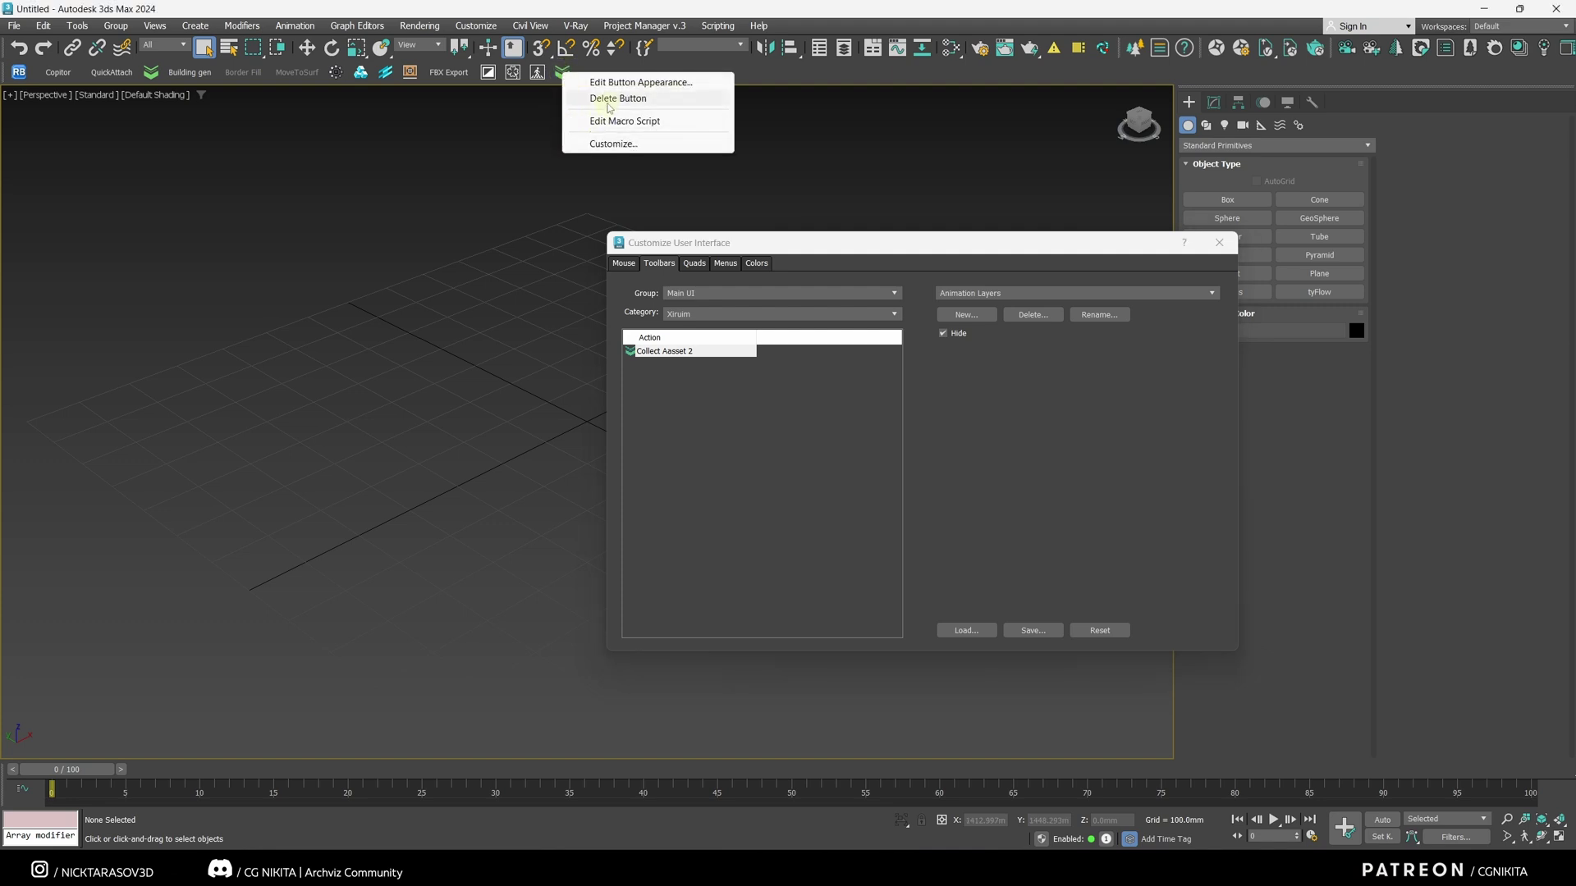
{"action": "left_click", "coordinate": [609, 98]}
{"action": "left_click", "coordinate": [753, 448]}
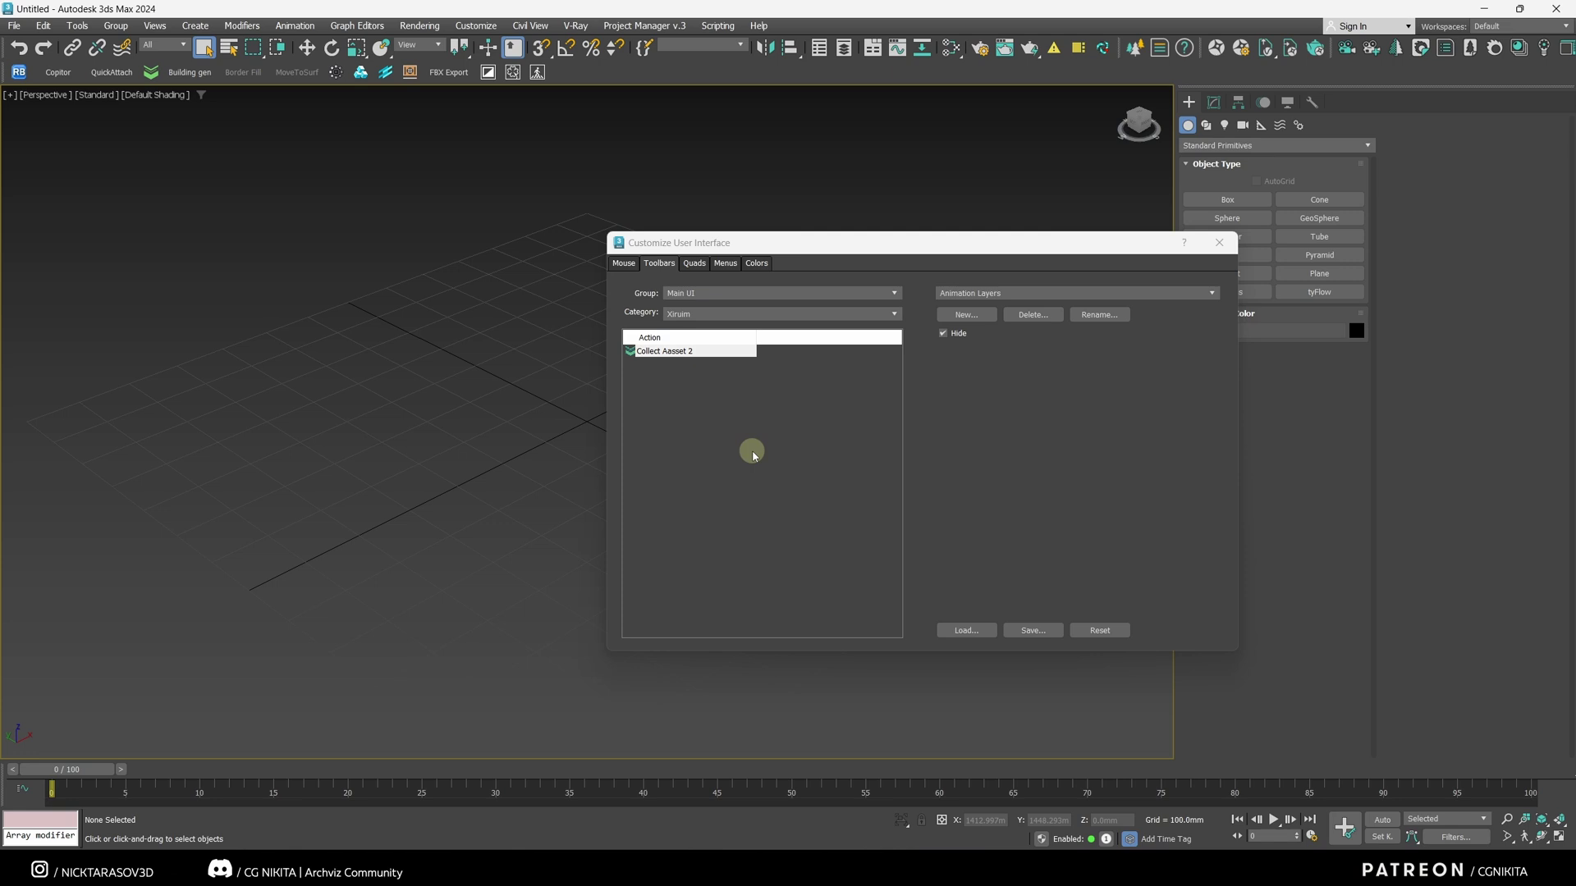
{"action": "left_click", "coordinate": [761, 460]}
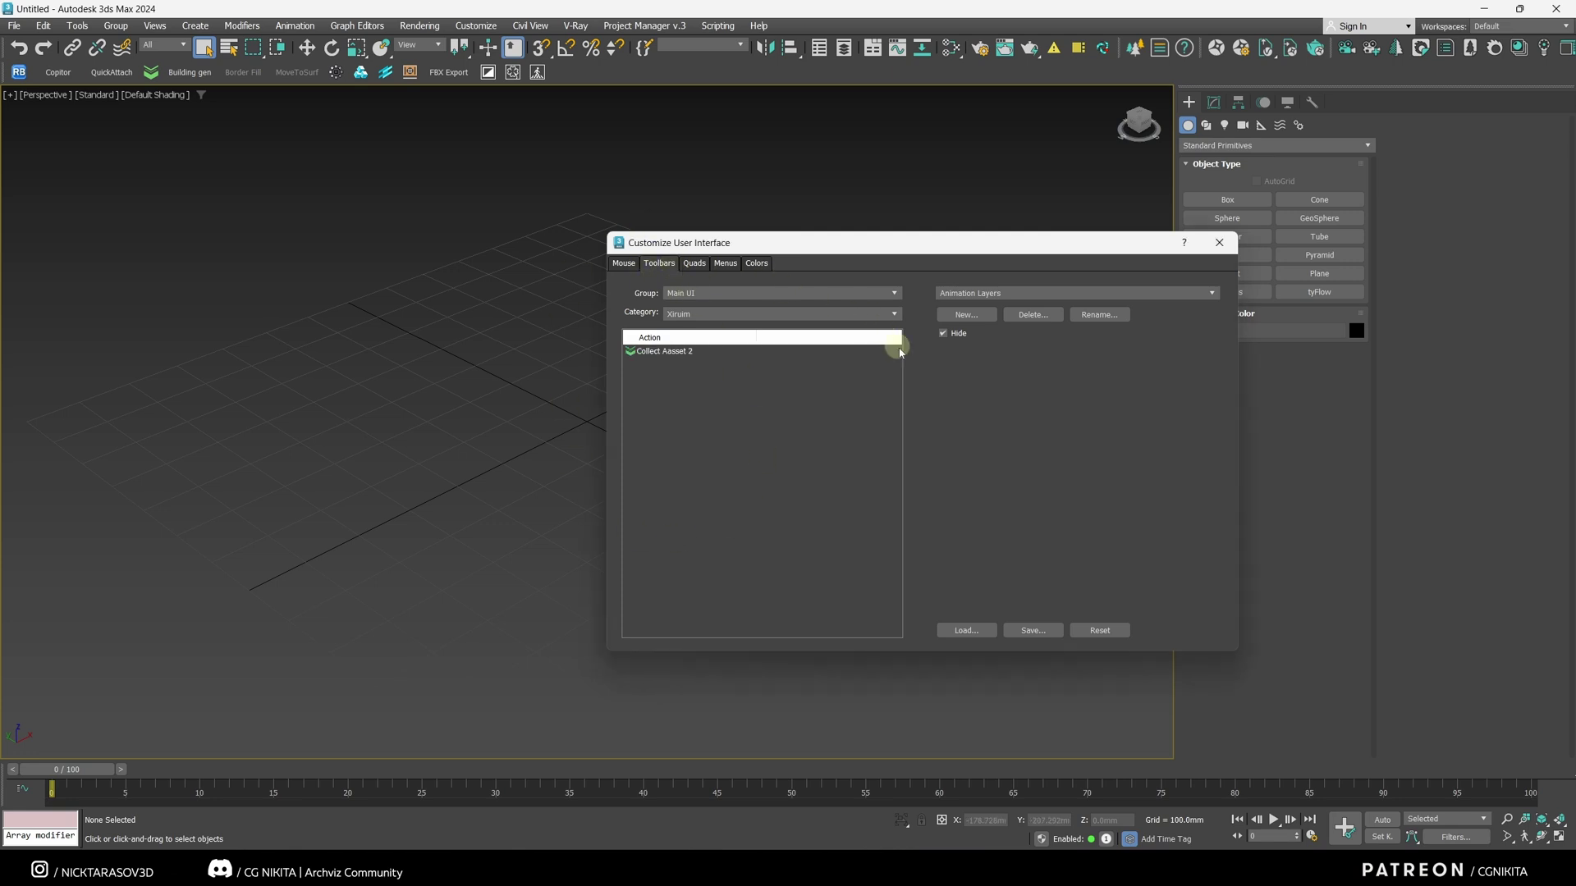
- Save the customized interface as Workspace1__usersave__ in the UI folder, overwriting the existing file
{"action": "left_click", "coordinate": [1031, 629]}
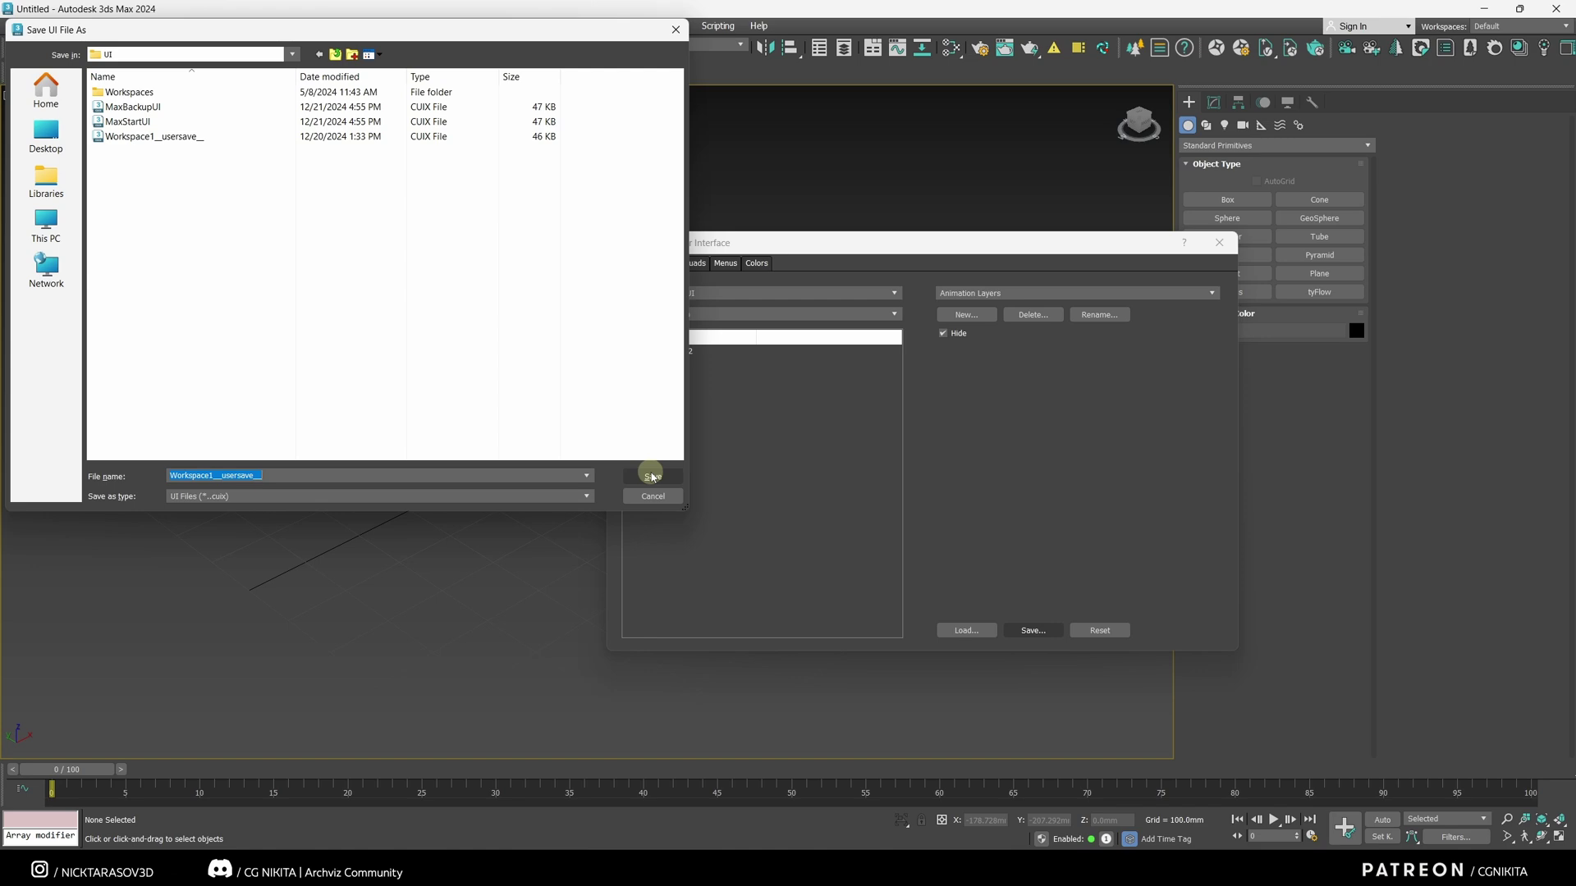
{"action": "left_click", "coordinate": [652, 476]}
{"action": "left_click", "coordinate": [882, 433]}
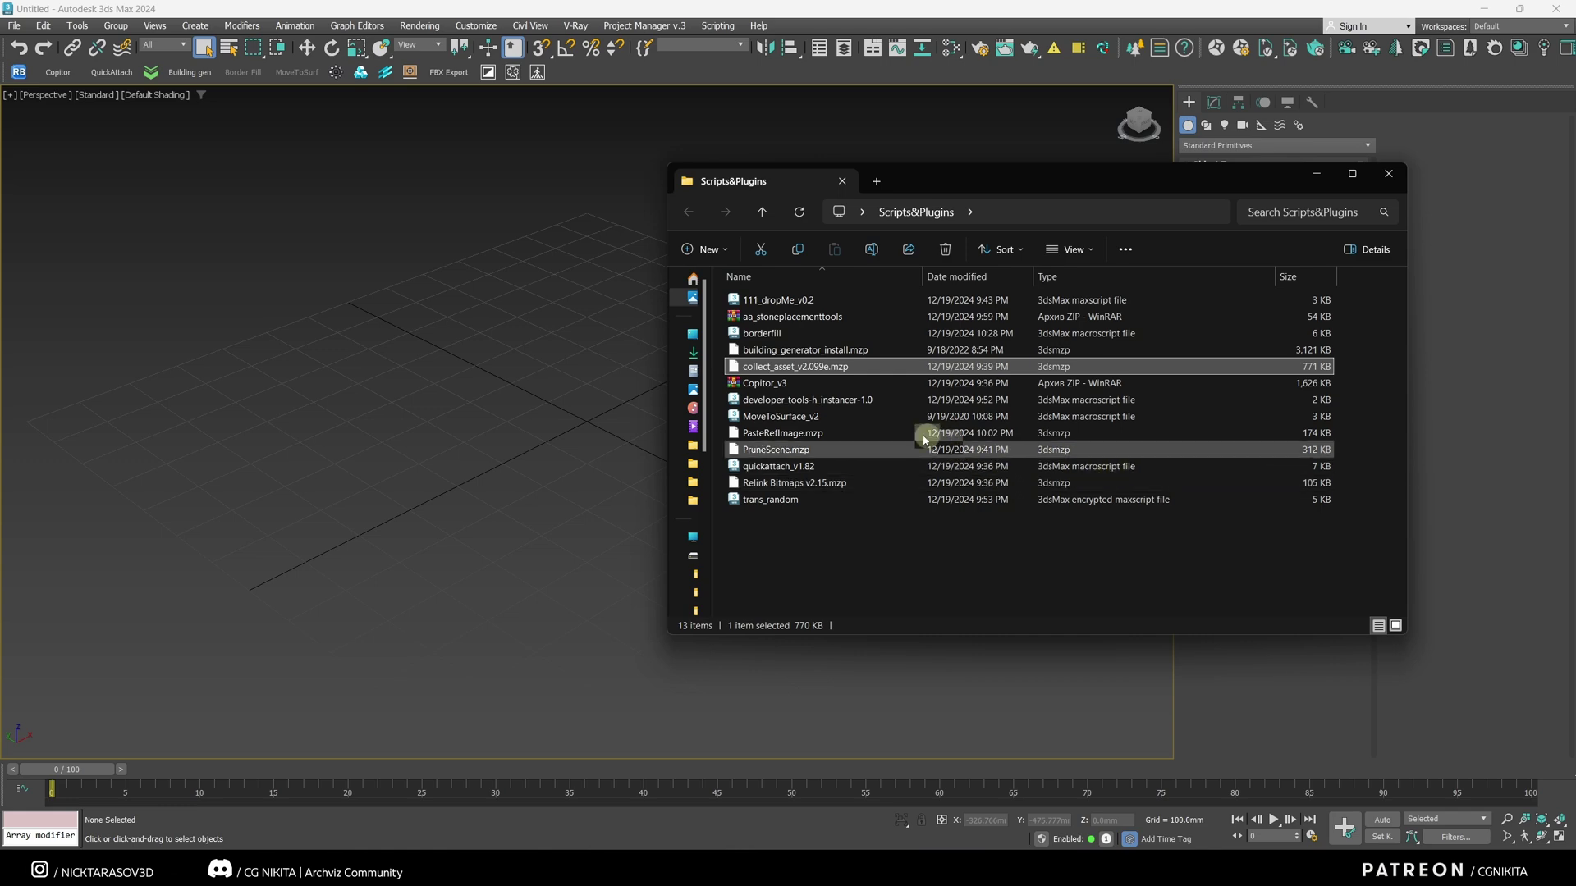
- Select quickattach_v1.82 in the Scripts&Plugins folder and open the 3ds Max 2024 scripts folder in another File Explorer window
{"action": "left_click", "coordinate": [903, 465]}
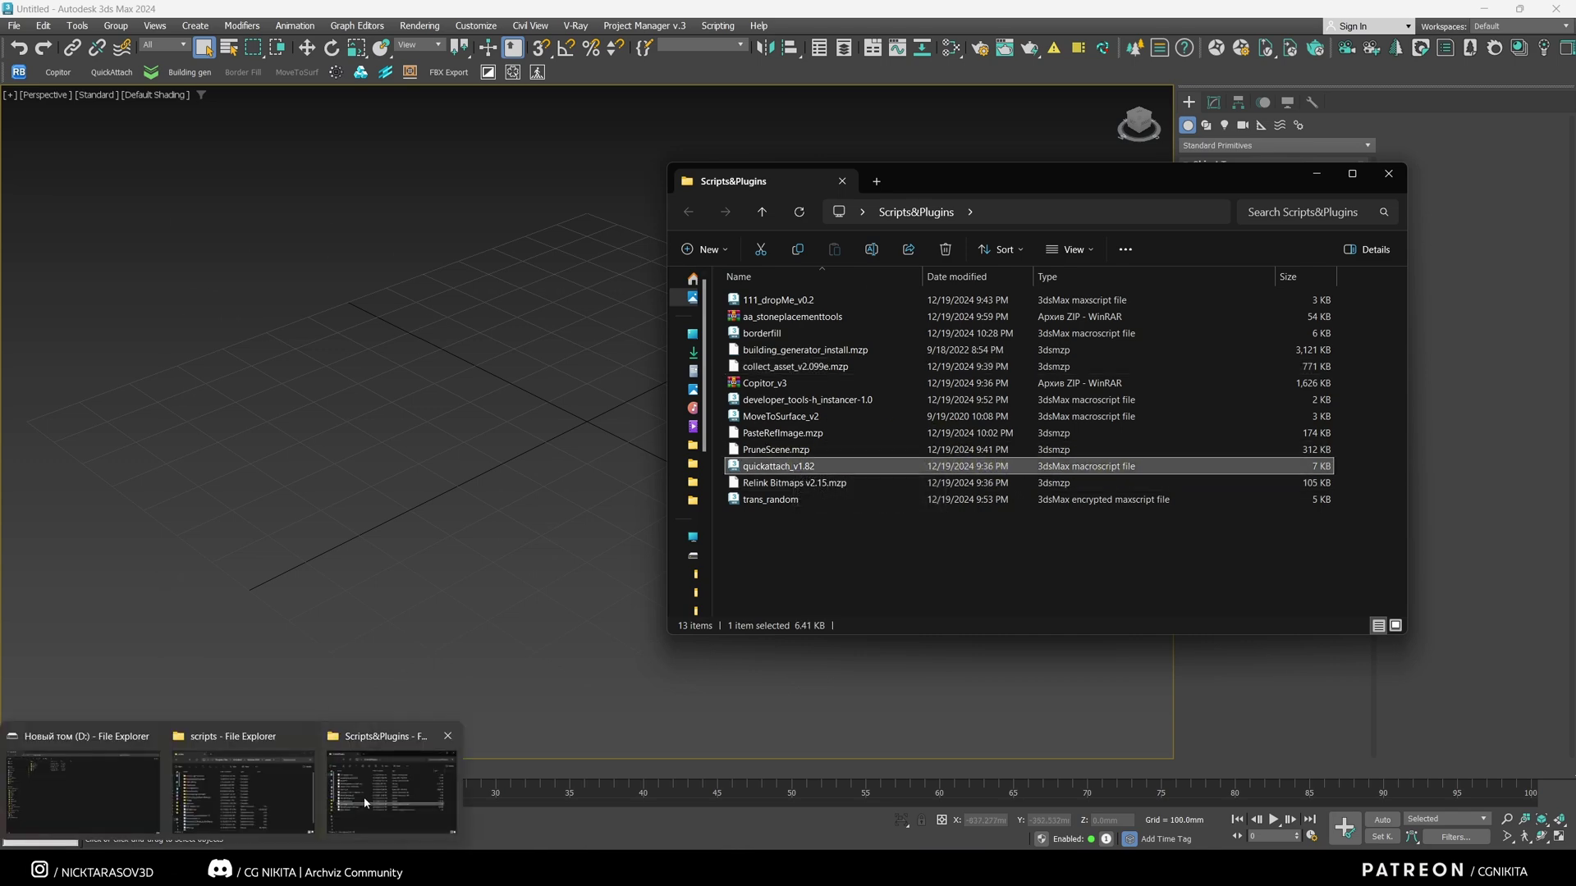
{"action": "left_click", "coordinate": [363, 796]}
{"action": "left_click", "coordinate": [601, 254]}
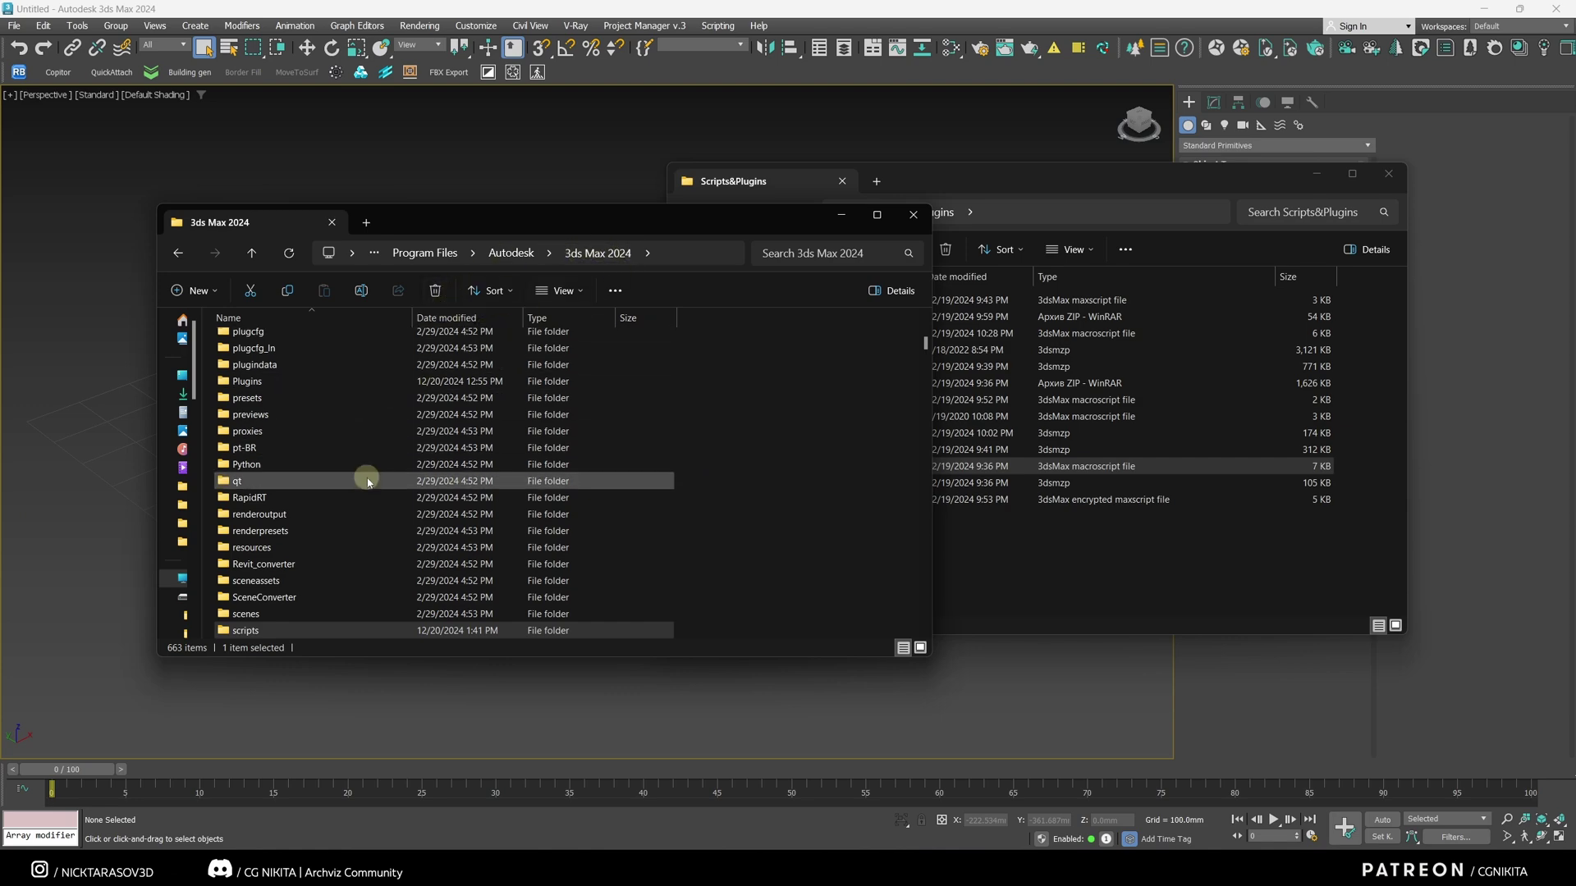
{"action": "double_click", "coordinate": [250, 629]}
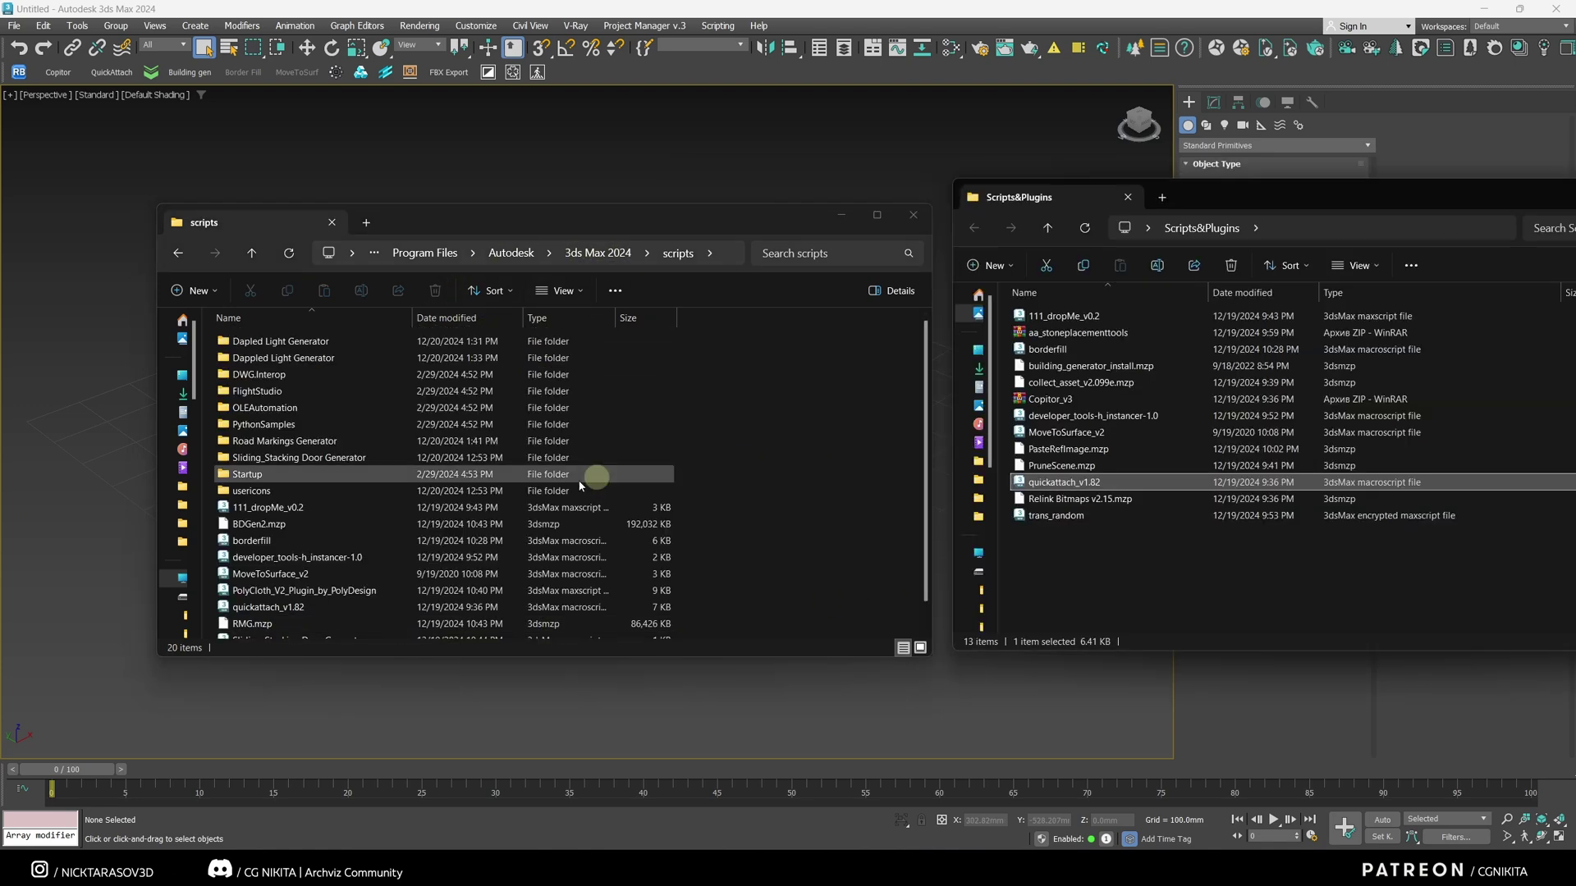
- Return to 3ds Max and load the MoveToSurface_v2 script from its scripts folder
{"action": "left_click", "coordinate": [693, 10]}
{"action": "left_click", "coordinate": [575, 351]}
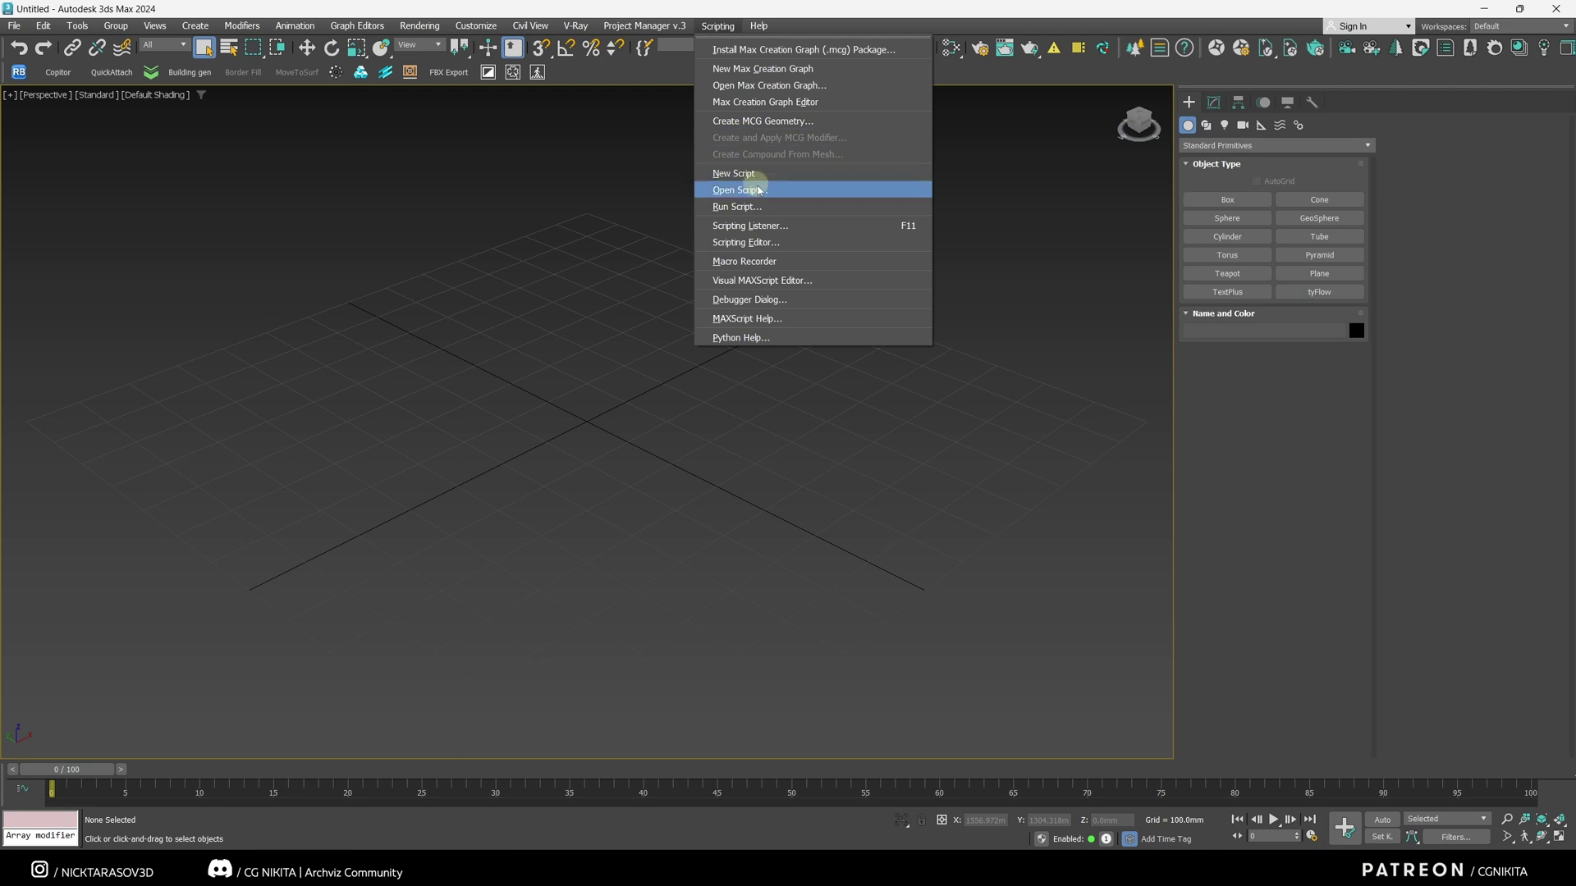
{"action": "left_click", "coordinate": [767, 192]}
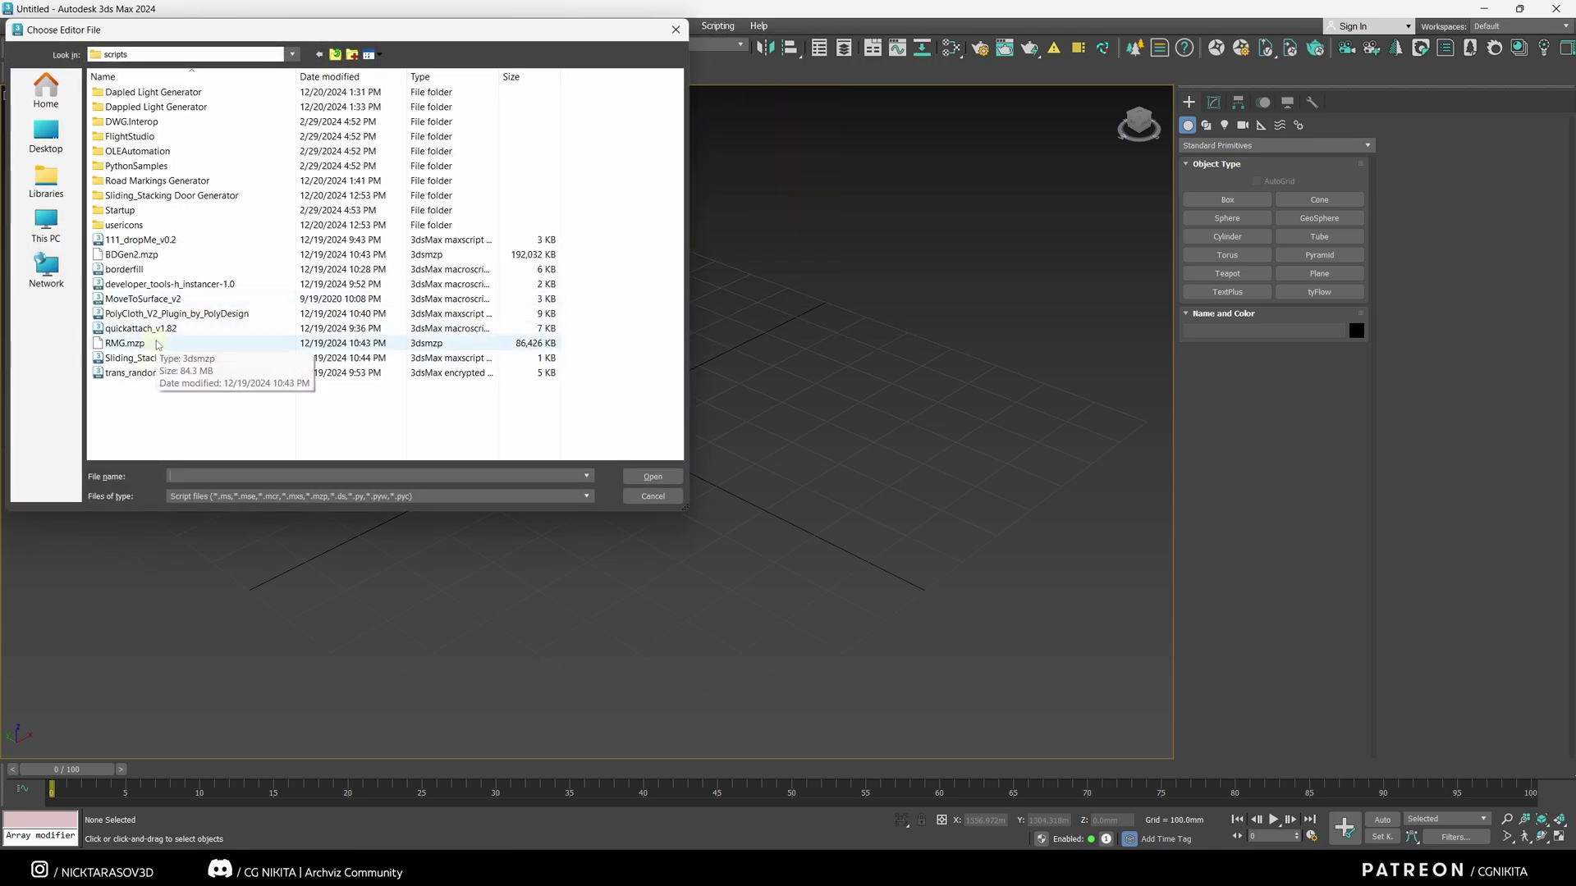
{"action": "left_click", "coordinate": [188, 300]}
{"action": "left_click", "coordinate": [648, 477]}
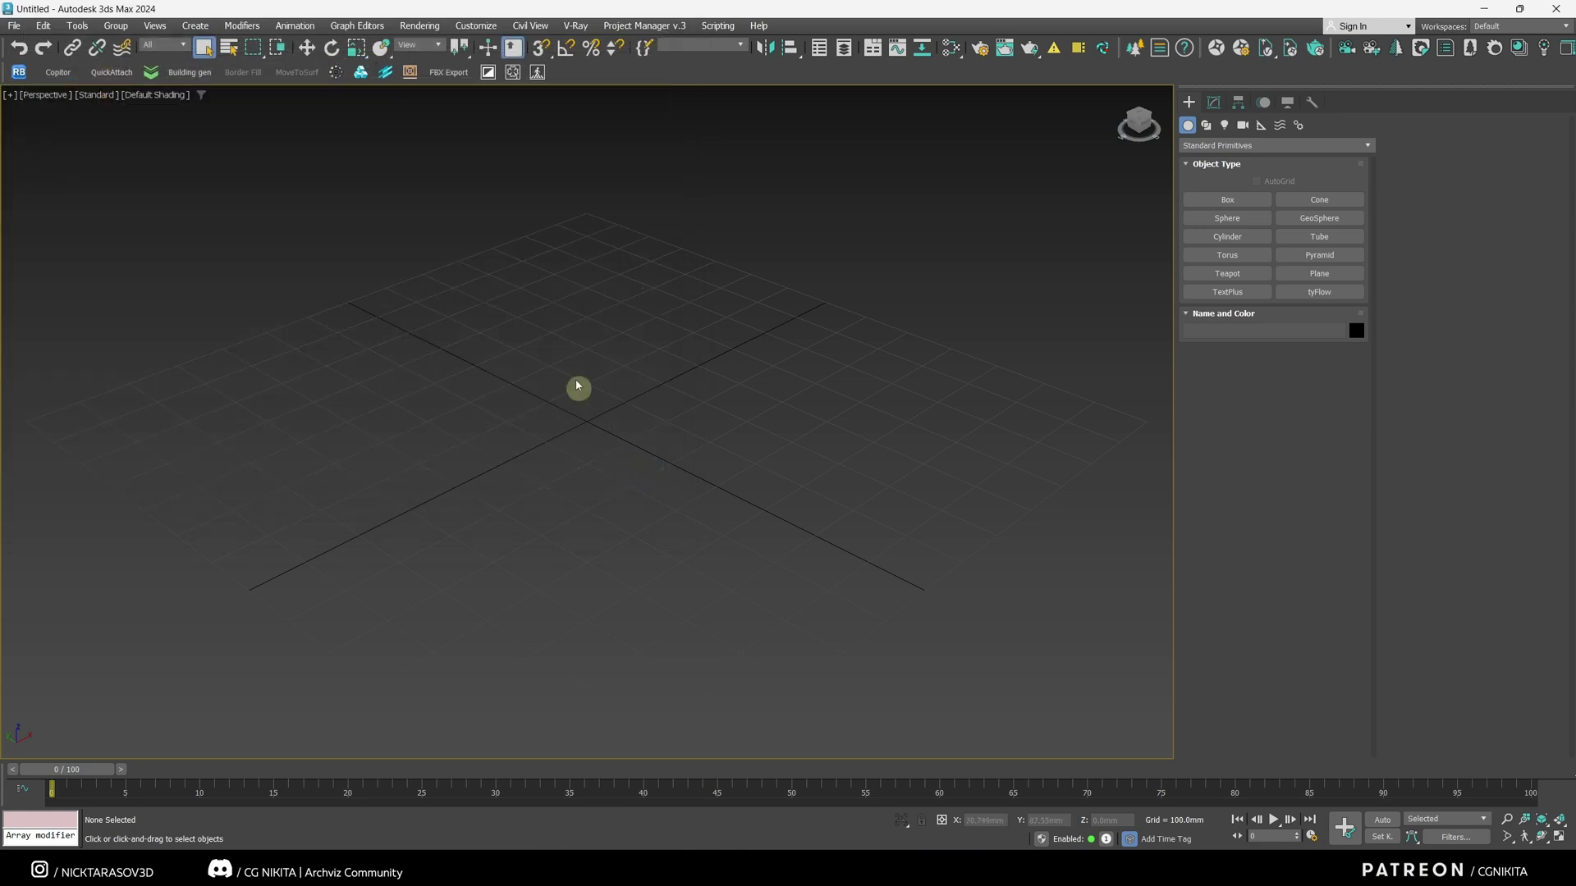
- Customize the user interface by adding the MoveToSurface_v2 action to the end of the script toolbar
{"action": "left_click", "coordinate": [473, 27]}
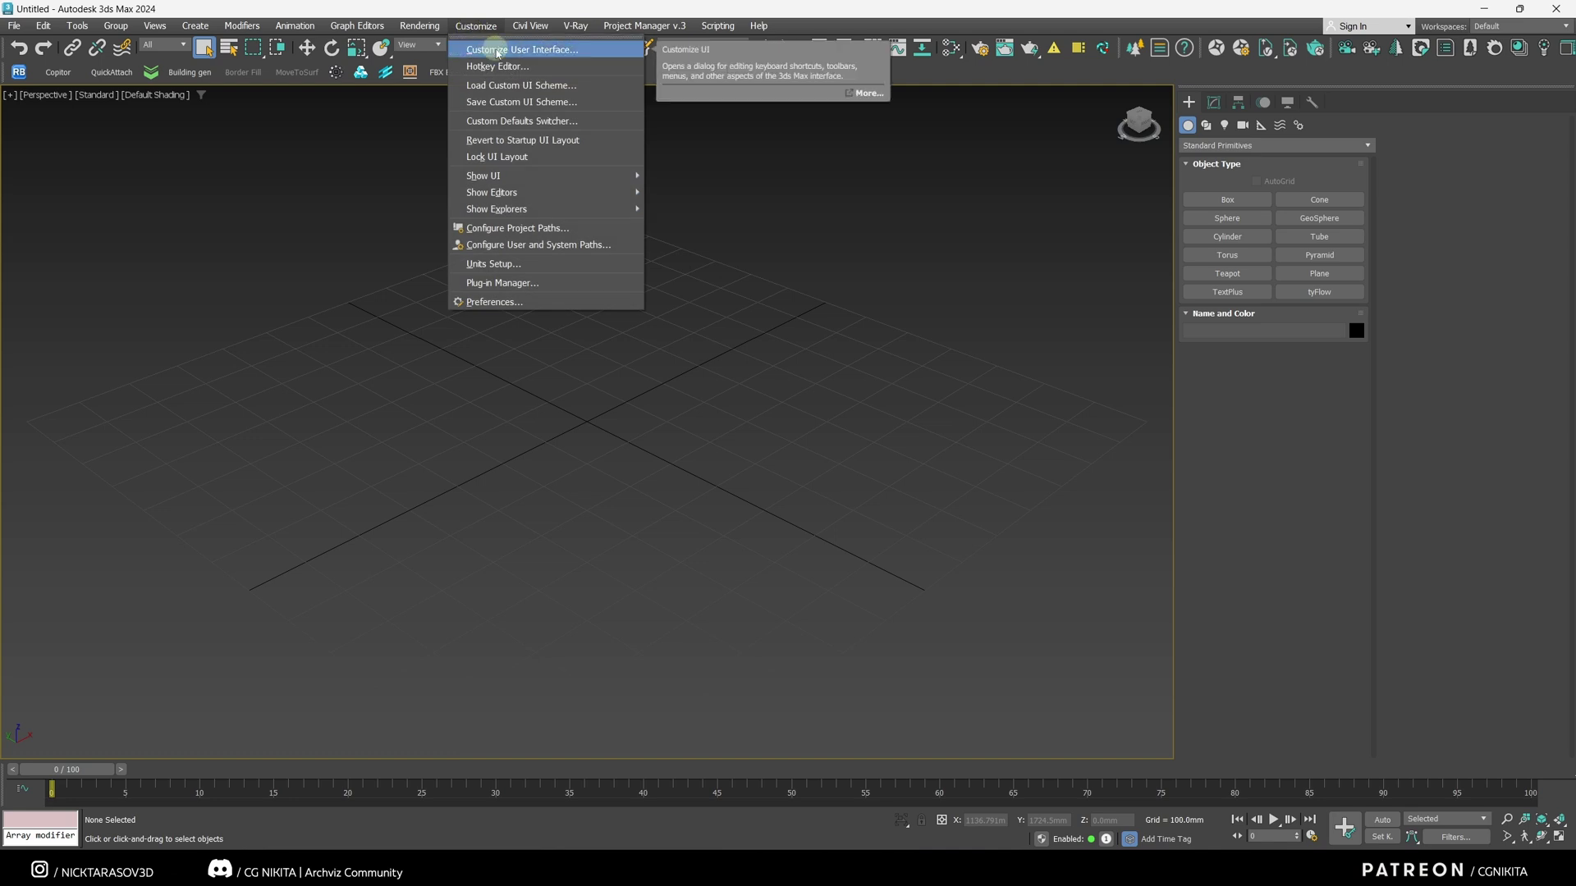
{"action": "left_click", "coordinate": [498, 50]}
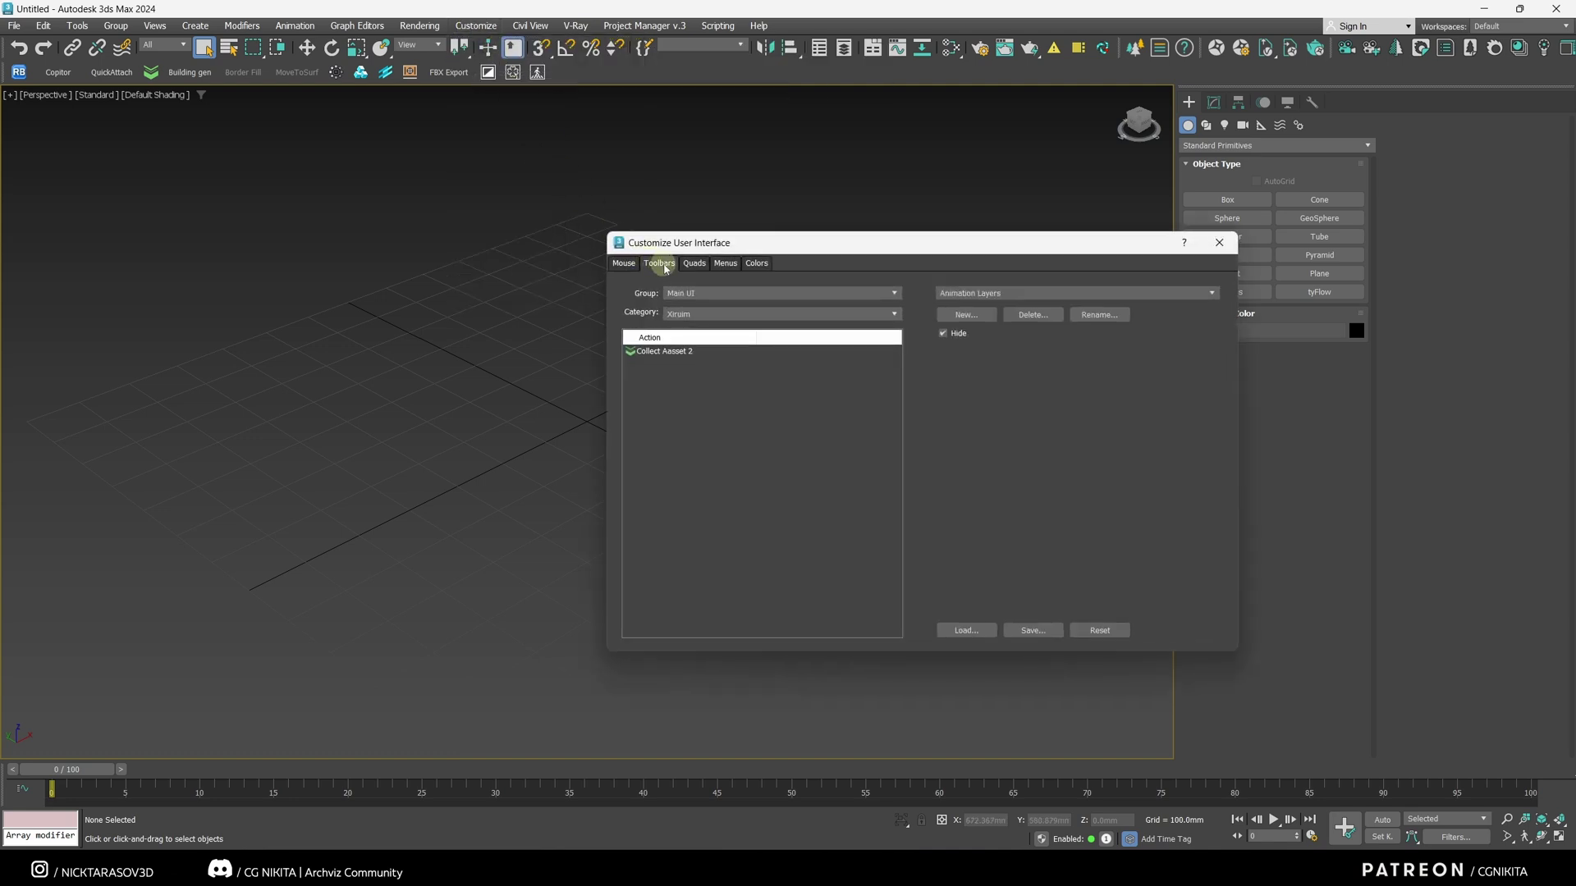
{"action": "left_click", "coordinate": [684, 314]}
{"action": "left_click", "coordinate": [850, 397]}
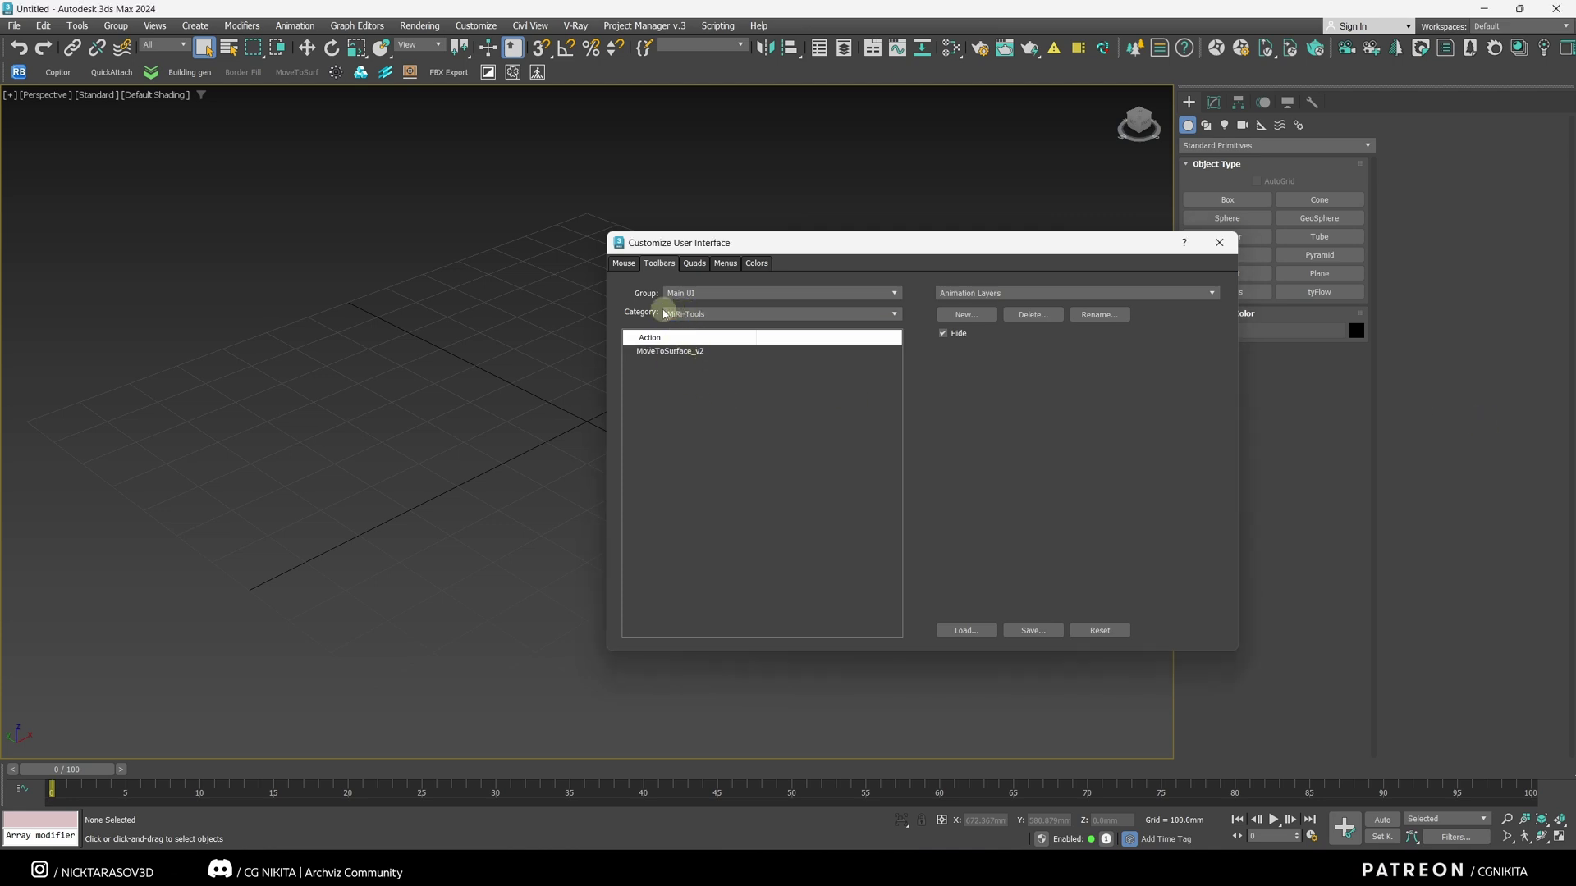
{"action": "left_click", "coordinate": [669, 352]}
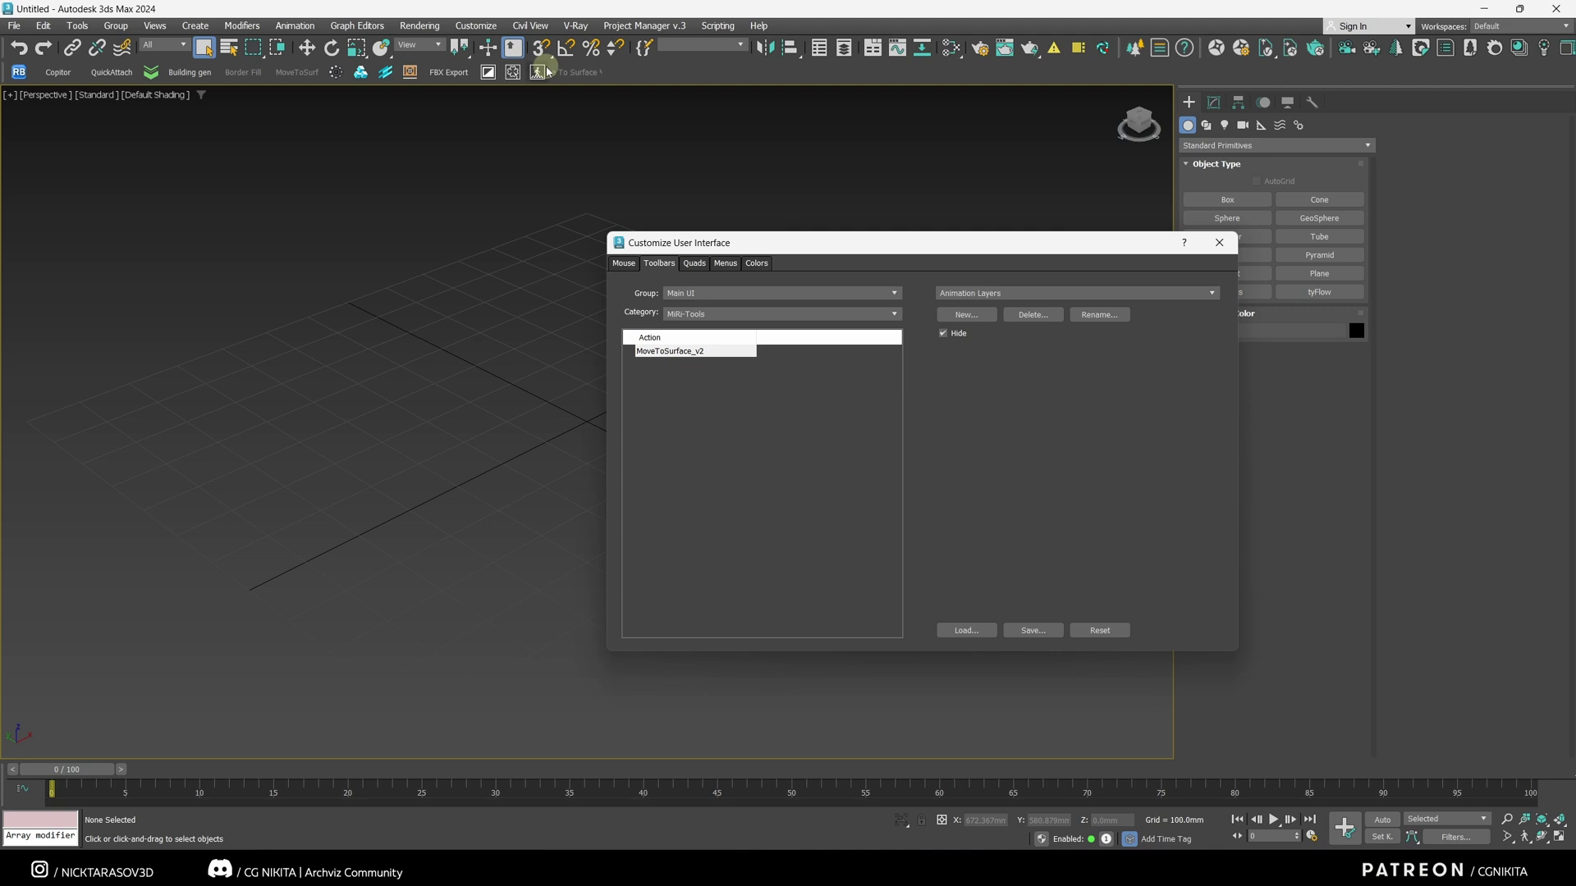
- Save the interface with the Move To Surface button as Workspace1__usersave__, replacing the existing file
{"action": "left_click", "coordinate": [1032, 630]}
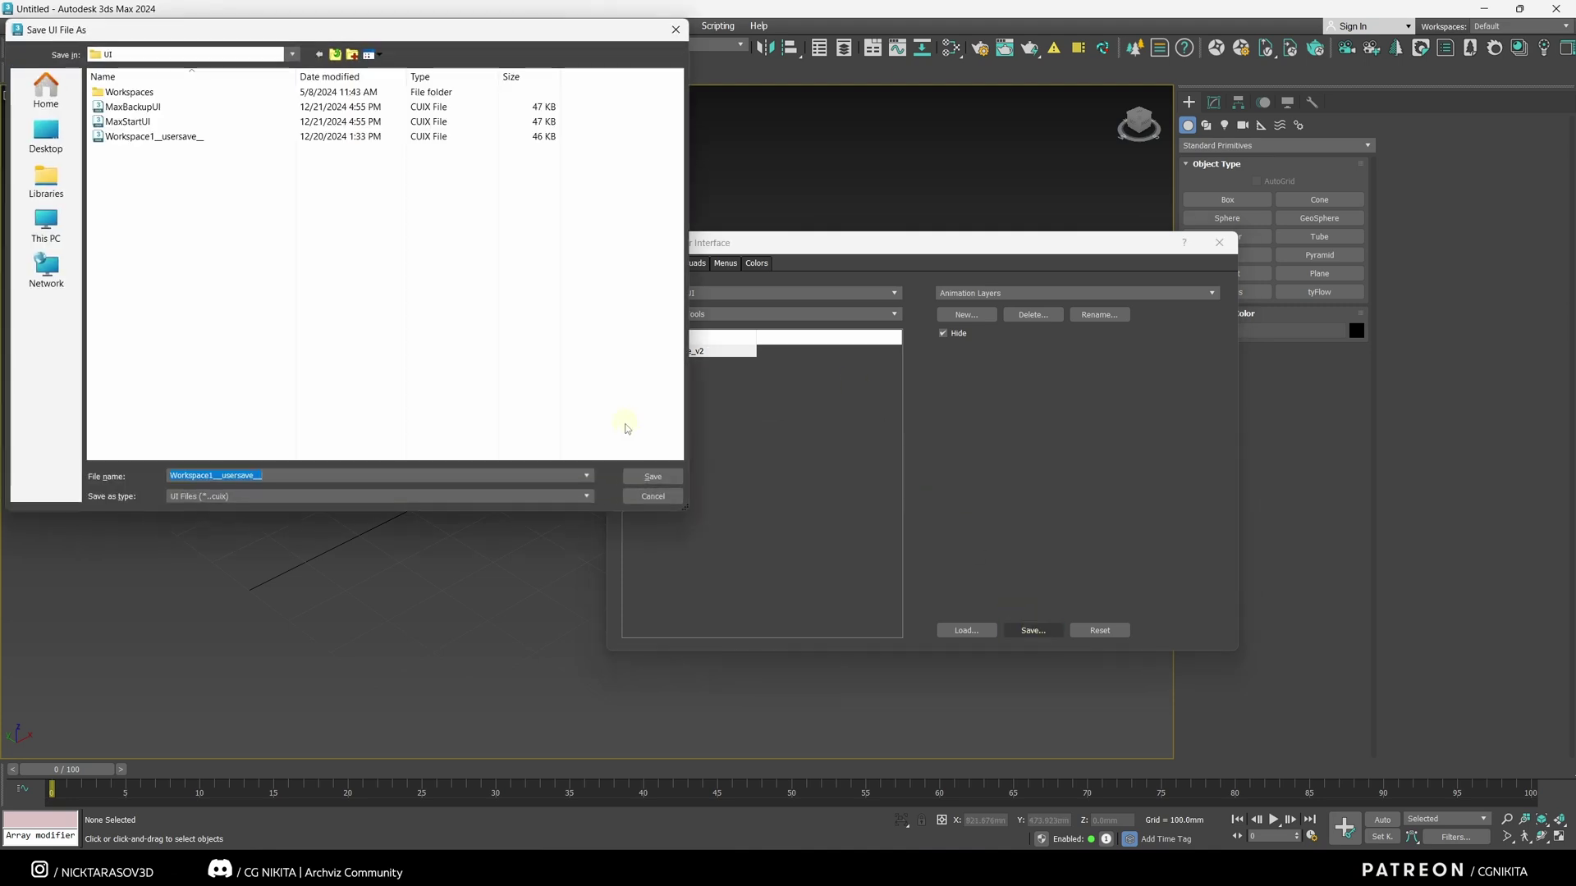
{"action": "left_click", "coordinate": [640, 469]}
{"action": "left_click", "coordinate": [837, 435]}
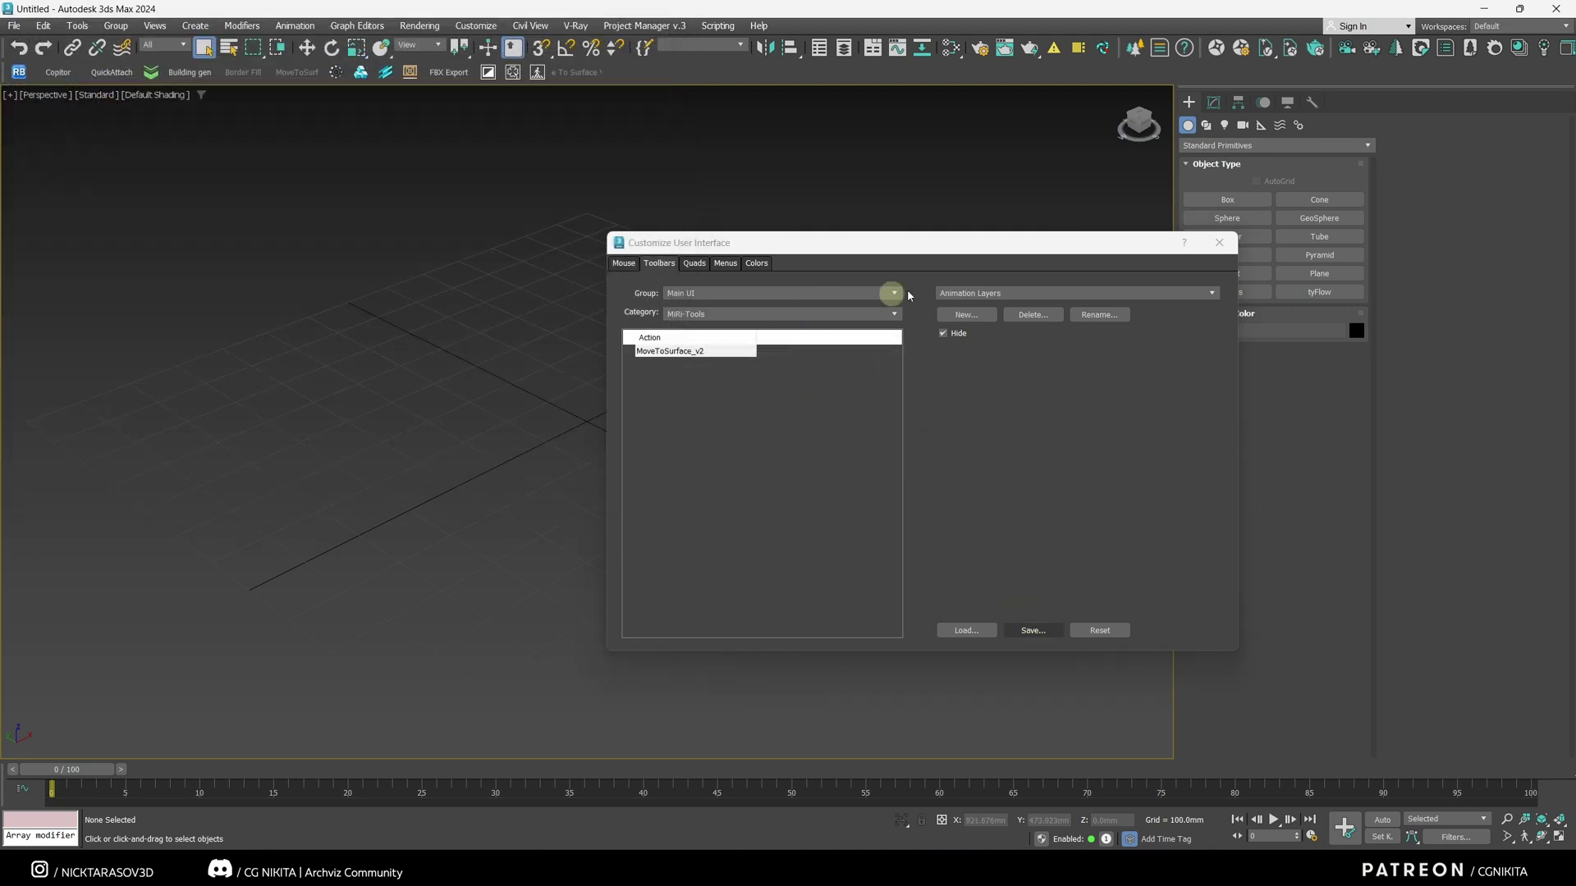
- Look at the appearance settings of the Move To Surface toolbar button and accept them
{"action": "right_click", "coordinate": [574, 76]}
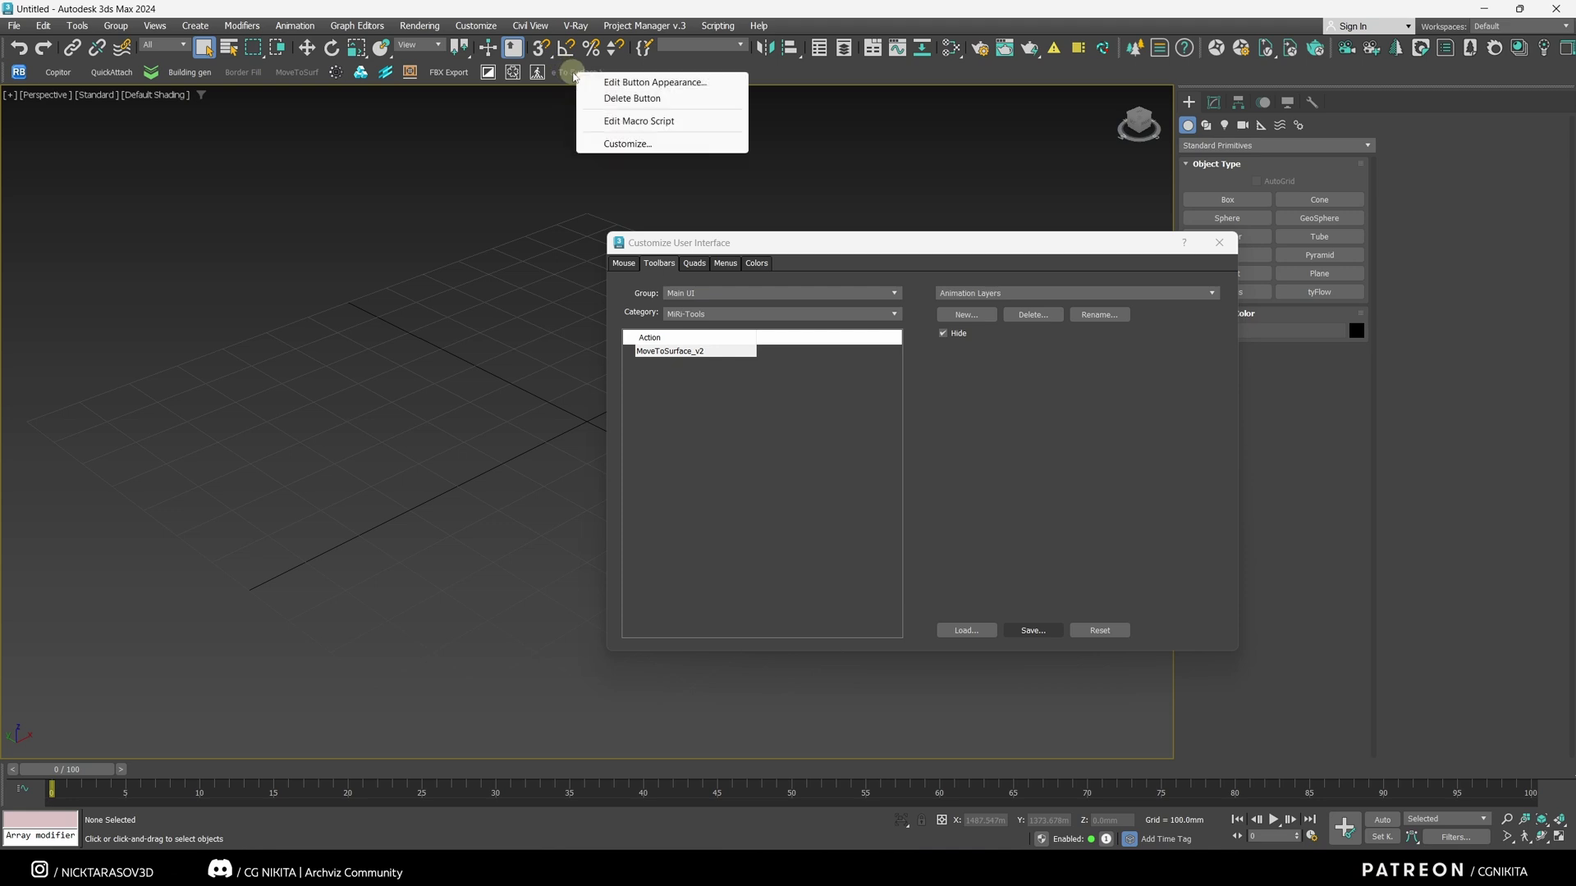
{"action": "left_click", "coordinate": [648, 82]}
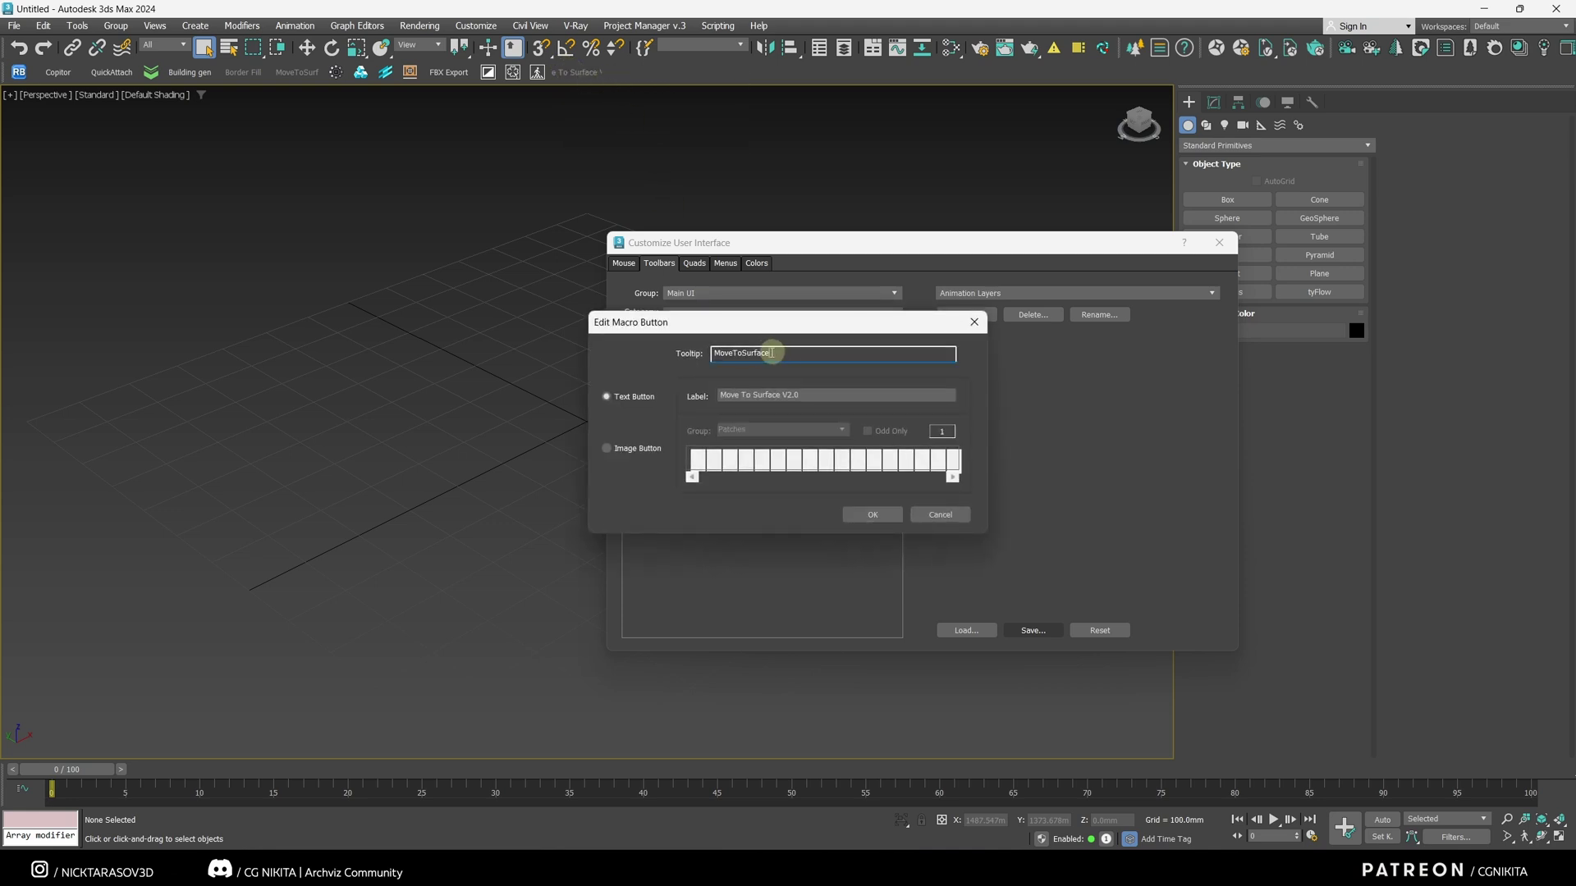
{"action": "left_click", "coordinate": [872, 515]}
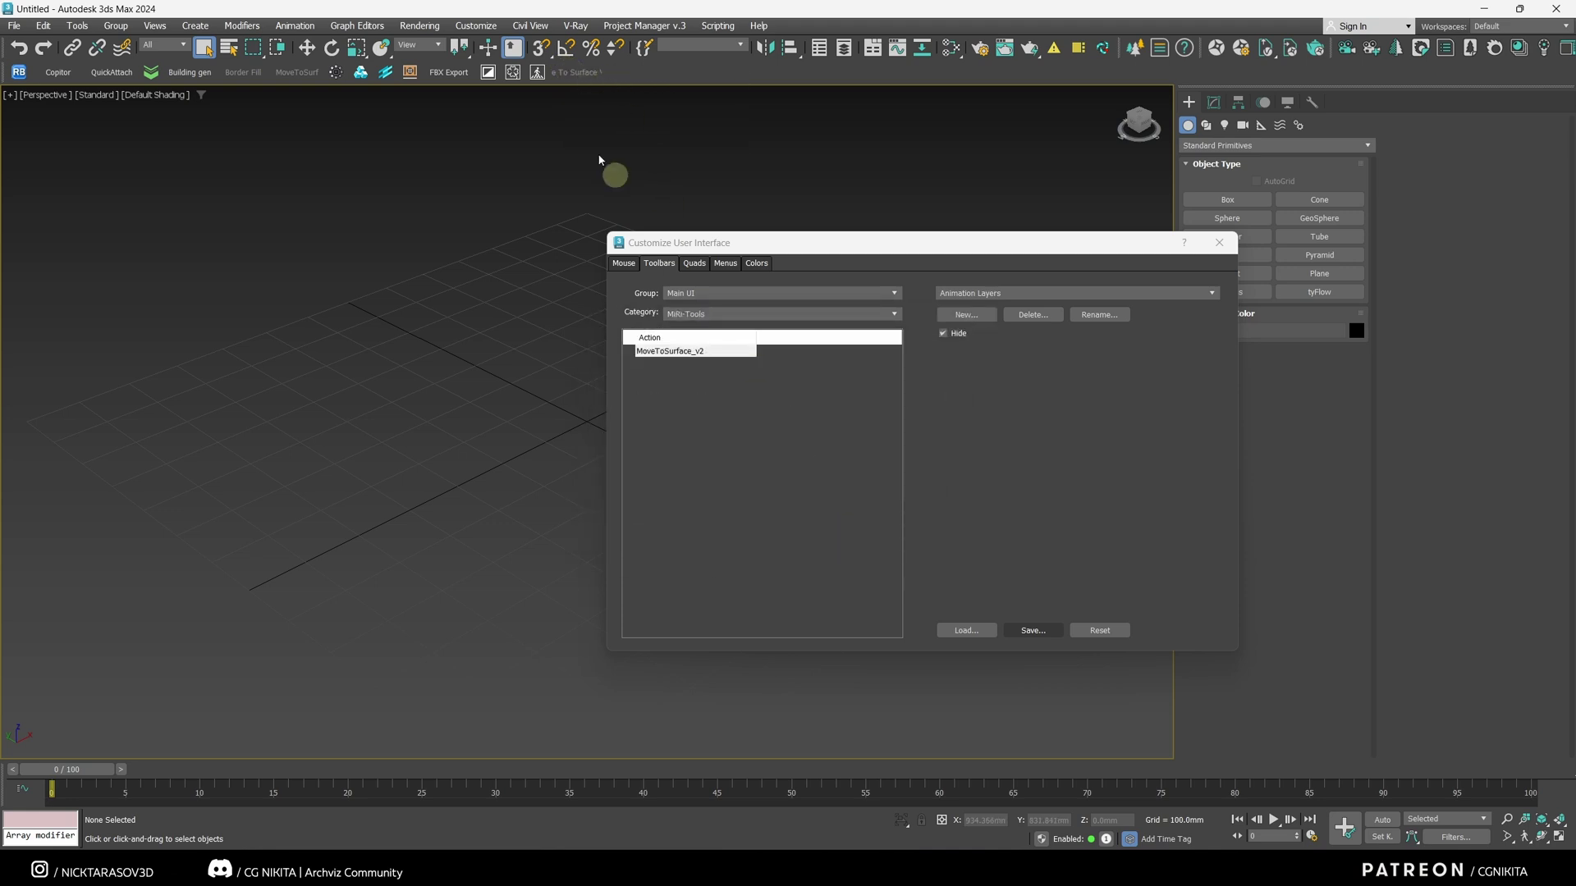
- Delete the newly added Move To Surface button from the end of the script toolbar
{"action": "right_click", "coordinate": [578, 76]}
{"action": "left_click", "coordinate": [604, 97]}
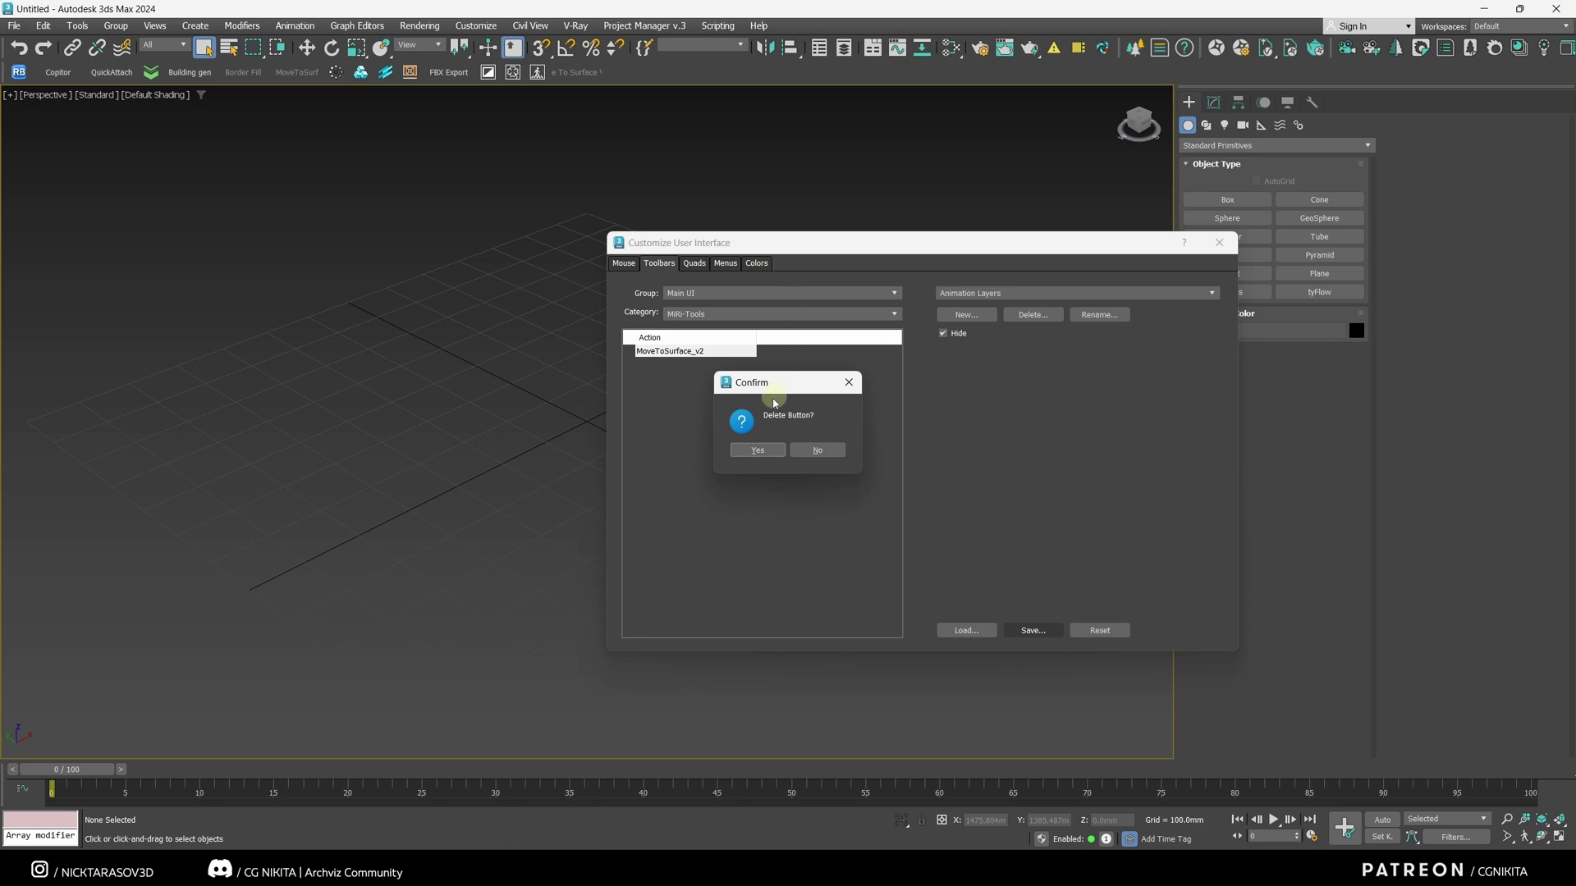
{"action": "left_click", "coordinate": [758, 450]}
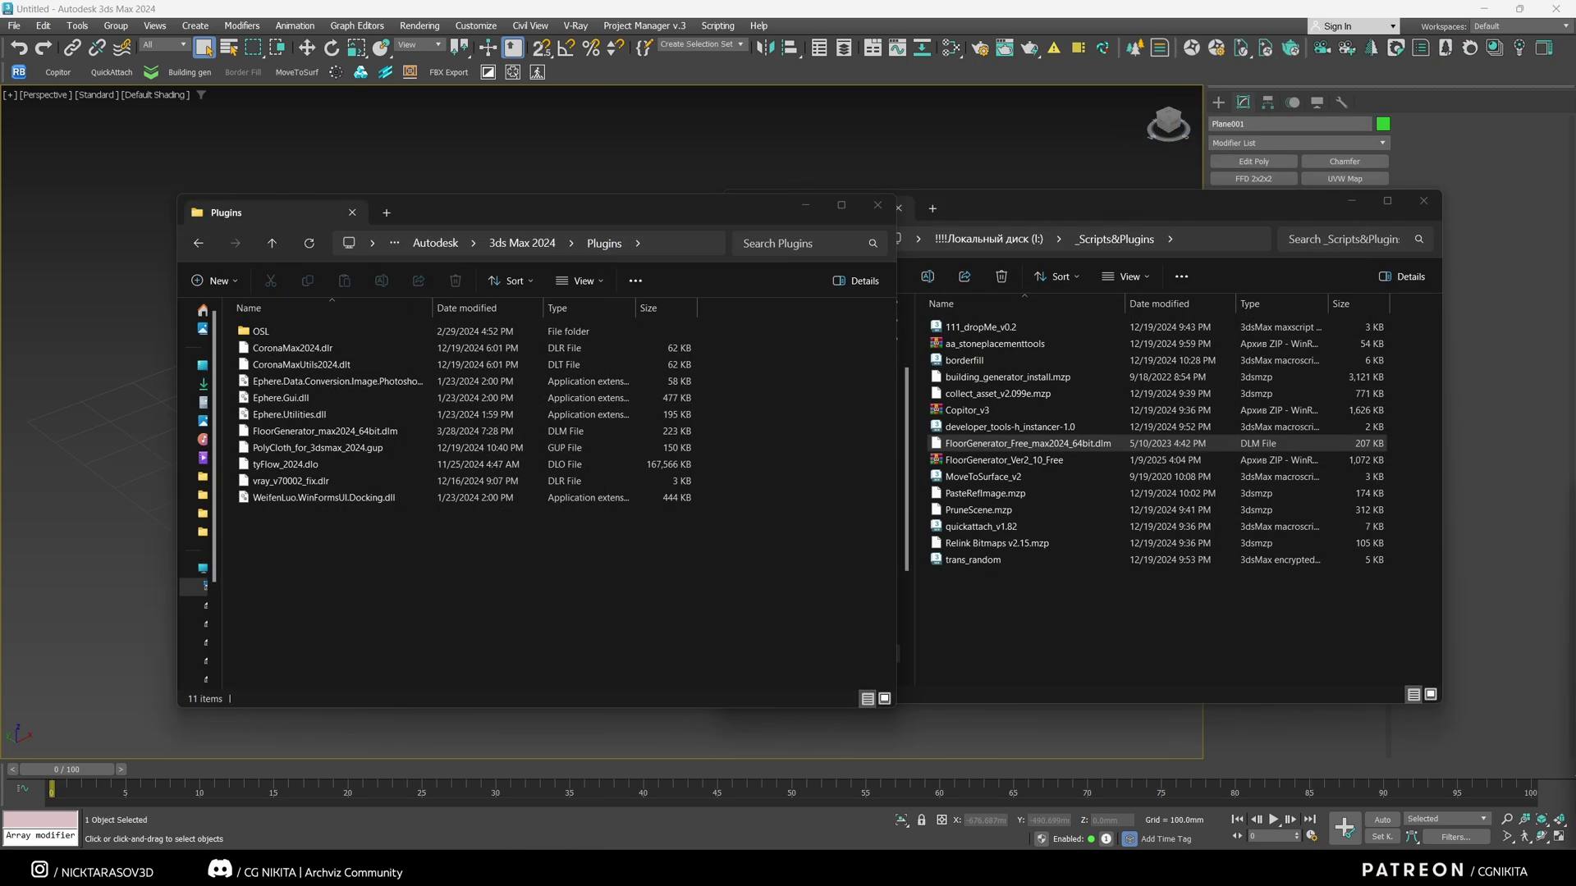
- Copy FloorGenerator_Free_max2024_64bit.dlm from the _Scripts&Plugins folder into the 3ds Max 2024 Plugins folder
{"action": "left_click", "coordinate": [974, 445]}
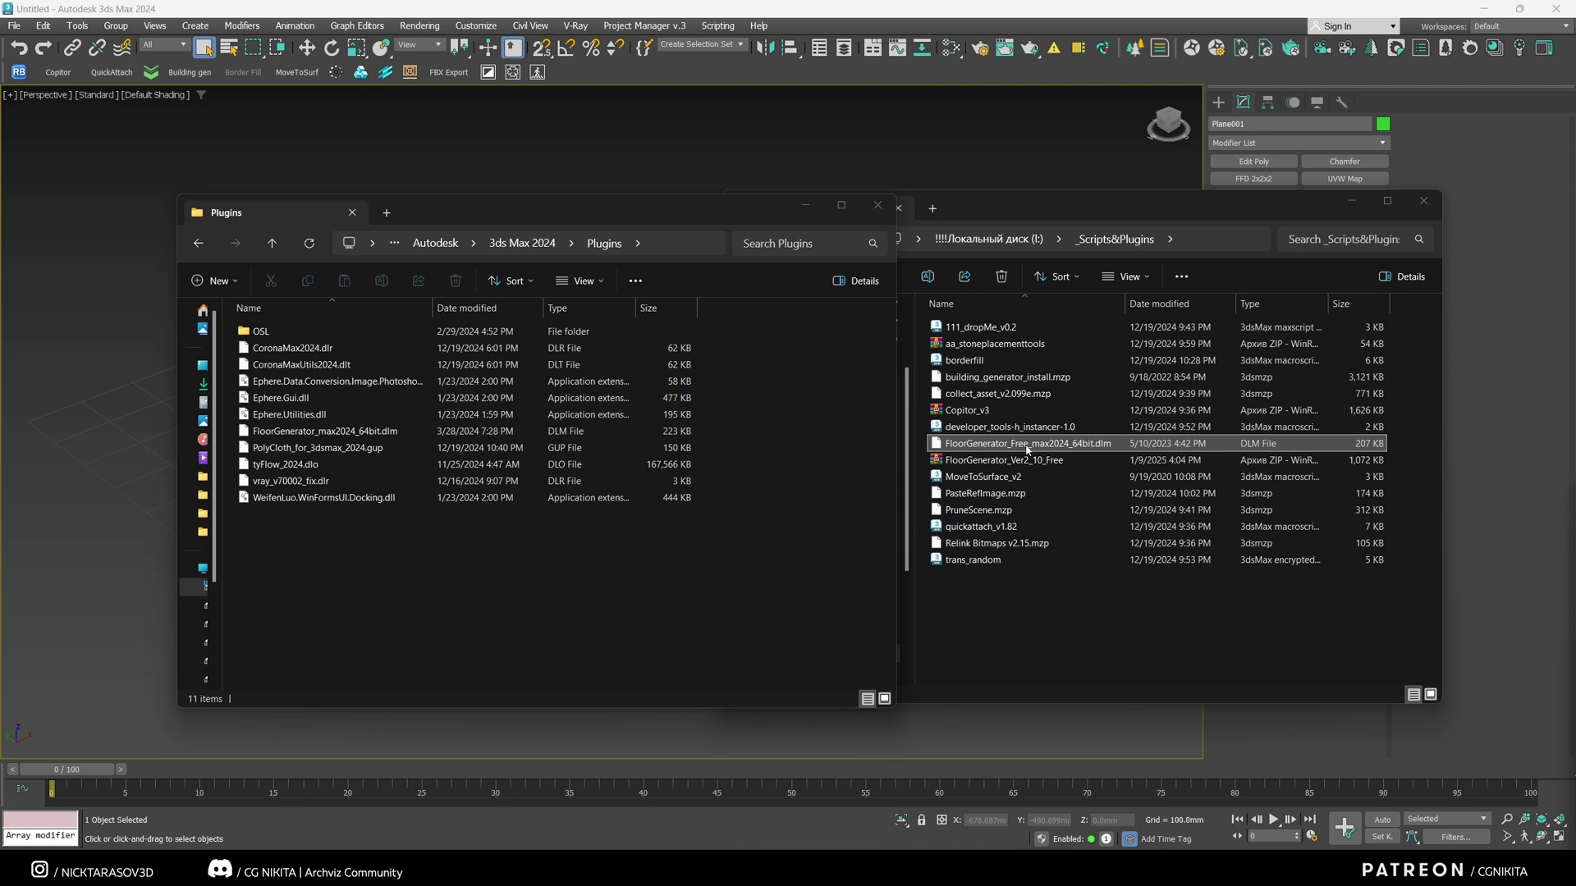
{"action": "left_click_drag", "start_coordinate": [1010, 447], "coordinate": [293, 548]}
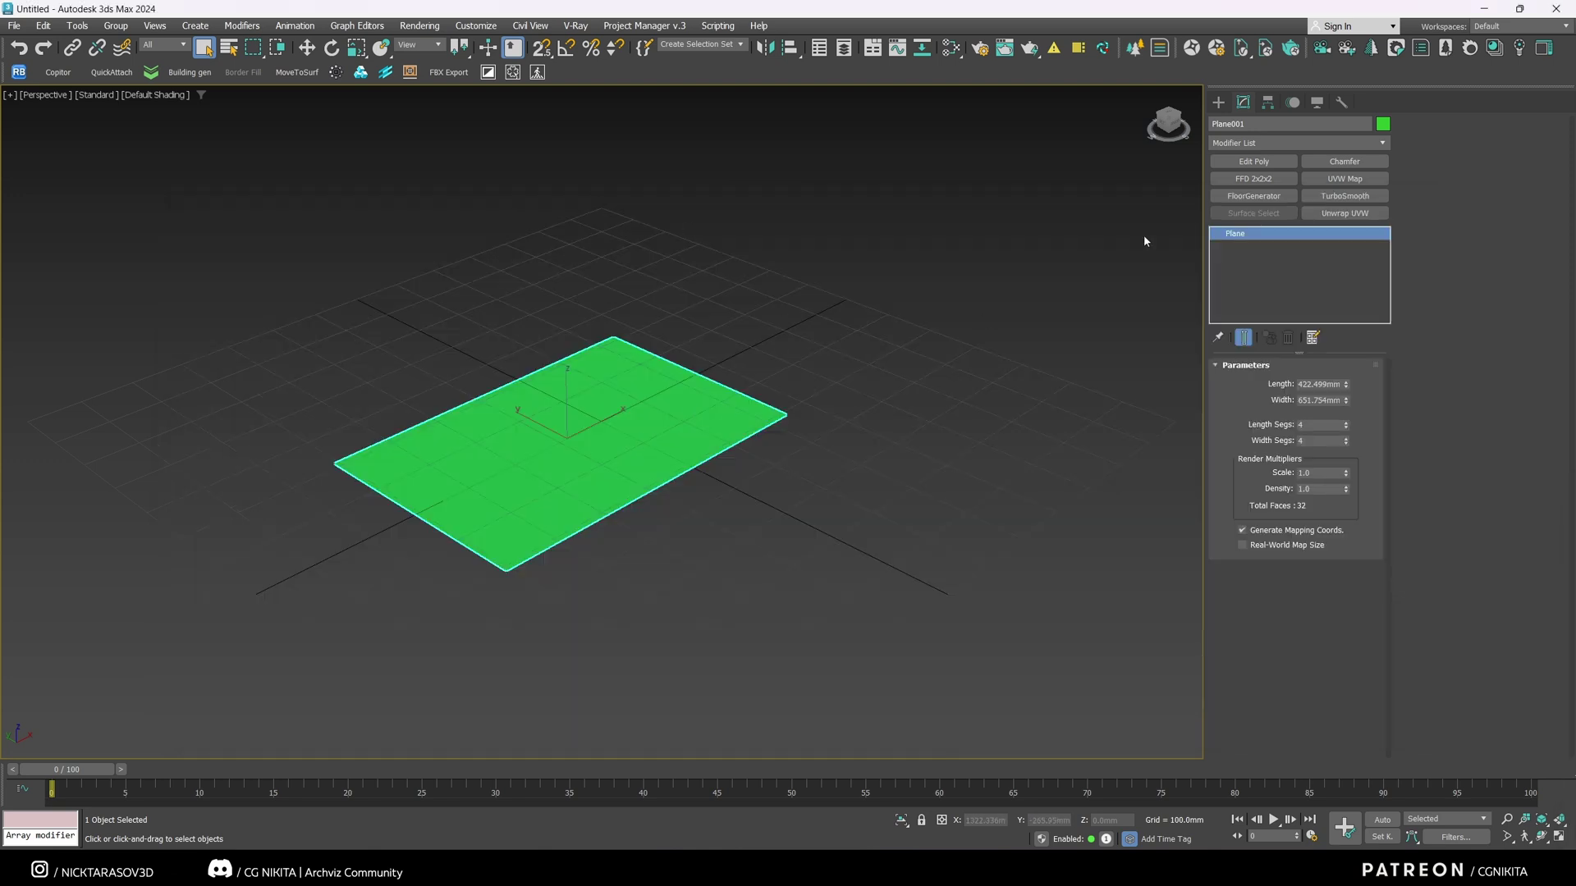
- Find the FloorGenerator modifier with "fl" and apply it to the selected plane
{"action": "left_click", "coordinate": [1382, 144]}
{"action": "type", "text": "fl"}
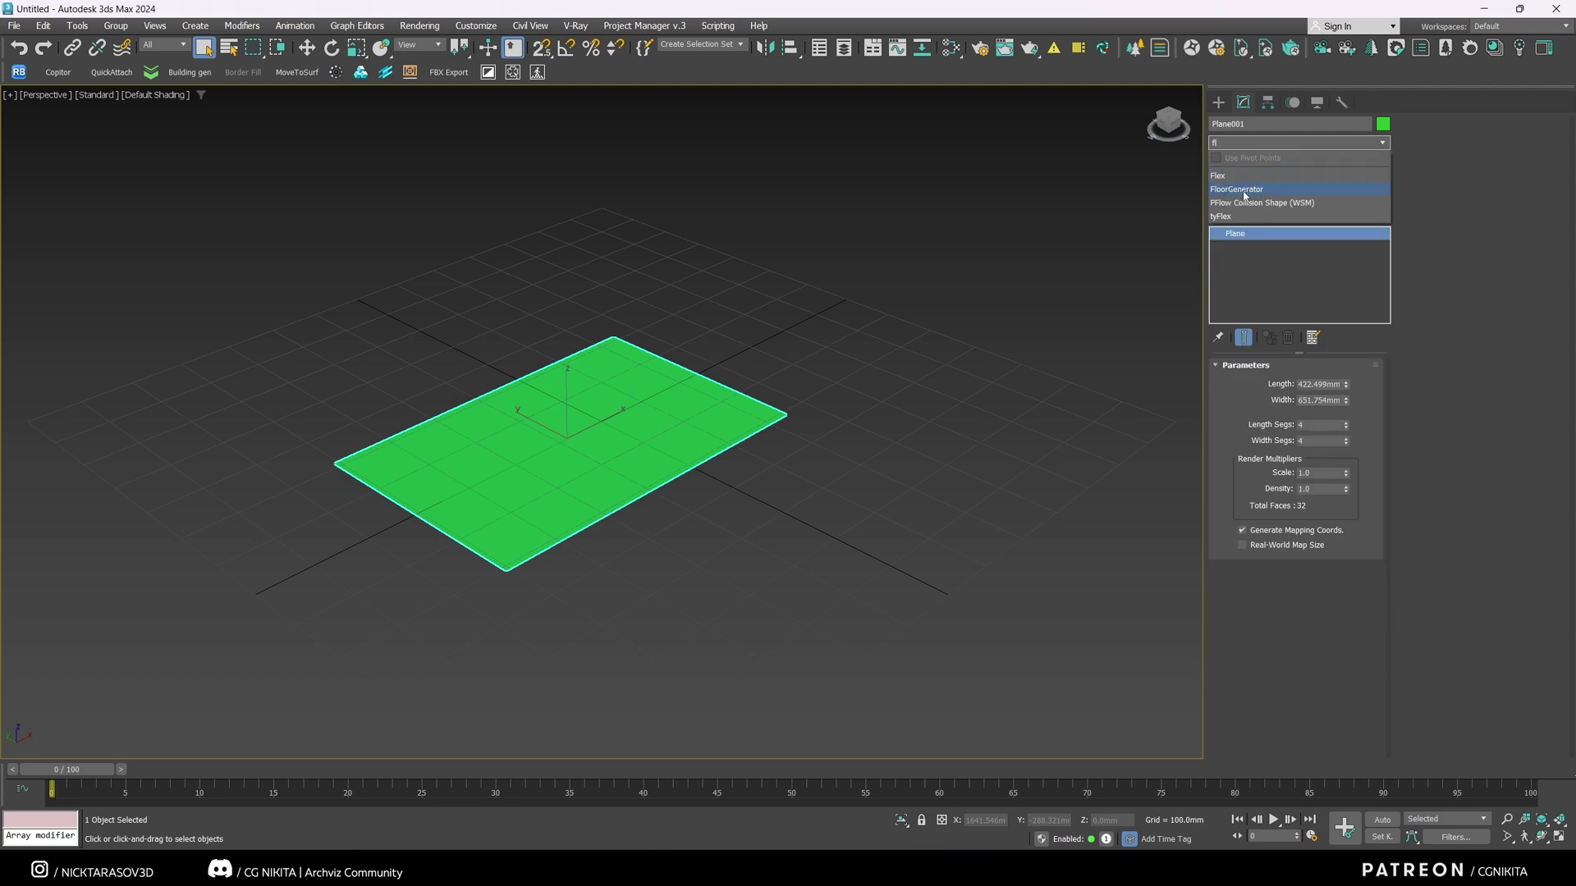
{"action": "left_click", "coordinate": [1244, 192]}
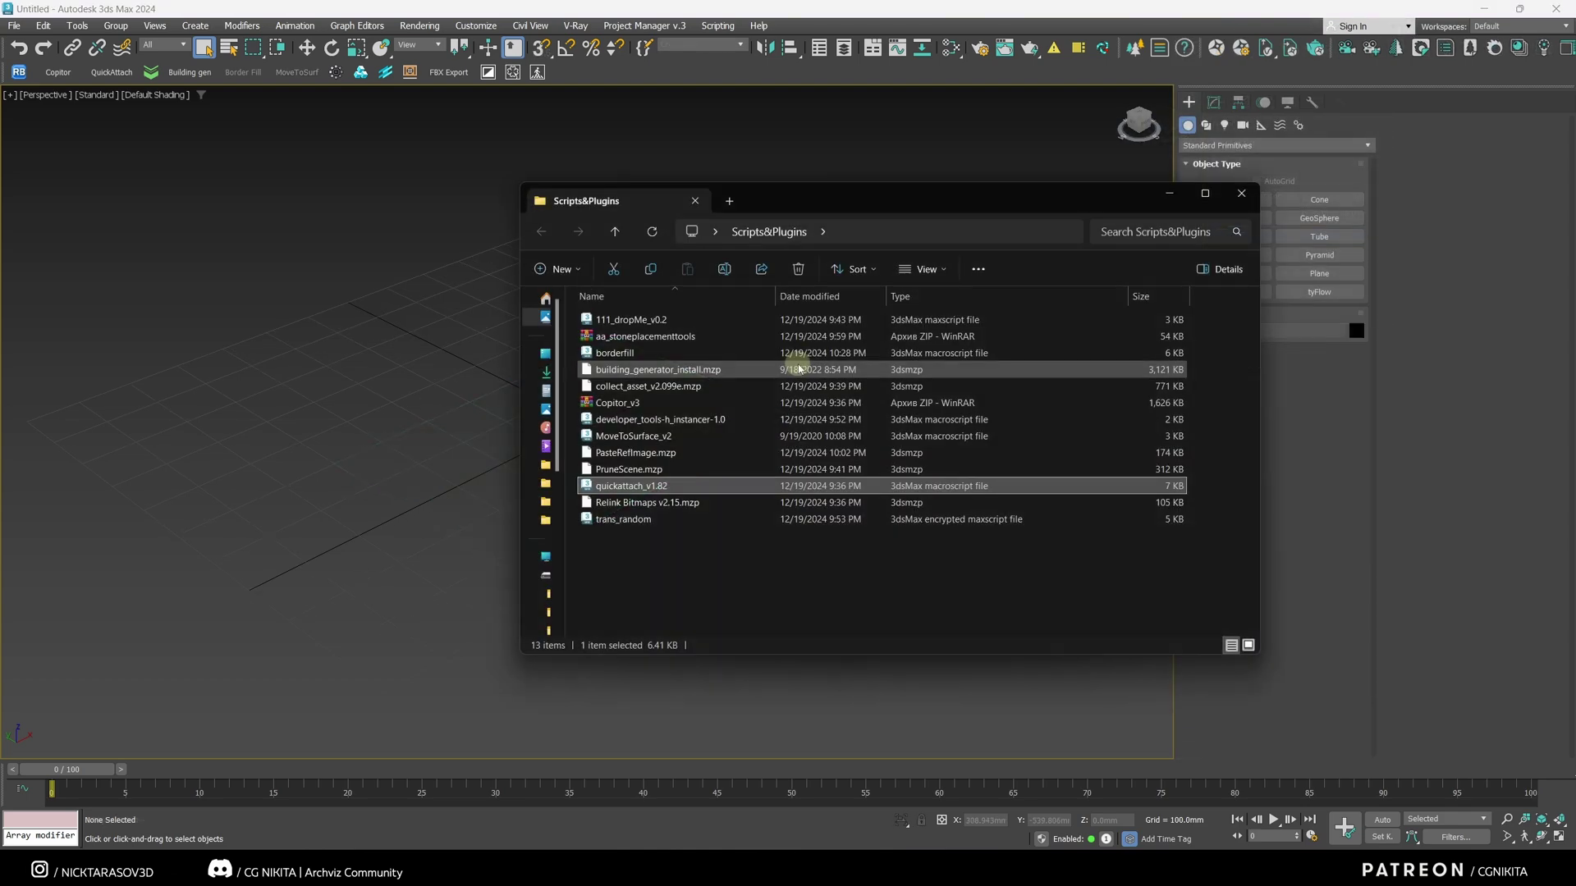